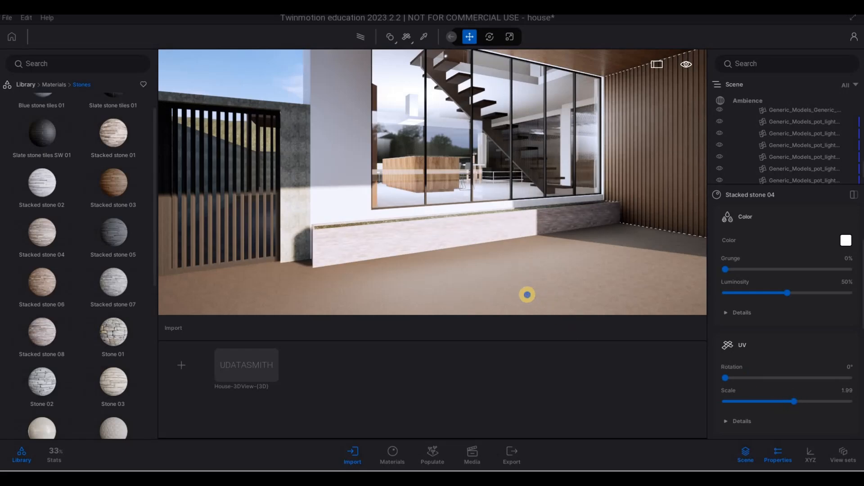
Open the Lights category of the library.
key("s")
key("q")
key("d")
key("w")
key("d")
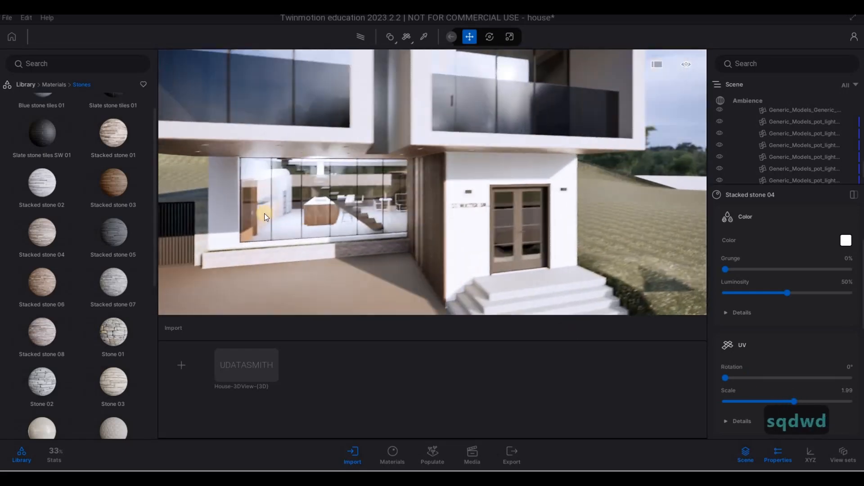
key("q")
left_click(54, 85)
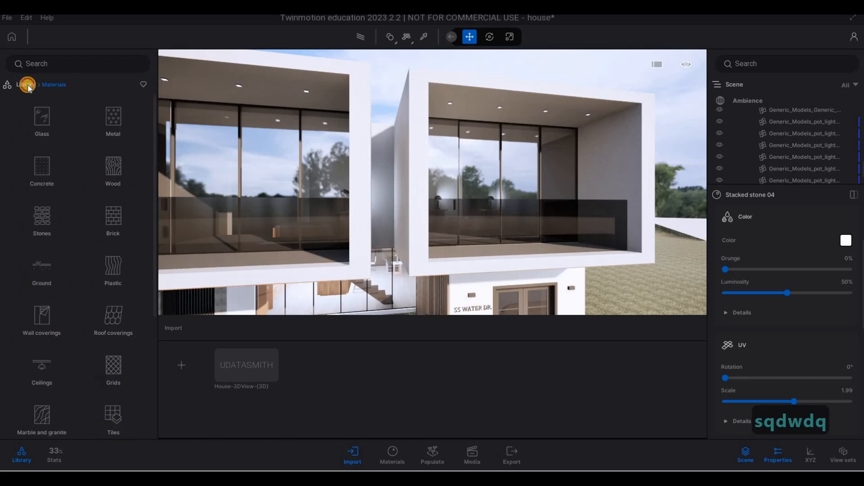
right_click(112, 175)
left_click(113, 170)
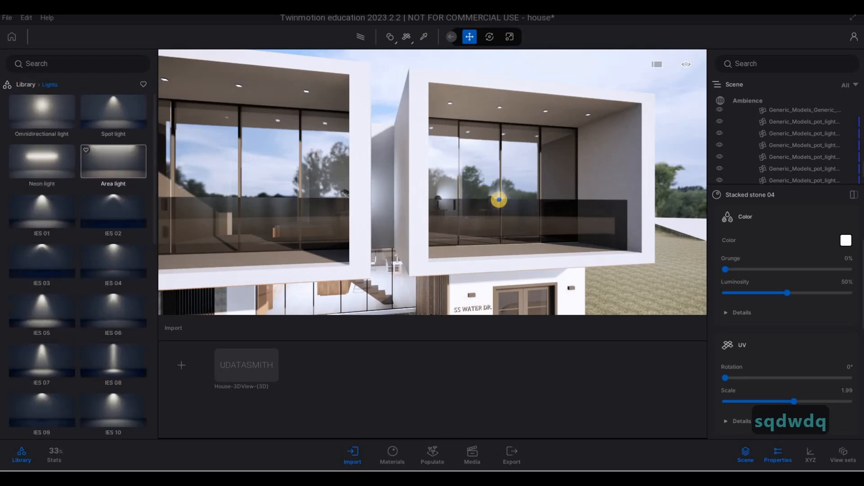
Place a spot light under the upper balcony's ceiling.
key("w")
key("w")
key("e")
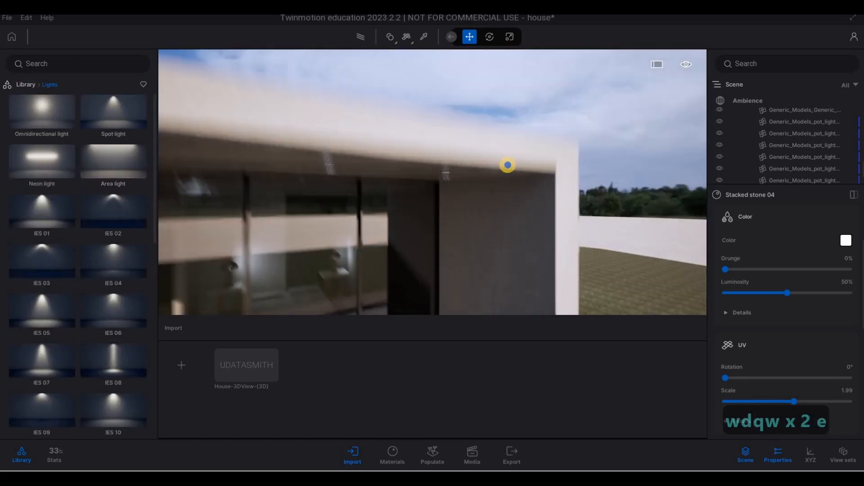
key("q")
left_click_drag(385, 185, 430, 179)
key("a")
key("w")
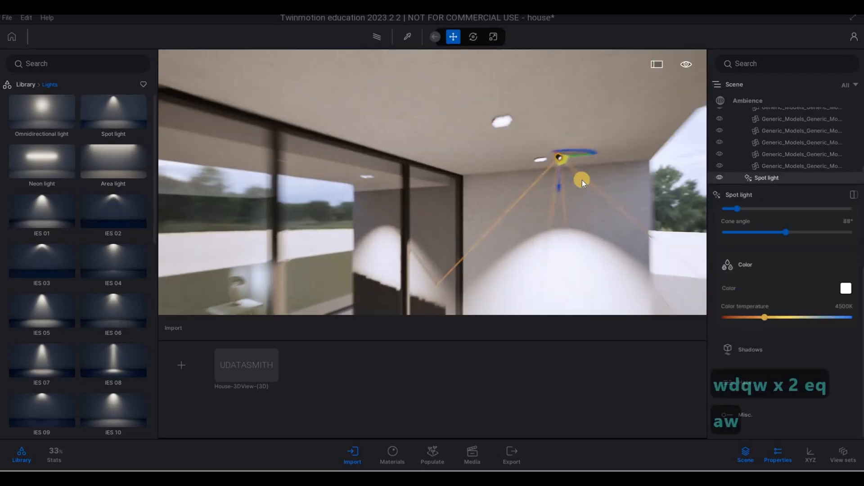
Align the spot light with a ceiling downlight using the rotate gizmo.
key("d")
key("Tab")
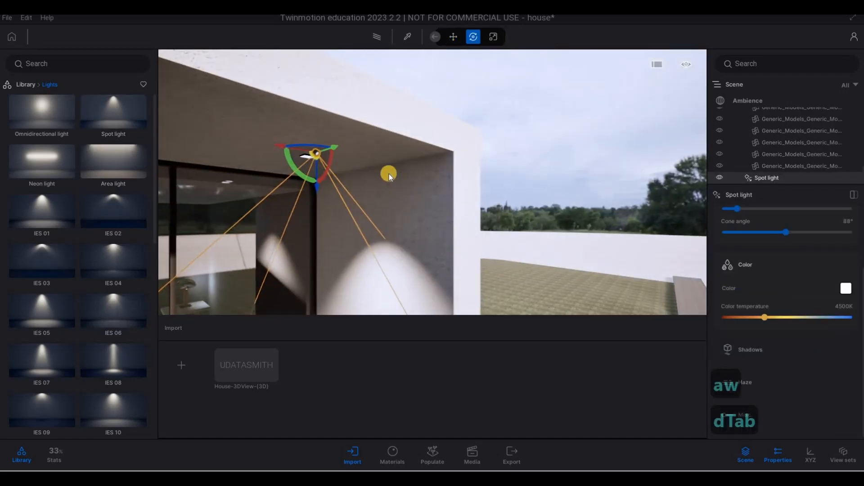
key("w")
key("s")
key("a")
right_click_drag(488, 194, 495, 194)
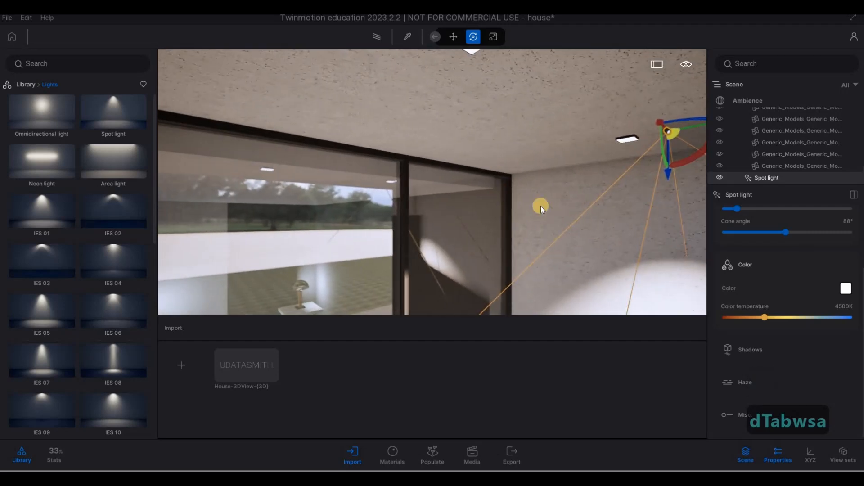
key("d")
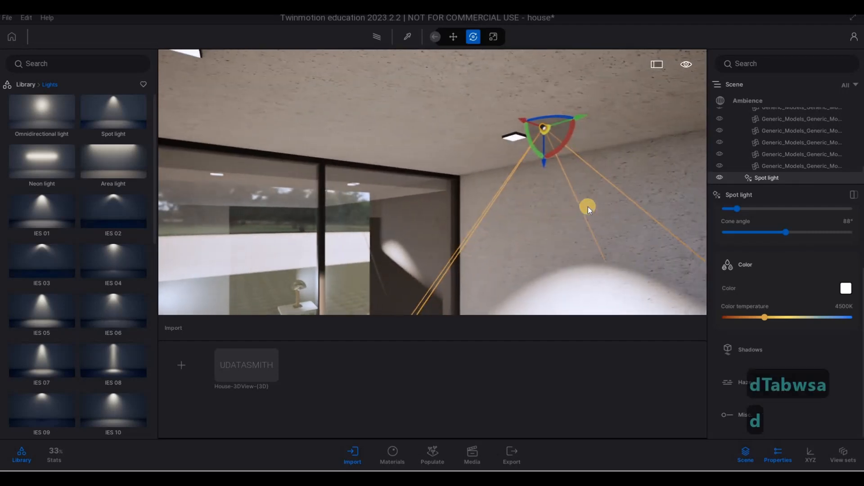
key("3")
key("a")
key("d")
key("w")
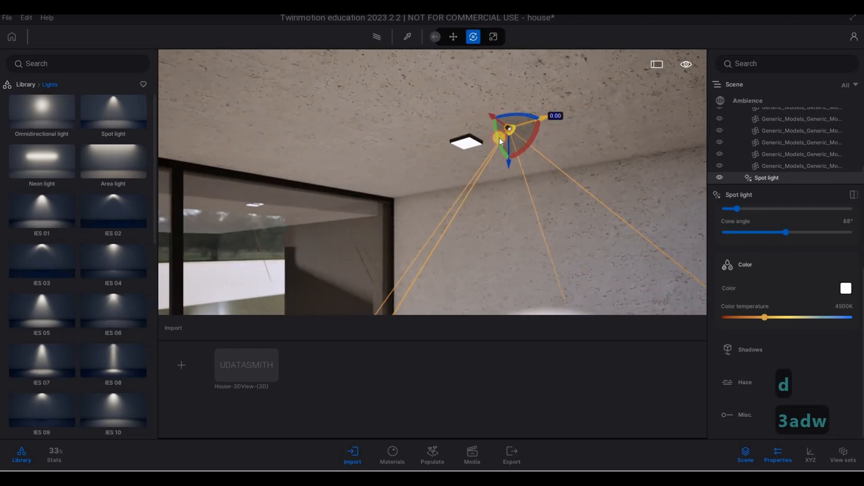
left_click_drag(499, 141, 400, 168)
key("d")
key("d")
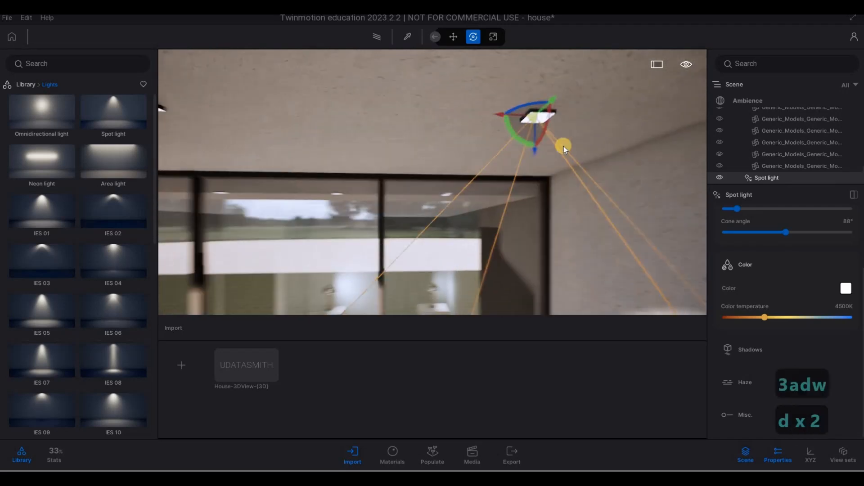
Set the spot light's intensity to 5.00 lm.
left_click_drag(474, 105, 594, 126)
key("a")
key("a")
key("w")
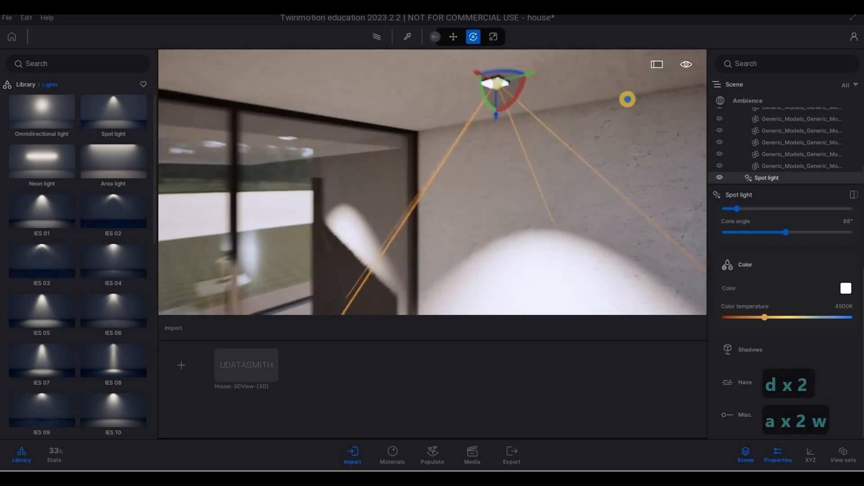
key("w")
key("a")
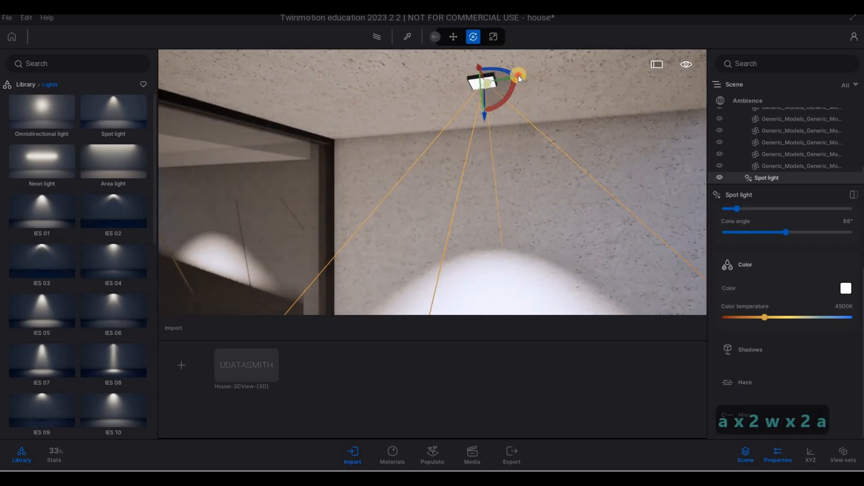
key("d")
key("s")
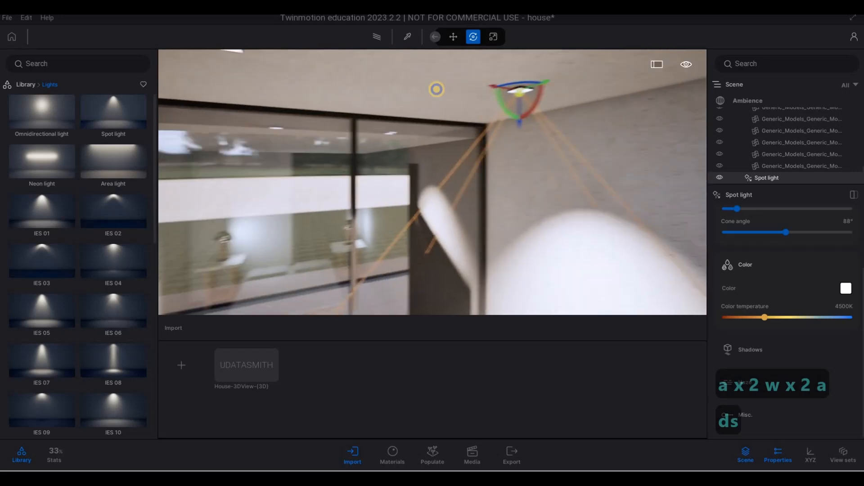
key("d")
key("e")
key("d")
key("s")
key("e")
key("s")
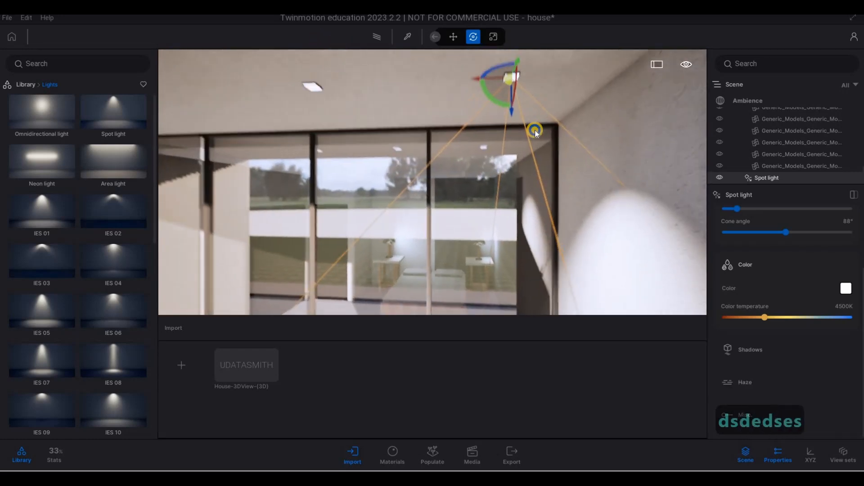
key("a")
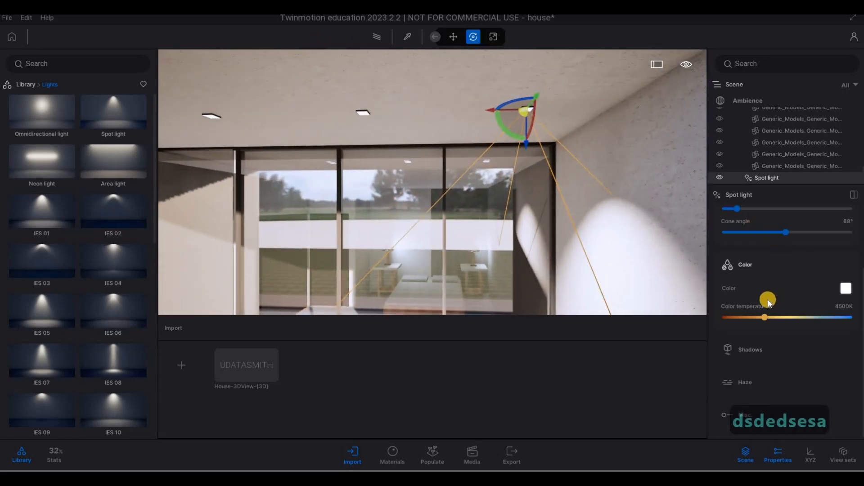
scroll(761, 293, "up", 3)
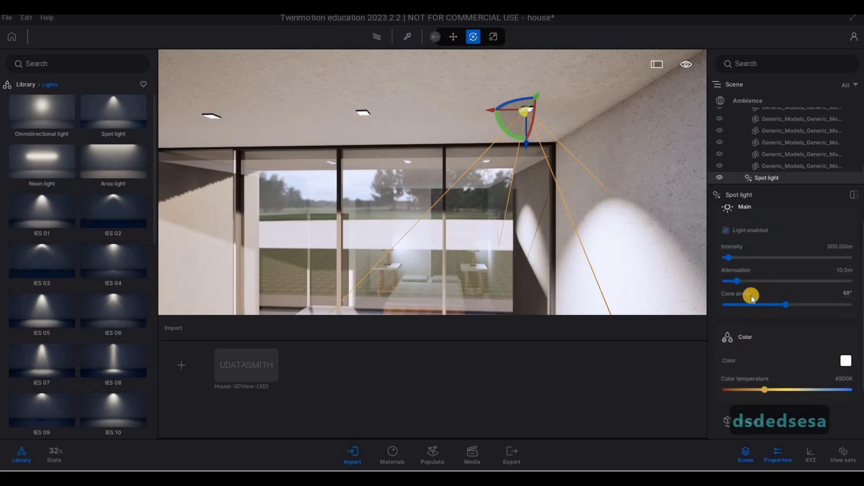
scroll(738, 276, "up", 1)
left_click(828, 257)
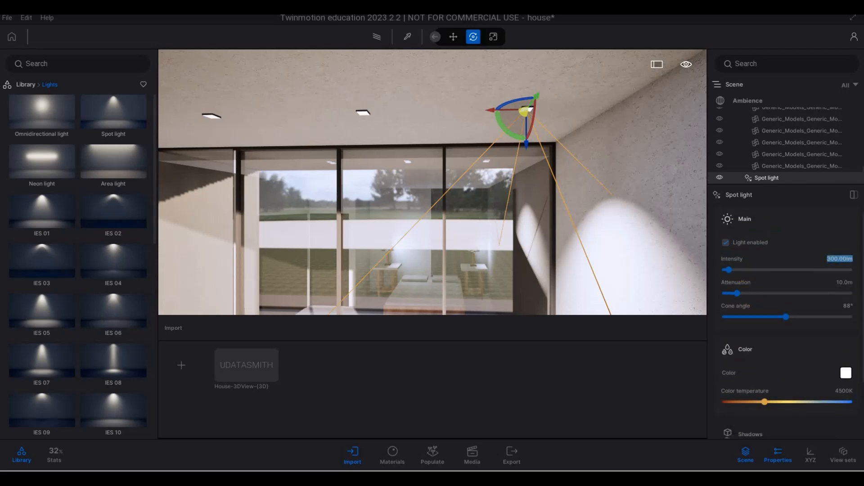
key("Return")
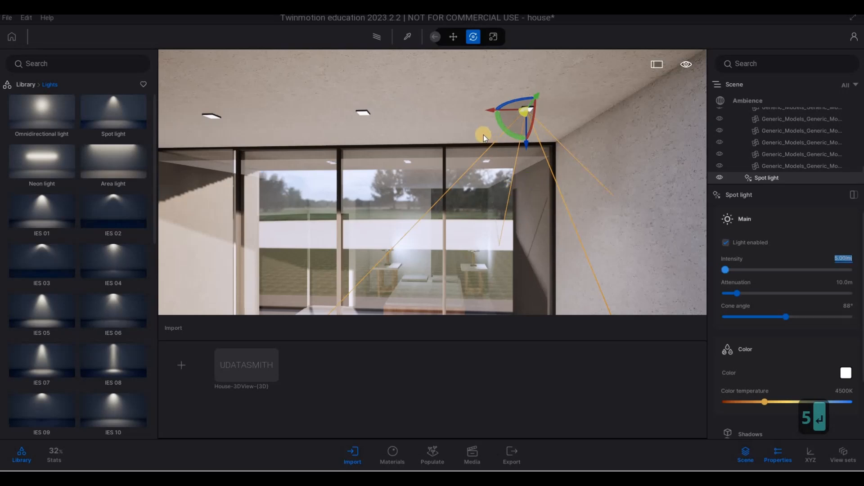
Copy the spot light along the ceiling as 3 instances.
left_click_drag(491, 112, 334, 116, "alt")
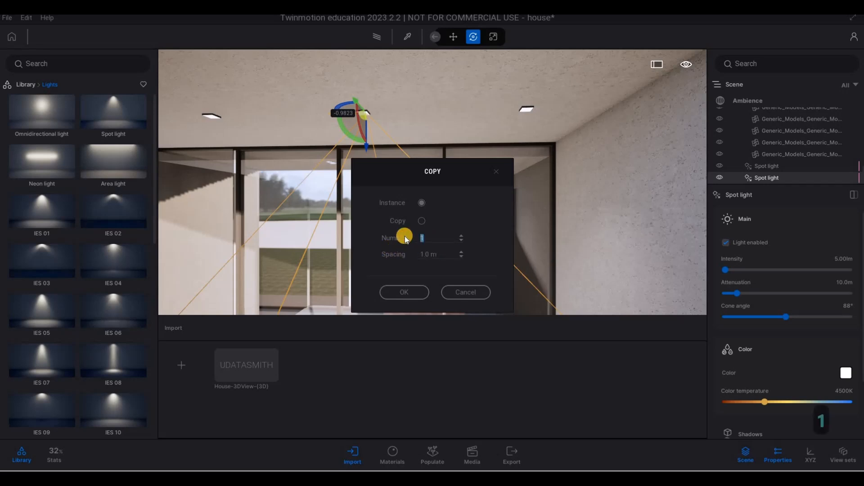
type("3")
key("Return")
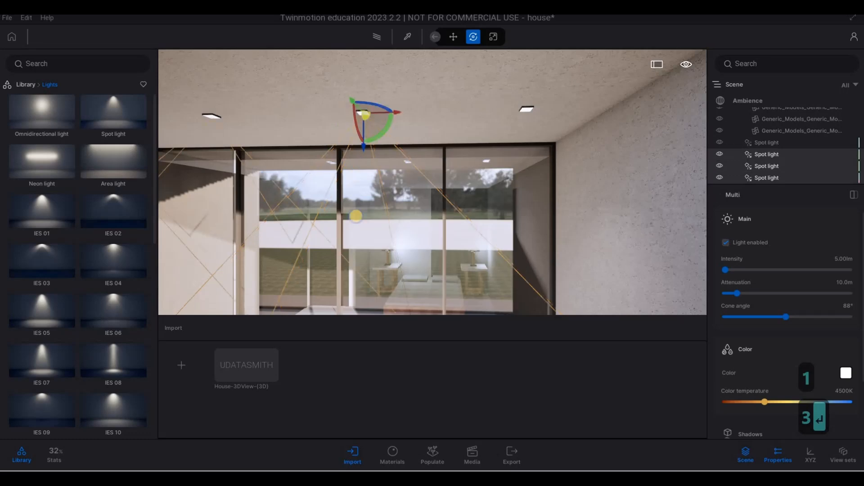
Select the last spot light in the scene list.
key("a")
key("a")
key("a")
key("a")
key("a")
key("a")
key("a")
key("a")
key("a")
key("a")
key("a")
key("a")
key("a")
key("a")
key("a")
key("a")
key("a")
key("a")
key("a")
key("a")
key("a")
key("a")
key("a")
key("a")
key("a")
key("a")
key("a")
key("a")
key("a")
key("a")
key("a")
key("a")
key("a")
key("a")
key("a")
key("a")
key("a")
key("a")
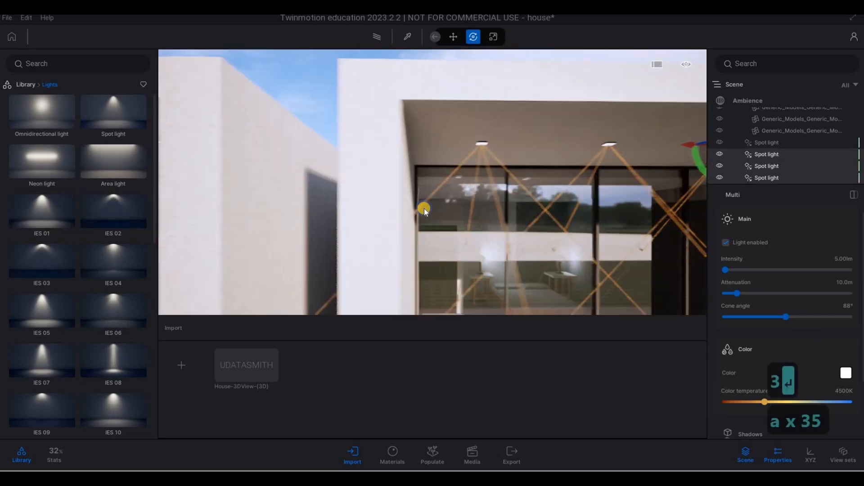
key("s")
key("d")
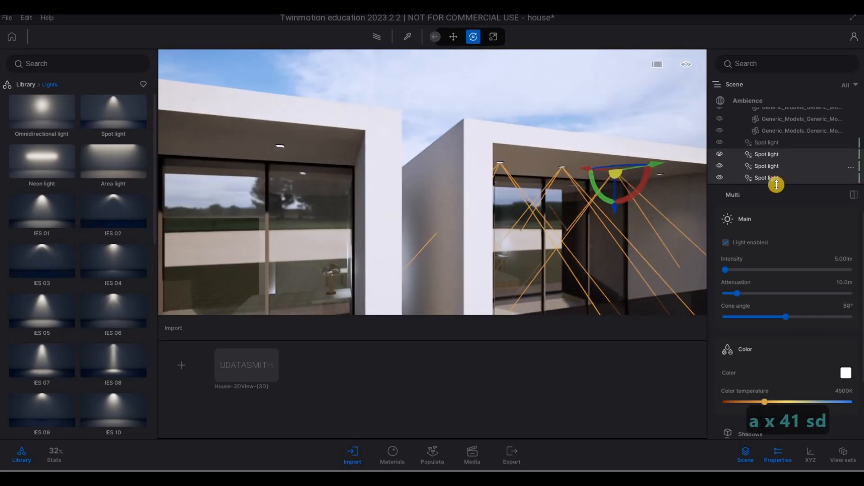
left_click(770, 221)
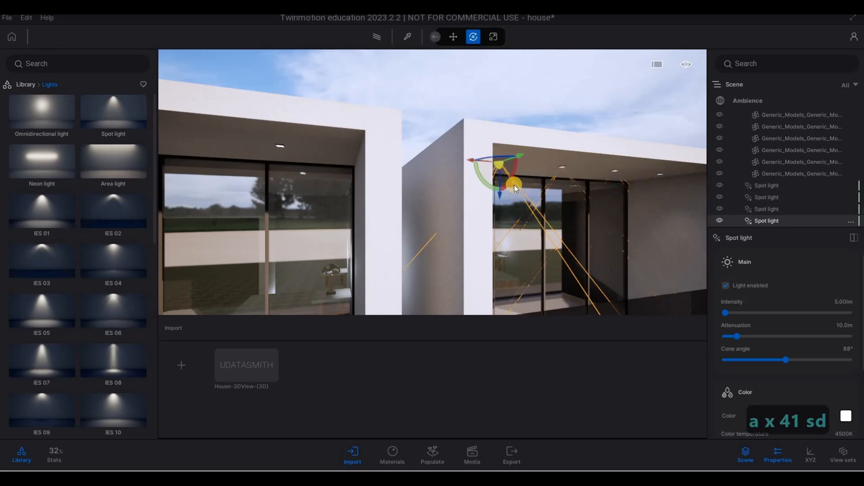
Copy the spot light onto the other balcony's ceiling as three instances, then deselect.
left_click_drag(473, 166, 233, 153)
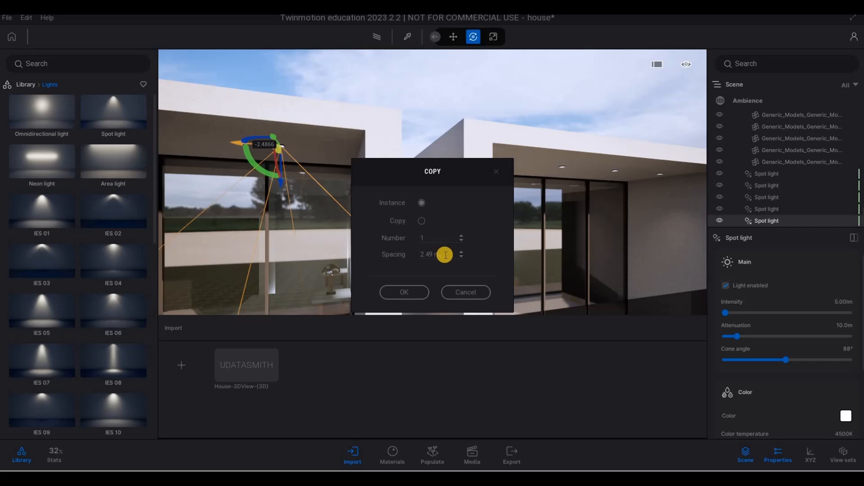
key("a")
right_click_drag(322, 203, 439, 161)
key("w")
key("w")
key("d")
key("s")
key("s")
key("s")
key("s")
key("s")
key("s")
key("s")
key("a")
left_click_drag(439, 161, 373, 233, "shift")
type("1")
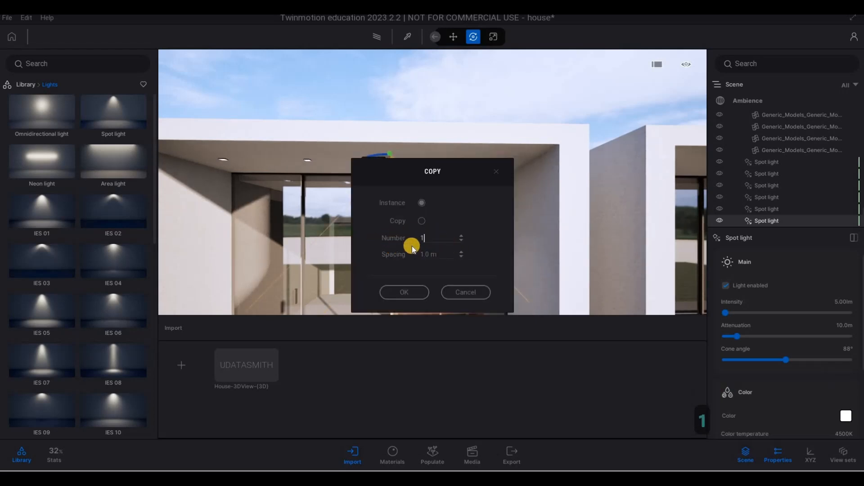
key("Return")
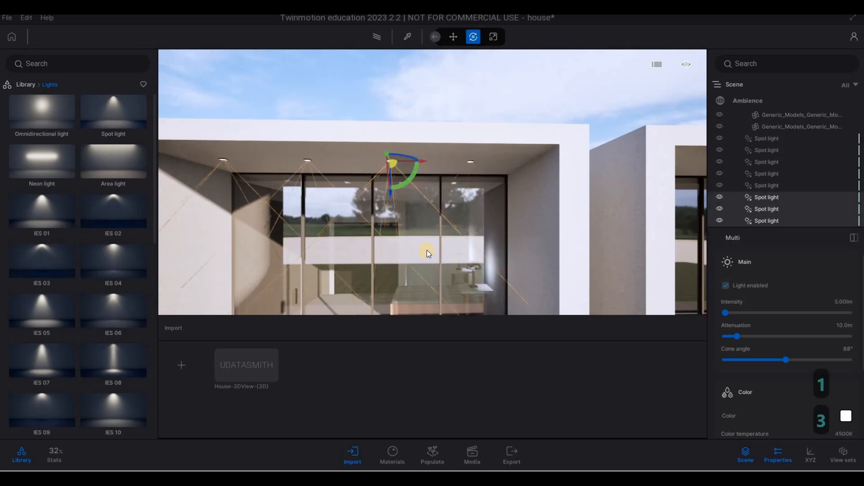
key("s")
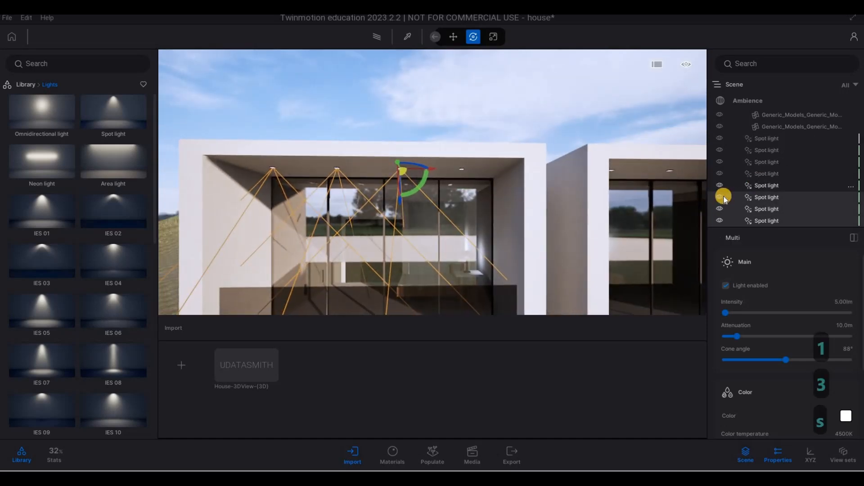
left_click(459, 224)
key("Escape")
Place a new spot light under the entrance canopy.
key("a")
key("e")
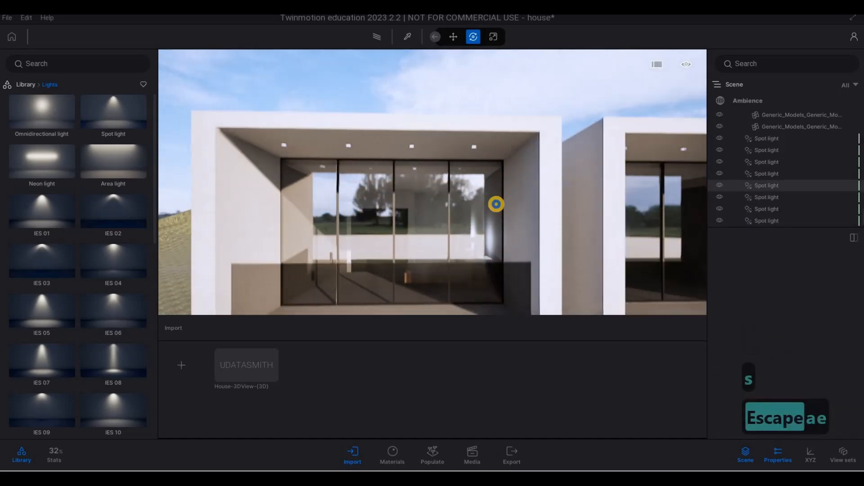
key("s")
key("w")
key("w")
key("w")
key("w")
key("w")
key("w")
key("w")
key("w")
key("w")
key("w")
key("w")
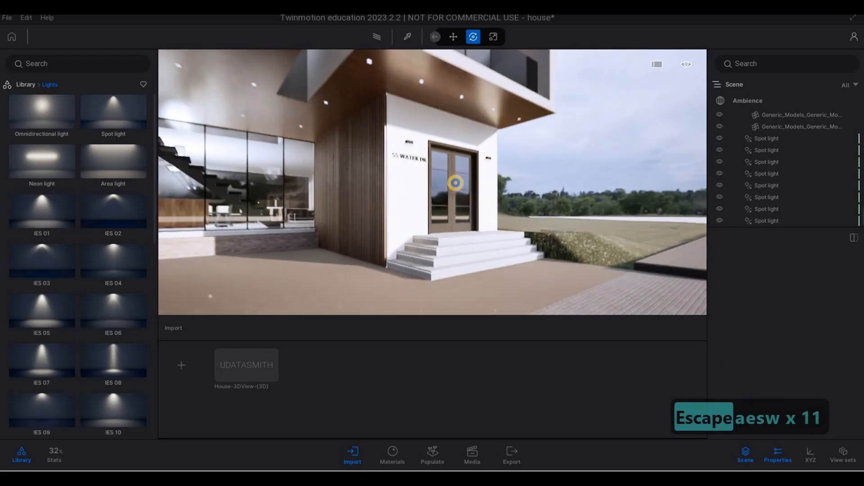
key("d")
key("d")
key("d")
key("a")
key("q")
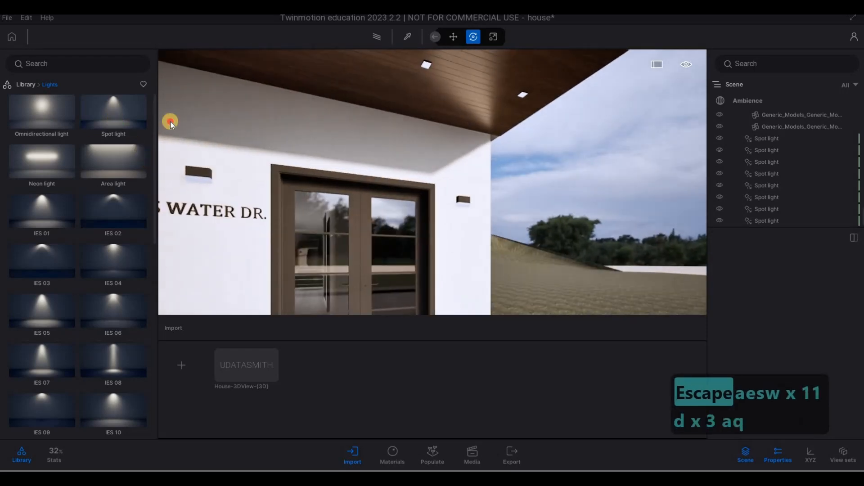
left_click_drag(522, 96, 522, 96)
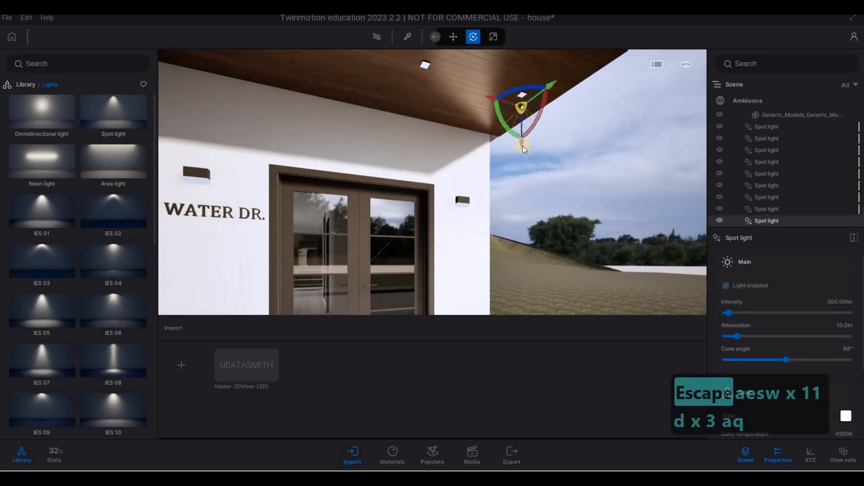
Reposition and rotate the new spot light under the entrance canopy near its outer corner.
key("q")
key("w")
key("w")
key("q")
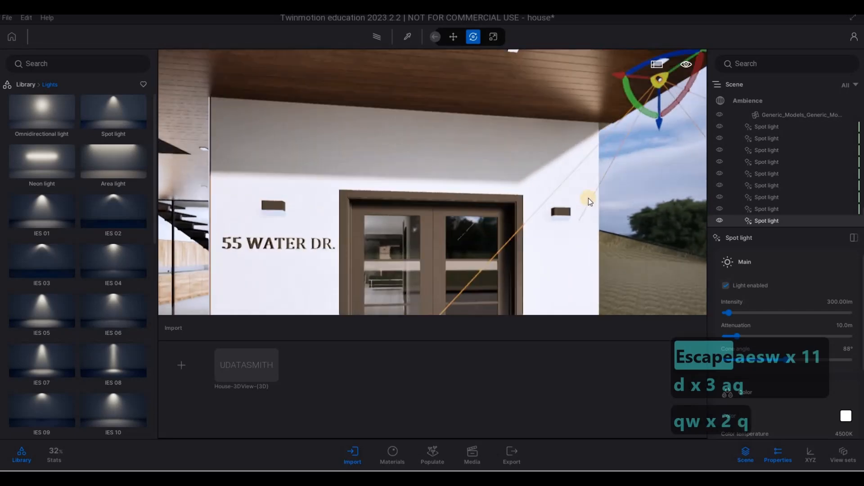
key("d")
key("q")
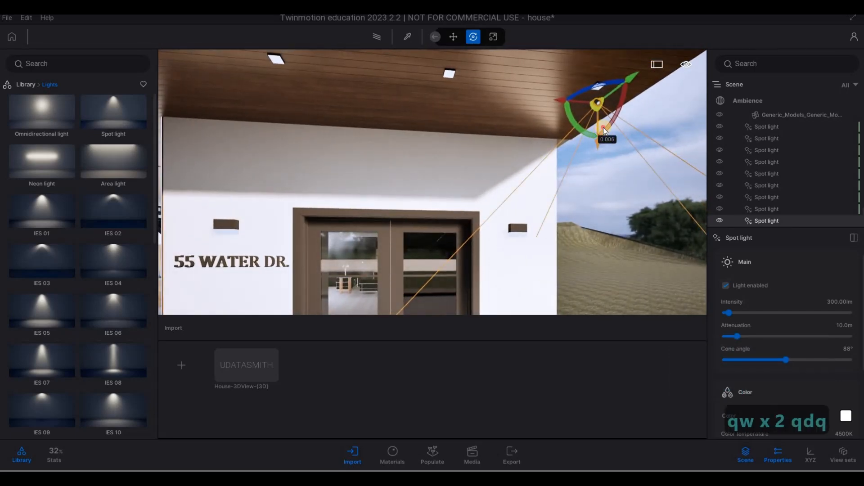
left_click_drag(603, 128, 551, 124)
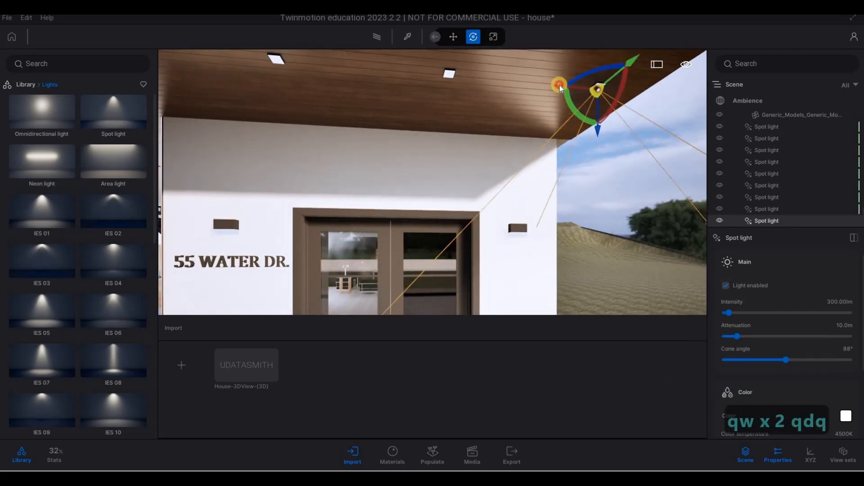
left_click_drag(561, 87, 579, 124)
key("w")
key("w")
right_click_drag(543, 116, 522, 129)
Set the canopy spot light's intensity to 5.
key("q")
key("a")
key("w")
key("a")
key("w")
key("d")
key("s")
key("q")
key("a")
key("a")
key("a")
key("a")
key("a")
key("a")
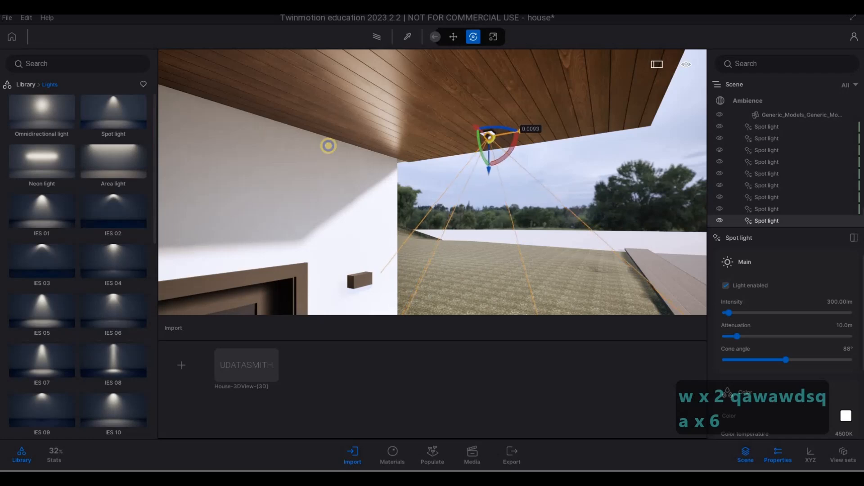
key("d")
key("d")
key("d")
key("d")
key("d")
key("s")
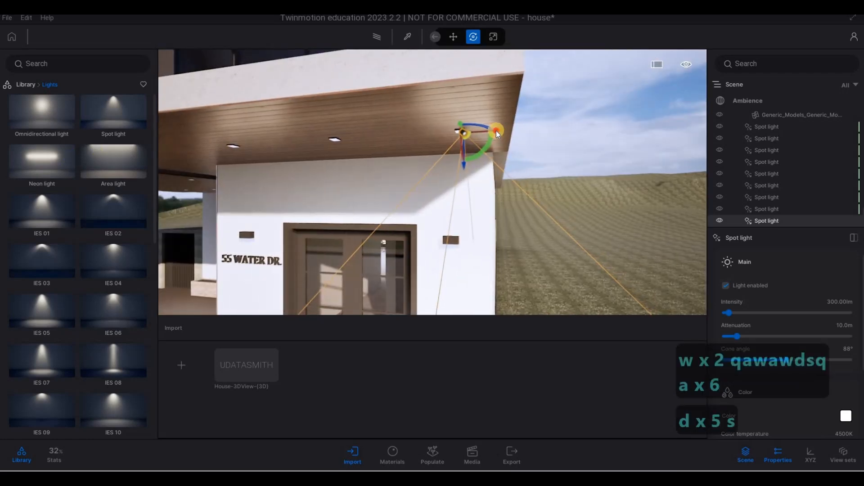
left_click(829, 301)
type("5")
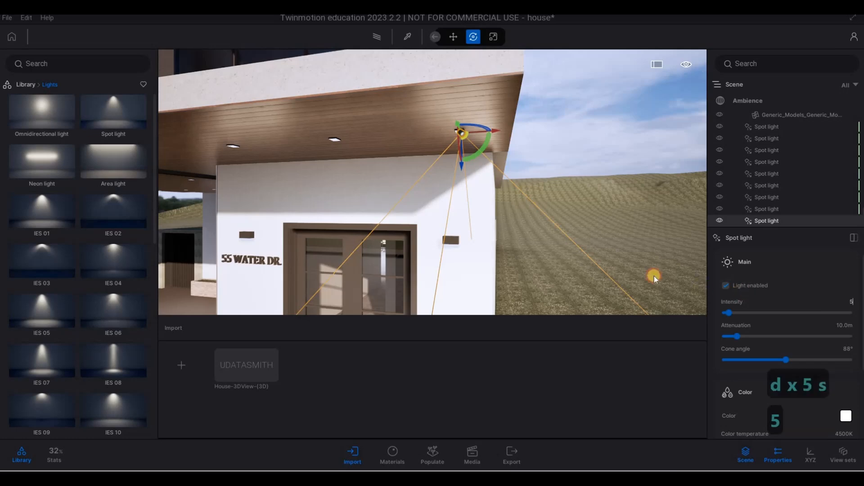
key("Return")
Copy the canopy spot light along the ceiling as 3 instances with 1 m spacing.
key("a")
key("a")
key("a")
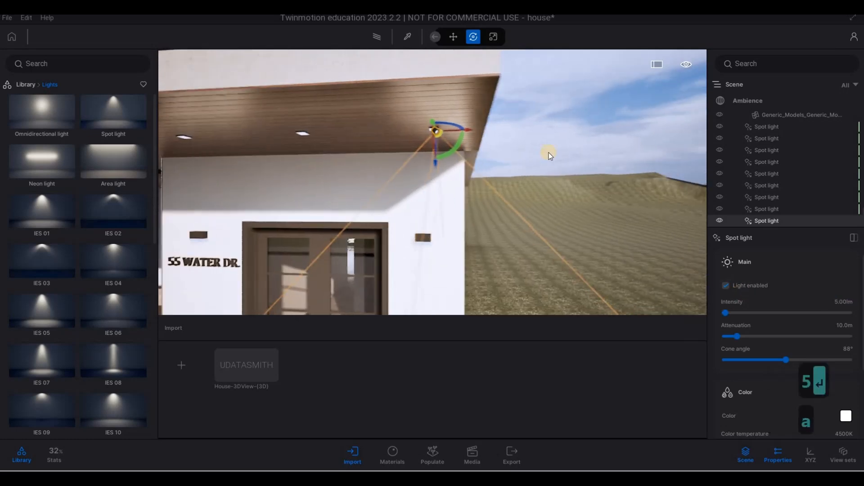
left_click_drag(425, 136, 443, 135, "alt")
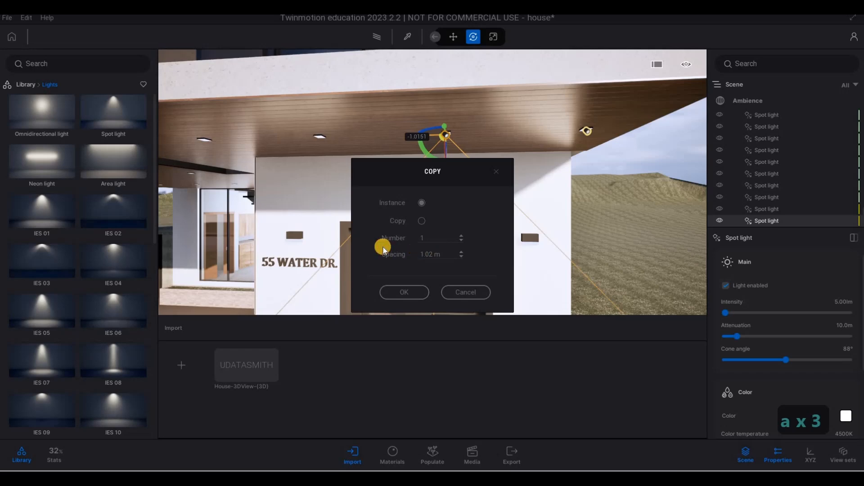
left_click_drag(443, 256, 407, 258)
type("1")
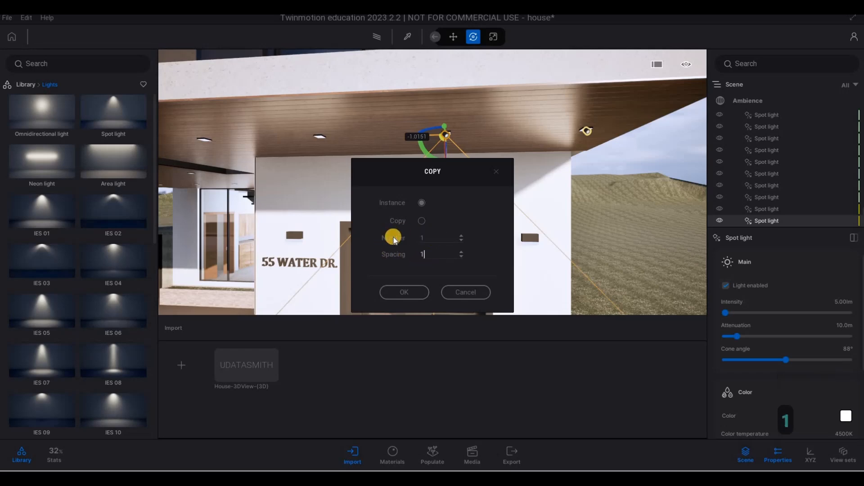
type("3")
left_click(405, 292)
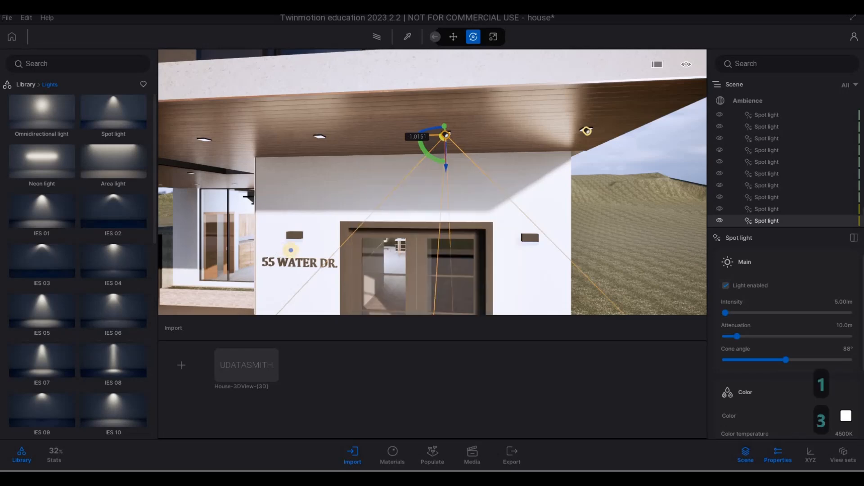
Copy one canopy spot light further along the ceiling as a single instance 1 m apart.
right_click_drag(290, 250, 452, 253)
key("a")
key("a")
key("w")
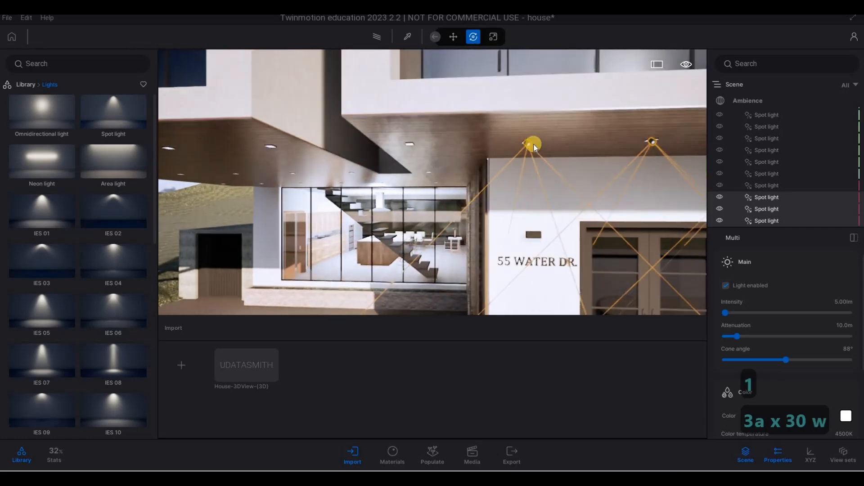
left_click_drag(495, 143, 380, 139, "shift")
left_click_drag(443, 254, 383, 248)
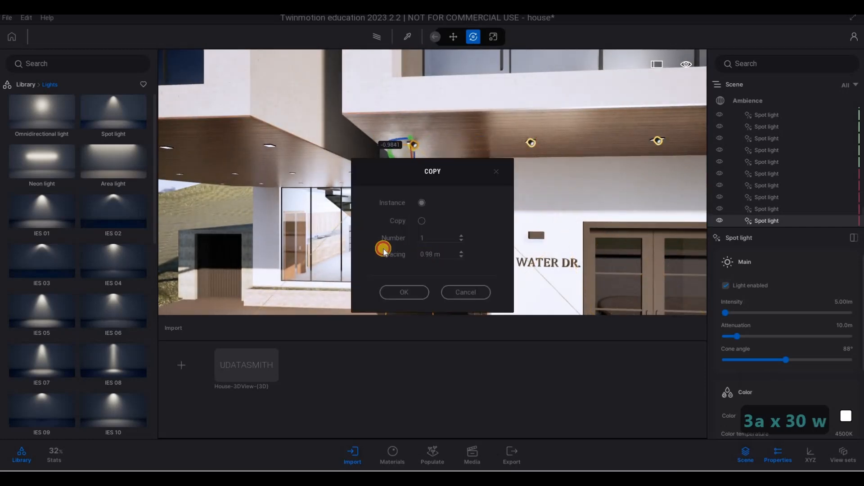
left_click(429, 252)
type("1")
left_click(404, 291)
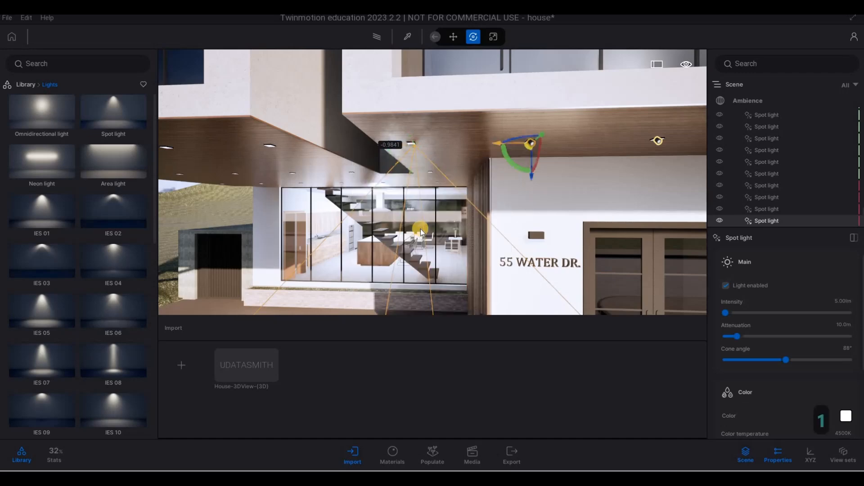
Select another canopy spot light and copy it along the ceiling as one instance with 1.0 m spacing.
key("a")
key("s")
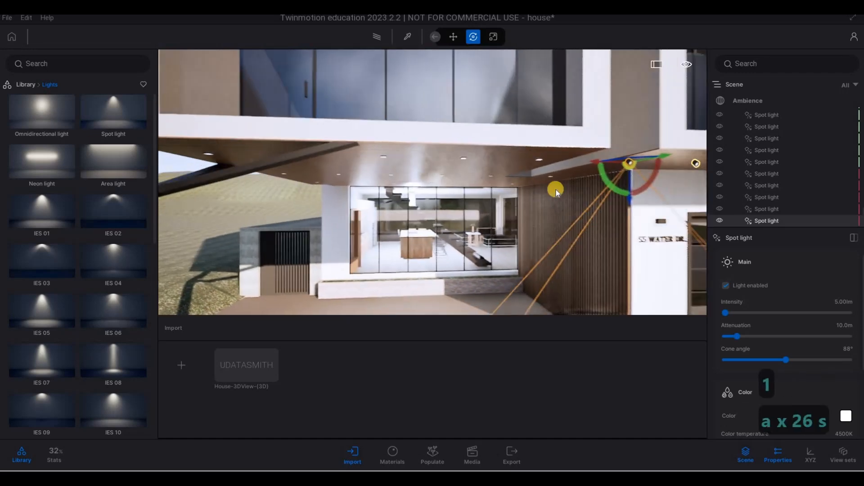
key("d")
left_click_drag(561, 165, 393, 280, "alt")
left_click(502, 190)
key("d")
key("w")
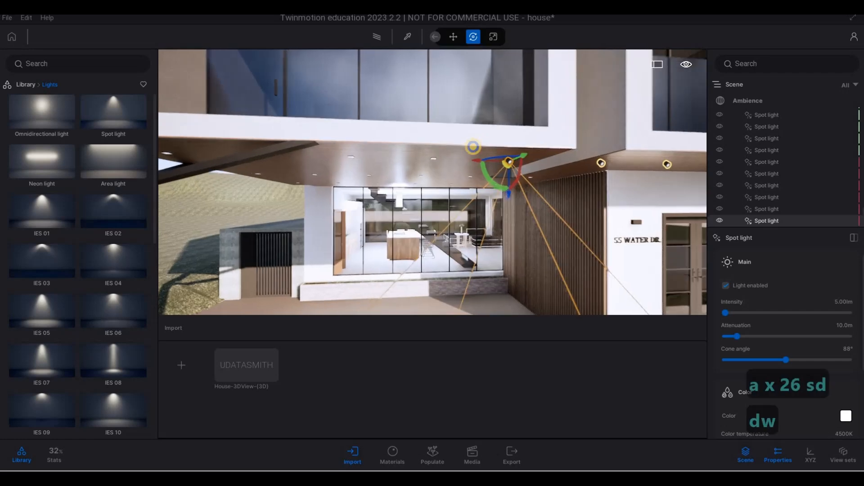
key("d")
key("d")
key("d")
key("d")
key("d")
key("d")
key("d")
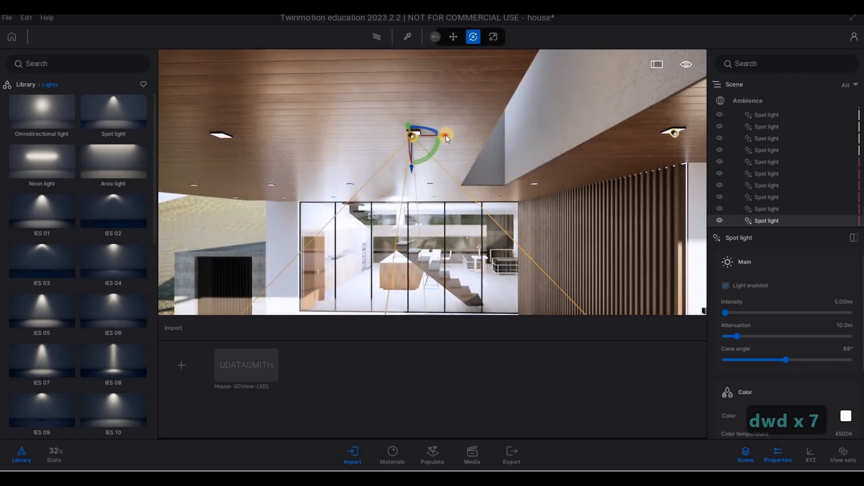
mouse_move(446, 135)
left_mouse_down()
mouse_move(467, 147)
mouse_move(544, 149)
mouse_move(458, 138)
left_mouse_up()
key("a")
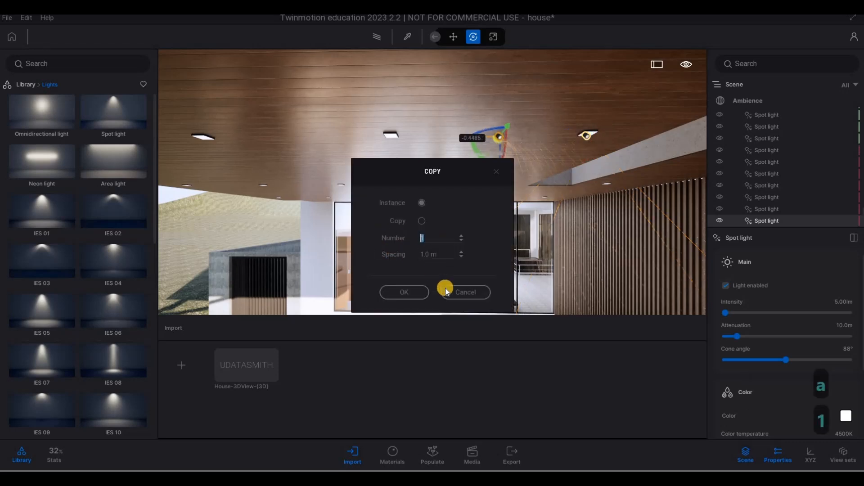
key("s")
key("a")
Select the five newest spot lights and copy them along the canopy as 3 instances with 2.0 m spacing.
right_click_drag(277, 264, 771, 174)
key("w")
key("d")
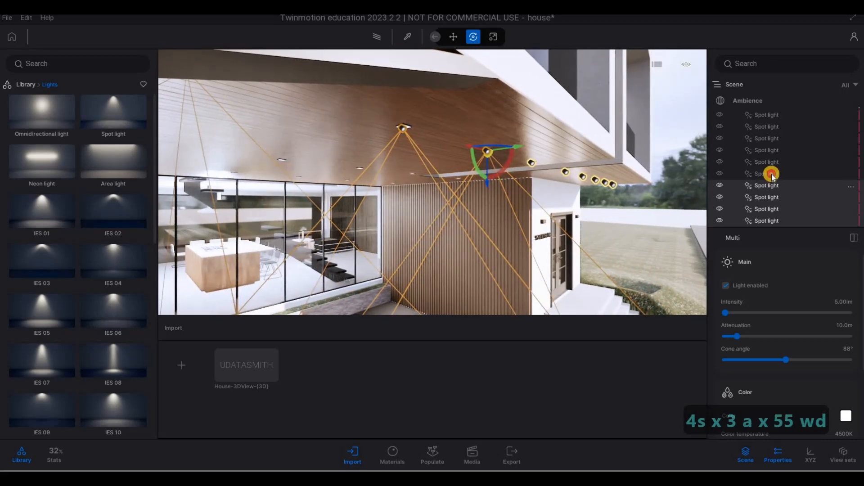
key("s")
key("a")
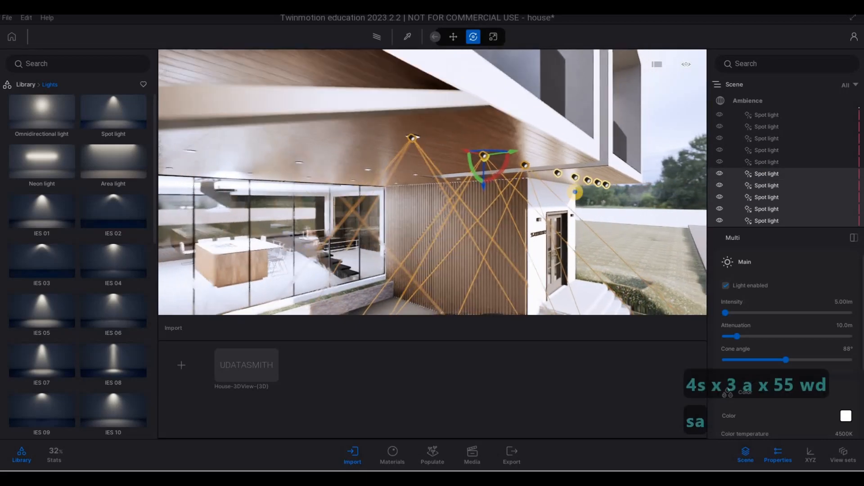
key("s")
key("w")
key("e")
key("s")
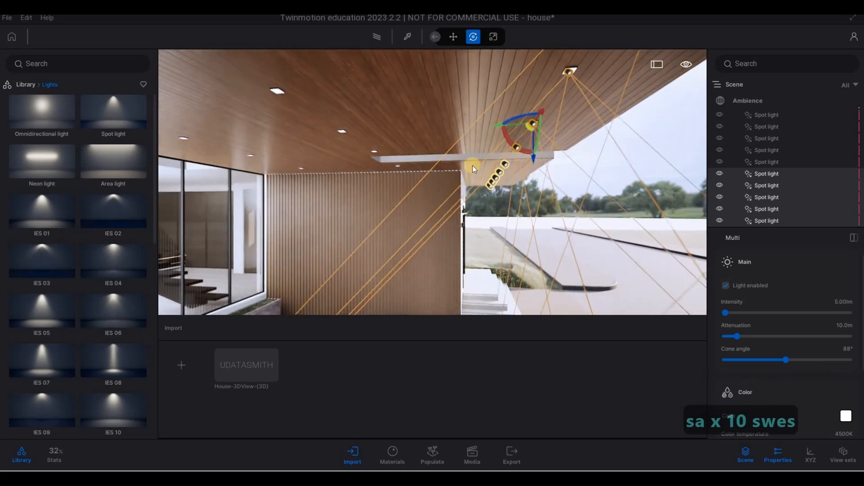
left_click_drag(426, 131, 321, 133, "shift")
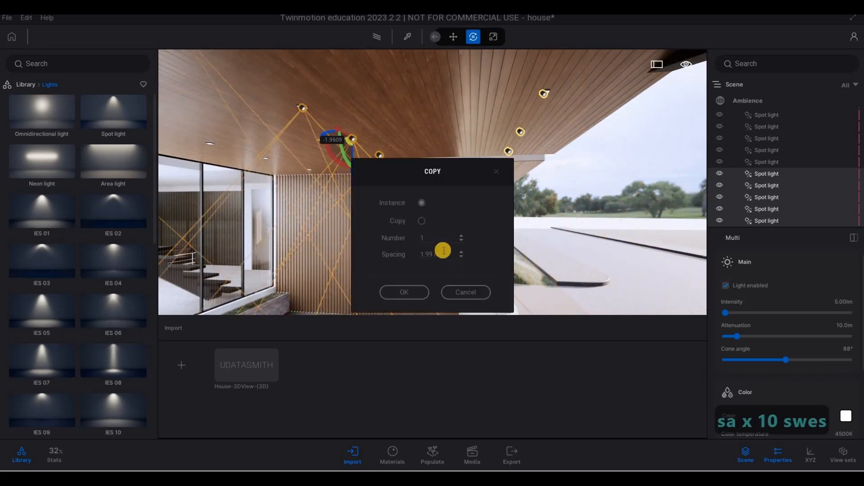
double_click(436, 254)
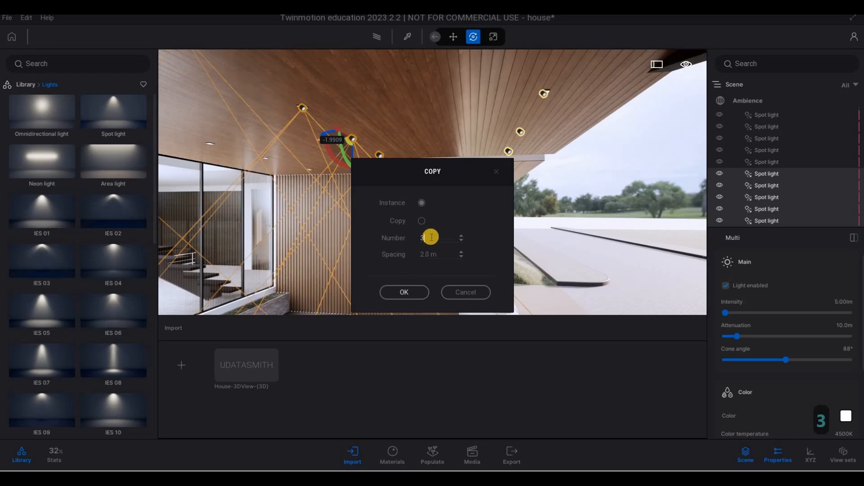
left_click(402, 292)
Select a spot light near the canopy corner and copy it as 2 instances with 2.0 m spacing.
key("a")
key("a")
key("a")
key("a")
key("a")
key("a")
key("a")
key("a")
key("a")
key("a")
key("a")
key("a")
key("a")
key("a")
key("a")
key("a")
key("a")
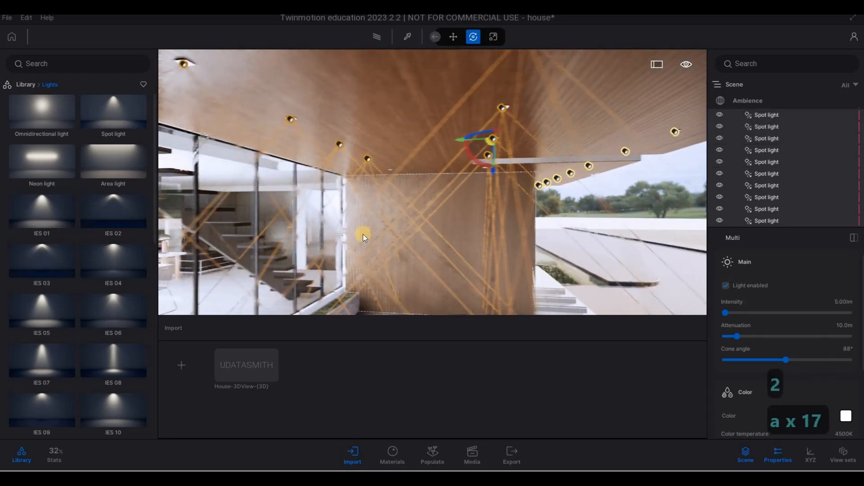
key("a")
key("a")
key("a")
key("a")
key("a")
key("a")
key("a")
key("a")
key("a")
key("a")
key("a")
key("a")
key("a")
key("a")
key("a")
key("a")
key("a")
key("a")
key("a")
key("d")
key("d")
key("d")
key("d")
key("d")
key("d")
key("d")
key("d")
key("d")
key("d")
key("d")
key("d")
key("d")
key("d")
key("d")
key("d")
key("d")
key("d")
key("d")
key("d")
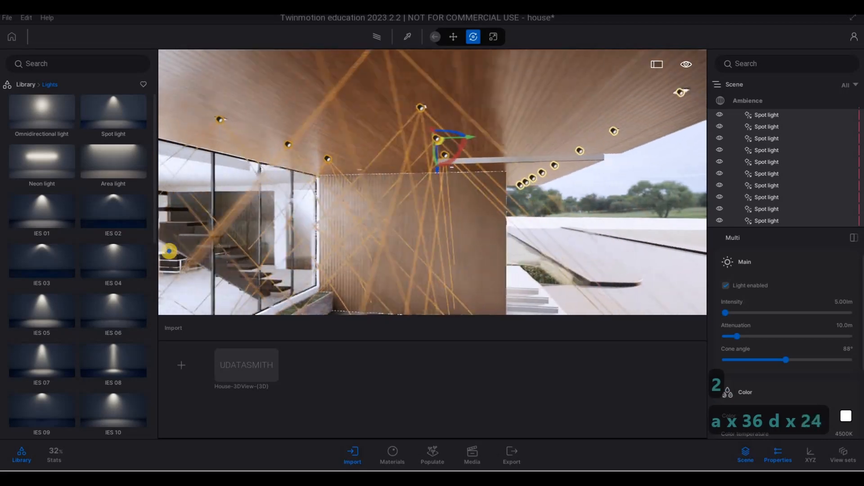
key("d")
key("d")
key("d")
key("d")
key("d")
key("d")
key("d")
key("d")
key("d")
key("d")
key("d")
key("d")
key("d")
key("d")
key("d")
key("d")
key("d")
key("d")
key("d")
key("d")
key("w")
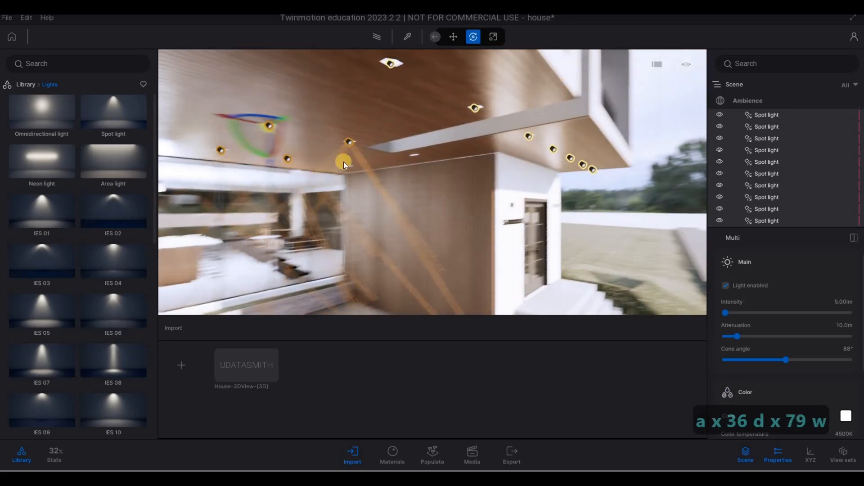
key("w")
key("w")
key("w")
key("w")
key("w")
key("w")
key("w")
key("w")
left_click(387, 115)
key("w")
key("w")
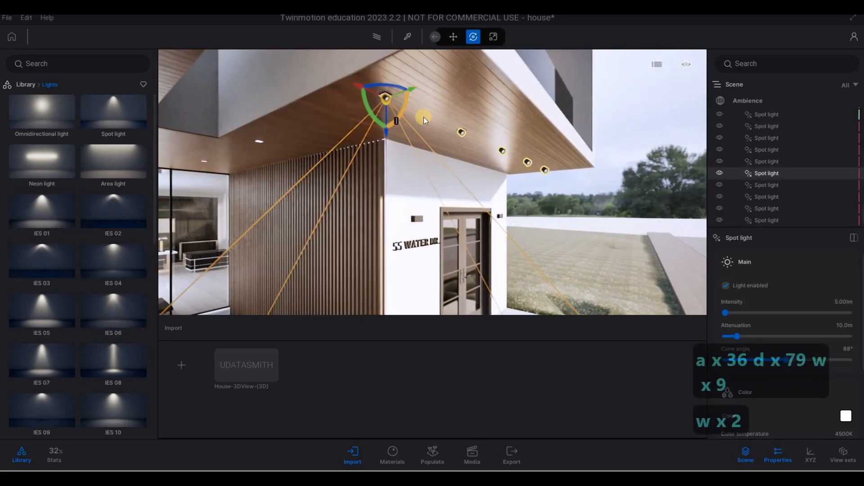
key("a")
key("a")
key("a")
key("a")
key("a")
key("a")
key("a")
key("a")
key("a")
key("a")
key("a")
key("a")
key("a")
key("a")
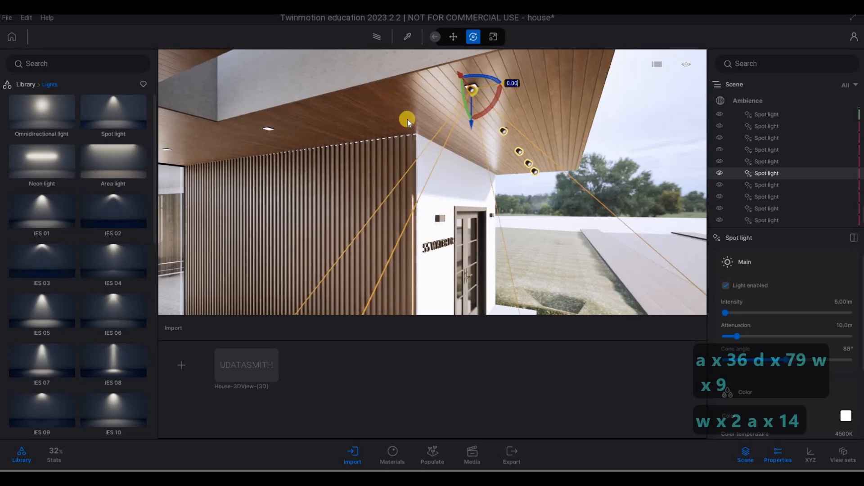
left_click_drag(501, 83, 373, 110, "shift")
left_click_drag(439, 252, 373, 253)
type("2")
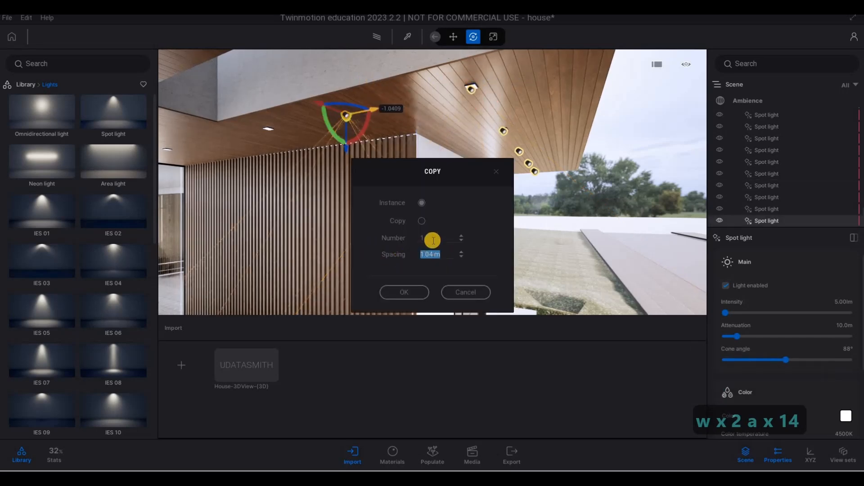
left_click(427, 238)
left_click(416, 290)
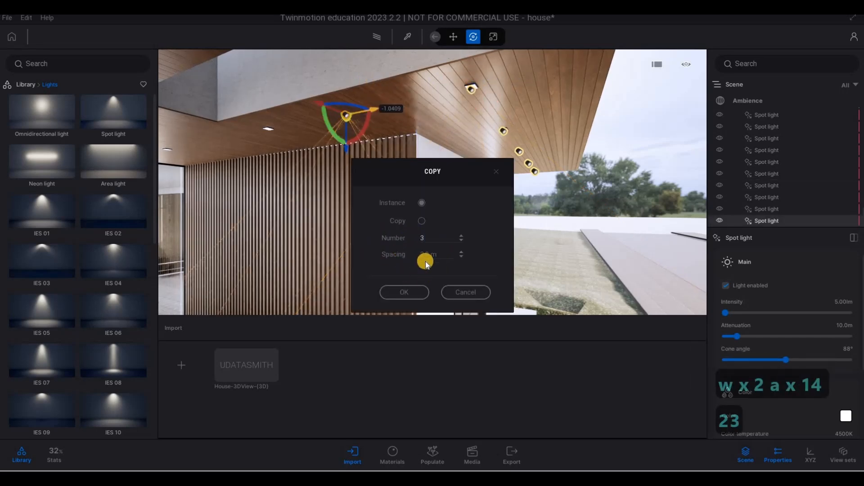
key("BackSpace")
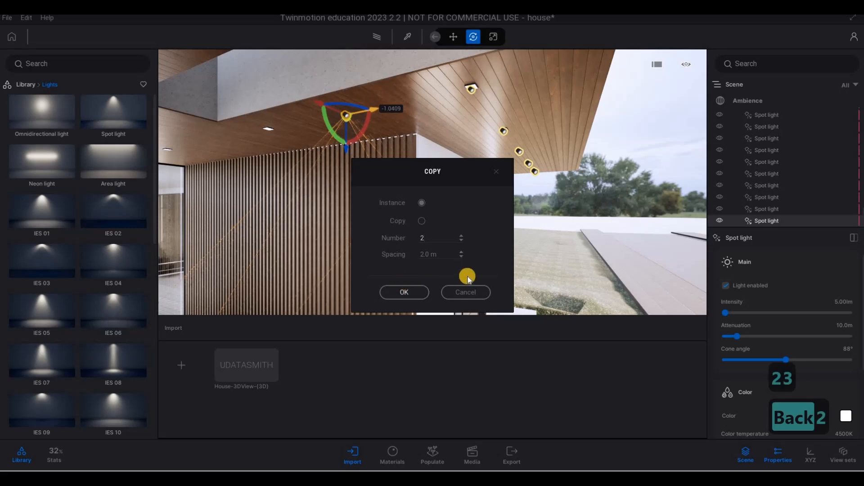
left_click(405, 291)
Place a new spot light at the wall lamp above the 55 WATER DR. sign.
key("s")
right_click_drag(274, 248, 152, 229)
key("a")
key("a")
key("a")
key("a")
key("a")
key("e")
key("w")
key("q")
key("a")
key("w")
key("w")
key("w")
key("w")
key("w")
key("w")
key("w")
key("w")
key("w")
key("w")
key("w")
key("w")
key("w")
key("w")
key("w")
key("w")
key("w")
key("w")
key("w")
key("w")
key("w")
key("w")
key("w")
key("w")
key("w")
key("w")
key("d")
key("d")
key("d")
key("d")
key("d")
key("d")
key("d")
key("d")
key("d")
key("d")
key("d")
key("d")
key("d")
key("d")
key("d")
key("d")
key("d")
key("d")
key("w")
key("w")
key("w")
key("w")
key("w")
key("w")
key("w")
key("w")
key("w")
key("w")
key("w")
key("w")
key("w")
key("w")
key("w")
key("d")
key("a")
key("d")
key("d")
key("d")
key("d")
key("d")
key("d")
key("d")
key("d")
key("d")
key("d")
key("d")
key("d")
key("d")
key("d")
key("d")
key("d")
key("d")
key("d")
key("d")
key("d")
key("d")
key("e")
right_click_drag(535, 260, 546, 258)
key("w")
key("e")
key("r")
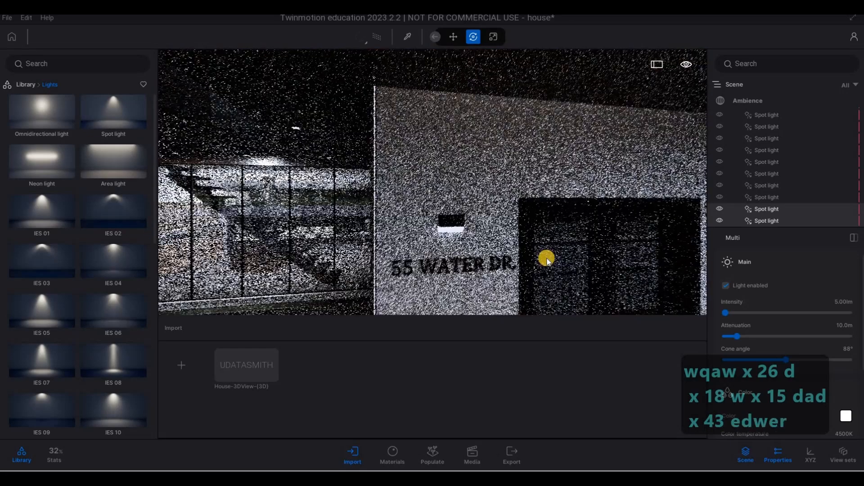
key("r")
key("d")
key("w")
key("e")
left_click_drag(136, 115, 352, 171)
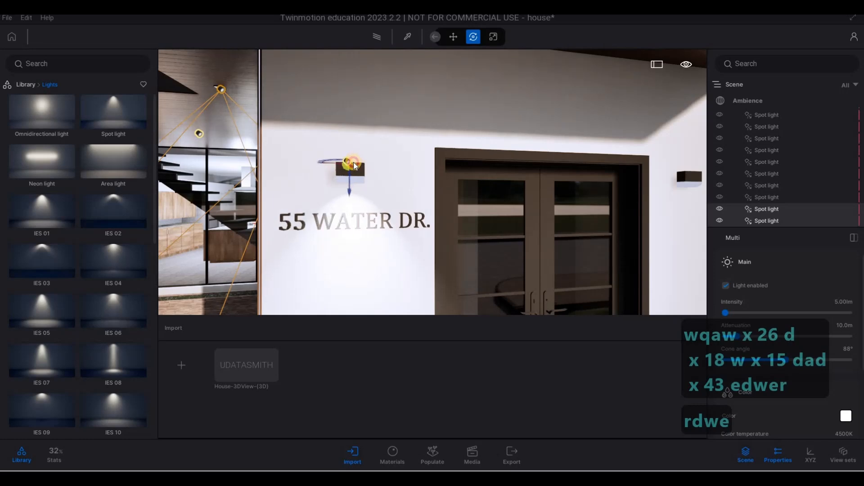
Rotate the wall lamp spot light to aim down onto the address sign.
key("a")
key("w")
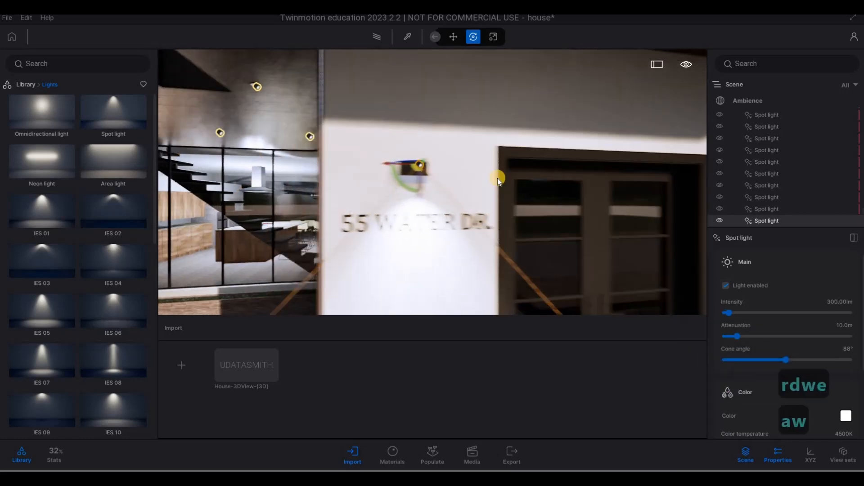
key("e")
key("a")
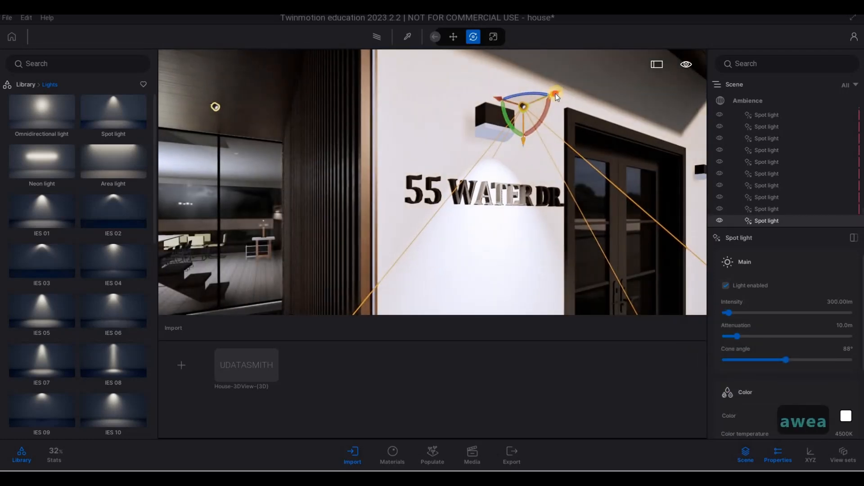
left_click_drag(553, 93, 503, 169)
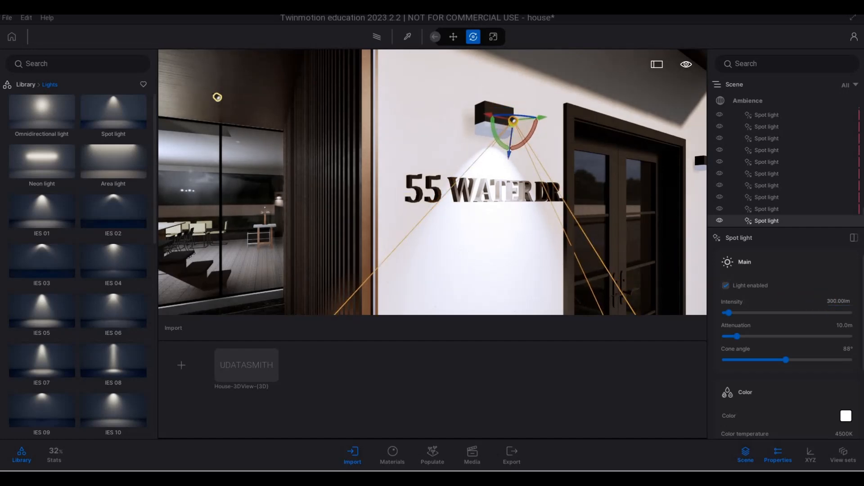
Set the address sign spot light's intensity to 5 lm.
type("5")
key("Return")
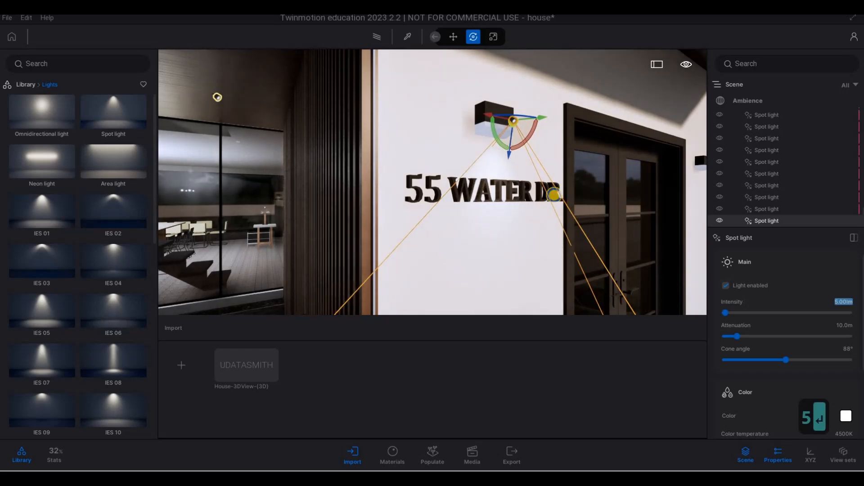
Copy the sign spot light to the wall lamp beside the door and set the copy's intensity to 10 lm.
key("d")
key("d")
key("d")
key("d")
key("d")
key("d")
key("d")
key("d")
key("d")
key("d")
key("d")
key("d")
key("s")
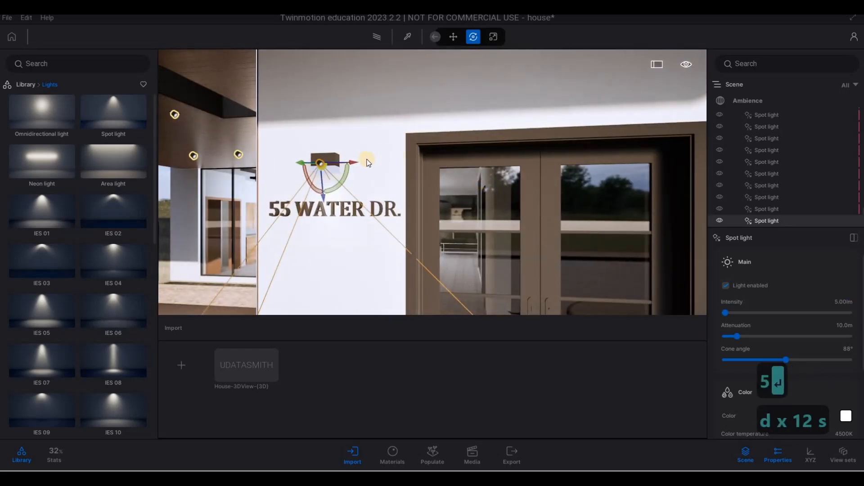
left_click_drag(352, 160, 682, 185, "alt")
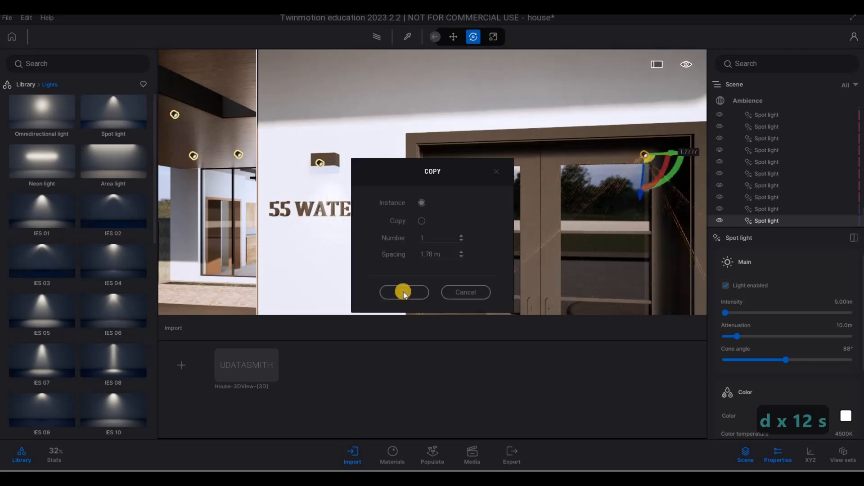
left_click(404, 292)
key("d")
key("s")
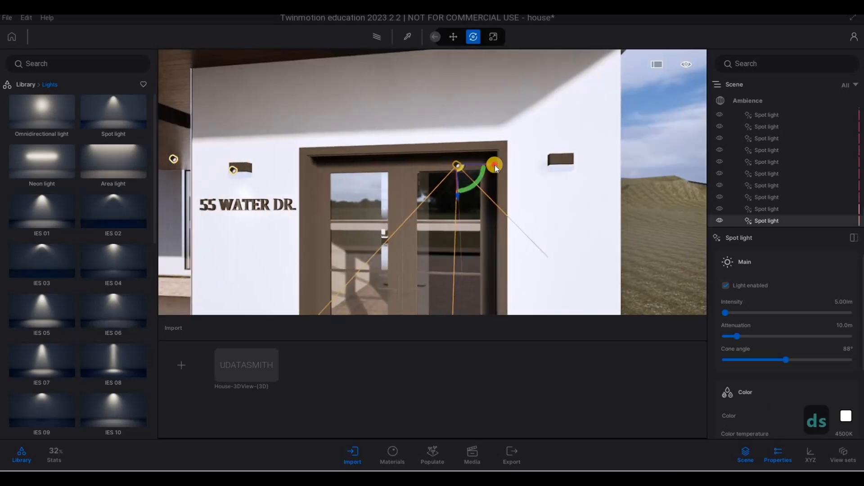
left_click_drag(494, 165, 601, 168)
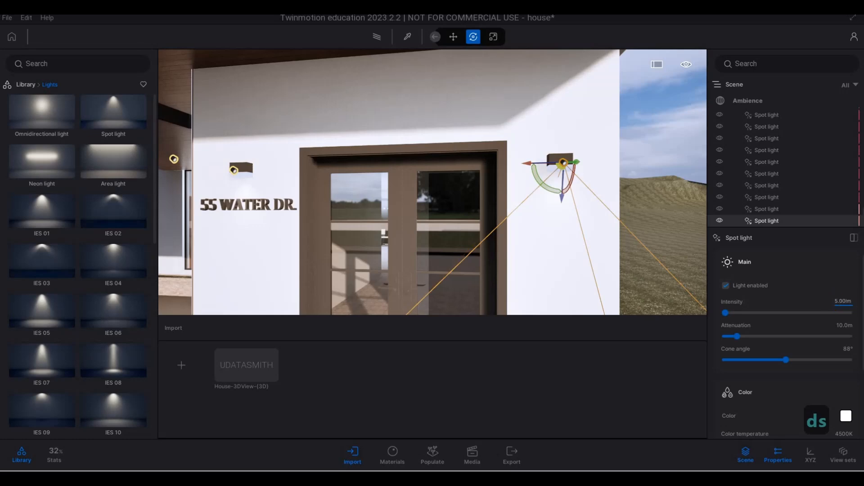
type("10")
key("Return")
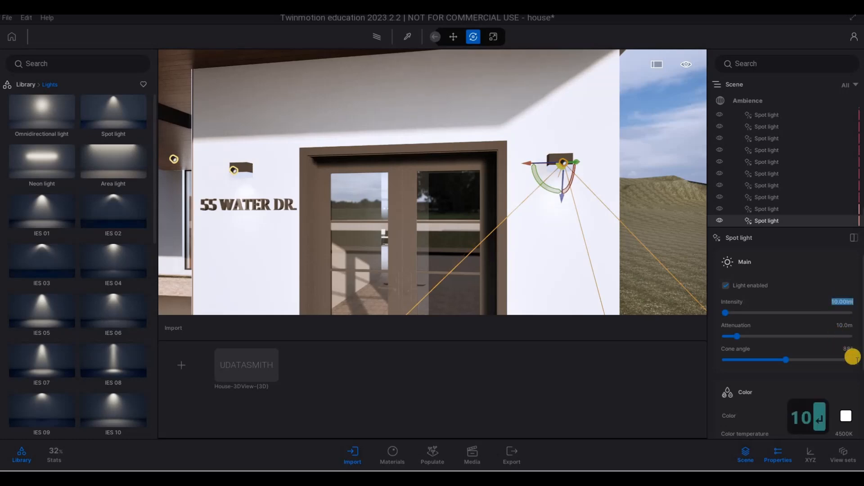
Place a new spot light under the upper balcony ceiling beside the glass wall.
key("a")
key("a")
key("a")
key("a")
key("a")
key("a")
key("a")
key("a")
key("a")
key("a")
key("a")
key("a")
key("a")
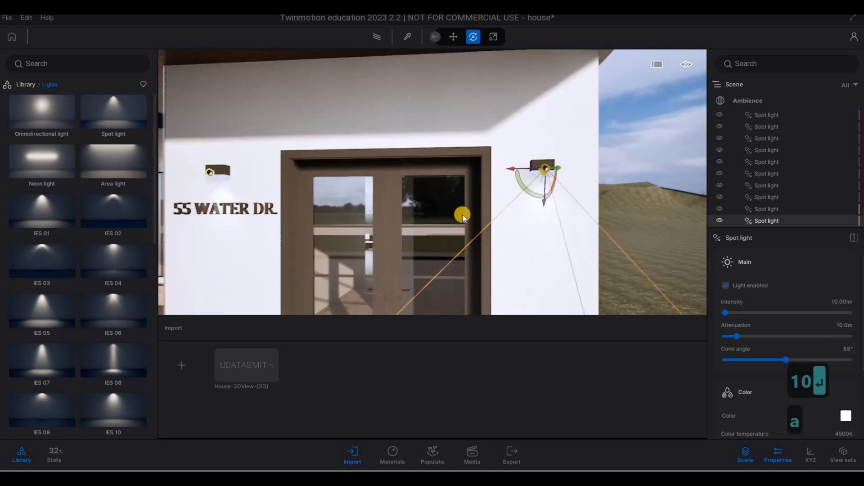
key("s")
key("s")
key("s")
key("s")
key("s")
key("s")
key("s")
key("s")
key("s")
key("s")
key("s")
key("s")
key("s")
key("s")
key("s")
key("s")
key("q")
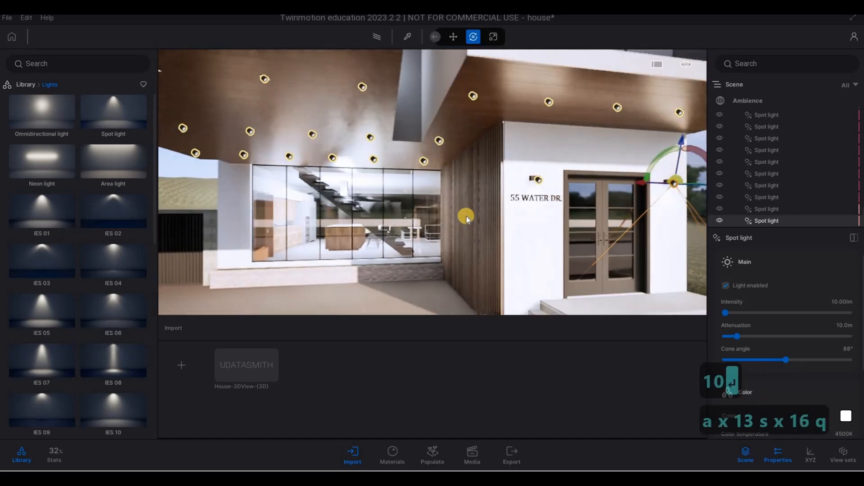
key("a")
key("a")
key("a")
key("a")
key("a")
key("a")
key("a")
key("a")
key("a")
key("a")
key("a")
key("a")
key("a")
key("a")
key("a")
key("a")
key("a")
key("a")
key("a")
key("a")
key("w")
key("w")
key("w")
key("w")
key("w")
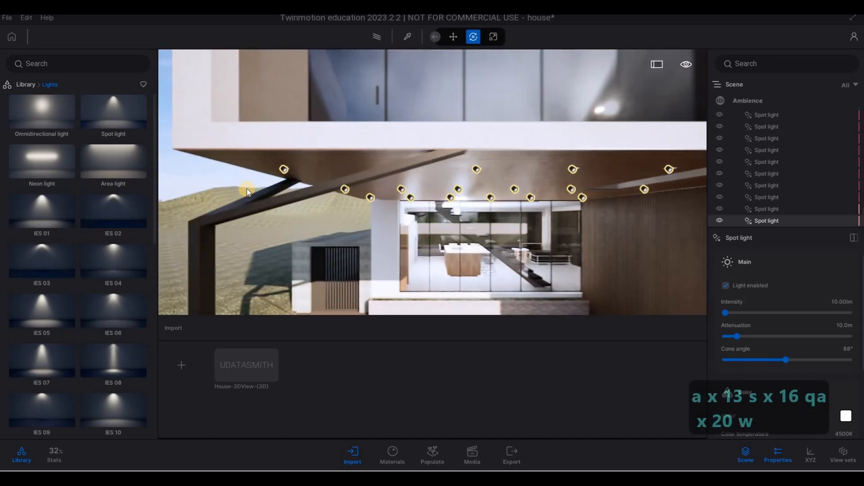
key("4")
key("w")
key("a")
key("a")
key("a")
key("a")
key("a")
key("a")
key("a")
key("a")
key("a")
key("a")
key("a")
key("a")
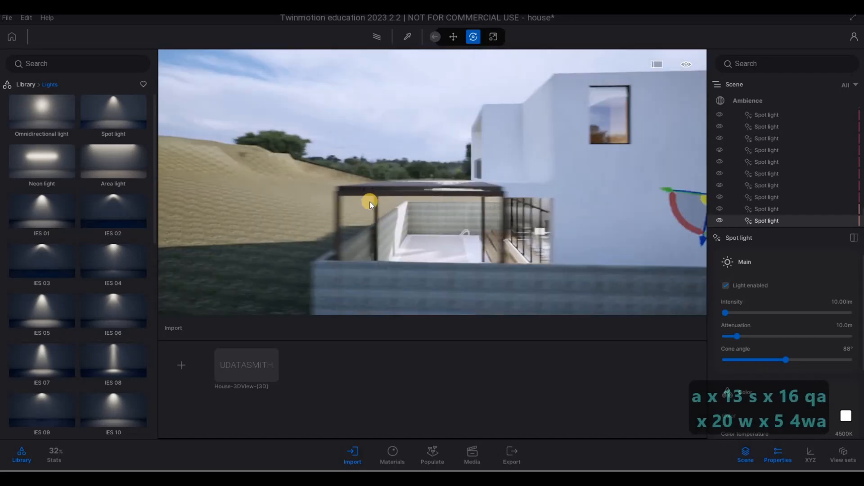
key("w")
key("a")
key("w")
key("q")
right_click_drag(607, 204, 15, 154)
key("a")
key("w")
left_click(379, 109)
left_click_drag(379, 109, 504, 105)
key("d")
right_click_drag(388, 112, 404, 186)
key("w")
key("q")
left_click_drag(391, 182, 443, 166)
key("a")
right_click_drag(534, 217, 377, 79)
key("w")
key("d")
key("a")
key("w")
key("e")
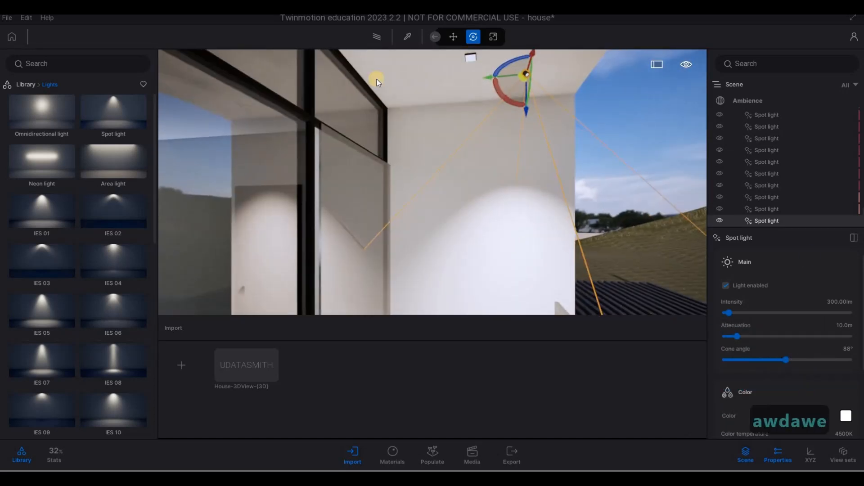
left_click_drag(488, 108, 436, 102)
left_click(470, 146)
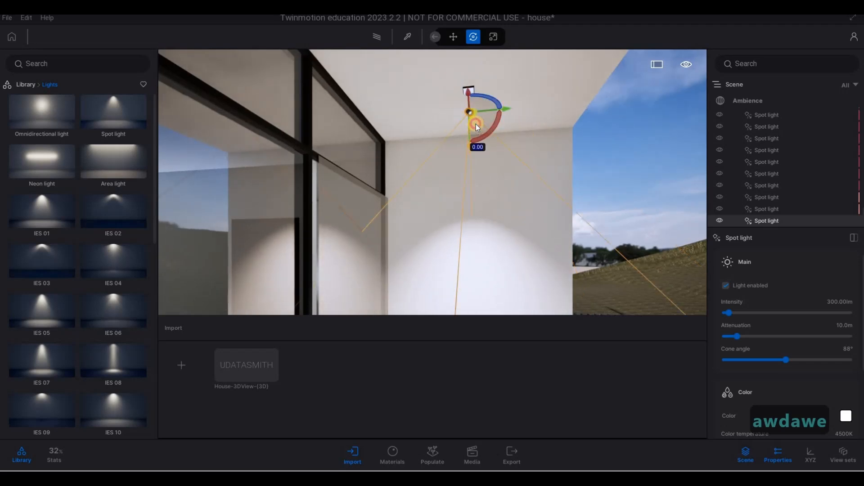
left_click_drag(477, 127, 315, 162)
Adjust the new spot light's position under the balcony ceiling and set its intensity to 5 lm.
key("d")
right_click_drag(518, 136, 514, 60)
key("w")
key("w")
key("a")
key("s")
key("w")
key("q")
key("d")
key("e")
key("a")
key("d")
key("d")
key("d")
key("w")
key("s")
left_click(431, 121)
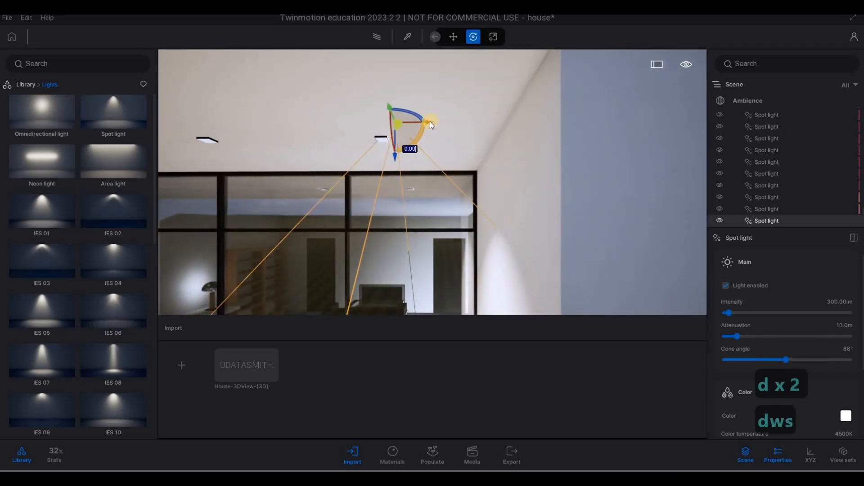
left_click_drag(430, 122, 377, 126)
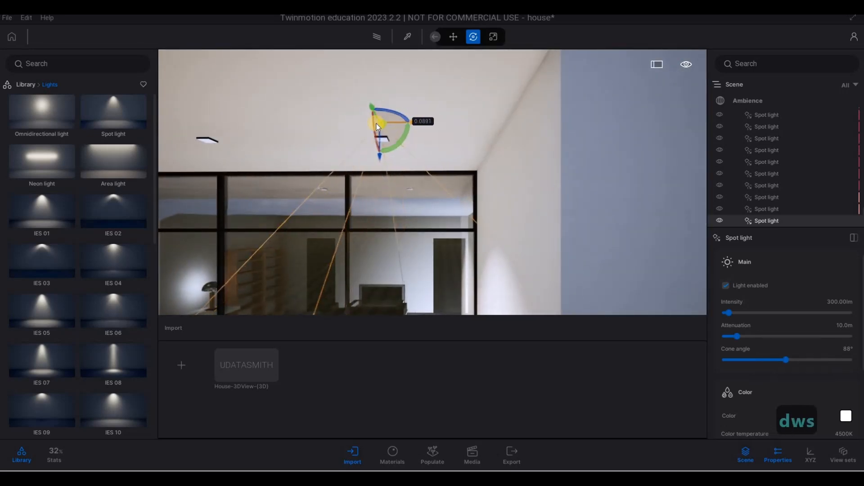
key("a")
right_click_drag(388, 137, 404, 106)
key("w")
key("a")
key("d")
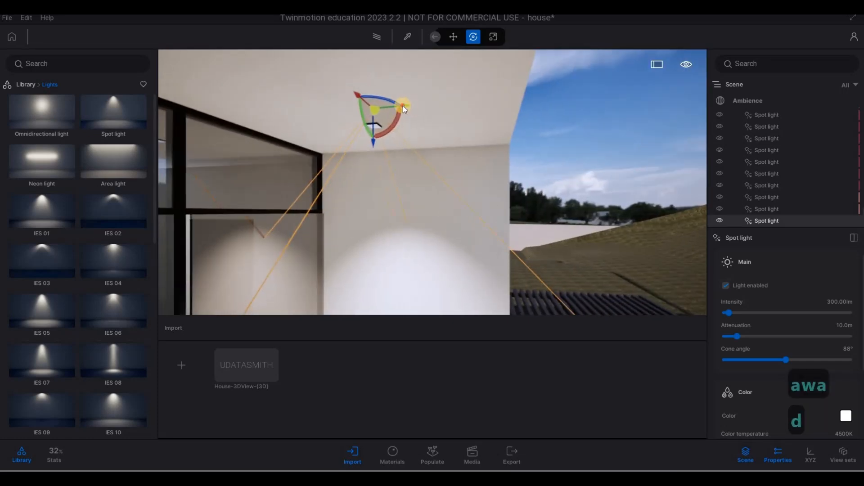
key("d")
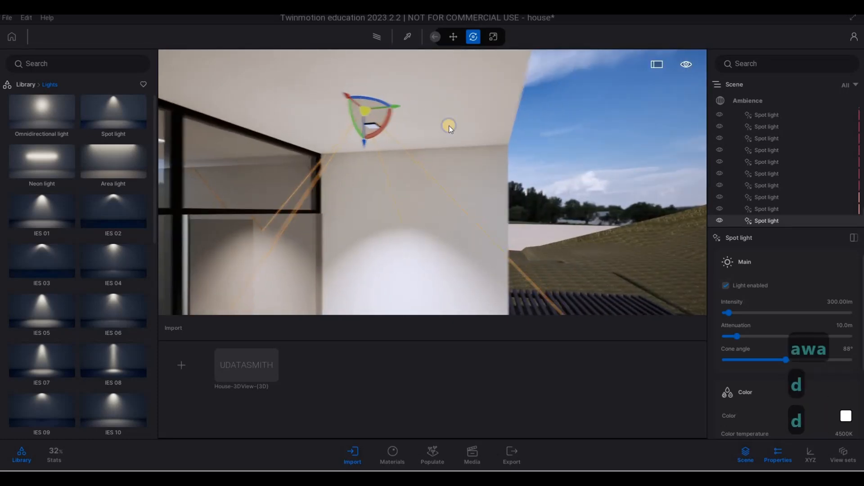
right_click_drag(448, 125, 453, 125)
key("e")
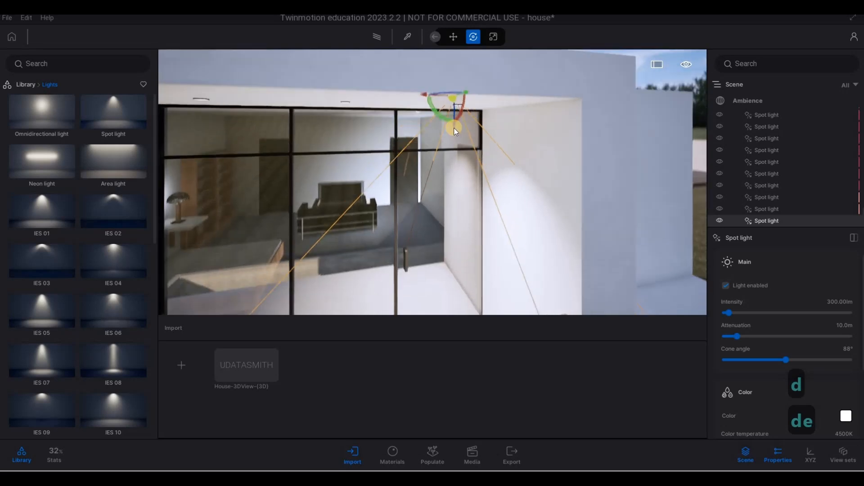
key("w")
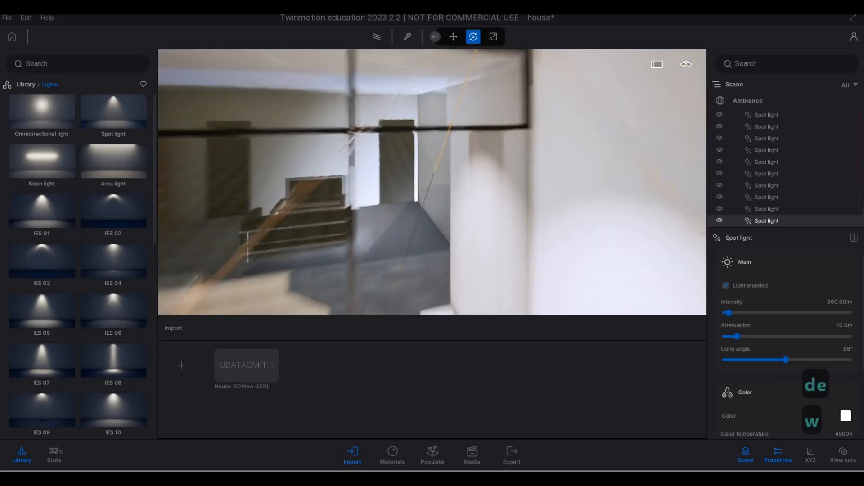
key("e")
key("s")
key("q")
key("s")
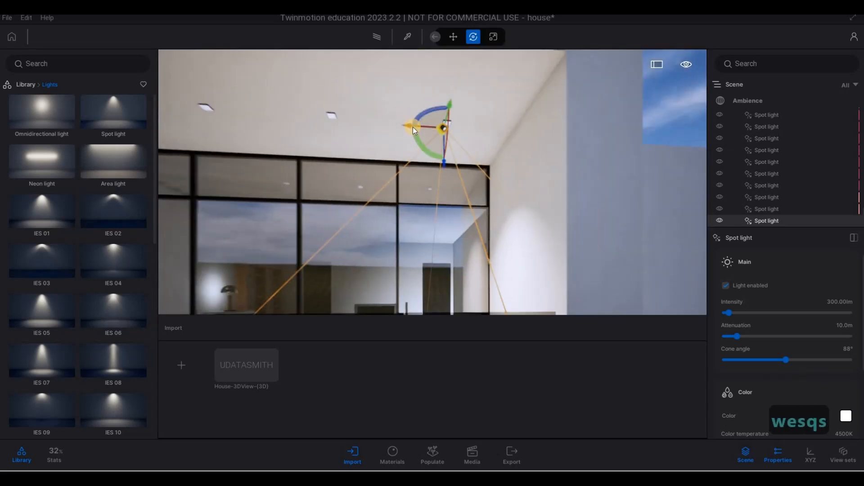
left_click_drag(413, 124, 420, 124)
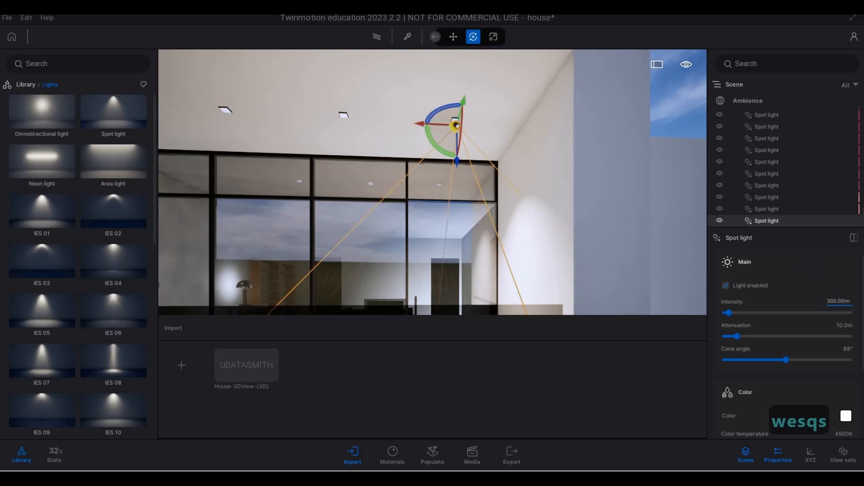
type("5")
key("Return")
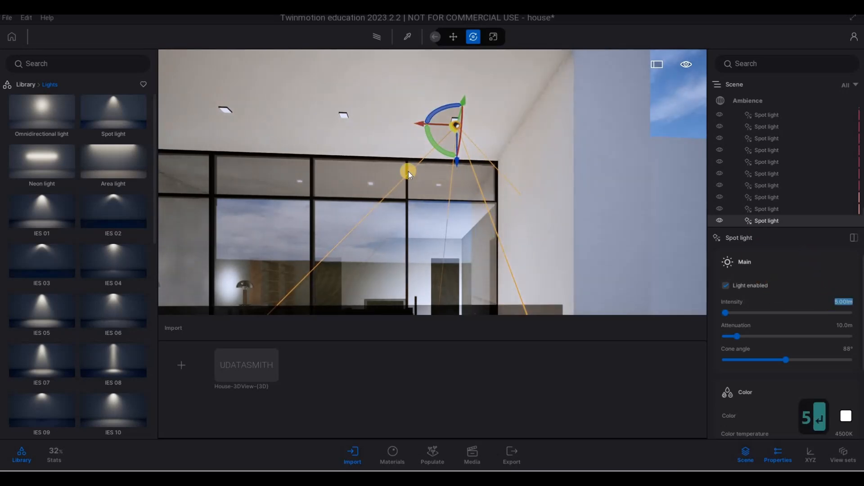
Copy the balcony ceiling spot light into a row of instances along the ceiling toward the left.
left_click_drag(422, 121, 321, 119, "alt")
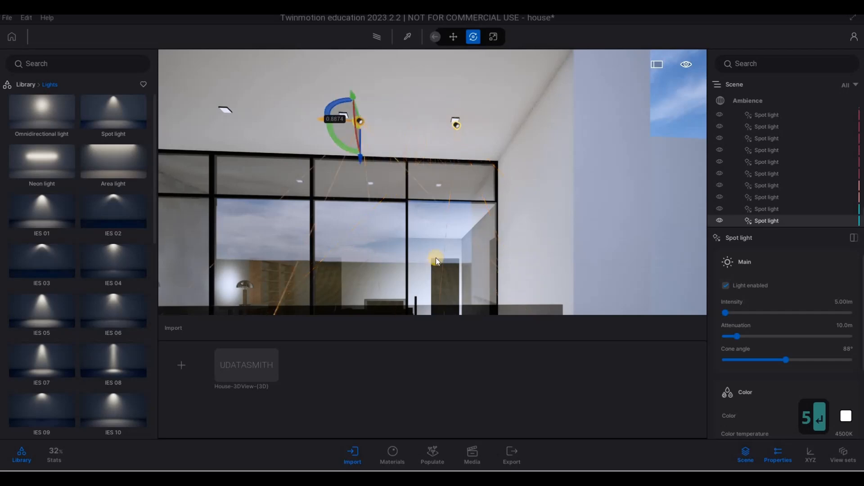
type("1")
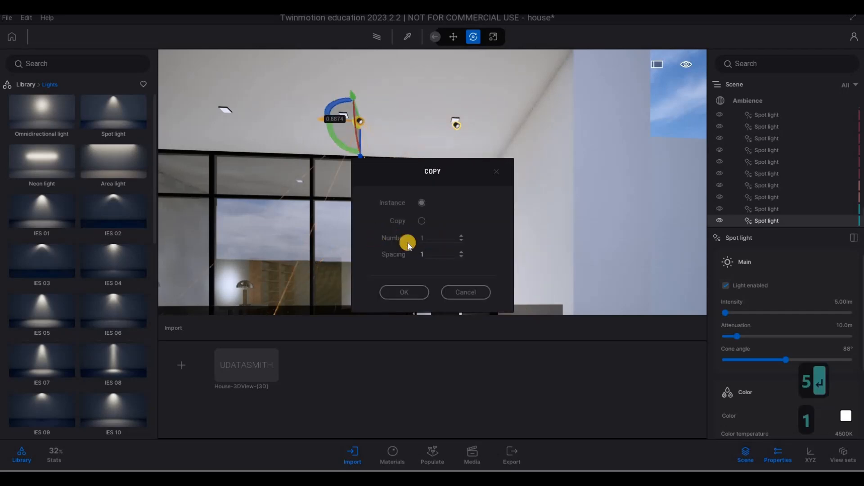
key("Tab")
type("3")
left_click(404, 292)
Move the spot light under the lower canopy to the ceiling corner by the column and set its intensity to 5 lm.
key("s")
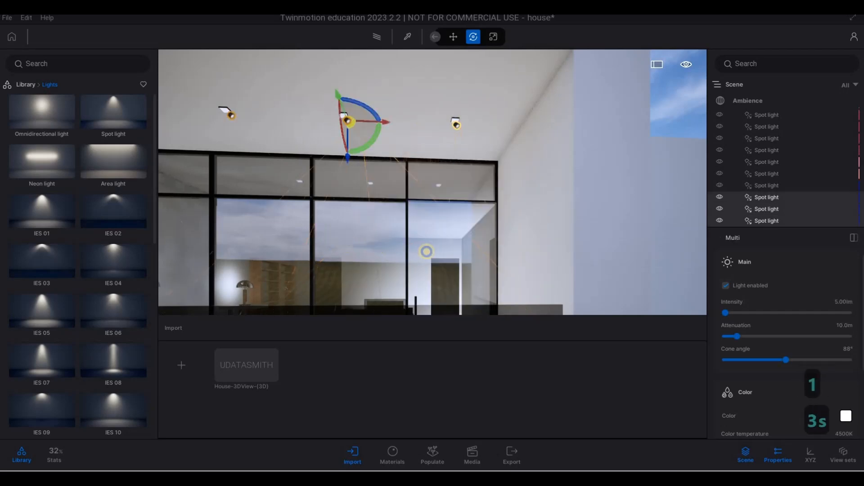
key("a")
key("e")
key("a")
key("e")
key("w")
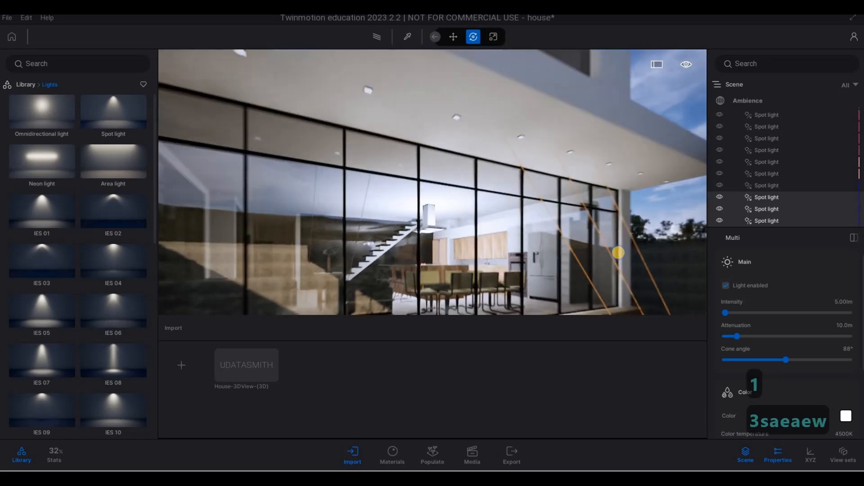
key("w")
key("d")
key("w")
key("e")
key("d")
key("q")
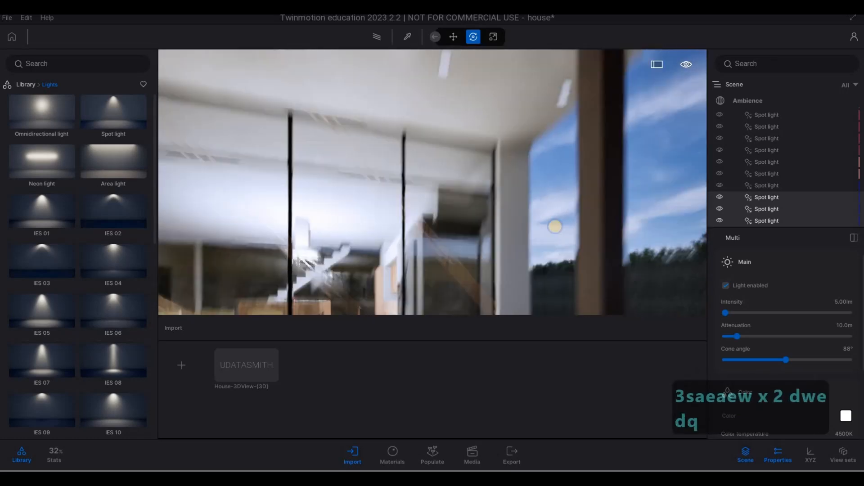
key("a")
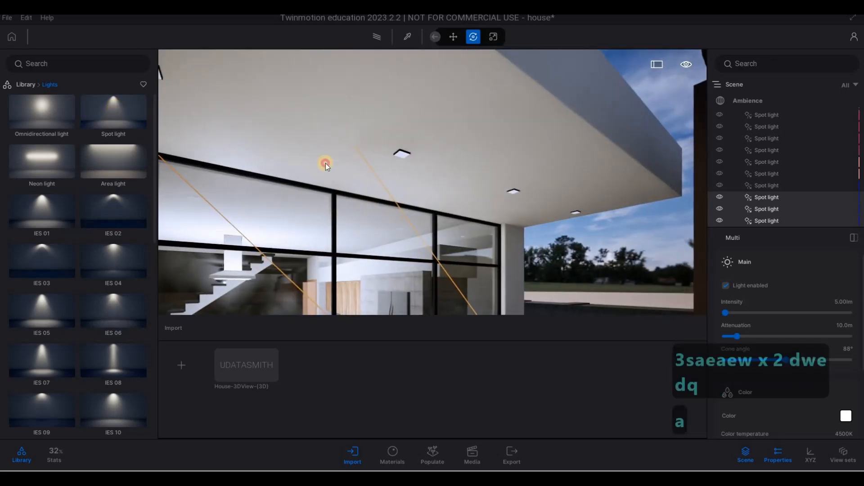
left_click(555, 218)
key("d")
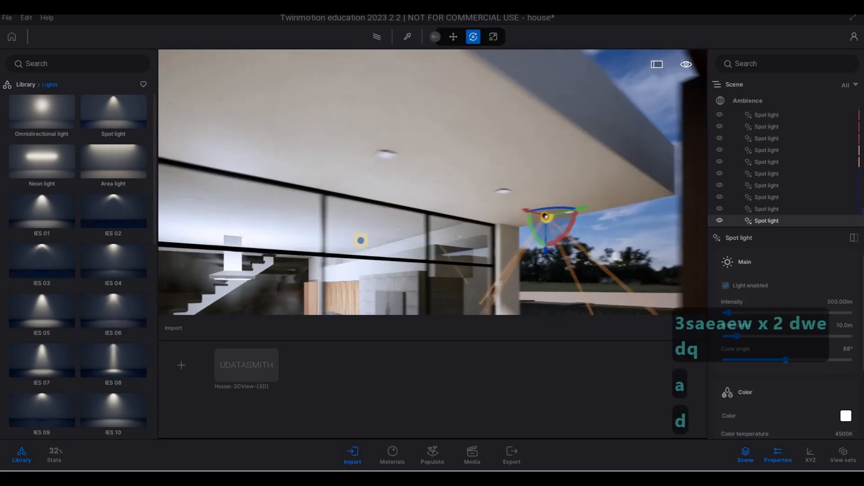
key("w")
key("d")
right_click_drag(360, 241, 402, 225)
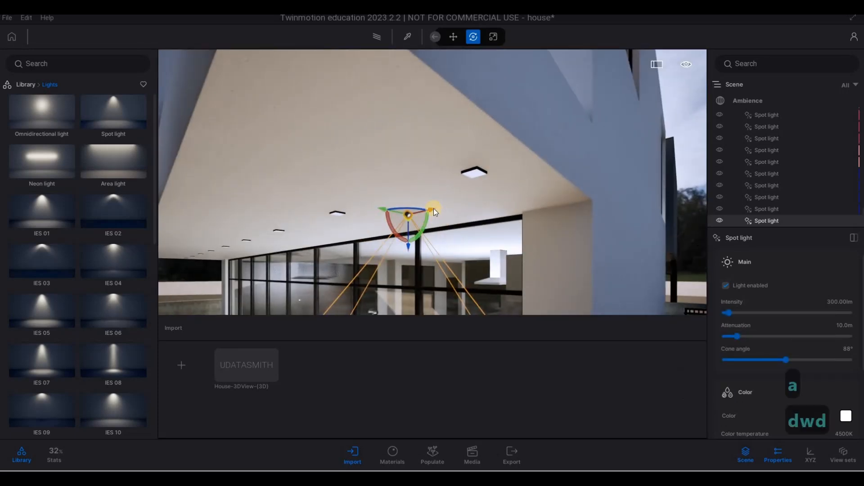
left_click_drag(433, 209, 477, 208)
key("a")
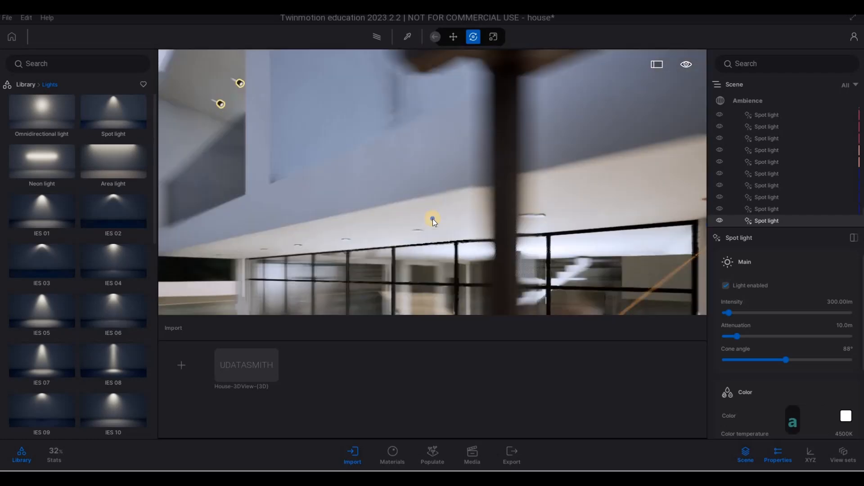
key("e")
right_click_drag(433, 218, 732, 297)
key("a")
key("d")
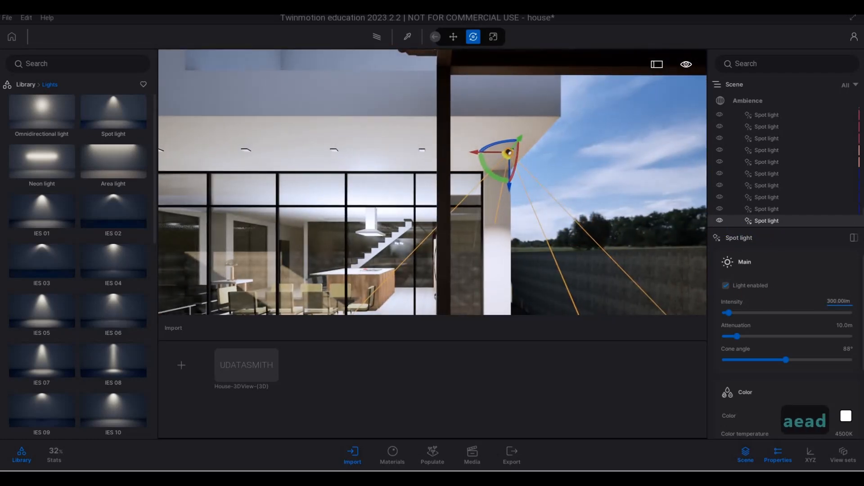
type("5")
key("Return")
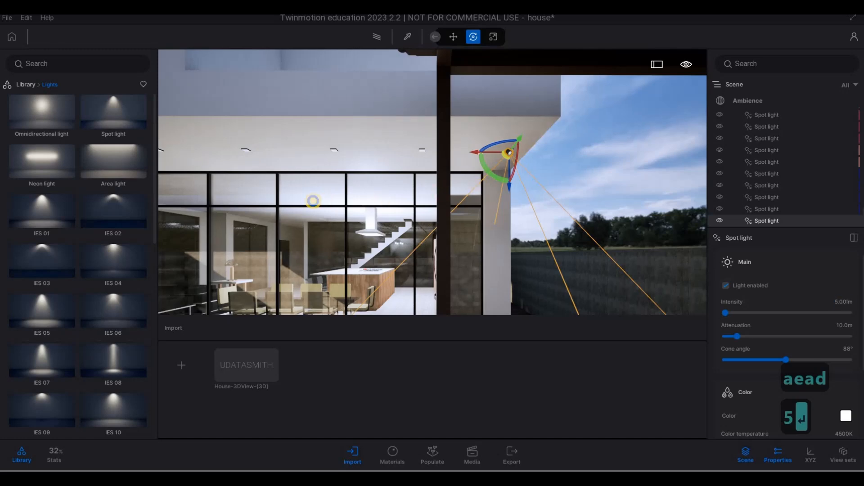
Copy the canopy spot light into a row of 7 instances along the canopy ceiling toward the left.
right_click_drag(306, 201, 275, 198)
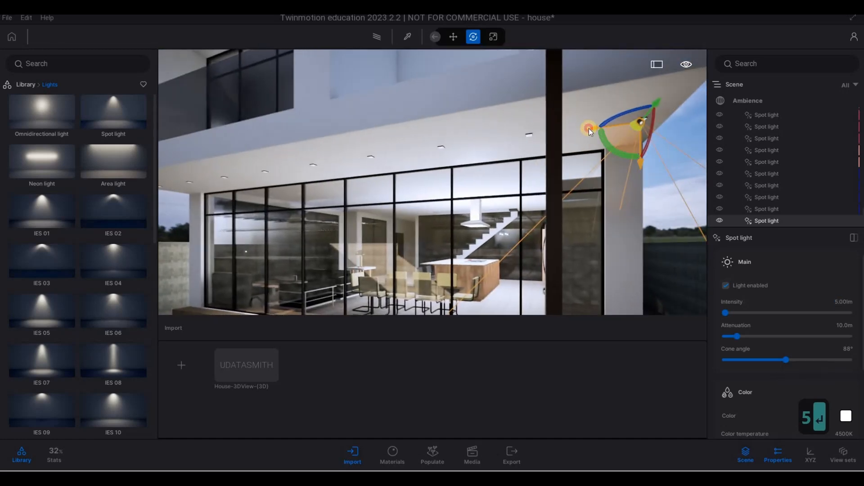
left_click(589, 128)
left_click(439, 237)
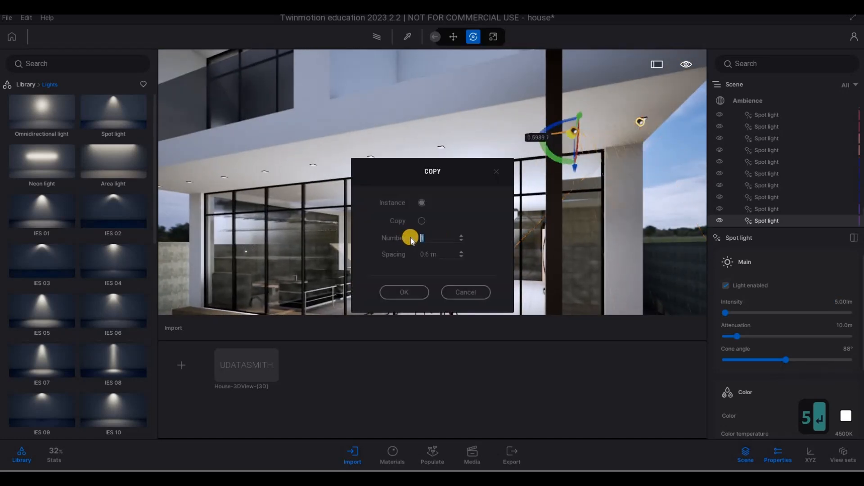
type("7")
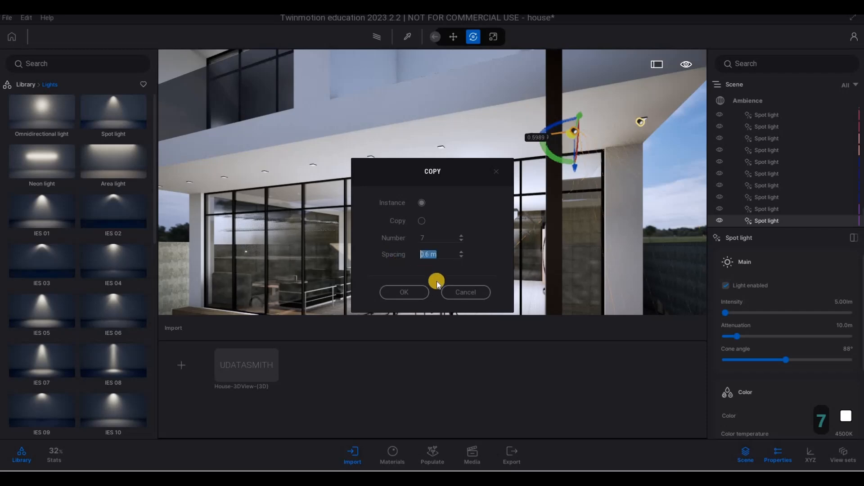
left_click(415, 293)
Copy the end spot light of the canopy row as one more instance with 1 m spacing.
key("1")
key("a")
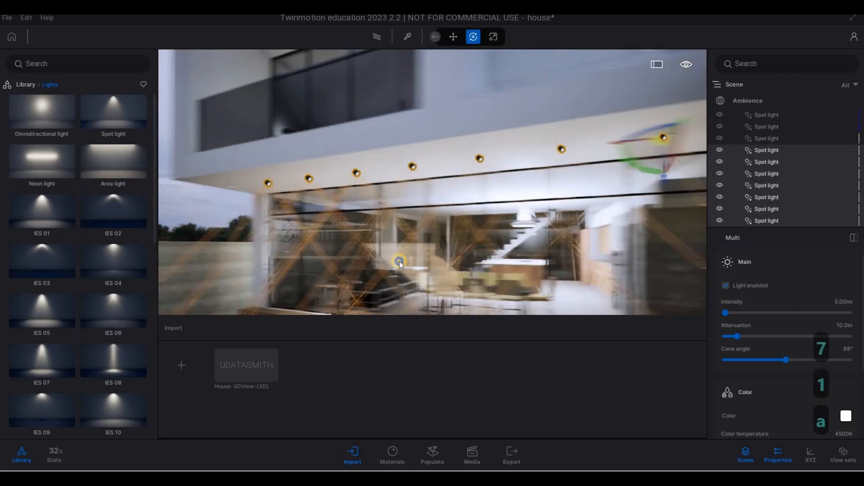
key("w")
key("d")
key("w")
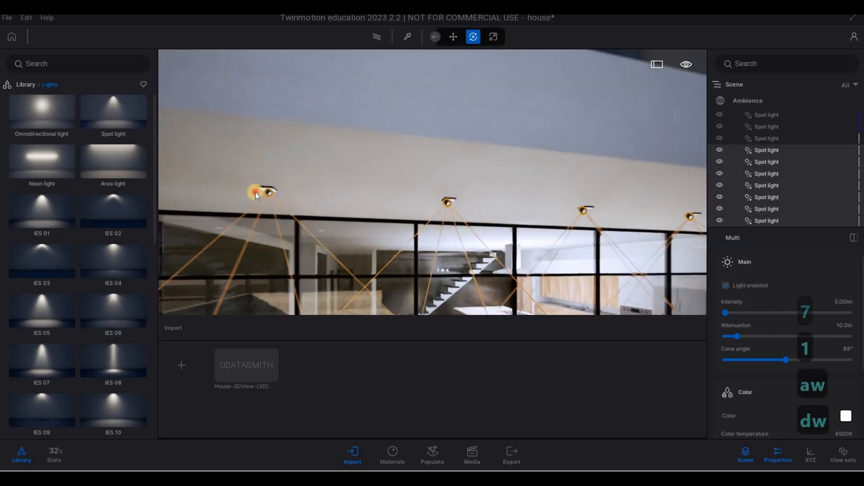
left_click(256, 191)
left_click_drag(298, 194, 270, 192, "shift")
type("1")
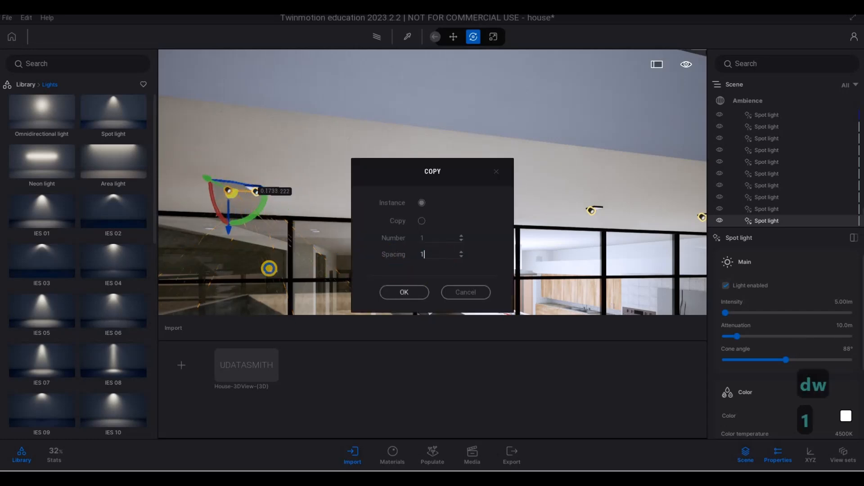
left_click(410, 291)
Step back to view the whole front facade and preview the lighting in path tracer mode.
key("s")
right_click_drag(438, 273, 503, 94)
key("s")
key("d")
key("d")
key("q")
key("w")
key("e")
key("d")
key("s")
key("e")
key("d")
key("s")
key("a")
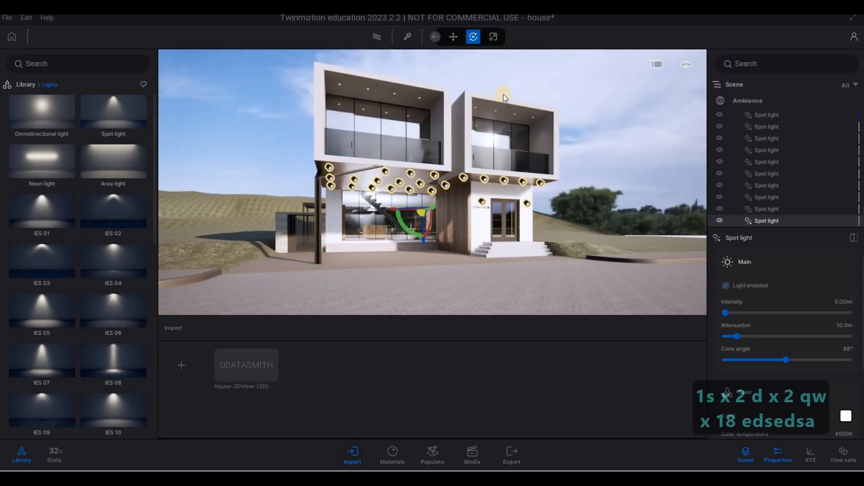
left_click(373, 40)
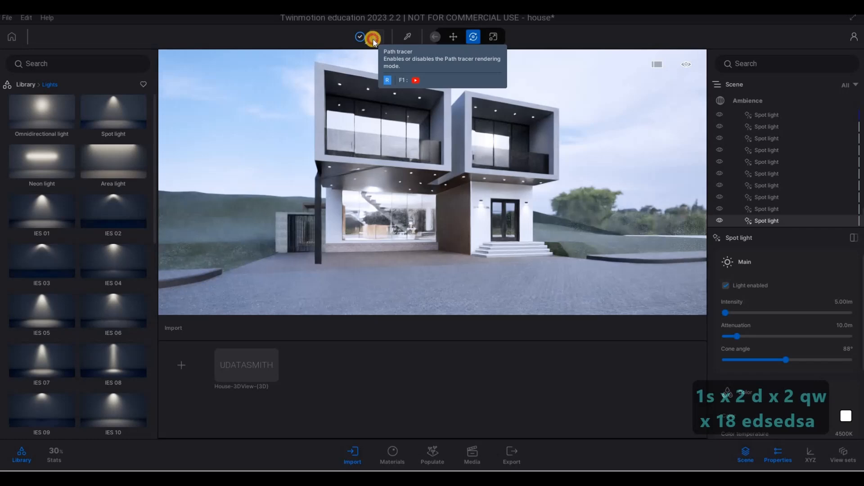
left_click(374, 39)
Select all the bedside table lamp lights and set their intensity to 10 lm and colour temperature to about 3600 K.
key("w")
key("q")
right_click_drag(378, 230, 389, 96)
key("d")
key("w")
key("q")
key("w")
key("a")
key("e")
key("q")
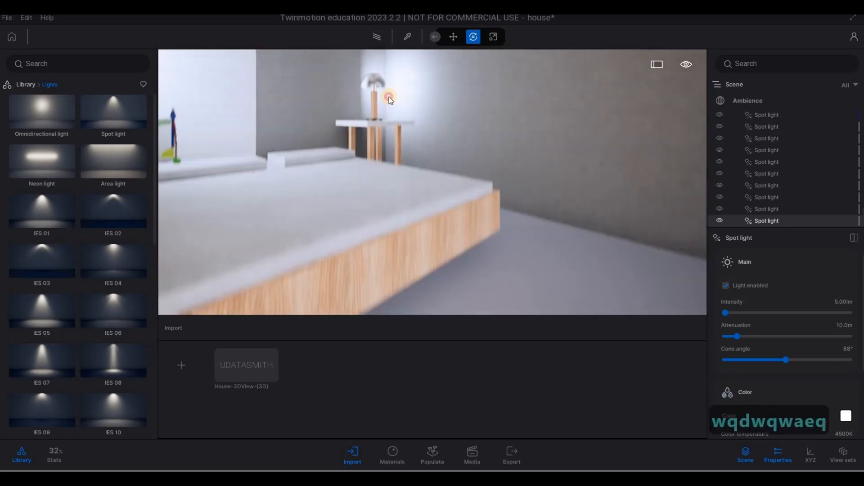
left_click(378, 97)
left_click(377, 98)
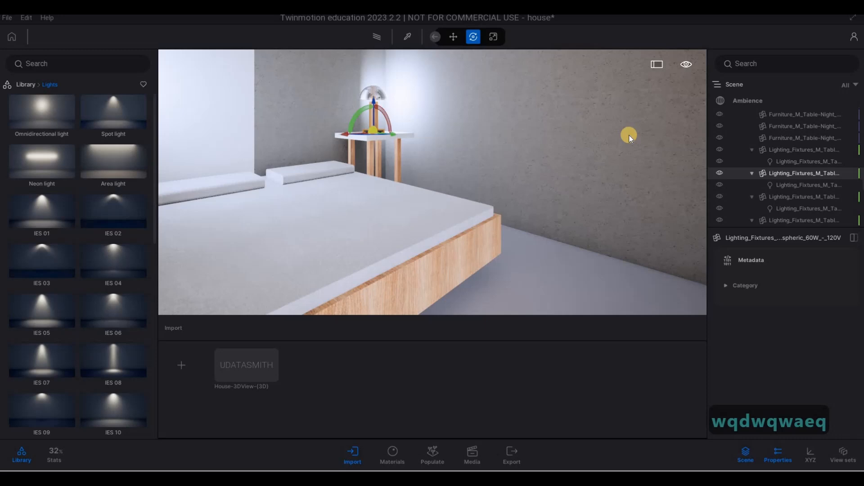
left_click(795, 160)
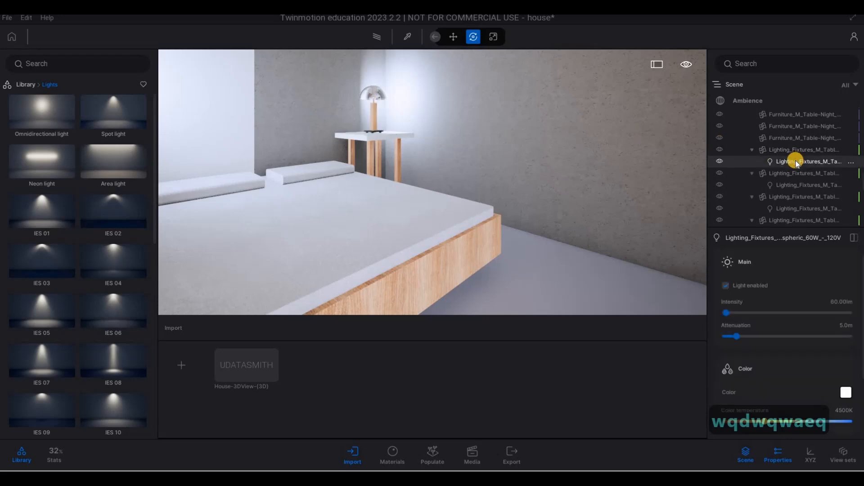
left_click(788, 185, "ctrl")
left_click(783, 208, "ctrl")
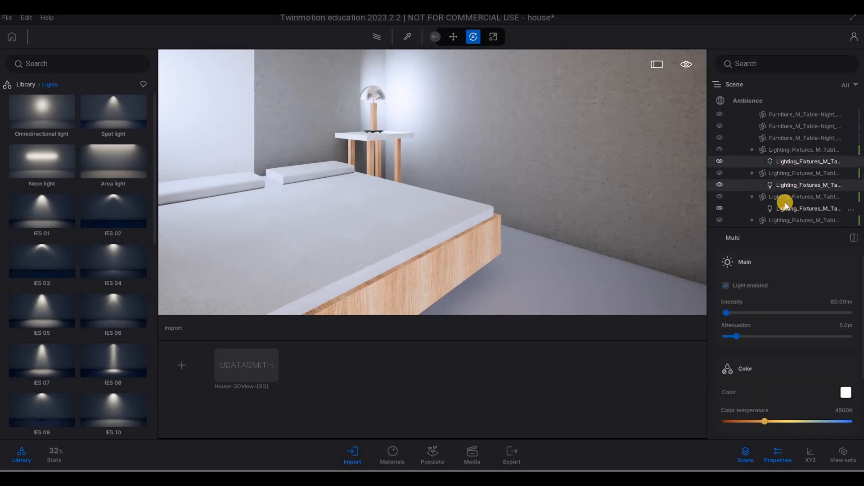
scroll(787, 203, "down", 2)
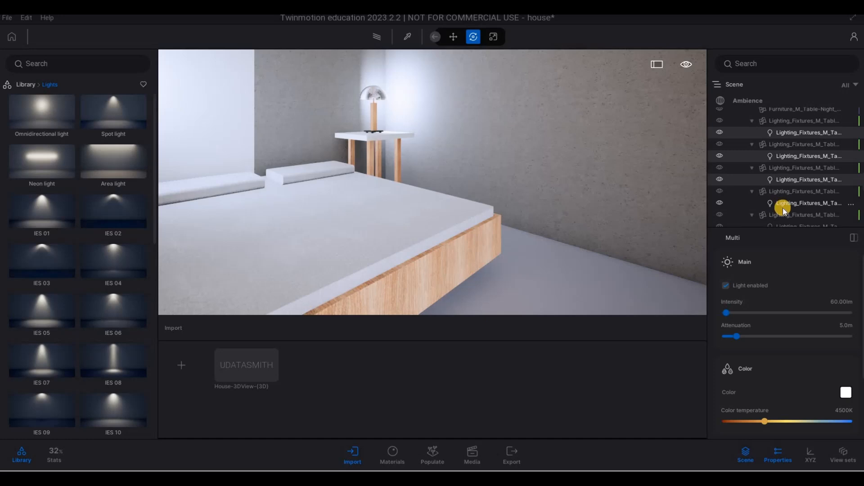
scroll(784, 209, "up", 1)
scroll(790, 198, "down", 3)
left_click(795, 185, "ctrl")
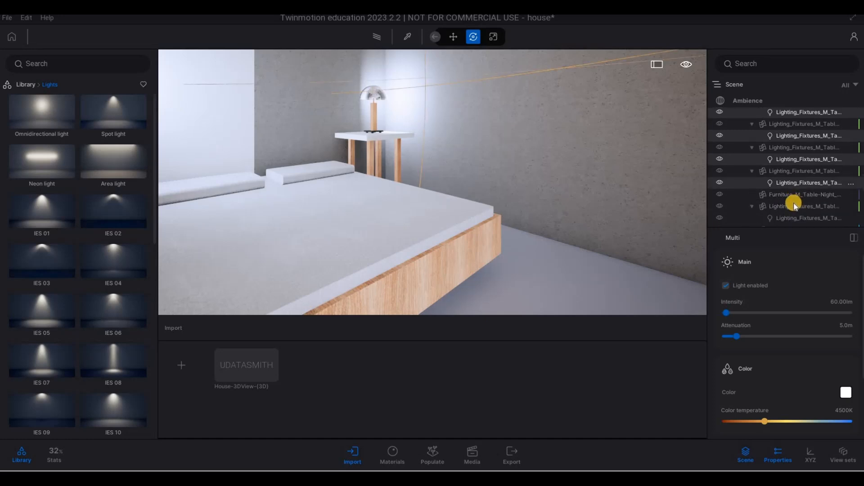
scroll(794, 198, "down", 1)
left_click(788, 202, "ctrl")
scroll(789, 201, "down", 2)
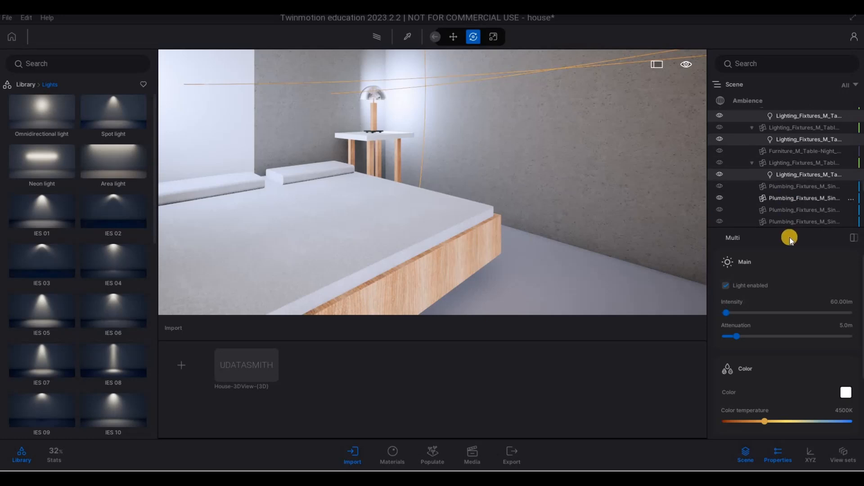
left_click(829, 302)
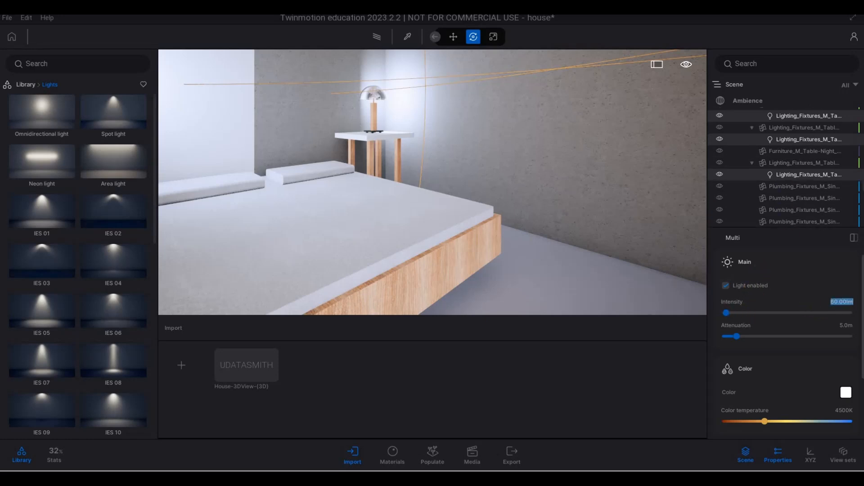
type("10")
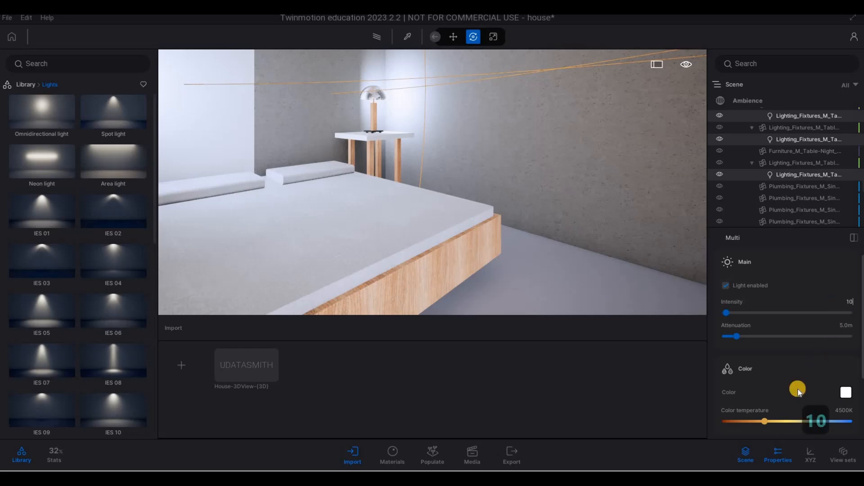
left_click_drag(767, 417, 756, 419)
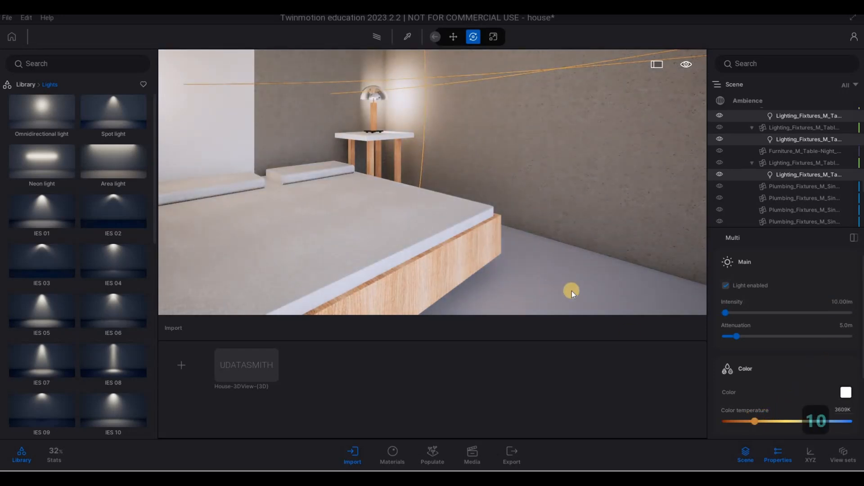
Select the four kitchen range hood lights and set their intensity to 10 lm.
key("s")
right_click_drag(579, 274, 423, 91)
key("a")
key("s")
key("a")
key("e")
key("w")
key("a")
key("q")
key("d")
key("w")
left_click(440, 81)
left_click(388, 96, "ctrl")
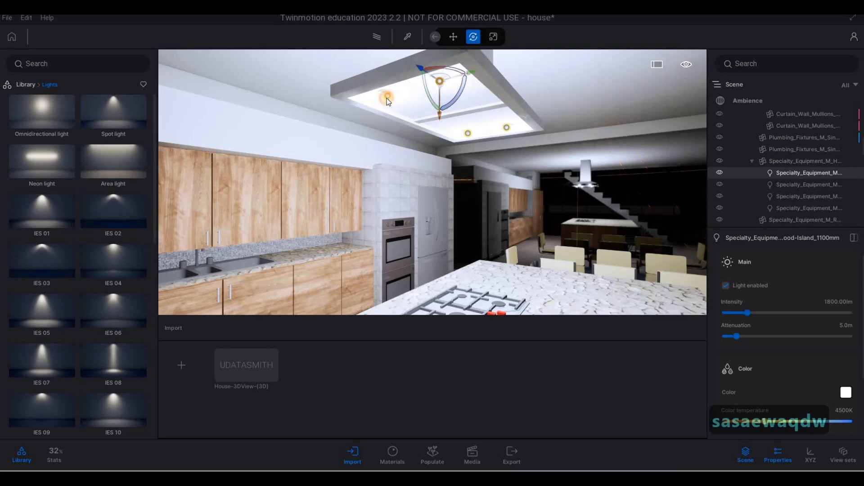
left_click(794, 185, "ctrl")
left_click(794, 197, "ctrl")
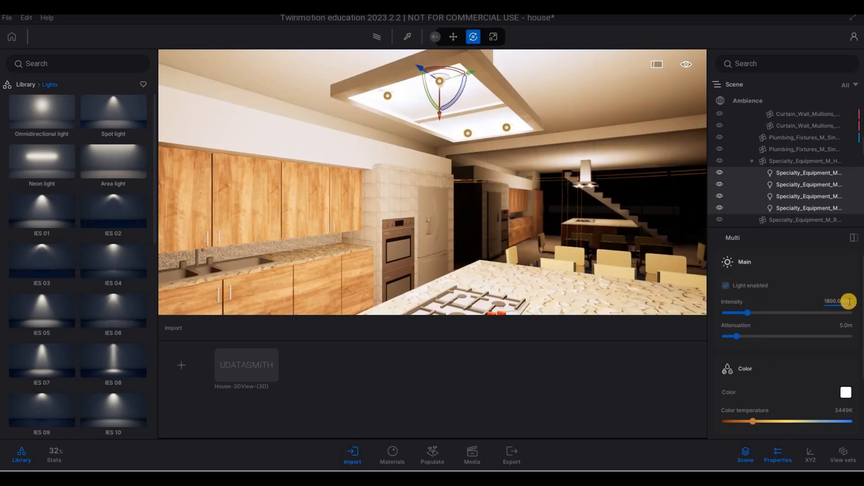
type("10")
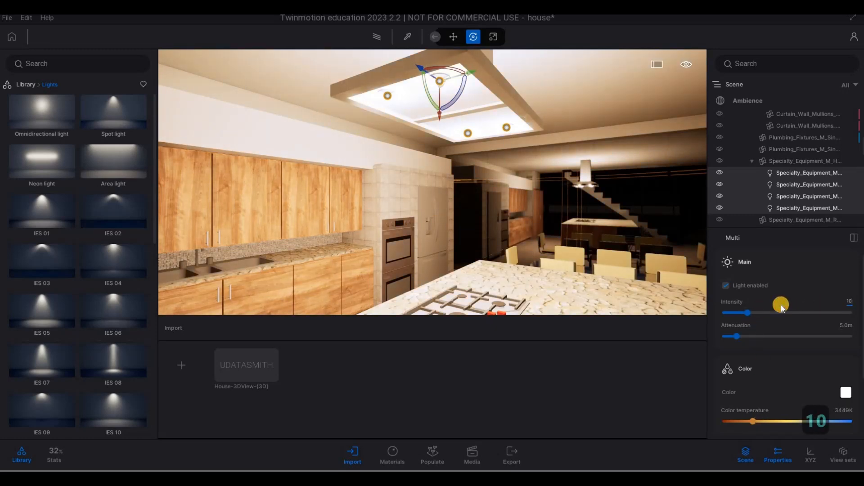
key("Return")
Change the range hood lights' intensity to 5 lm.
key("q")
right_click_drag(551, 155, 477, 166)
key("s")
key("d")
key("e")
key("q")
key("s")
key("d")
key("e")
key("a")
key("w")
key("d")
key("w")
key("d")
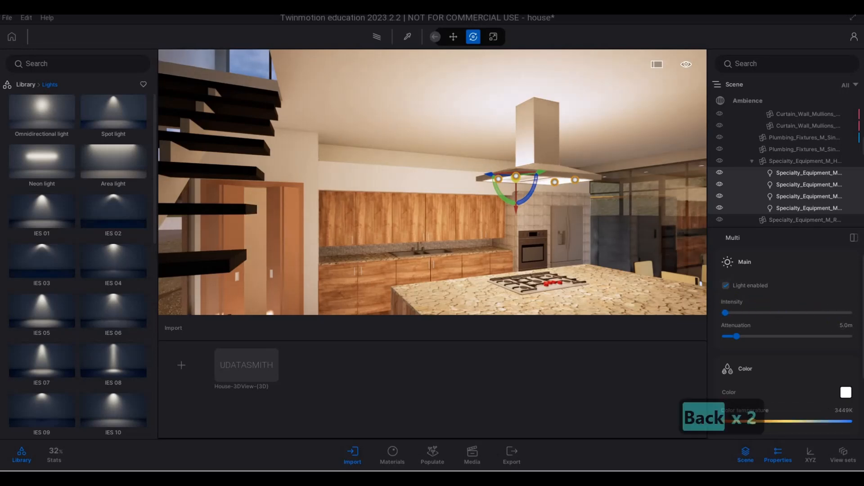
type("5")
key("Return")
Navigate back outside and preview the facade lighting in path tracer mode.
mouse_move(569, 225)
left_mouse_down()
mouse_move(441, 216)
mouse_move(257, 230)
left_mouse_up()
key("Escape")
key("s")
key("a")
key("w")
key("d")
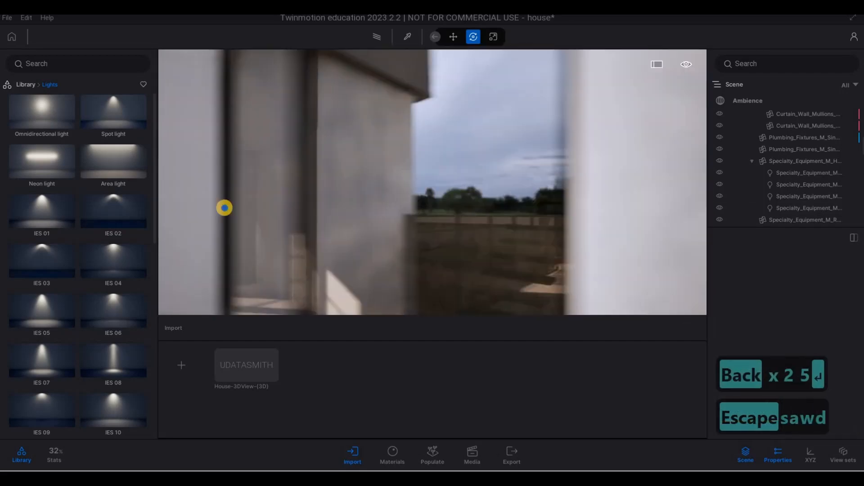
key("d")
key("w")
key("a")
key("w")
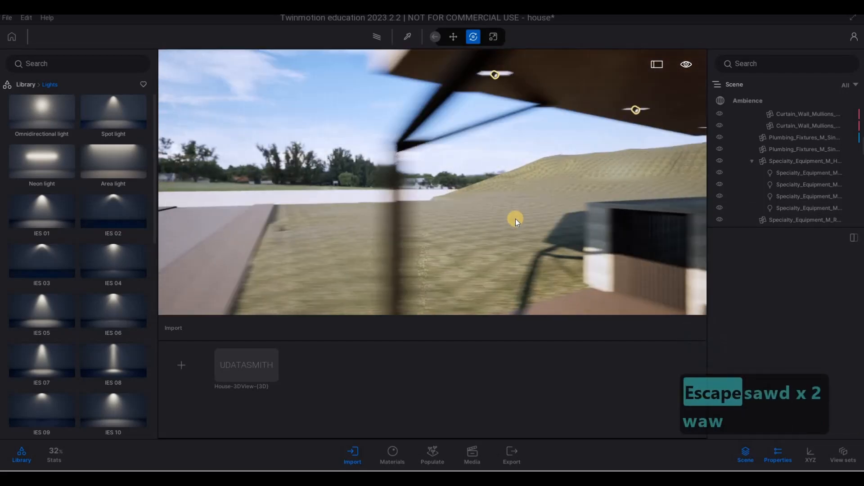
key("s")
key("d")
key("w")
key("e")
key("e")
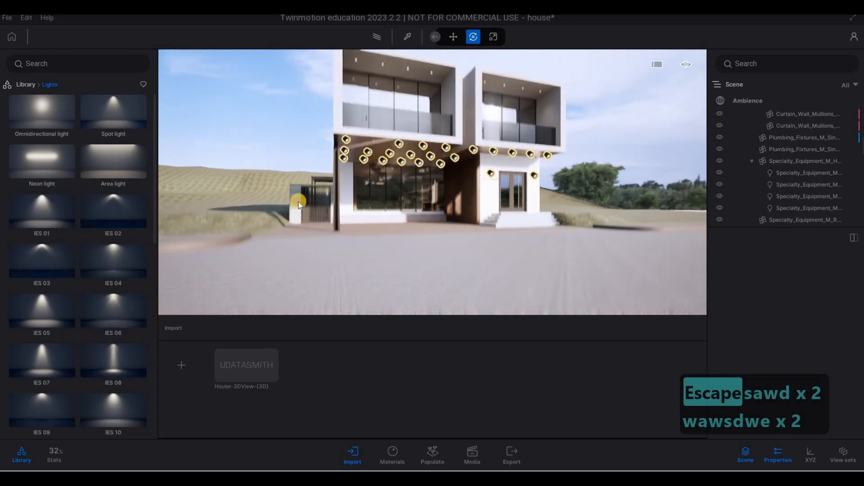
key("q")
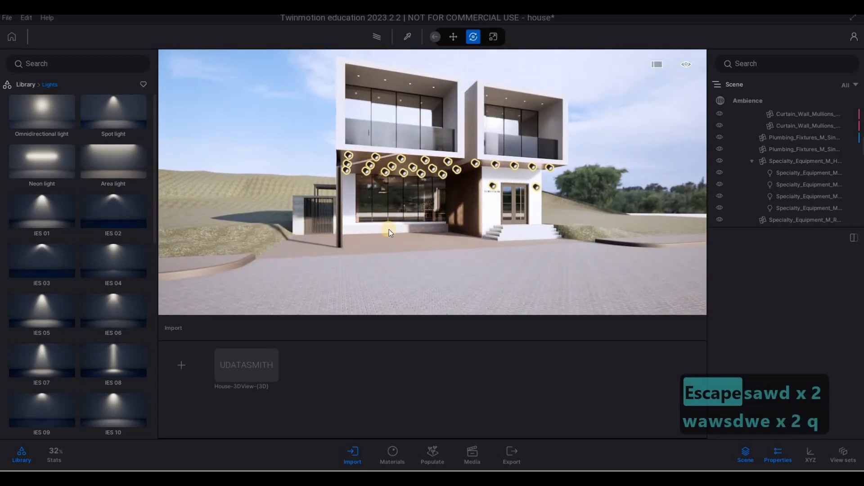
key("r")
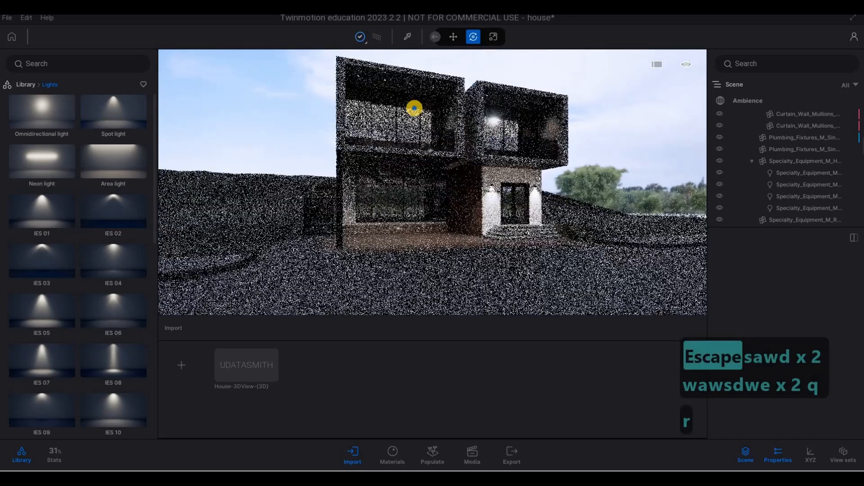
key("d")
key("w")
key("d")
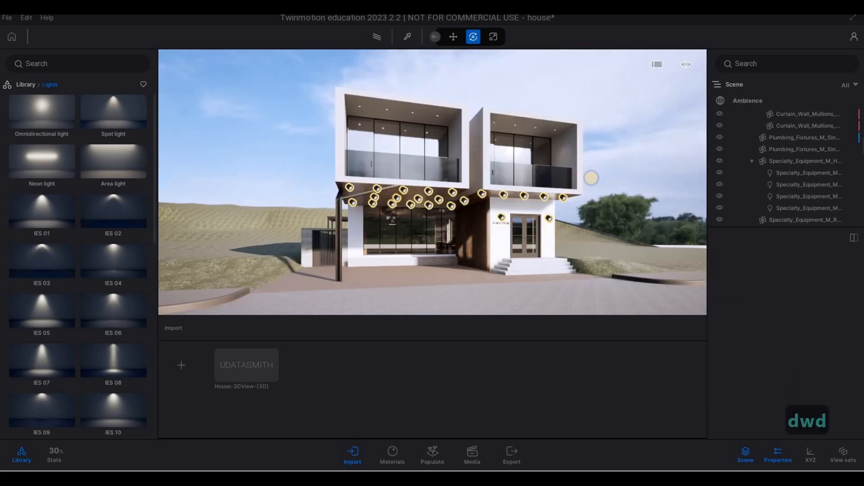
key("a")
key("d")
key("a")
key("d")
key("a")
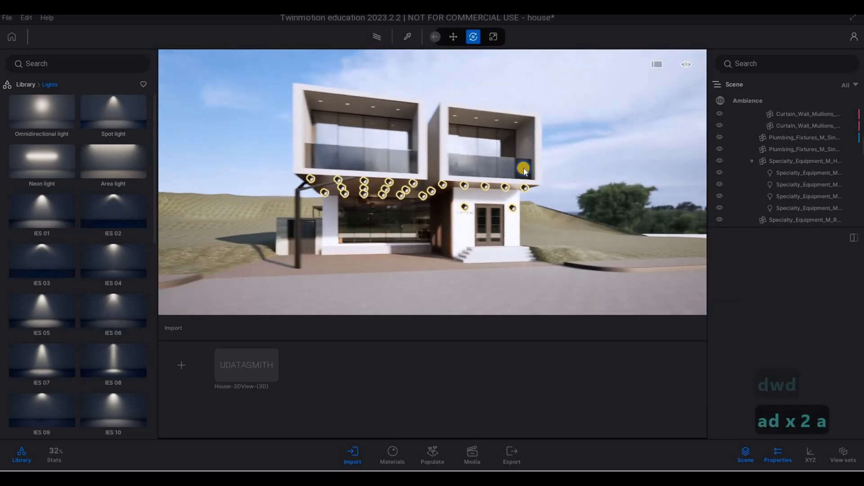
key("d")
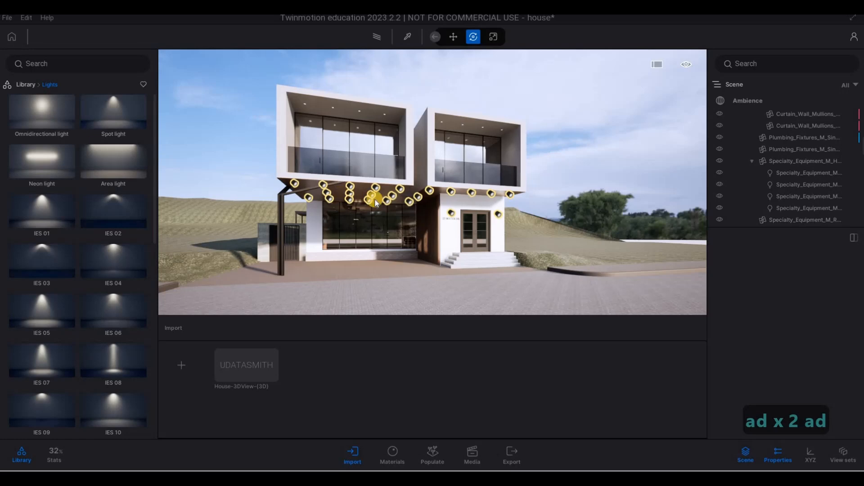
Save the project.
right_click_drag(375, 199, 6, 19)
key("w")
key("q")
key("a")
key("a")
key("a")
key("a")
key("a")
left_click(20, 92)
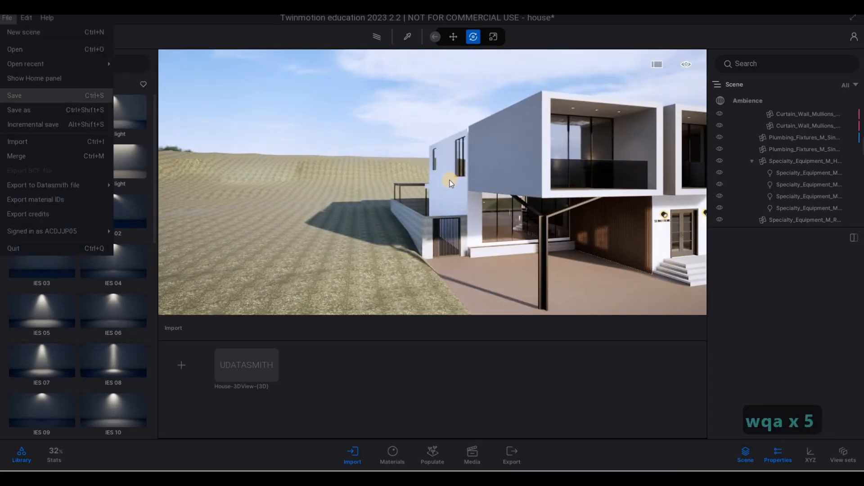
Open foliage scattering in Populate and add Long grass 02 and Wild grass 01 from the Grass and flowers library.
key("d")
right_click_drag(587, 200, 459, 198)
key("e")
key("a")
key("a")
key("e")
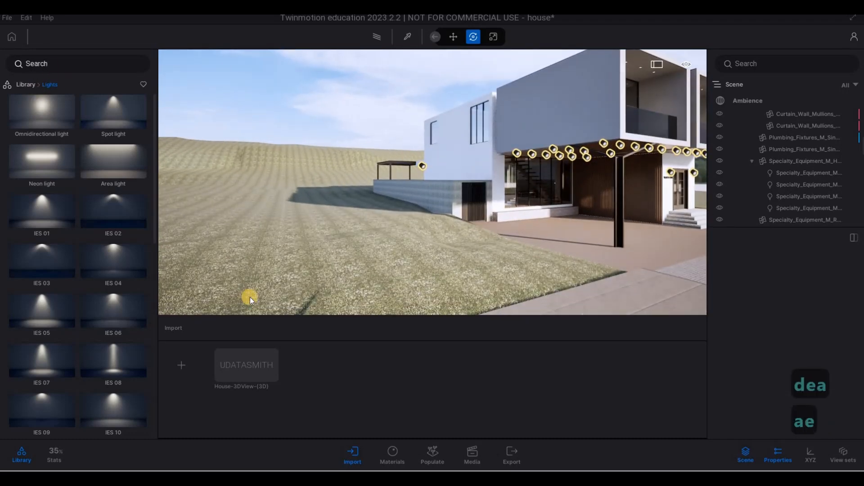
left_click(434, 451)
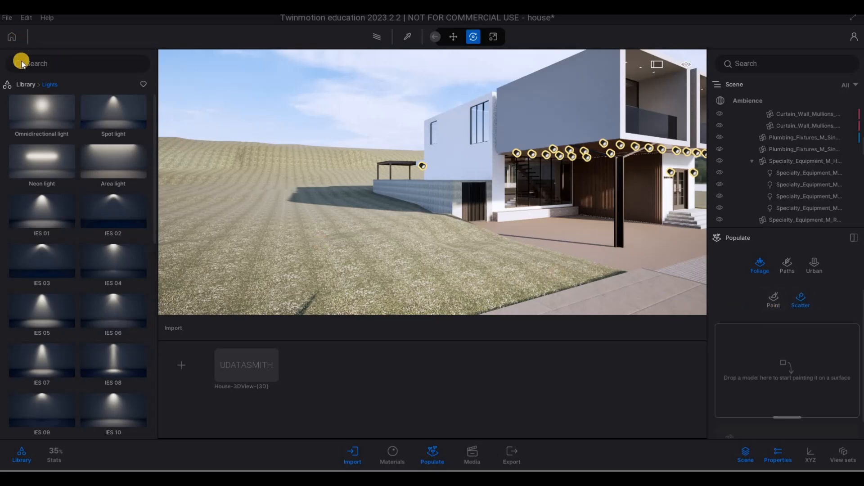
right_click(116, 117)
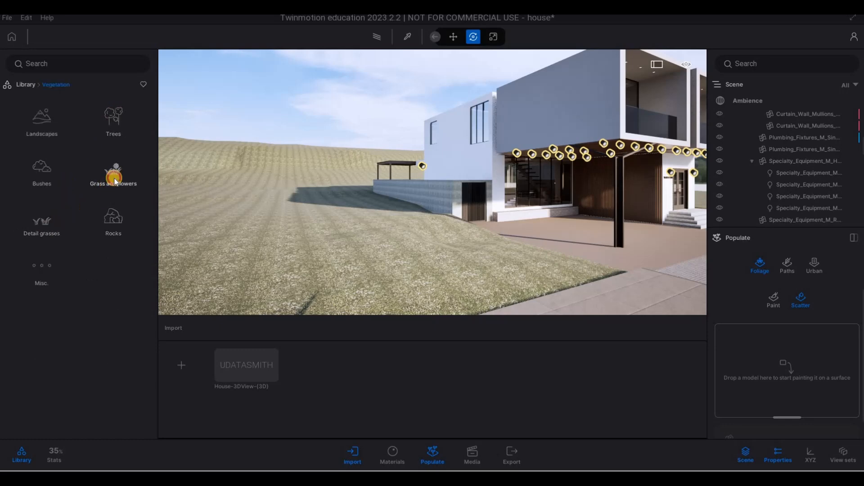
left_click(98, 171)
left_click_drag(50, 163, 680, 300)
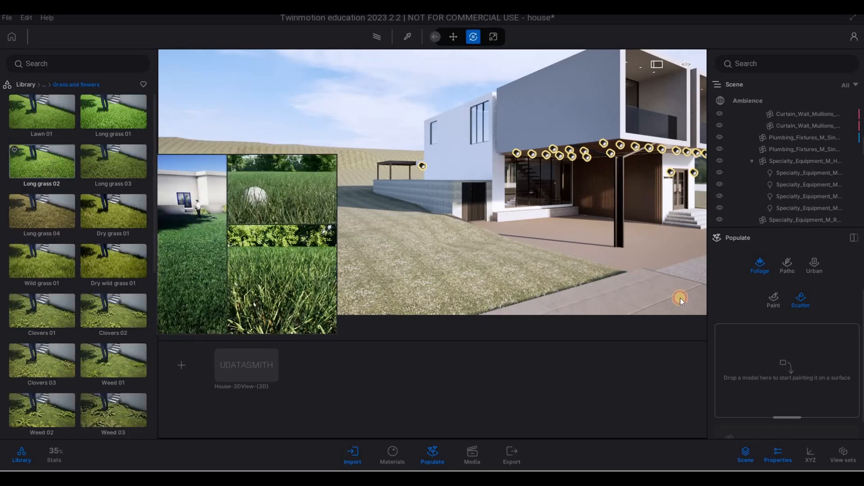
left_click_drag(780, 368, 759, 371)
mouse_move(61, 263)
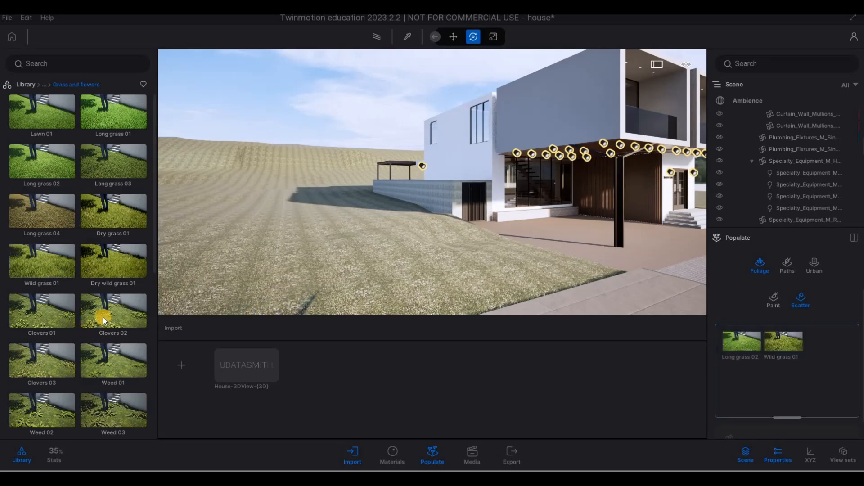
Add Clovers 02 to the scatter set and select all three grass assets.
left_click_drag(103, 314, 740, 350)
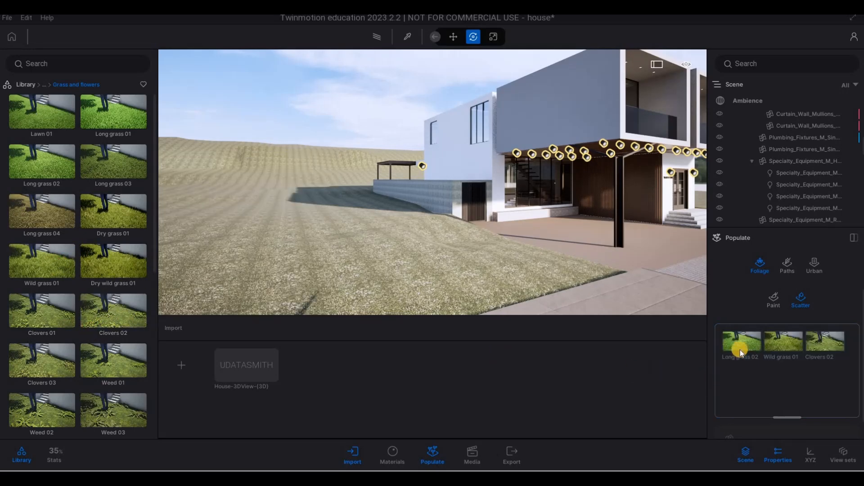
left_click(775, 350)
left_click(827, 349)
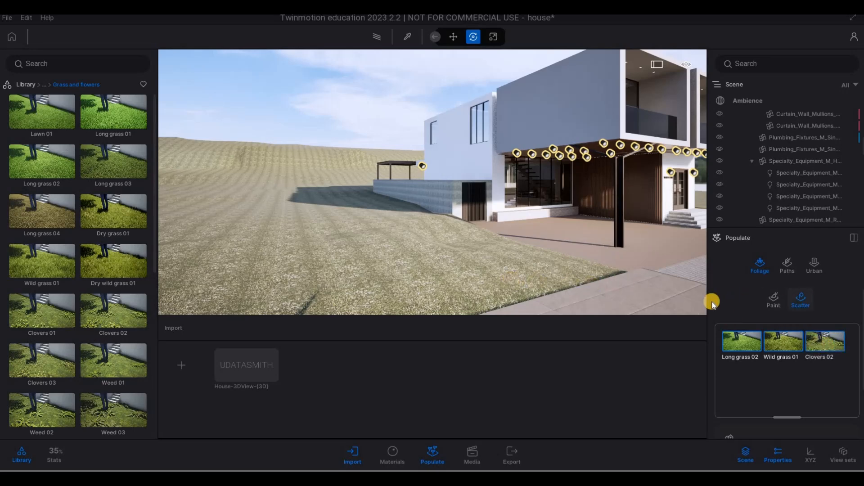
left_click(305, 269)
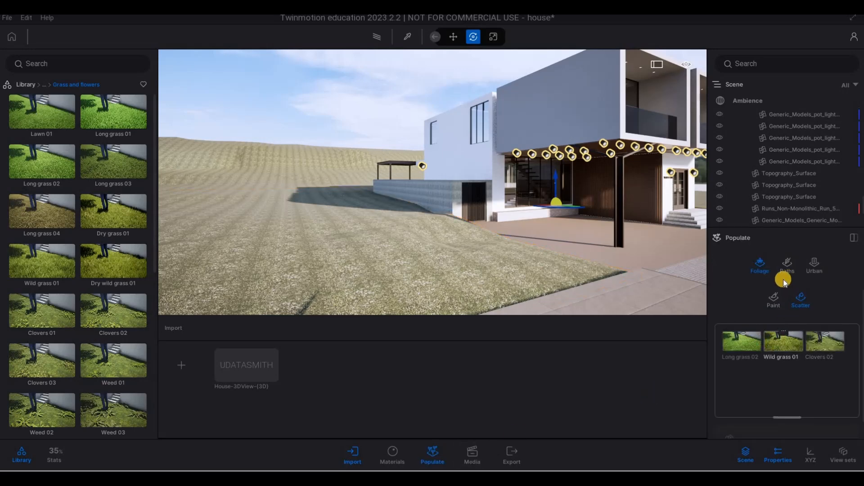
left_click(752, 344)
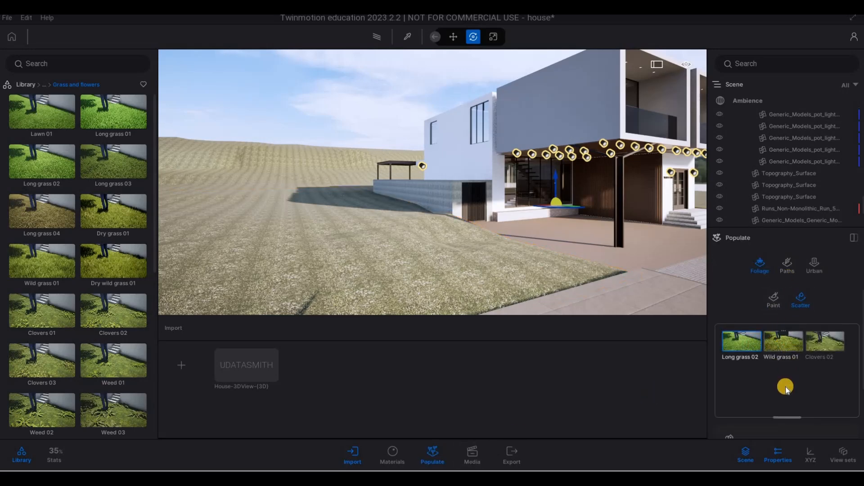
scroll(755, 401, "down", 3)
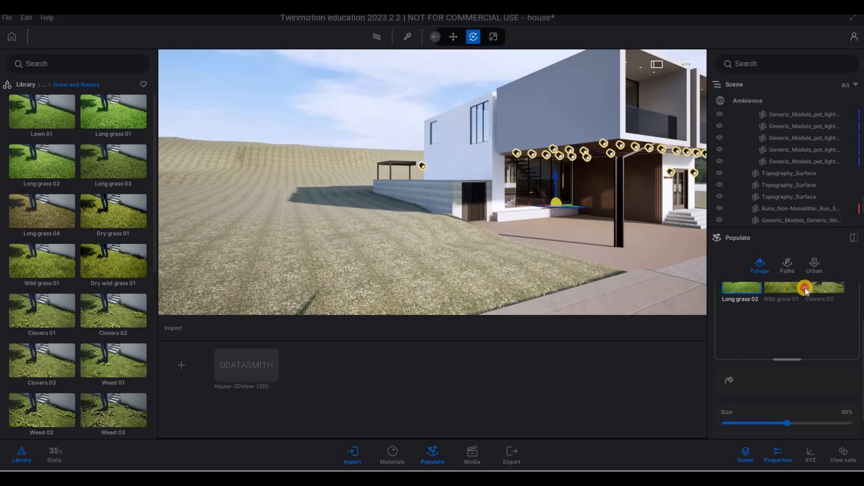
left_click(802, 288, "ctrl")
left_click(829, 289, "ctrl")
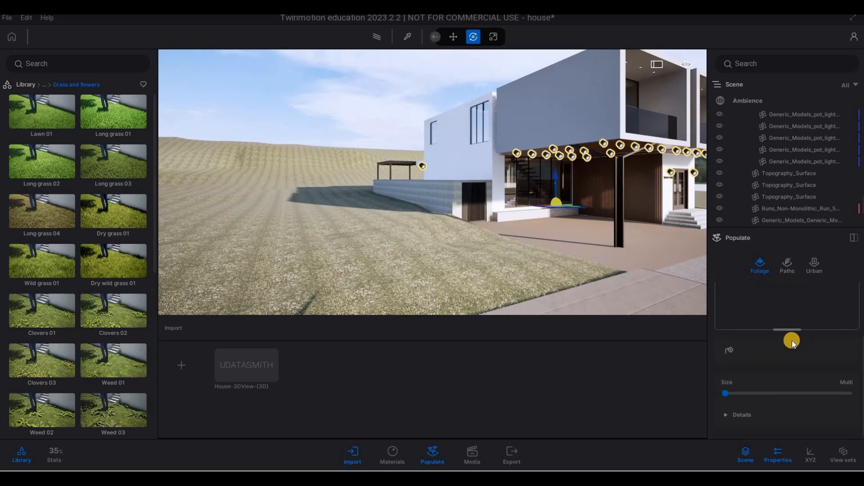
scroll(792, 340, "up", 1)
Select the topography surface and scatter the grass mix onto the terrain beside the house.
left_click(541, 284)
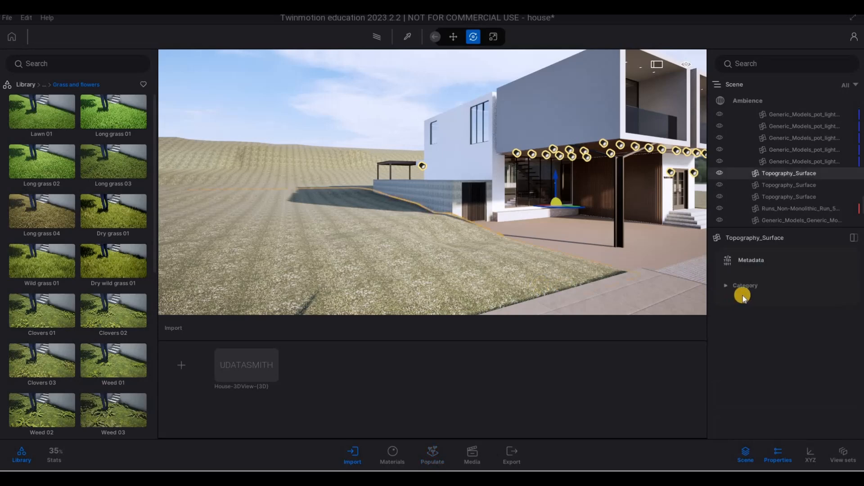
left_click(433, 452)
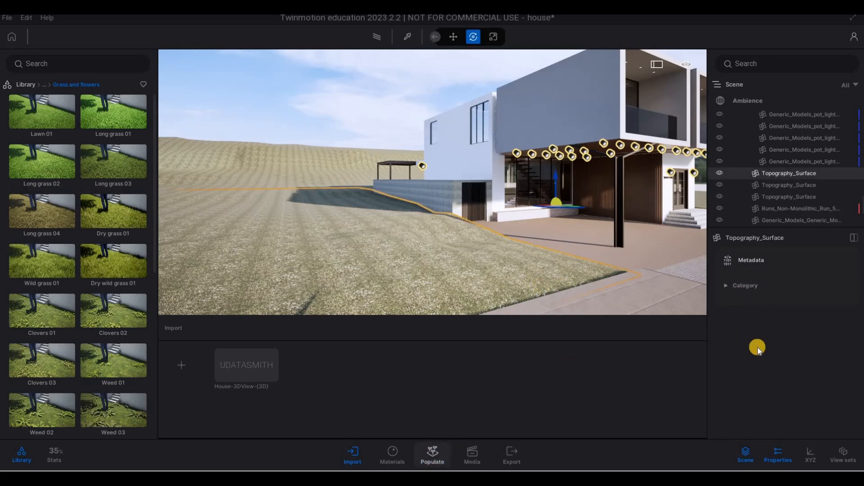
left_click(743, 323)
key("F1")
key("F1")
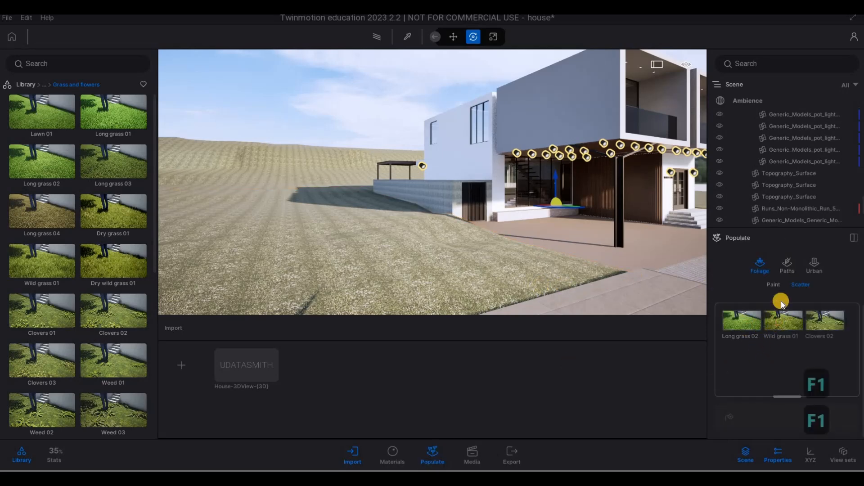
scroll(801, 298, "down", 2)
left_click(731, 396)
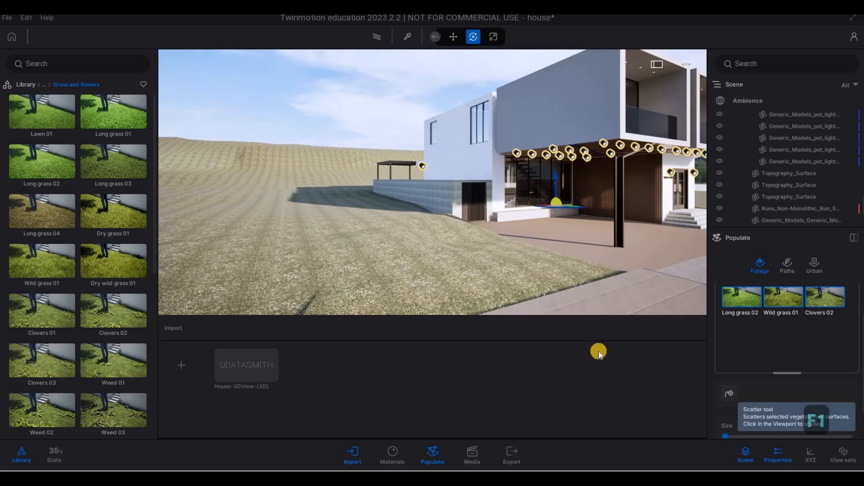
left_click(472, 269)
Fly over to the hillside behind the house and scatter more grass onto the slope.
key("d")
key("q")
key("d")
key("s")
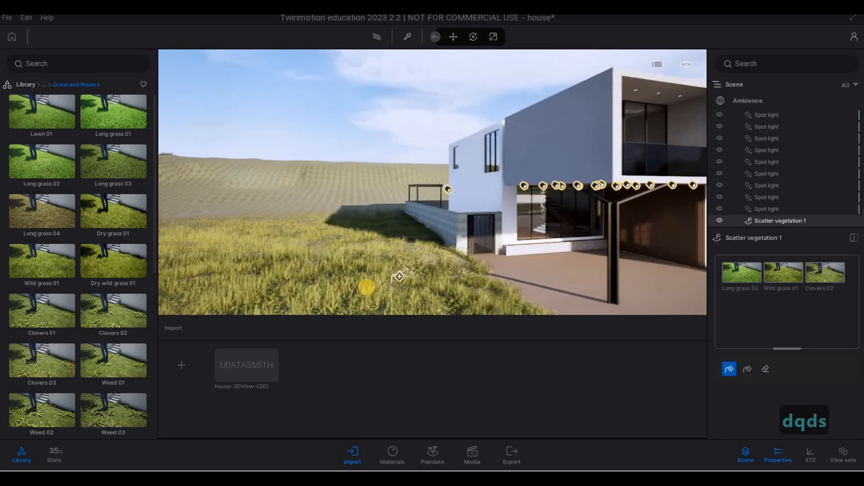
key("e")
key("q")
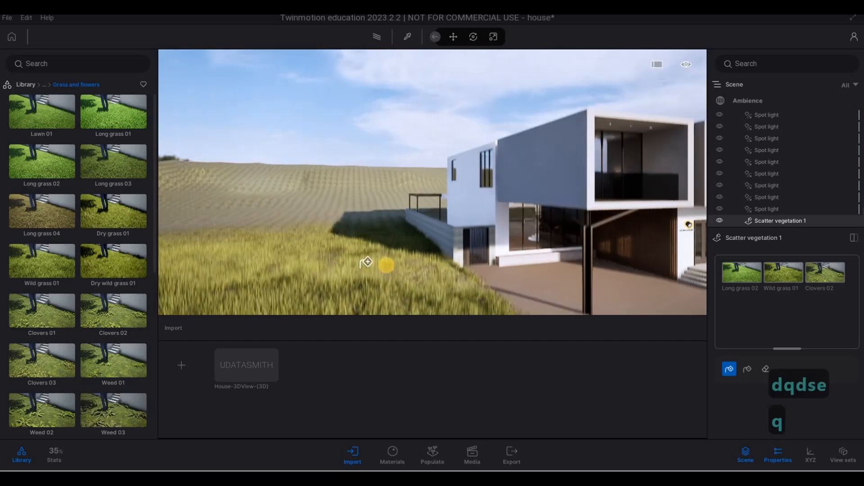
key("w")
key("a")
key("w")
key("a")
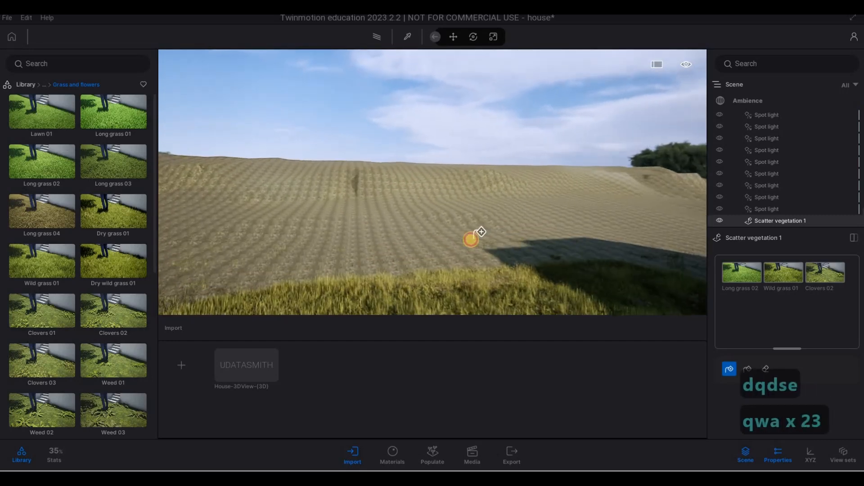
key("w")
key("d")
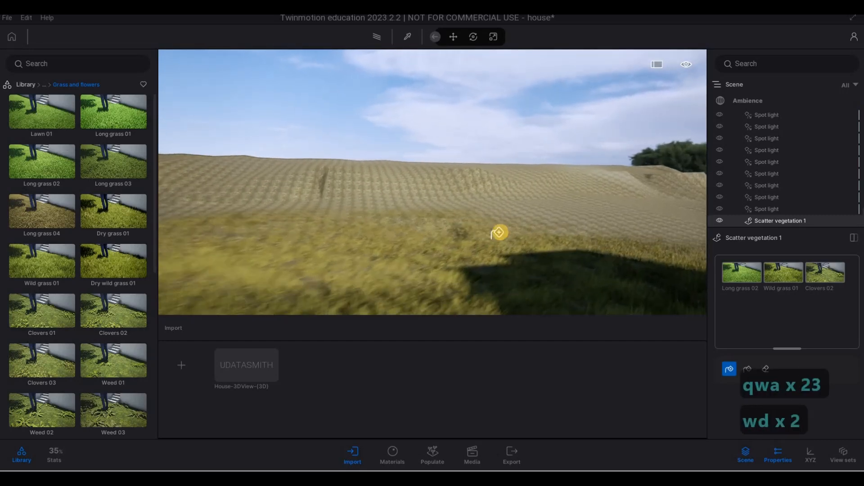
key("w")
left_click(619, 220)
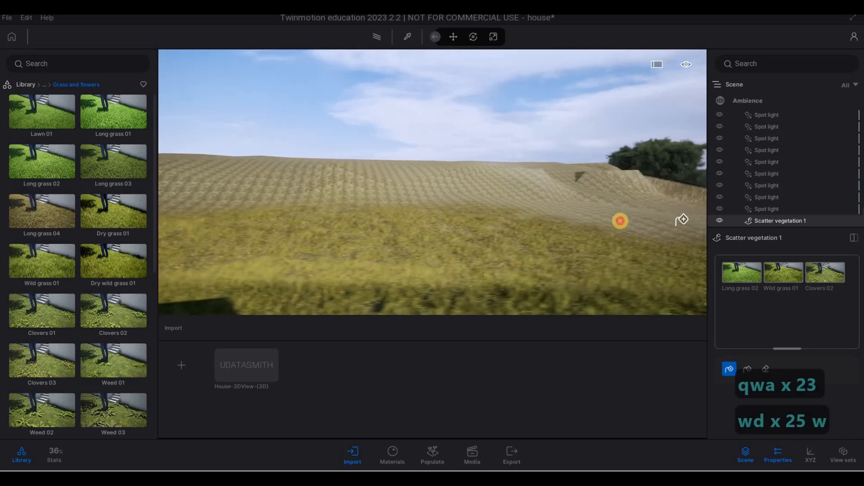
Scatter grass onto the lower slope next to the boundary wall.
key("w")
key("d")
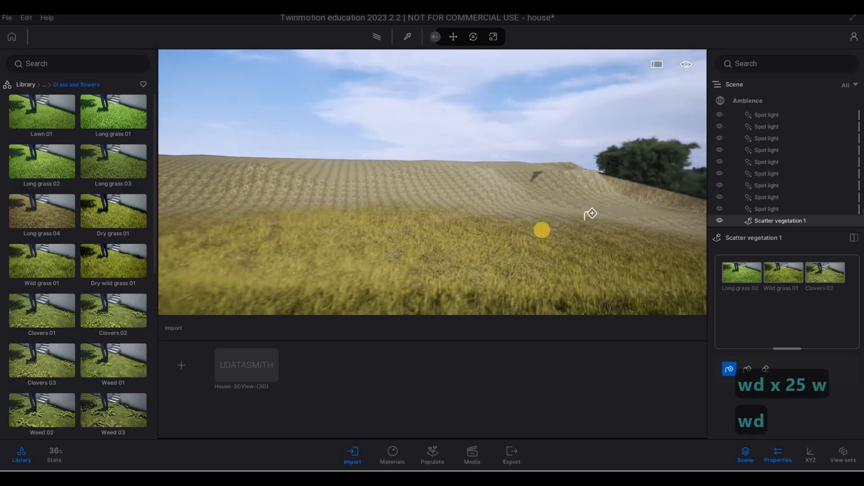
key("d")
key("w")
key("d")
key("s")
key("s")
key("s")
key("s")
key("s")
key("s")
key("s")
key("s")
key("s")
key("s")
key("s")
key("s")
key("s")
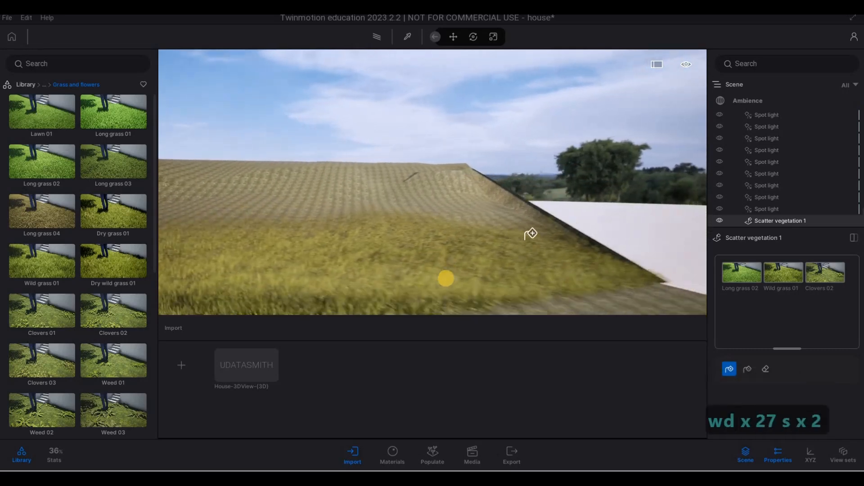
left_click(502, 255)
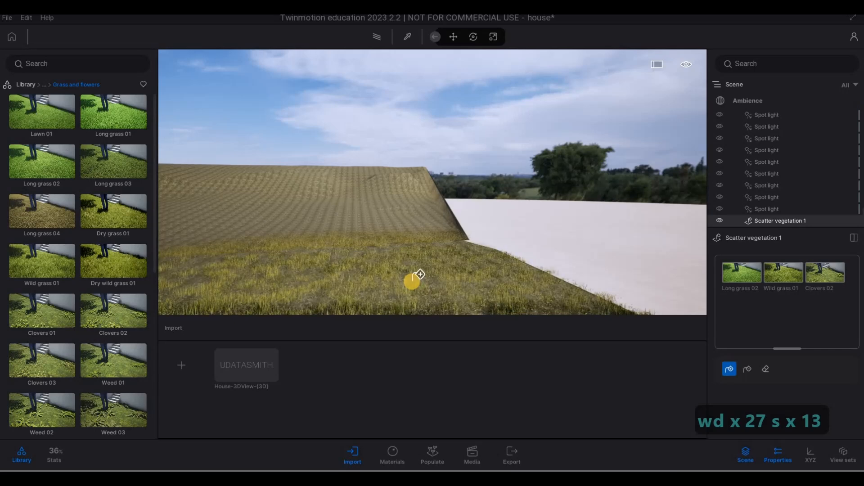
Fly to the planter along the front glazing and scatter grass into it.
key("s")
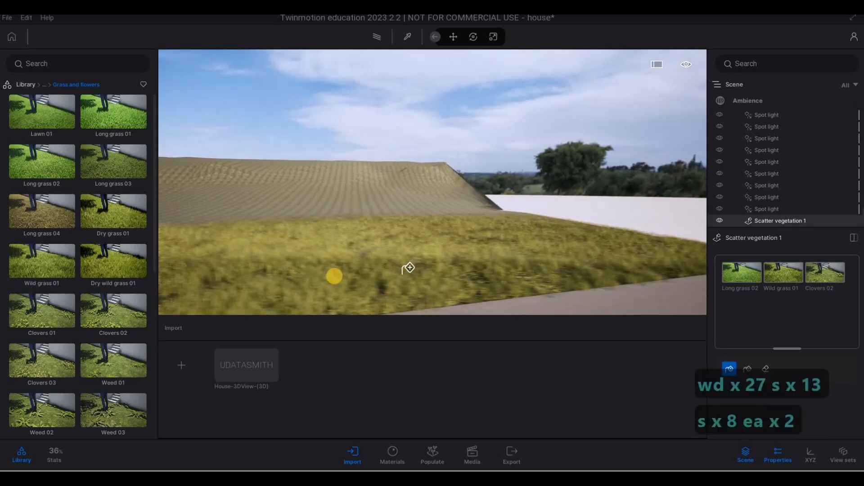
key("e")
key("a")
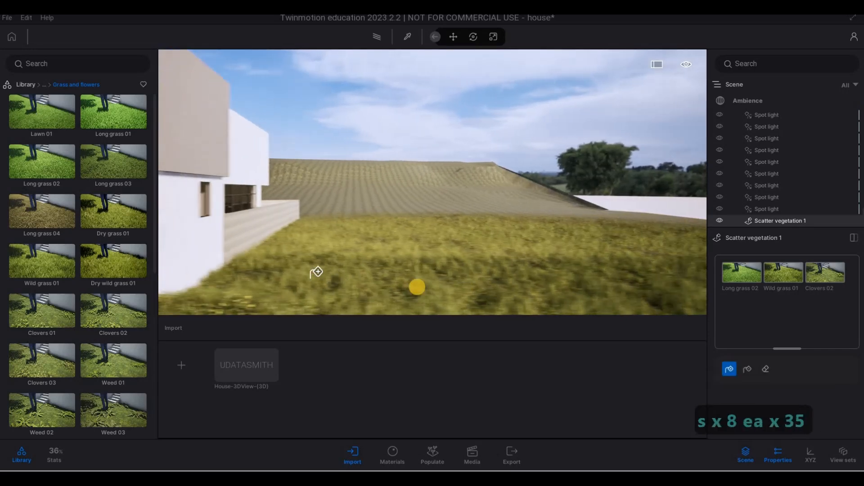
key("s")
key("a")
key("s")
key("a")
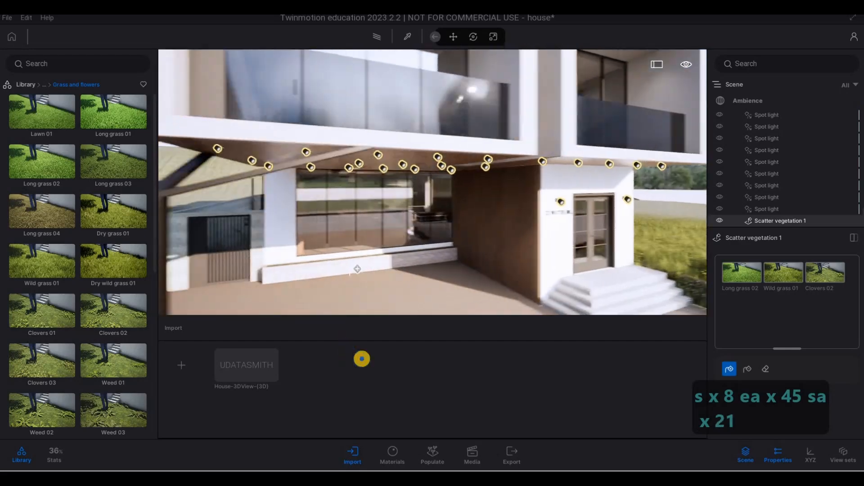
key("q")
key("a")
key("w")
key("e")
key("a")
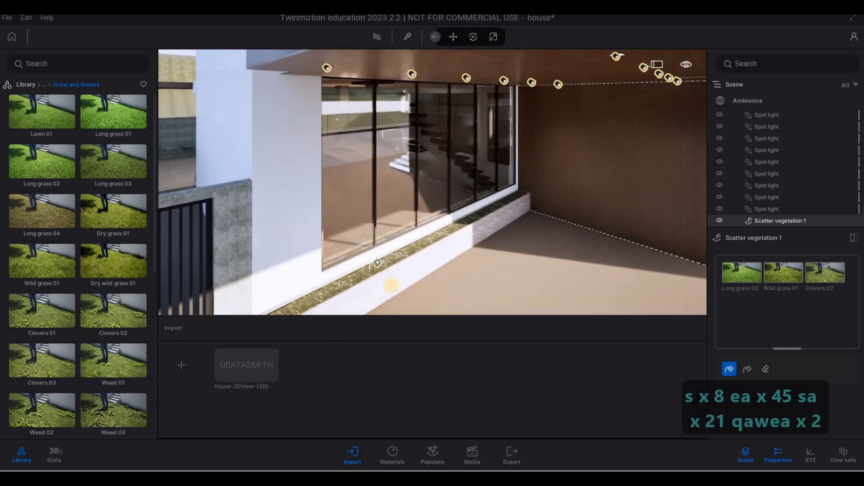
key("a")
key("w")
key("e")
key("a")
left_click(420, 281)
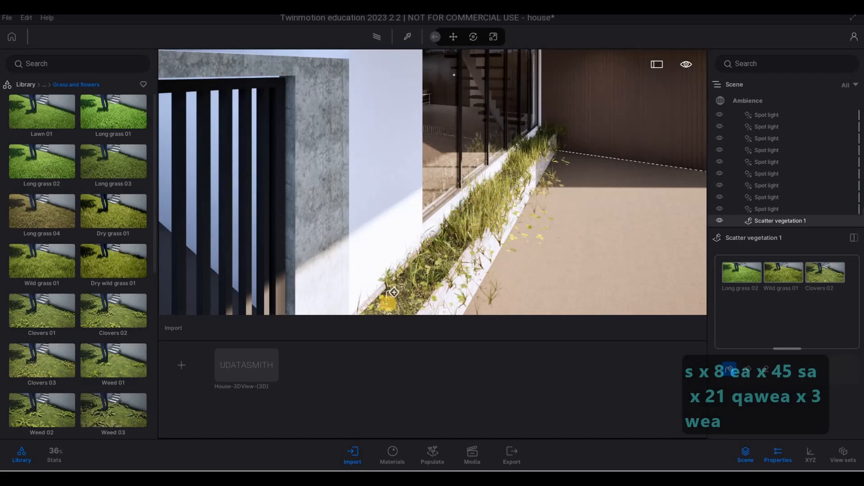
Paint a grass stroke onto the floor beside the planter and undo the last three scatter actions.
key("d")
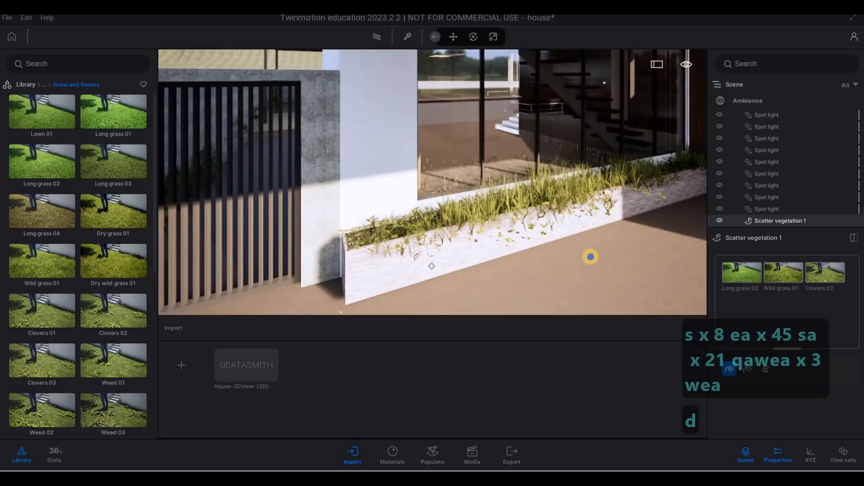
key("a")
key("a")
key("w")
key("a")
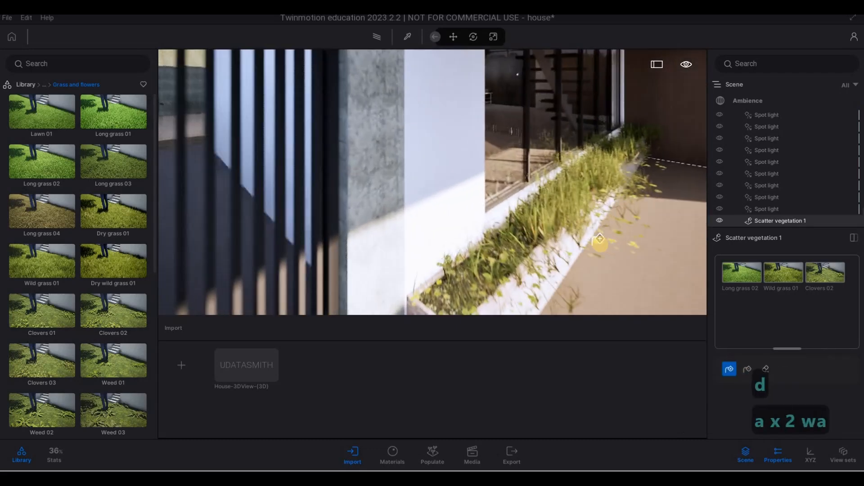
key("d")
left_click_drag(595, 237, 552, 229)
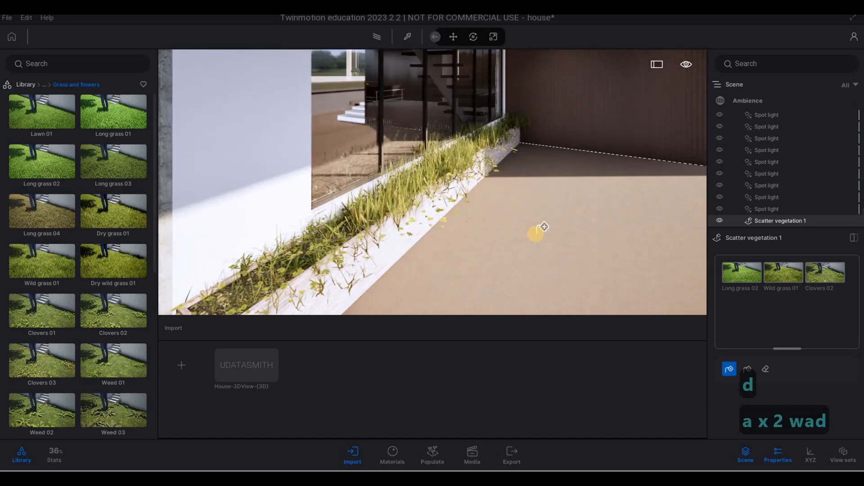
key("ctrl+z")
key("ctrl+z")
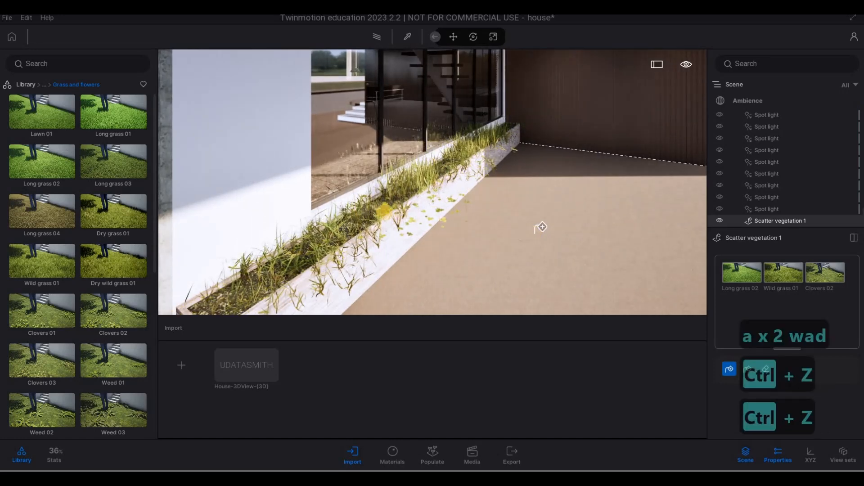
key("ctrl+z")
Fly back past the facade to inspect the grass scattered beside the front steps.
key("s")
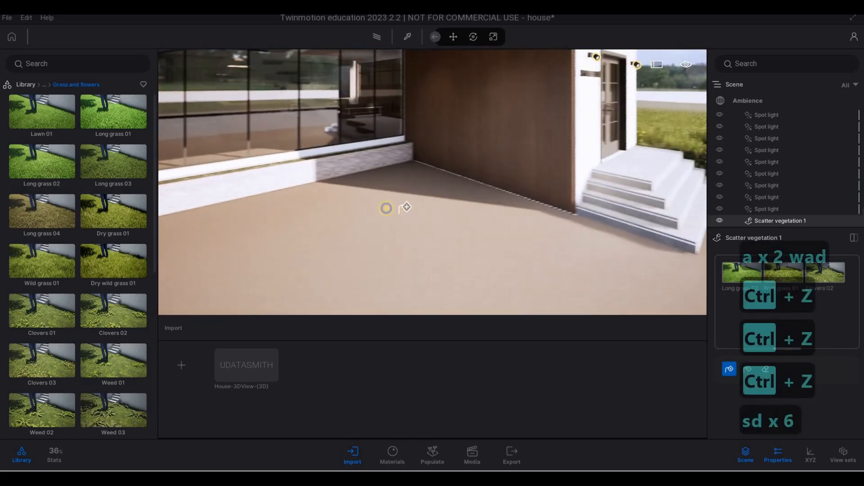
key("s")
key("s")
key("s")
key("s")
key("d")
key("w")
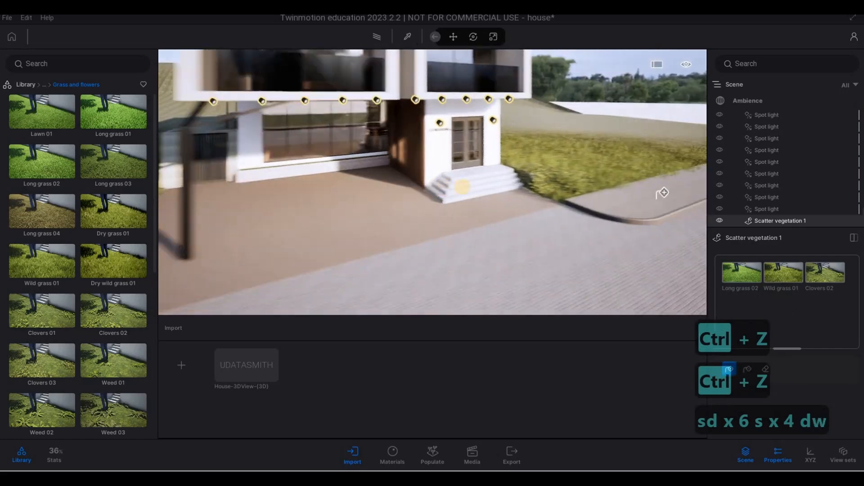
key("w")
key("w")
key("w")
key("w")
key("w")
key("a")
key("d")
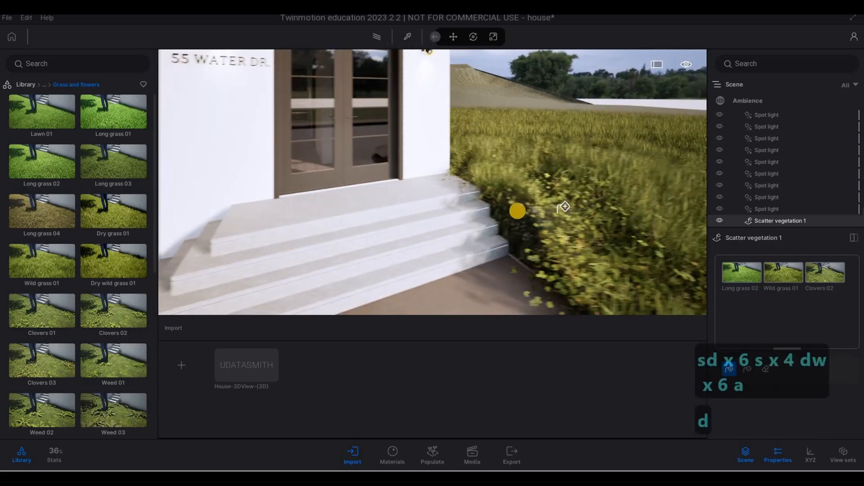
Fly across the lawn and road and back toward the house to inspect the scattered grass.
key("s")
key("d")
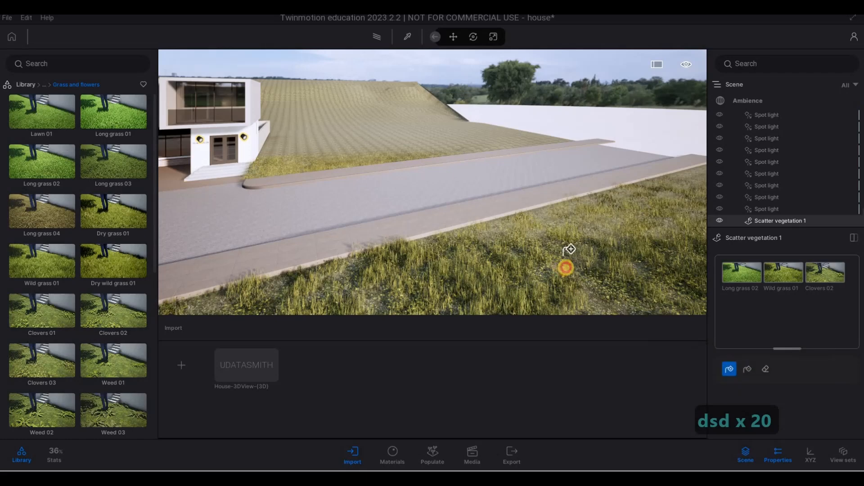
key("w")
key("w")
key("e")
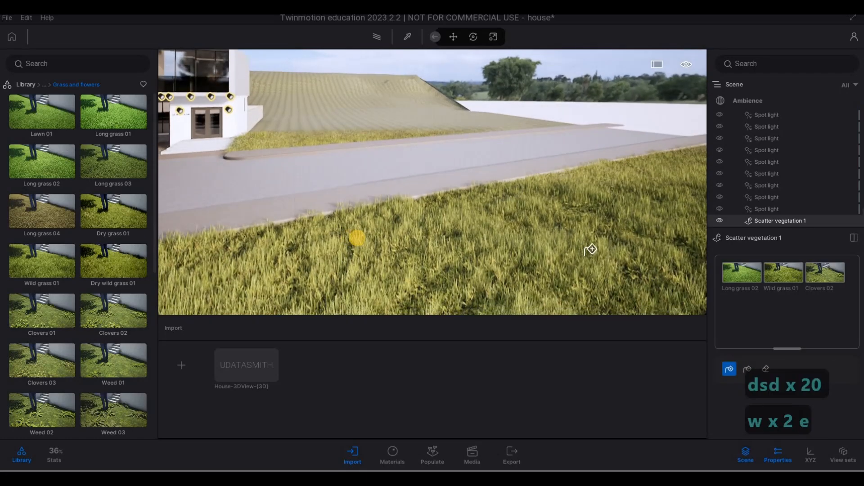
key("a")
key("a")
key("a")
key("a")
key("a")
key("a")
key("a")
key("a")
key("a")
key("a")
key("a")
key("a")
key("a")
key("a")
key("a")
key("a")
key("a")
key("a")
key("a")
key("a")
key("a")
key("w")
key("w")
key("w")
key("w")
key("w")
key("w")
key("w")
key("w")
key("w")
key("w")
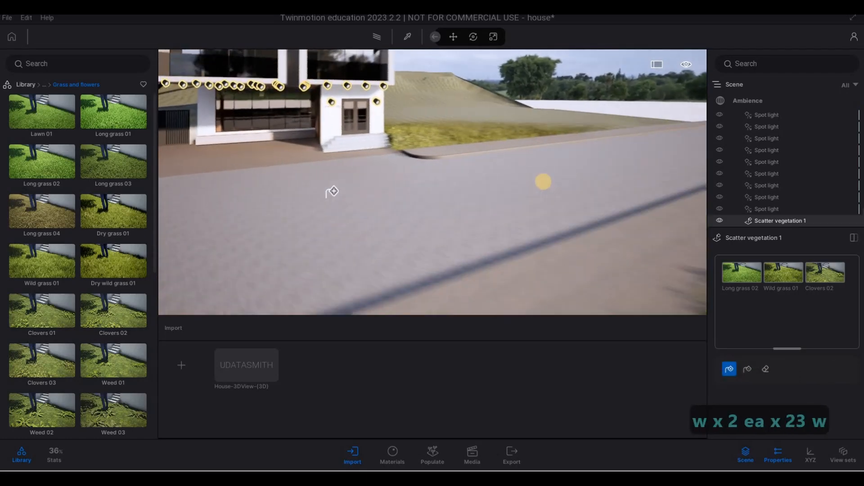
key("d")
key("d")
key("q")
key("q")
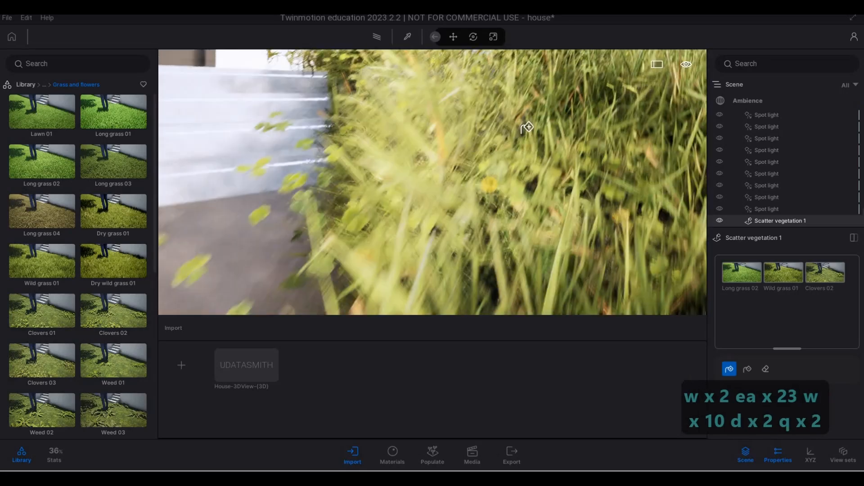
key("s")
key("a")
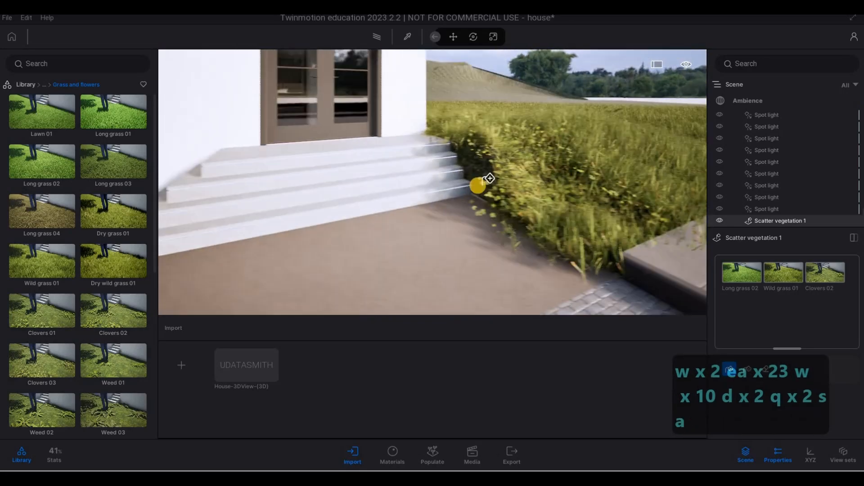
Fly to the planter along the front glazing and browse the bushes in the vegetation library.
key("Escape")
key("Escape")
key("a")
key("a")
key("a")
key("a")
key("a")
key("a")
key("a")
key("a")
key("a")
key("a")
key("a")
key("a")
key("a")
key("a")
key("a")
key("a")
key("a")
key("w")
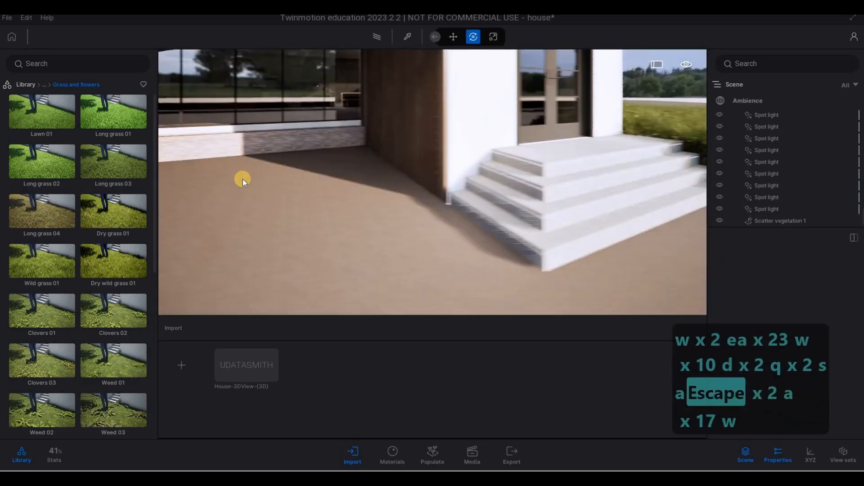
key("q")
key("a")
key("s")
left_click(34, 86)
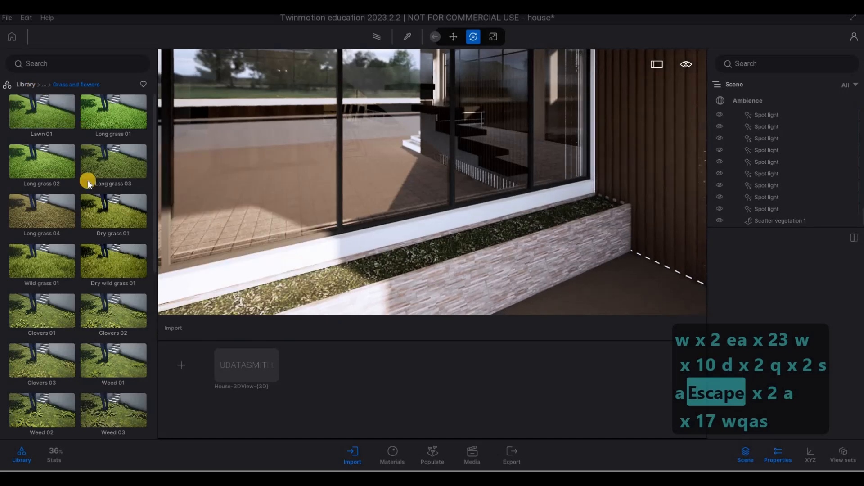
left_click(113, 118)
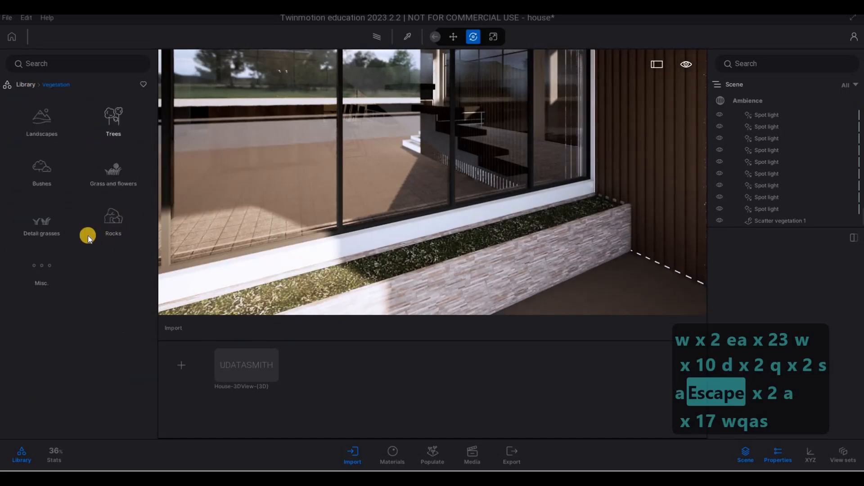
left_click(54, 84)
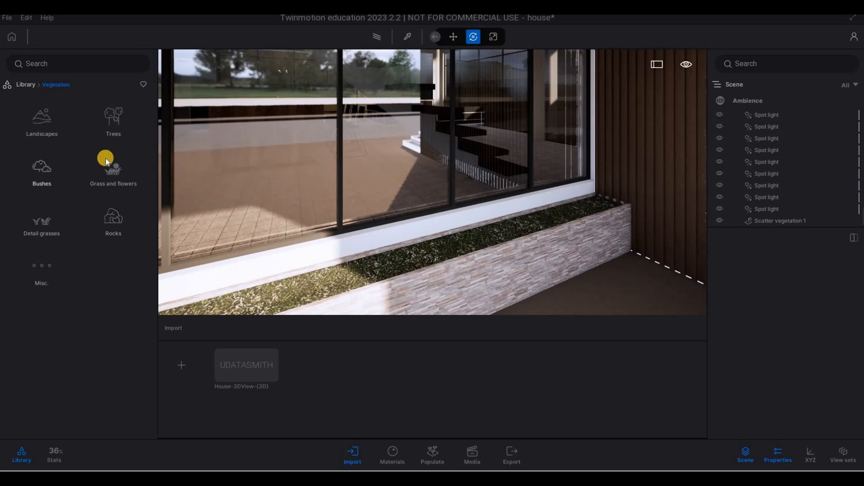
left_click(106, 161)
scroll(103, 279, "down", 5)
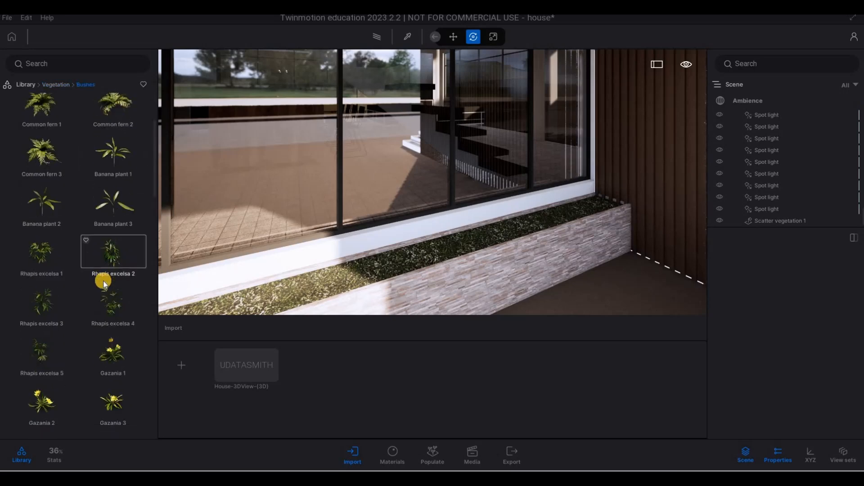
scroll(105, 283, "down", 6)
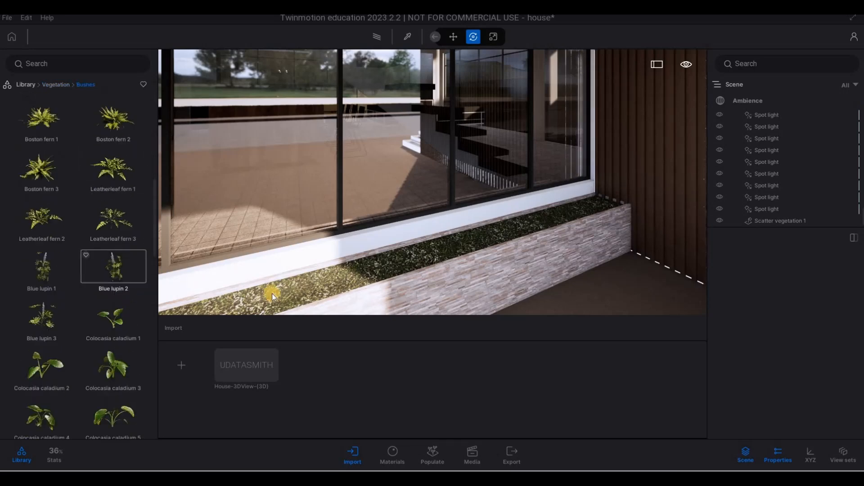
Set up foliage painting with Long grass 02 and a 0.4 m brush, then paint it into the planter.
key("a")
right_click_drag(404, 257, 578, 257)
key("s")
key("a")
key("s")
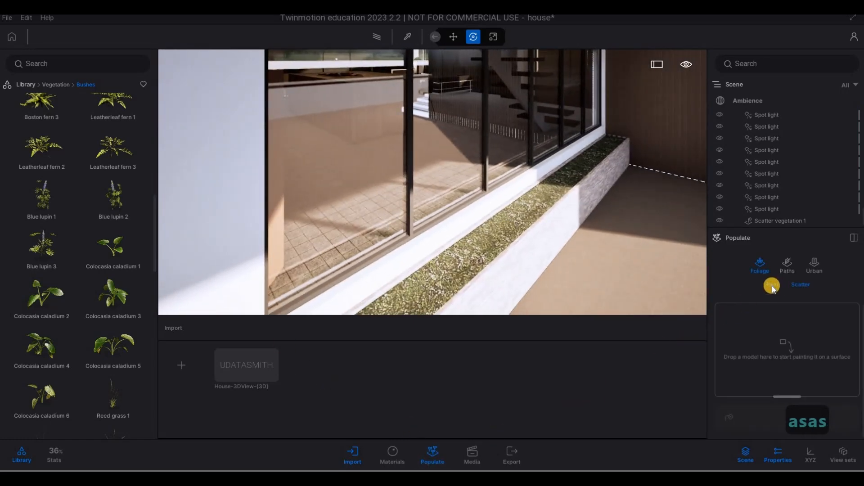
left_click(772, 286)
left_click_drag(739, 412, 725, 415)
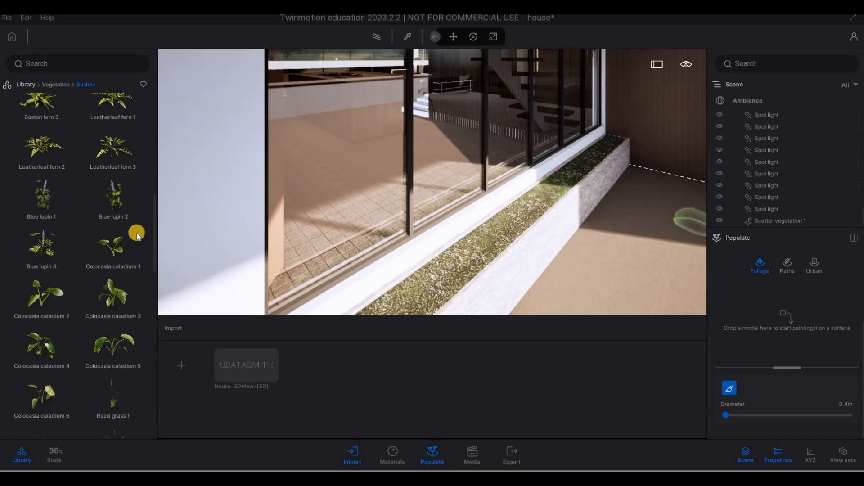
left_click(61, 86)
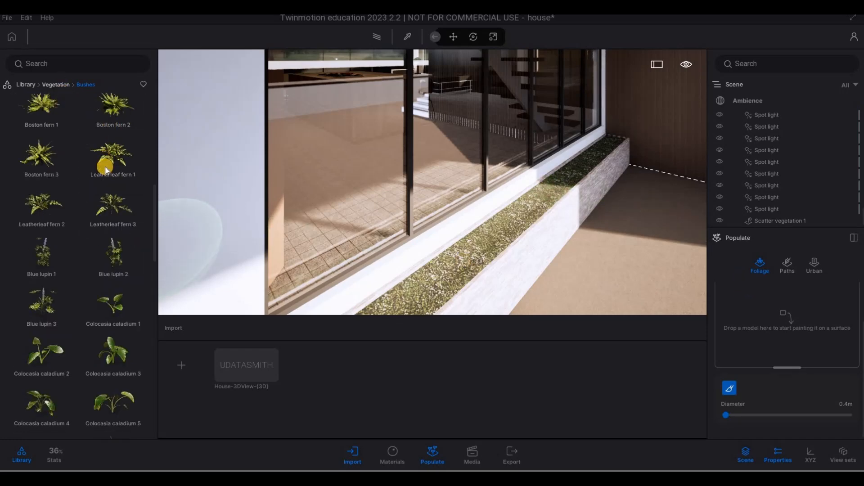
mouse_move(37, 168)
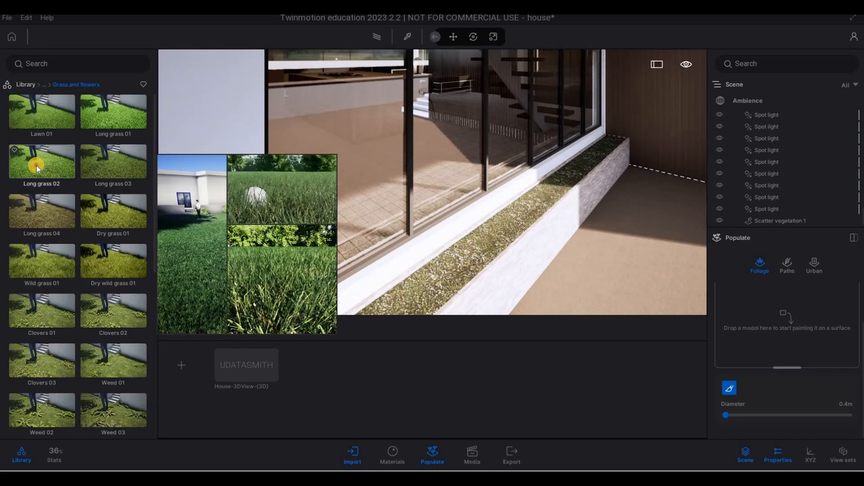
left_click_drag(704, 311, 736, 304)
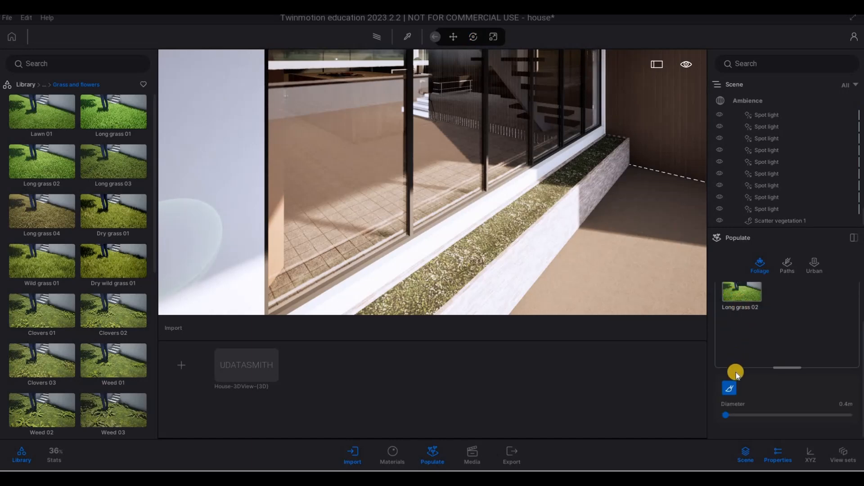
left_click(729, 387)
left_click_drag(431, 282, 444, 272)
Paint Long grass 02 along the rest of the planter beside the glazing.
key("w")
key("d")
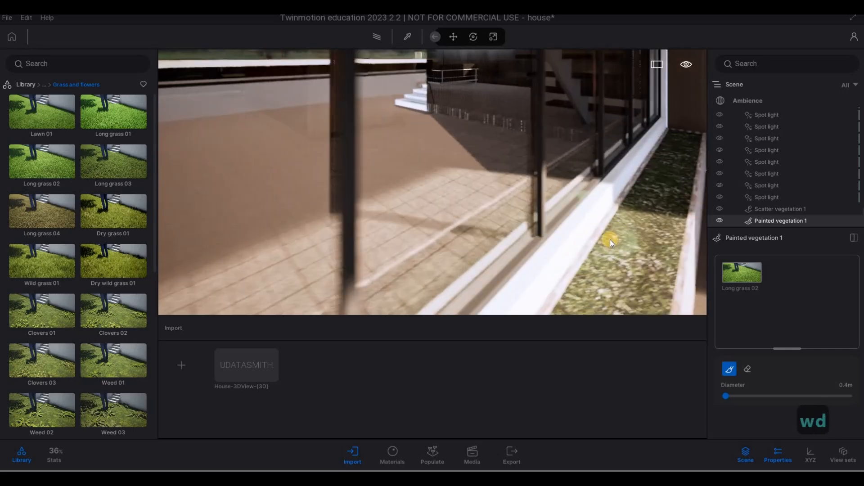
key("q")
key("w")
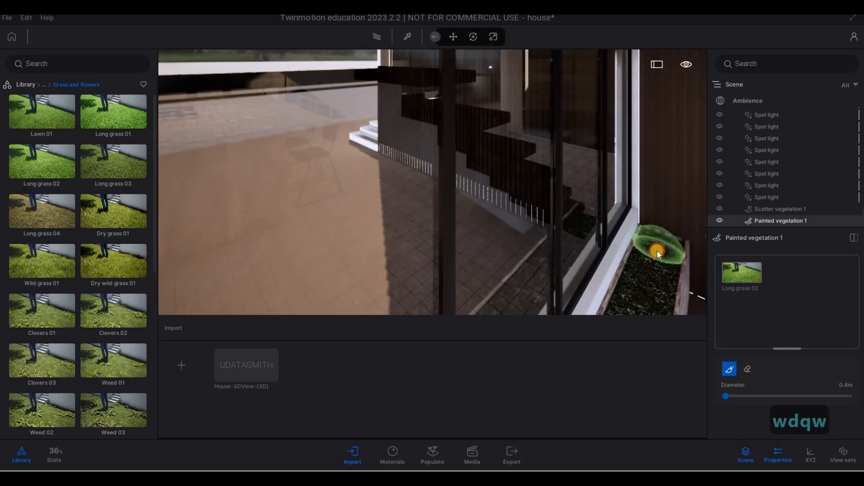
mouse_move(657, 251)
left_mouse_down()
mouse_move(646, 283)
mouse_move(627, 270)
left_mouse_up()
key("s")
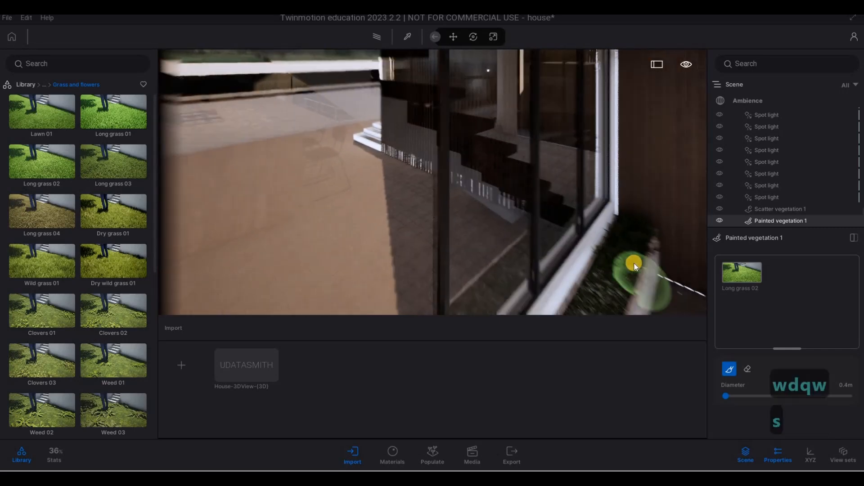
key("a")
key("e")
mouse_move(617, 189)
left_mouse_down()
mouse_move(597, 228)
mouse_move(609, 231)
mouse_move(577, 286)
mouse_move(571, 269)
left_mouse_up()
key("a")
key("s")
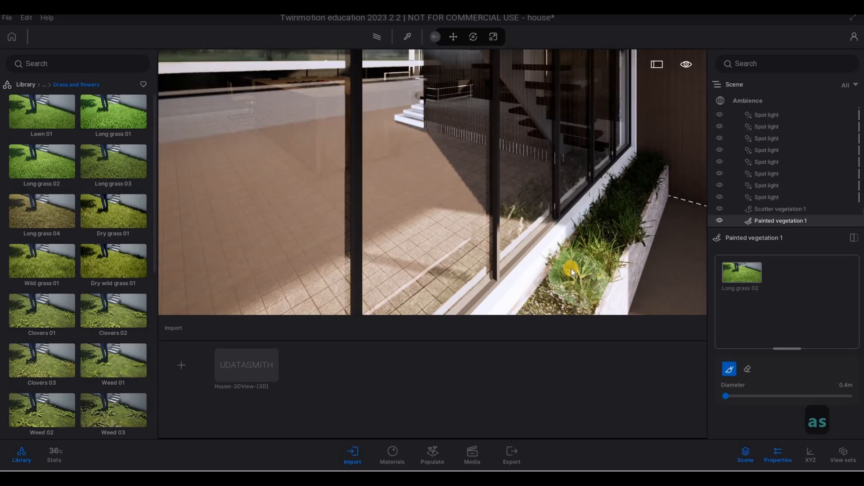
key("s")
key("e")
key("a")
left_click_drag(663, 193, 642, 248)
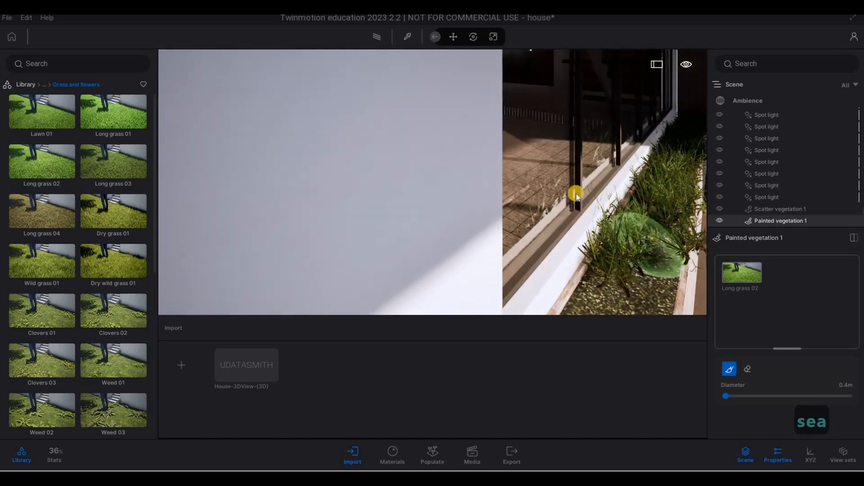
key("e")
key("q")
key("s")
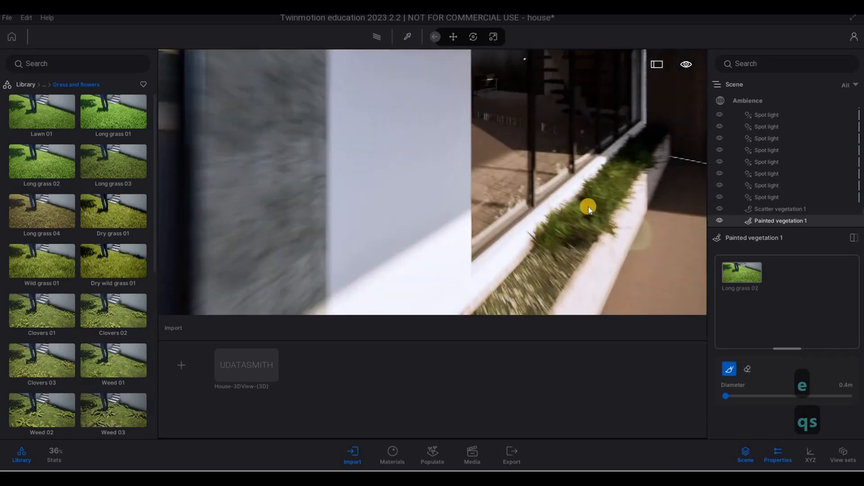
left_click_drag(569, 219, 525, 263)
key("s")
key("a")
mouse_move(522, 265)
left_mouse_down()
mouse_move(559, 239)
mouse_move(523, 239)
left_mouse_up()
key("Escape")
Browse the detail grasses, bushes and trees categories of the vegetation library.
right_click_drag(533, 195, 161, 144)
key("d")
key("d")
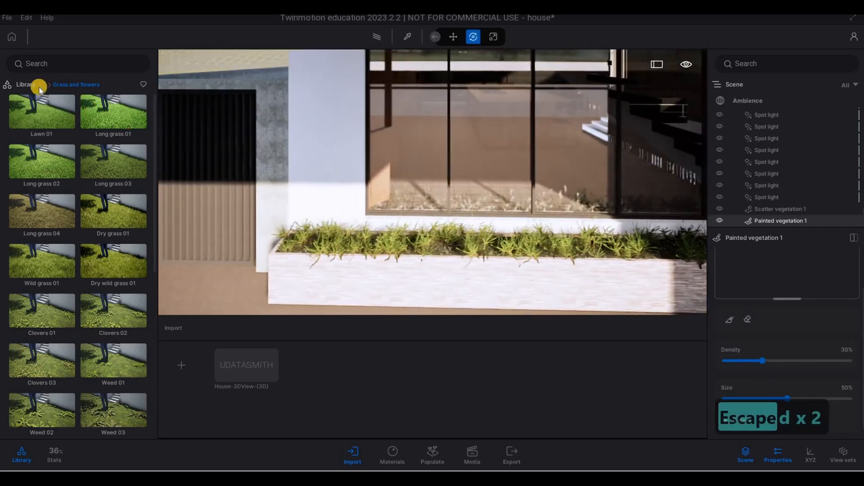
left_click(29, 86)
left_click(101, 132)
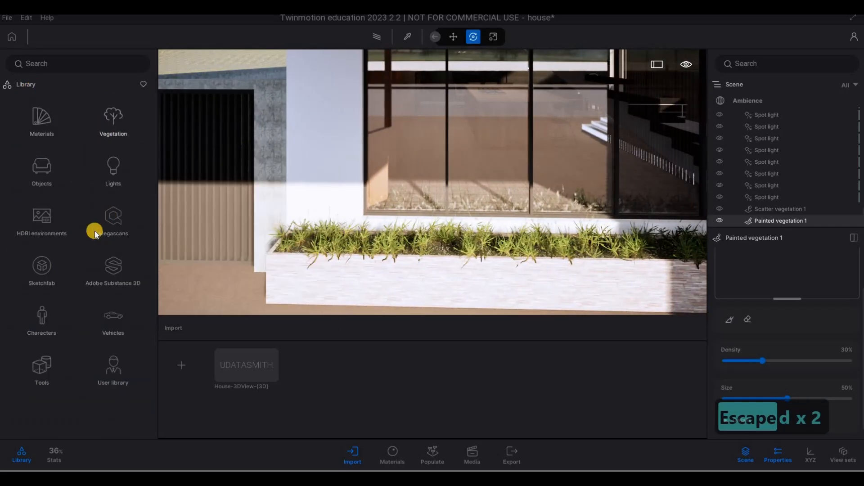
left_click(39, 225)
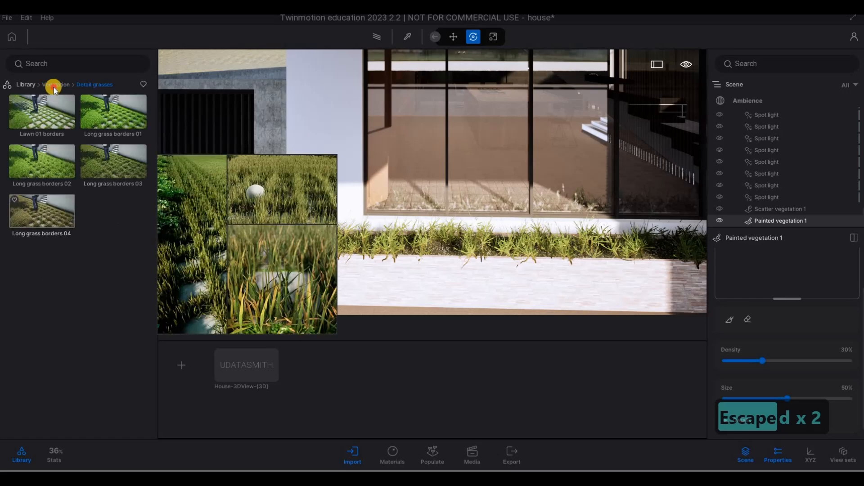
left_click(62, 85)
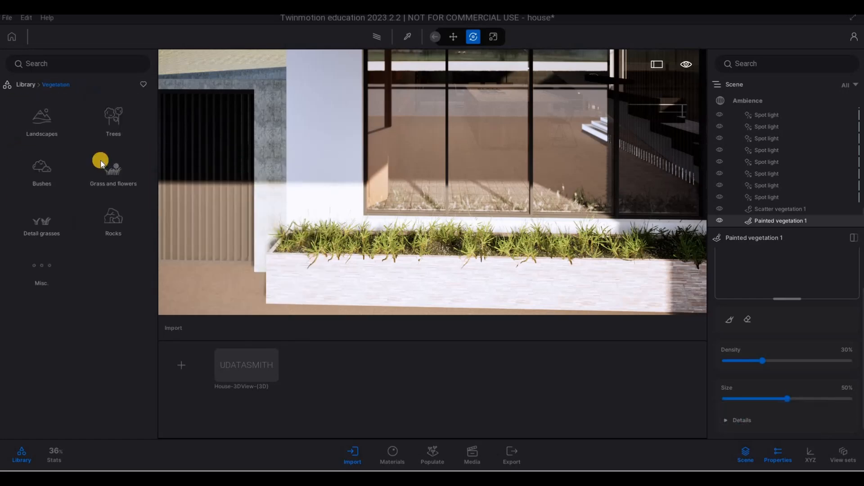
left_click(52, 177)
key("a")
scroll(110, 329, "down", 6)
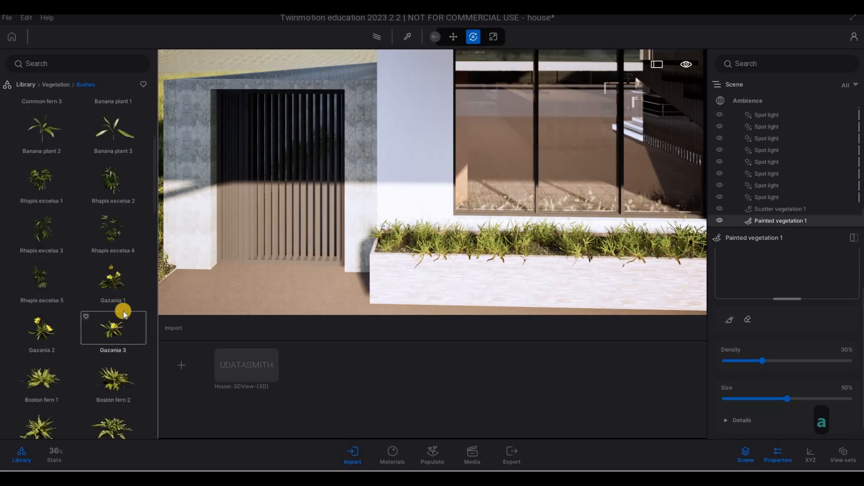
scroll(121, 333, "down", 1)
scroll(112, 315, "down", 5)
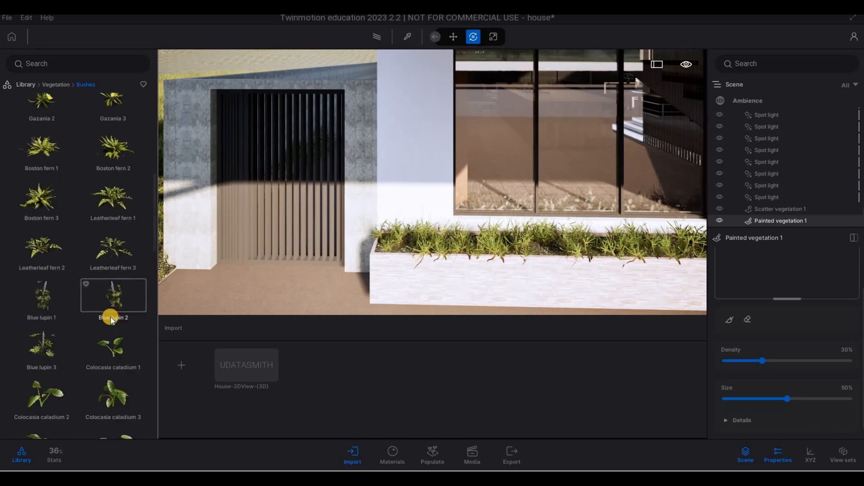
left_click(56, 85)
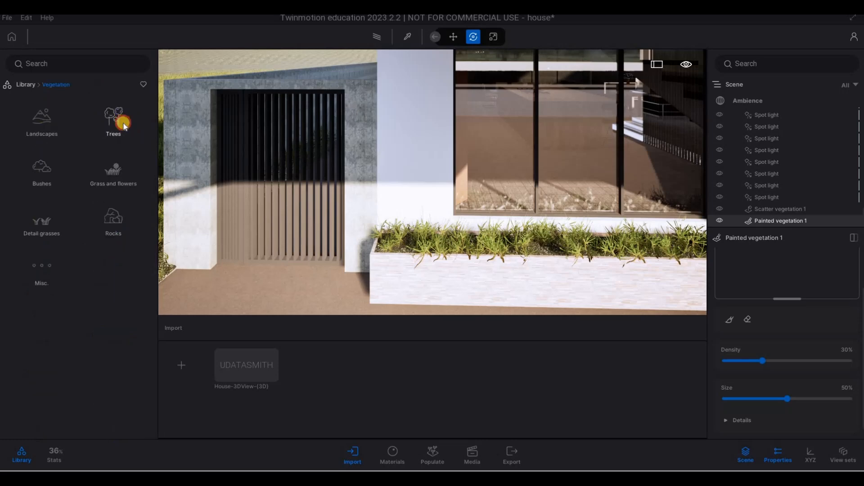
left_click(122, 124)
scroll(153, 150, "down", 10)
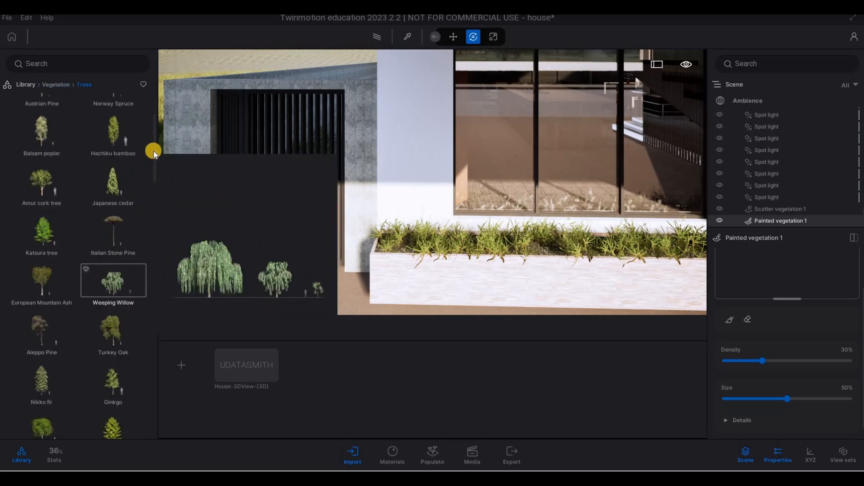
scroll(93, 355, "down", 10)
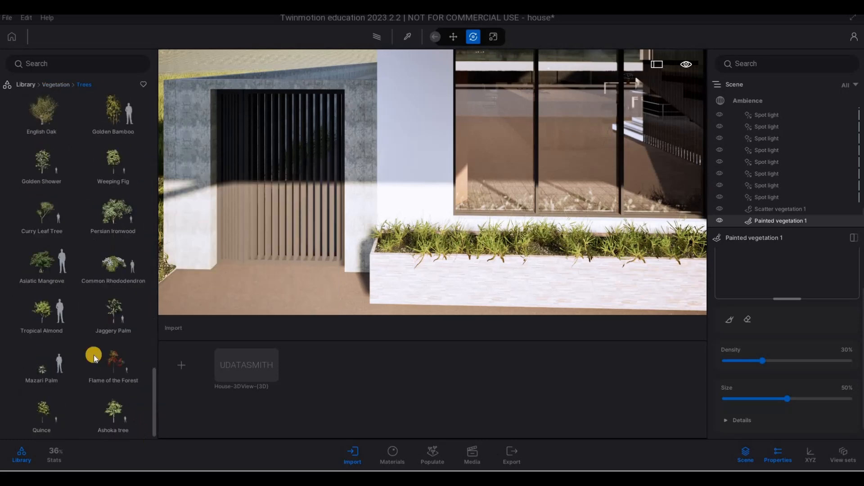
scroll(77, 205, "up", 1)
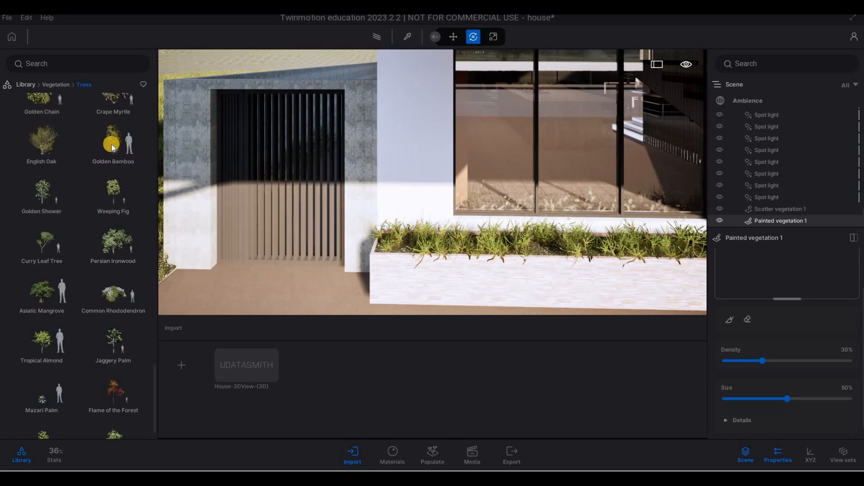
Place a Golden Bamboo tree in the planter along the front glazing.
mouse_move(109, 143)
left_mouse_down()
mouse_move(269, 182)
mouse_move(427, 238)
mouse_move(415, 238)
mouse_move(489, 242)
mouse_move(418, 242)
mouse_move(519, 245)
mouse_move(404, 234)
mouse_move(425, 221)
mouse_move(607, 220)
left_mouse_up()
key("d")
key("d")
key("s")
left_click(617, 219)
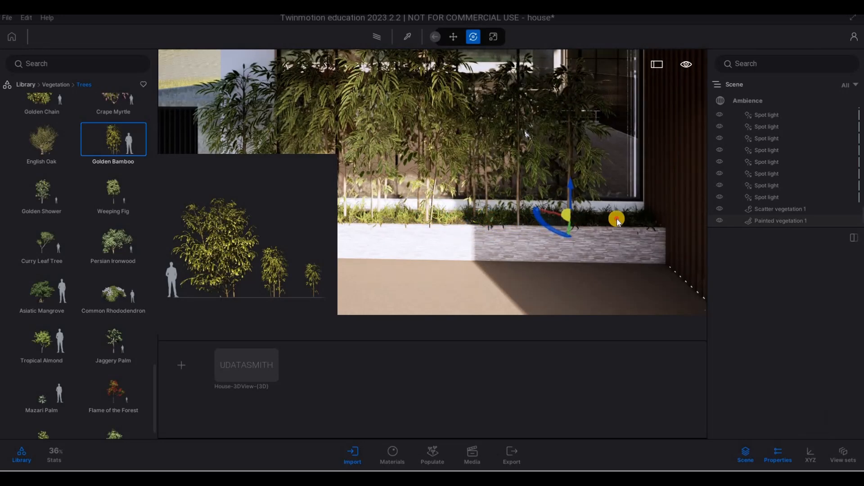
key("s")
key("a")
key("w")
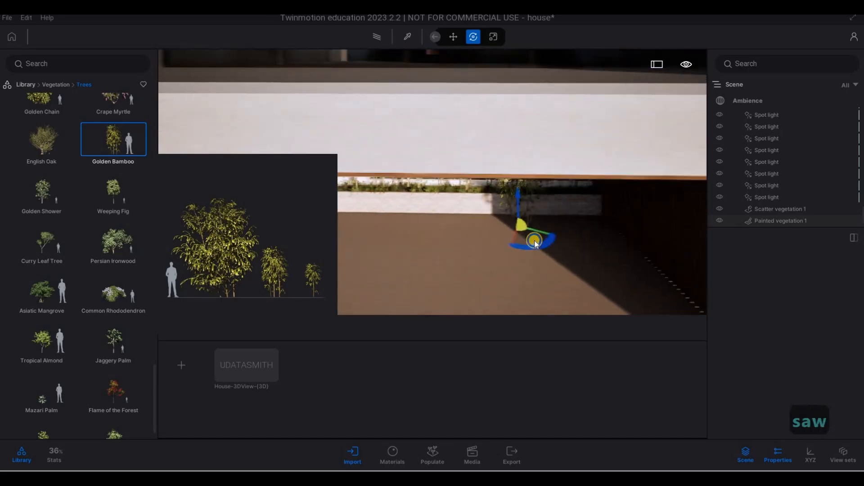
key("e")
key("Escape")
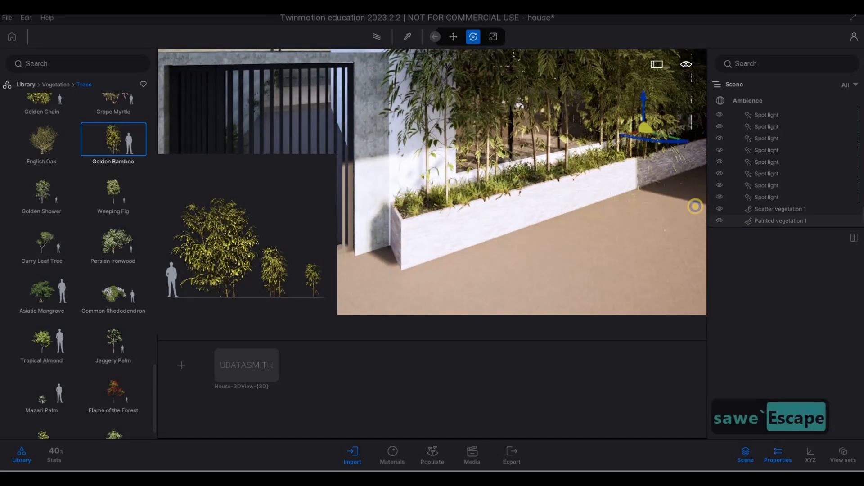
Select the surplus Golden Bamboo trees in the scene list and delete them.
key("a")
key("e")
key("a")
key("w")
key("w")
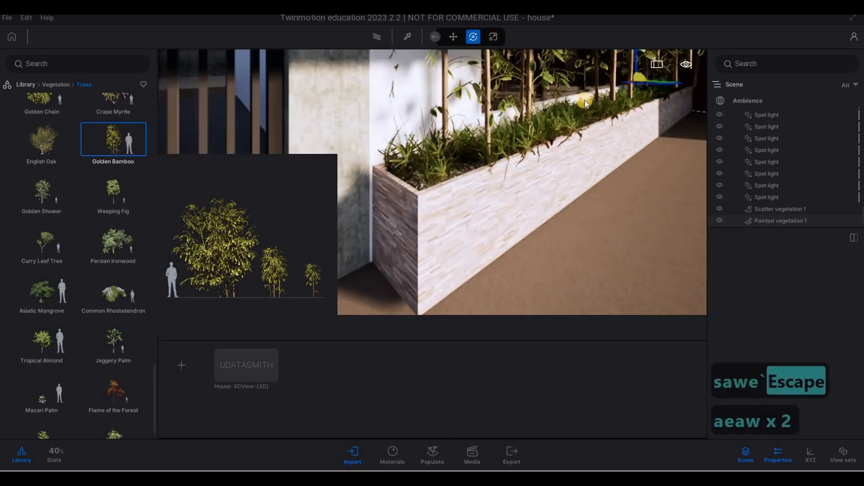
key("d")
key("d")
key("a")
key("s")
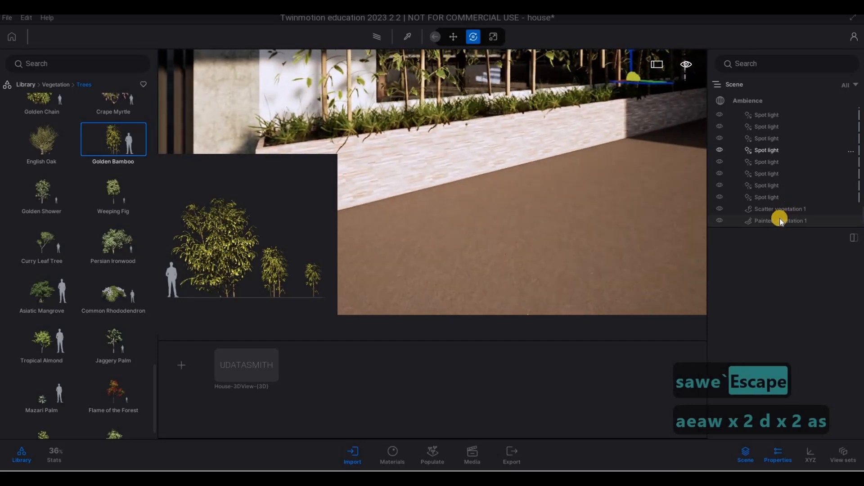
scroll(769, 188, "down", 3)
left_click(769, 146)
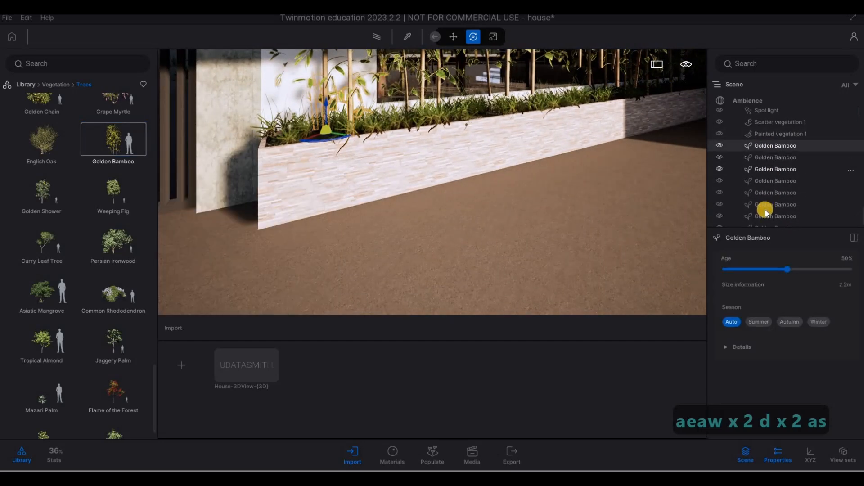
scroll(766, 211, "down", 1)
left_click(768, 224, "shift")
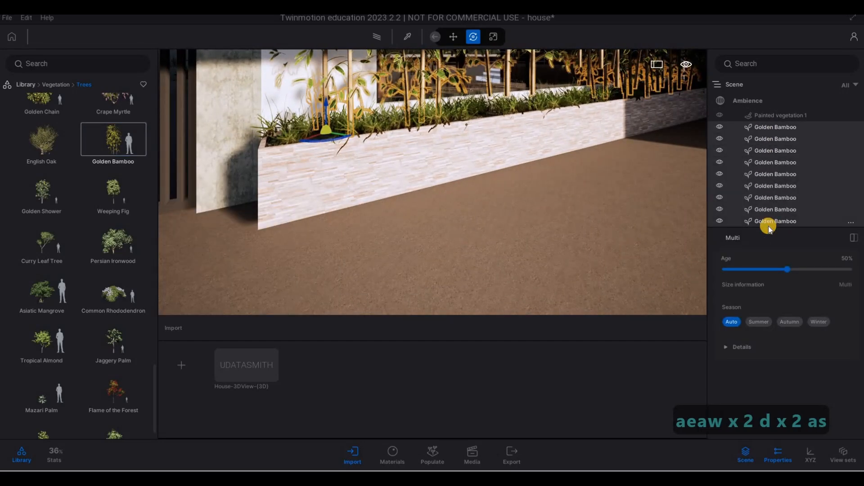
left_click(769, 138)
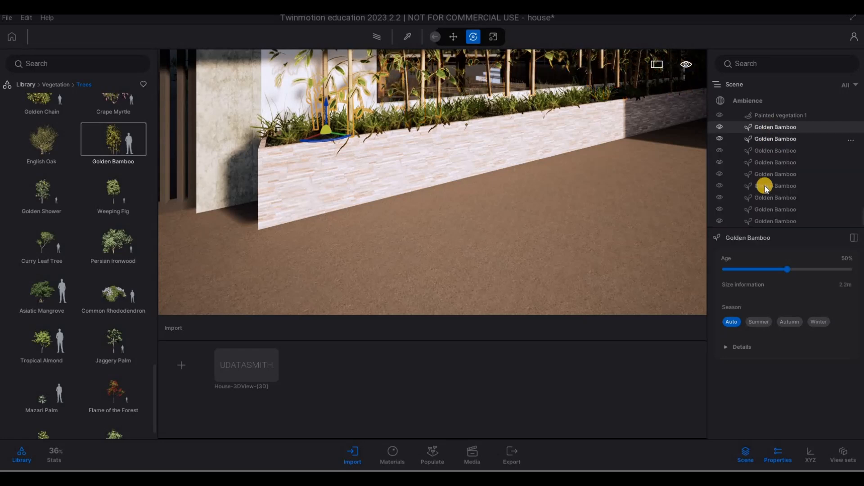
left_click(769, 150)
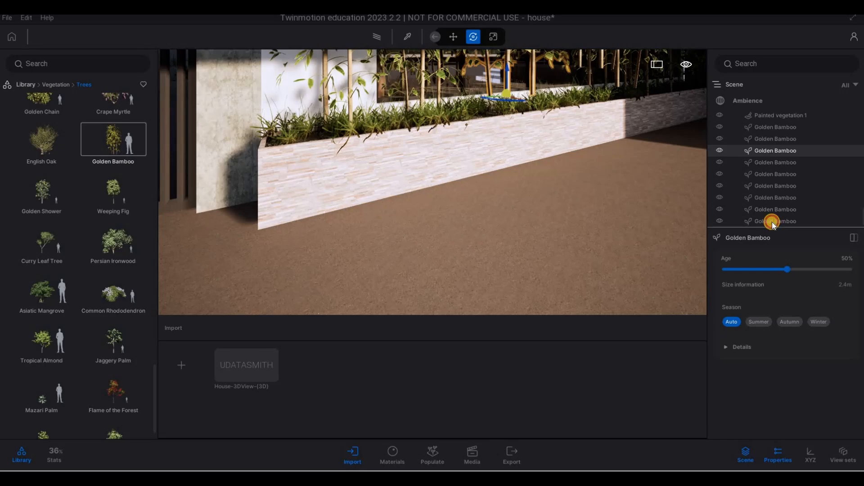
left_click(767, 222, "shift")
key("Delete")
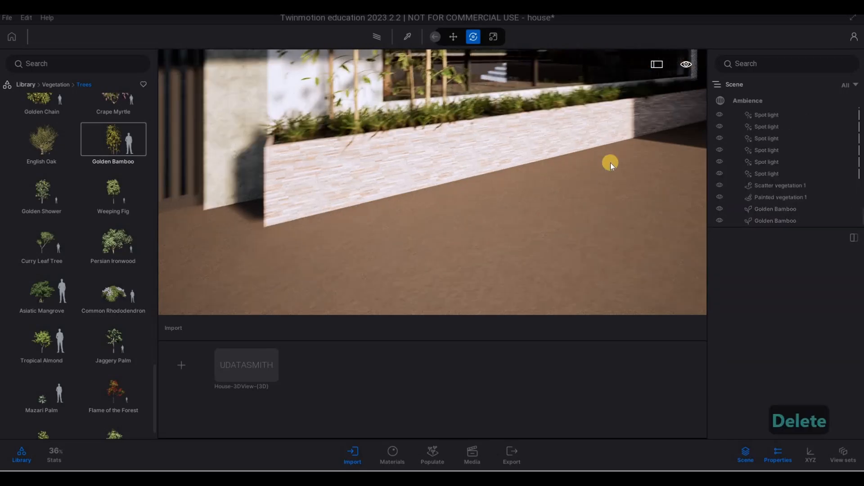
Duplicate the Golden Bamboo in the planter as an instance, placed further along the planter.
key("w")
key("d")
key("q")
key("s")
key("s")
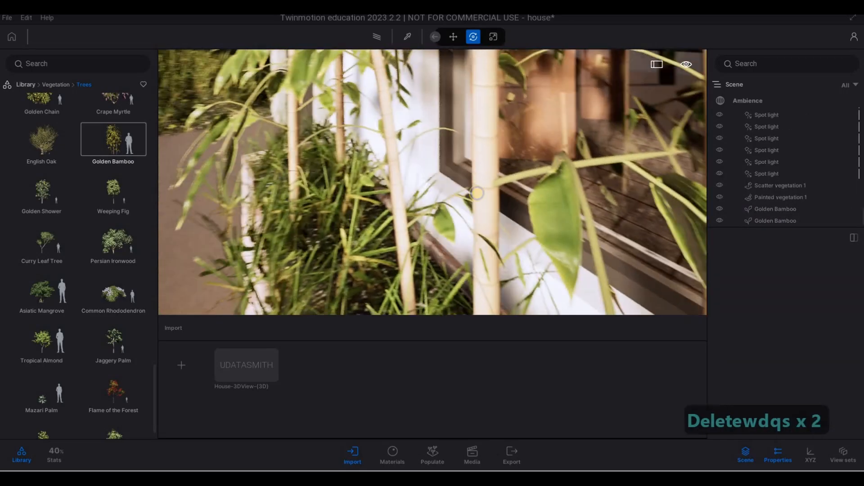
key("a")
key("s")
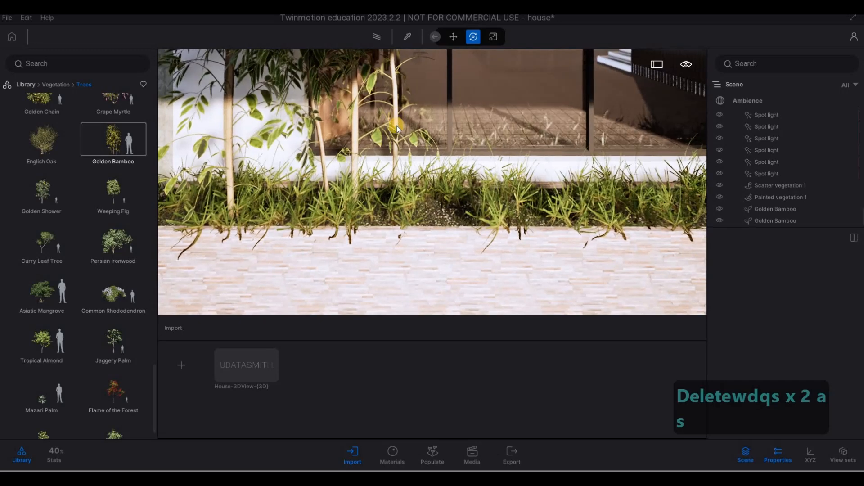
left_click(359, 196)
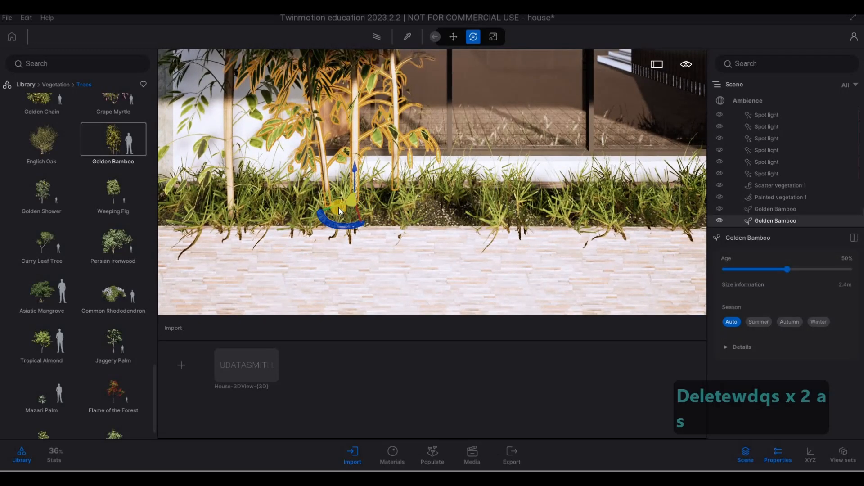
left_click_drag(447, 215, 517, 241, "shift")
left_click(412, 297)
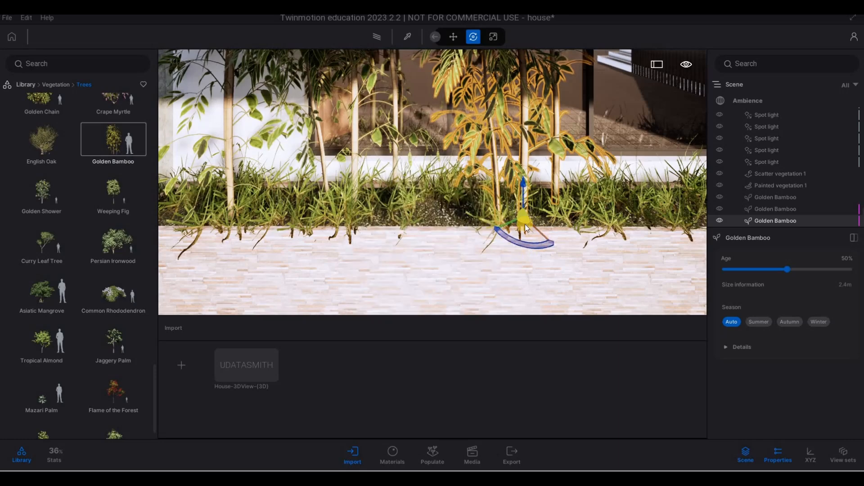
Place another Golden Bamboo from the library into the planter and reposition it.
key("s")
key("d")
key("w")
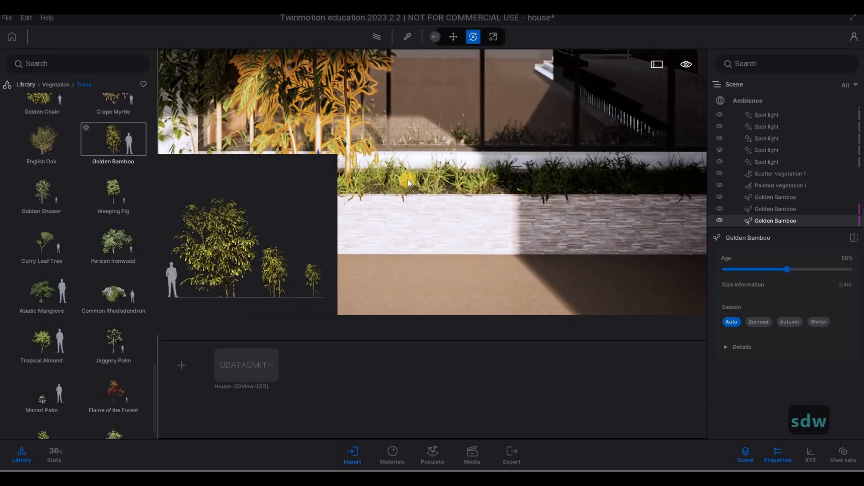
left_click_drag(106, 139, 454, 176)
key("a")
key("e")
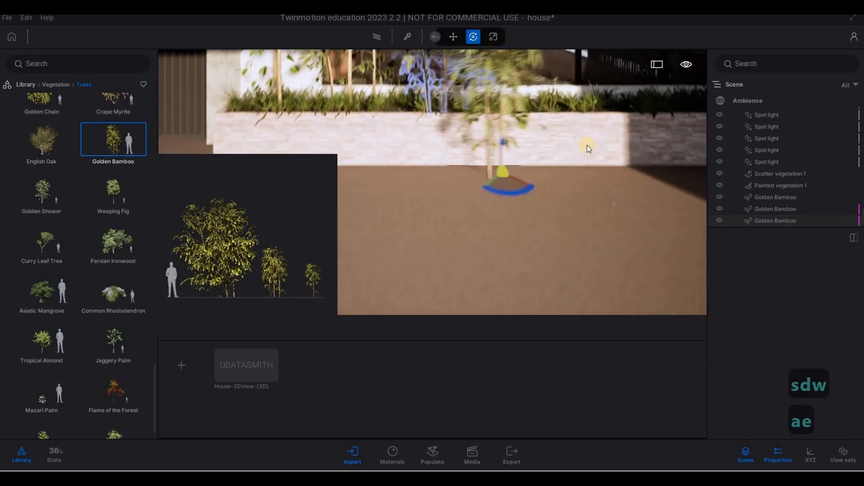
key("w")
key("q")
key("d")
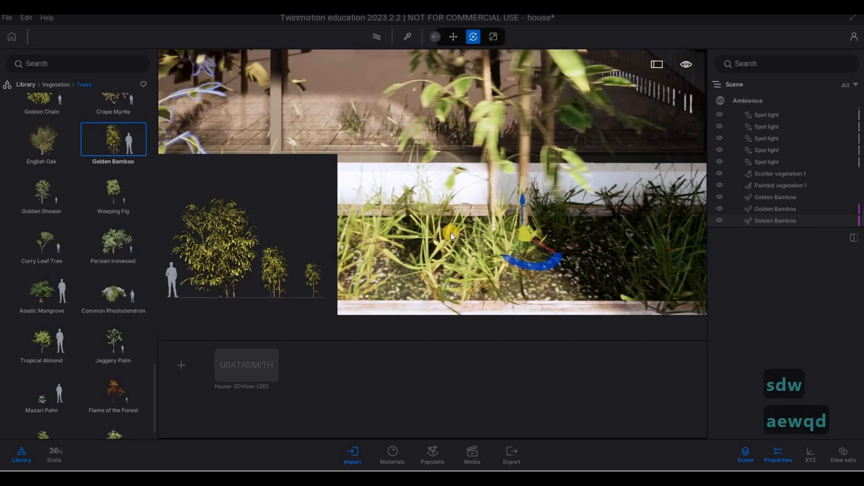
key("a")
key("a")
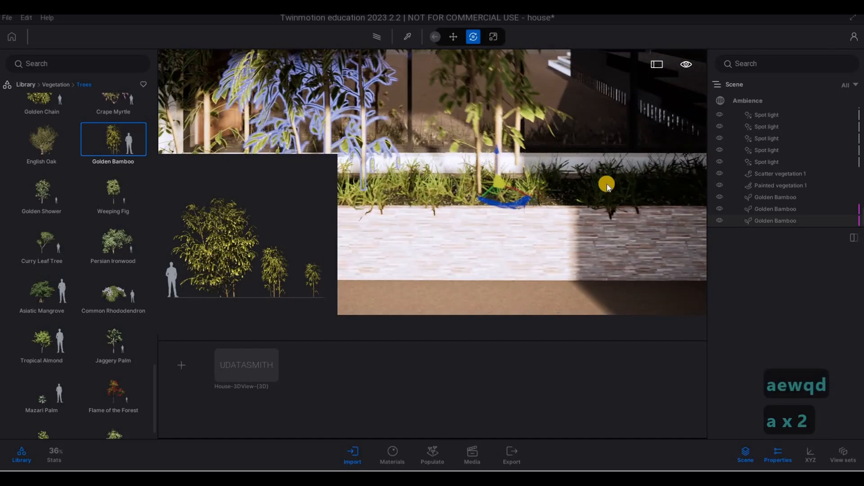
left_click_drag(616, 185, 575, 180)
key("Escape")
key("Escape")
key("Escape")
key("s")
key("d")
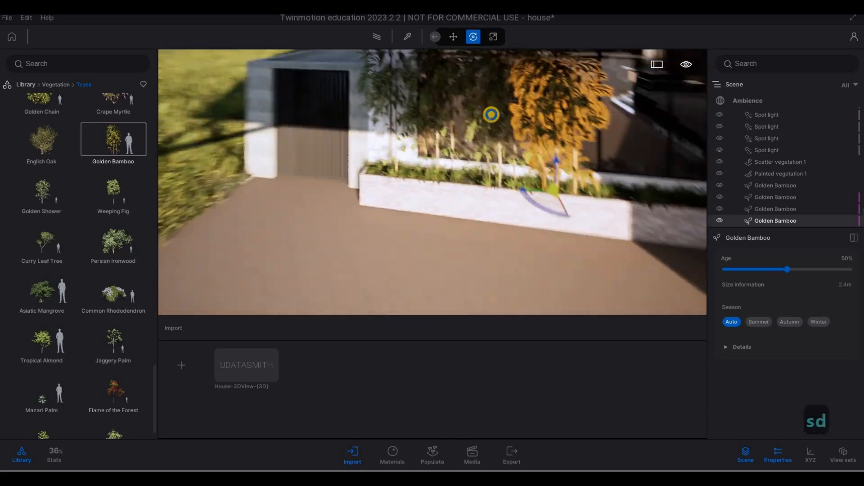
Copy the Golden Bamboo as one instance toward the planter's far end.
key("s")
key("a")
key("w")
key("a")
right_click_drag(579, 206, 390, 115)
key("w")
key("d")
key("w")
key("d")
key("a")
key("s")
key("d")
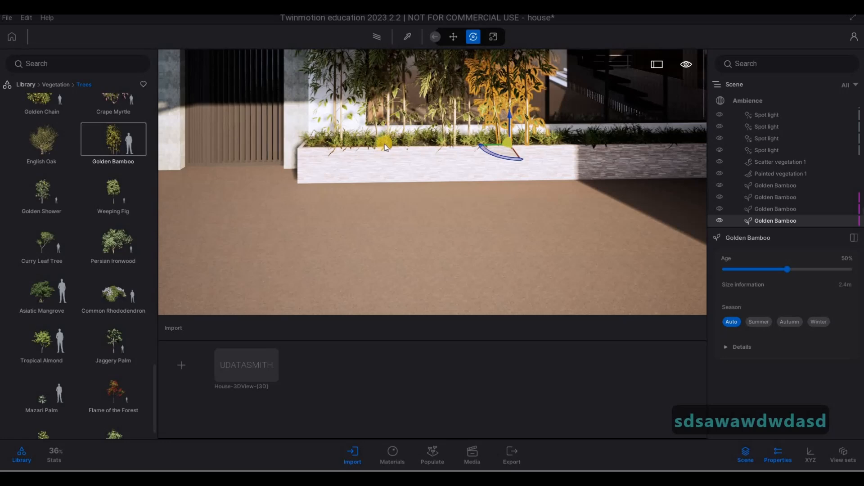
left_click(576, 144)
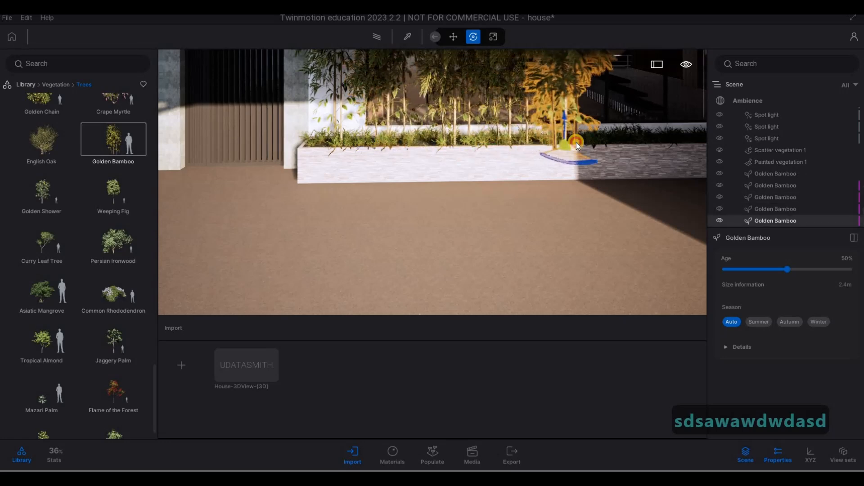
left_click_drag(576, 142, 569, 145, "shift")
left_click(403, 291)
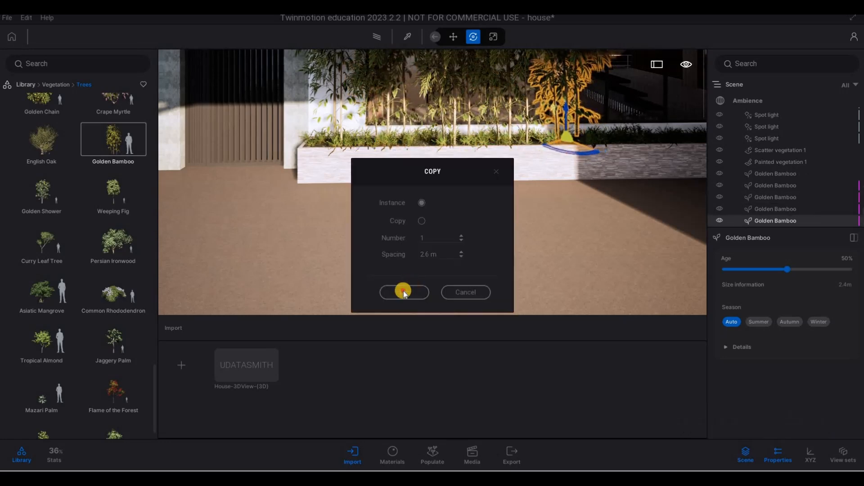
Add two more Golden Bamboo instance copies at the far end of the planter.
key("d")
key("d")
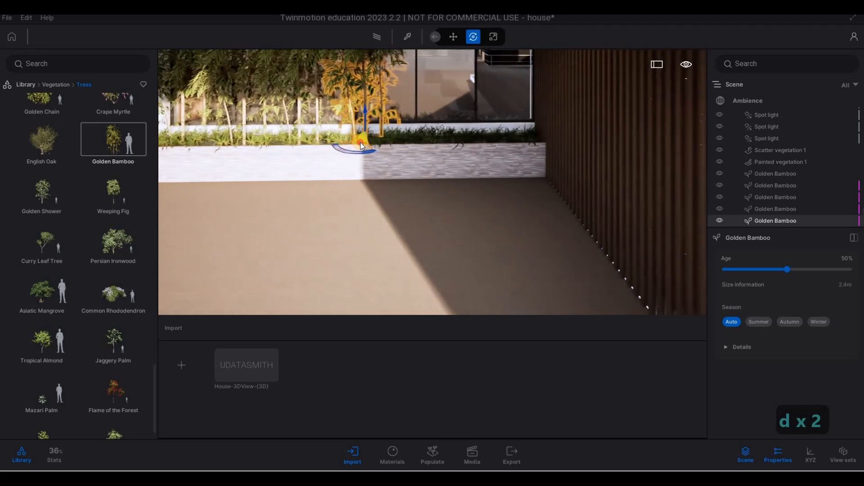
left_click_drag(360, 142, 300, 254, "shift")
left_click(392, 293)
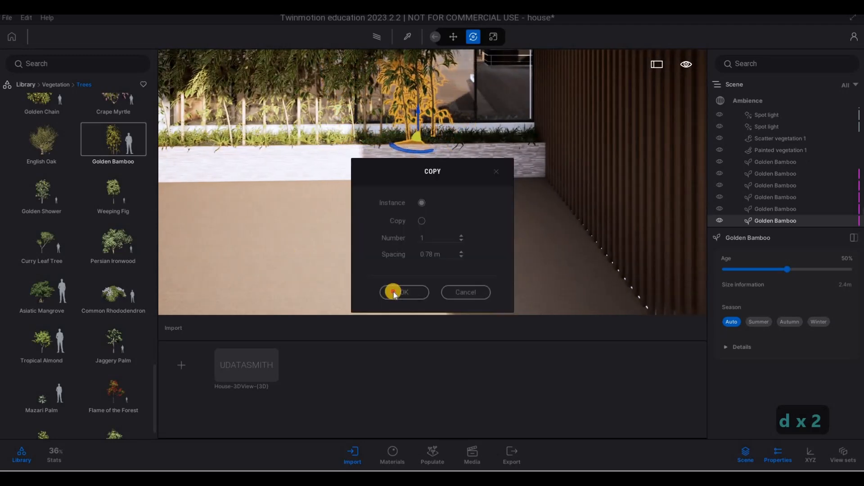
left_click(464, 149)
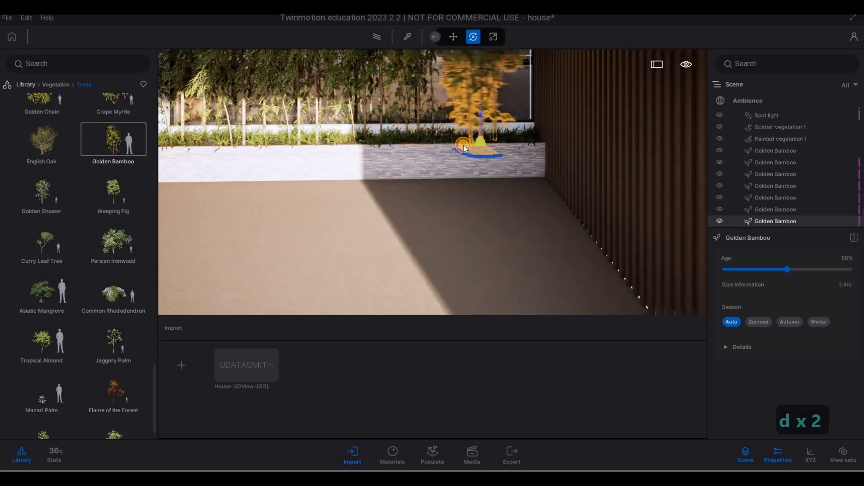
left_click_drag(463, 149, 413, 278, "shift")
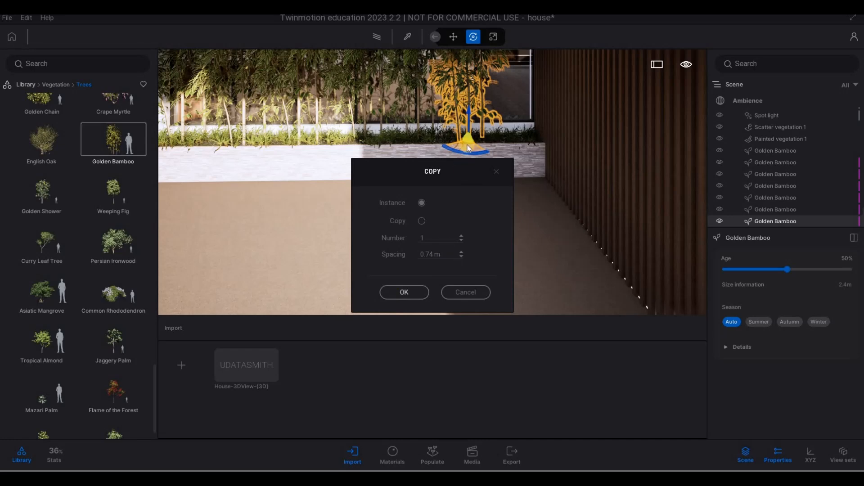
left_click_drag(467, 145, 511, 141, "shift")
left_click(403, 295)
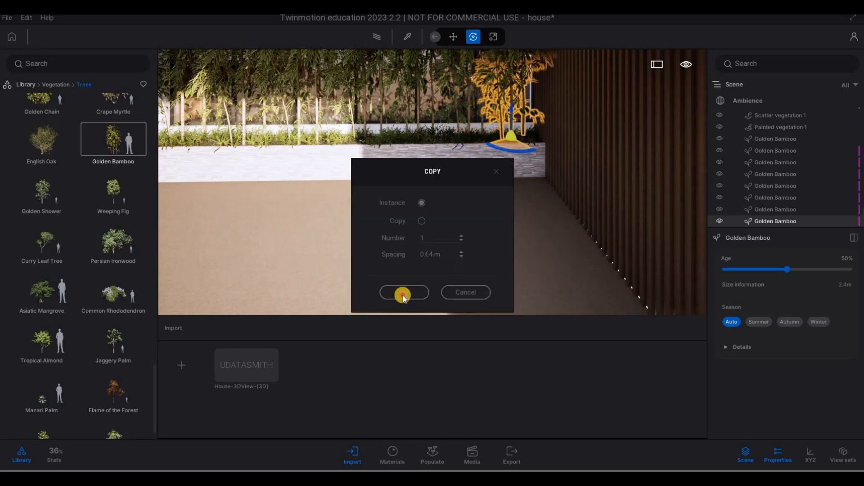
Open the Rocks category of the vegetation library.
key("s")
key("a")
key("s")
key("a")
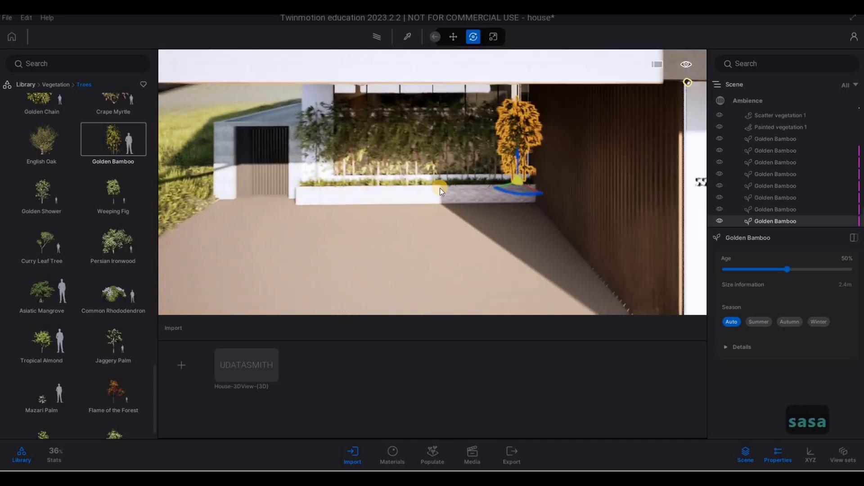
key("Escape")
key("s")
key("e")
key("e")
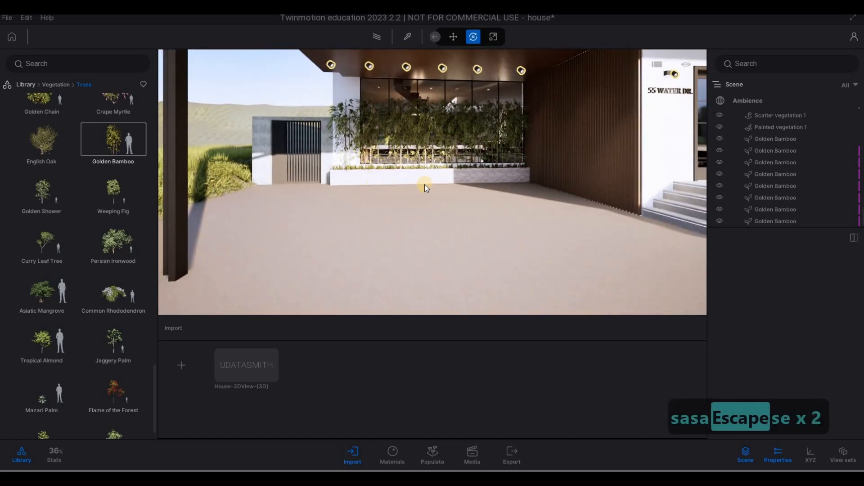
key("s")
key("d")
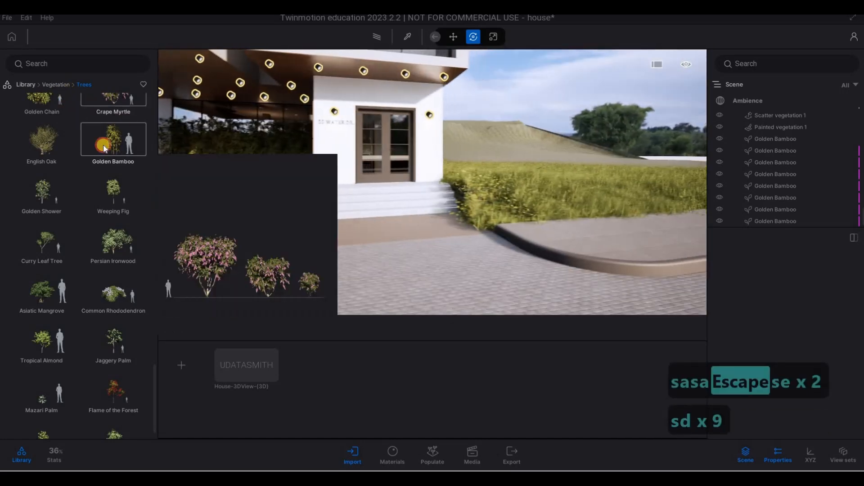
right_click(103, 145)
left_click(130, 218)
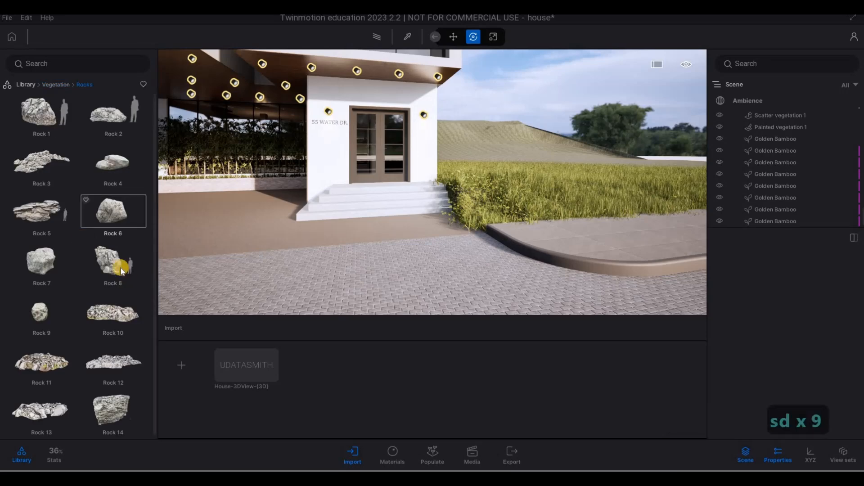
left_click_drag(115, 262, 513, 194)
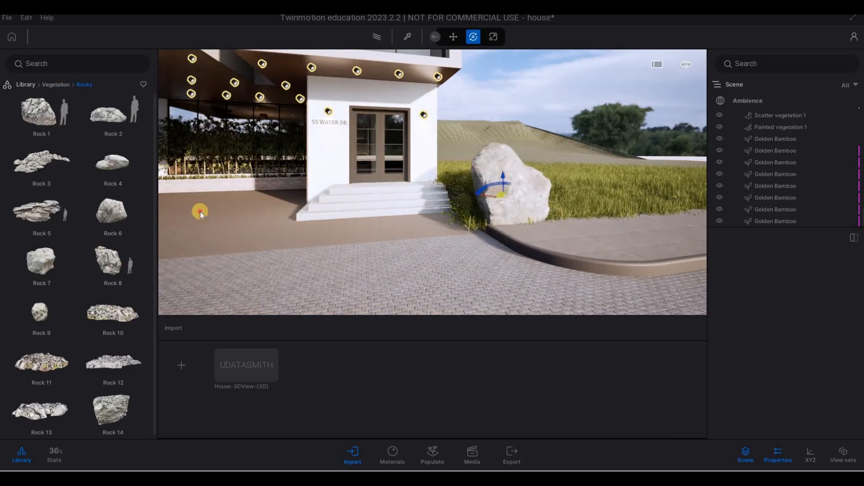
left_click_drag(199, 211, 29, 199)
key("Delete")
Place Rock 12 on the lawn beside the entrance steps.
left_click_drag(112, 352, 523, 189)
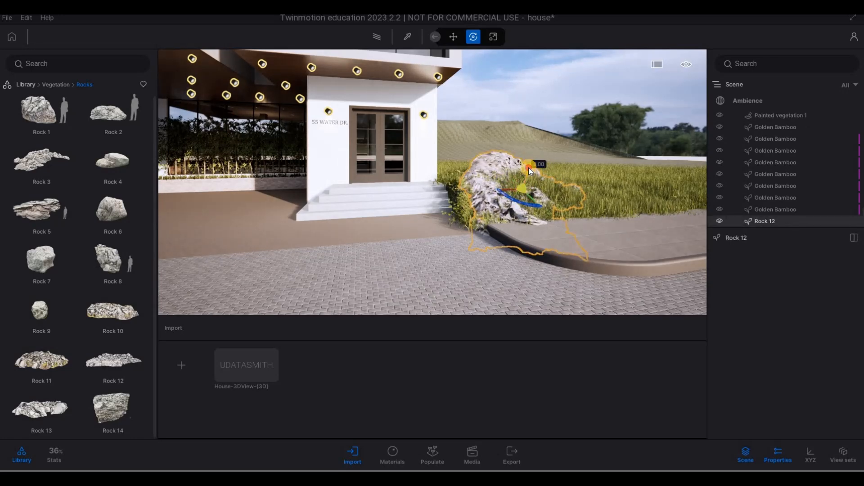
key("w")
key("a")
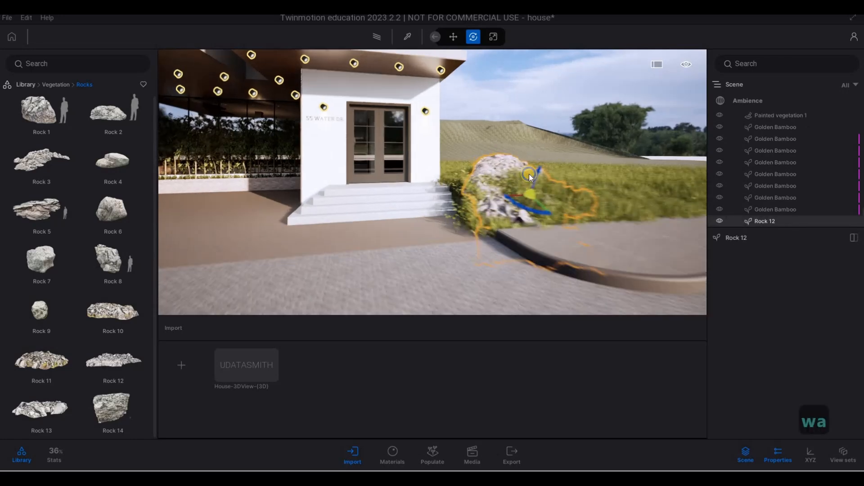
key("w")
key("w")
key("d")
key("q")
key("a")
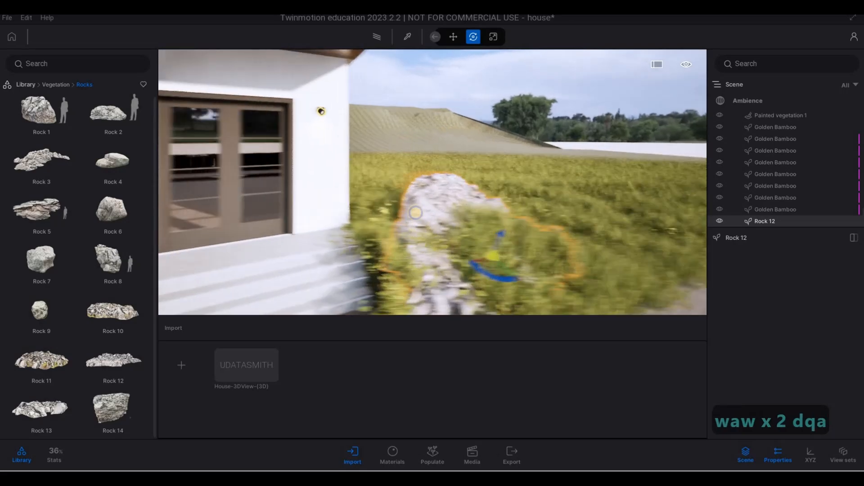
key("w")
key("d")
key("q")
key("d")
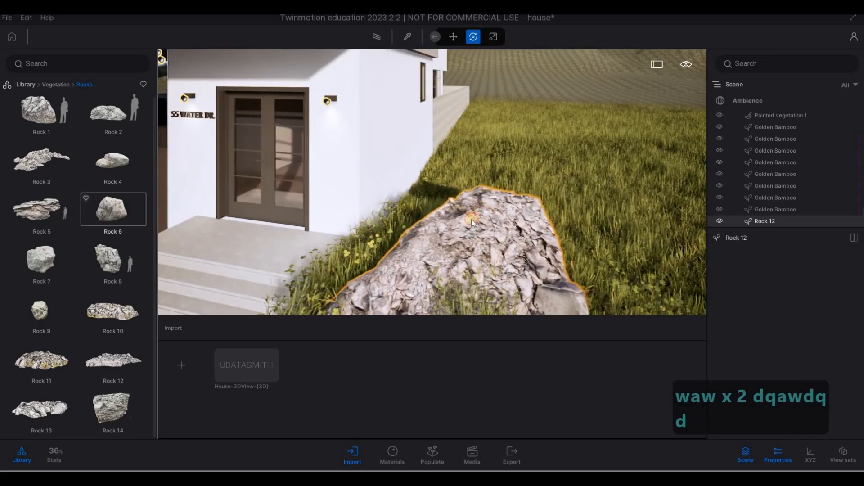
Place Rock 1 on the lawn behind Rock 12.
left_click_drag(472, 220, 142, 265)
left_click_drag(31, 257, 68, 247)
left_click_drag(114, 164, 53, 145)
left_click_drag(41, 209, 49, 144)
left_click_drag(40, 112, 470, 218)
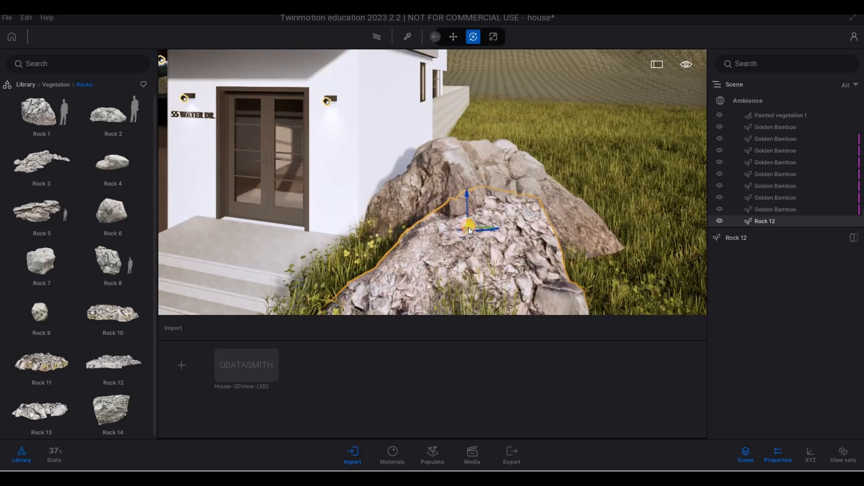
key("a")
key("a")
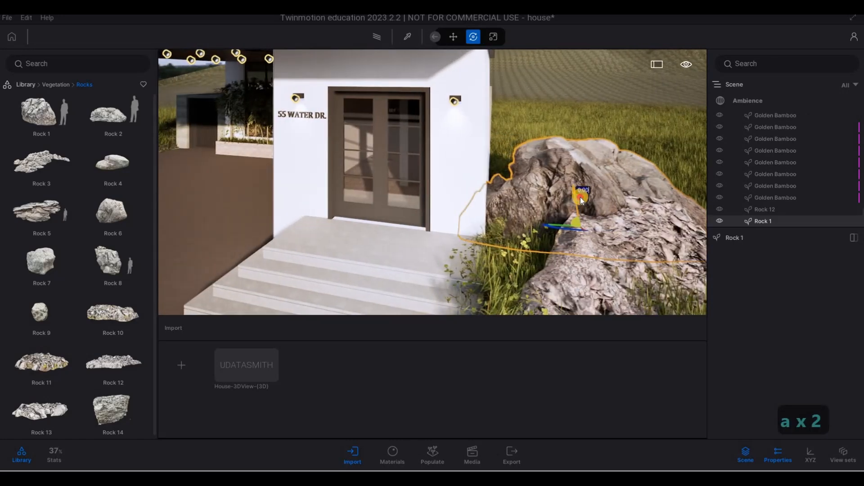
Move Rock 1 into place against Rock 12 on the lawn beside the entrance steps.
left_click_drag(588, 214, 607, 240)
key("s")
key("a")
key("e")
right_click_drag(607, 241, 514, 172)
key("Escape")
Rotate Rock 12 and shift it closer to the entrance steps.
key("a")
key("s")
key("w")
key("w")
key("a")
key("w")
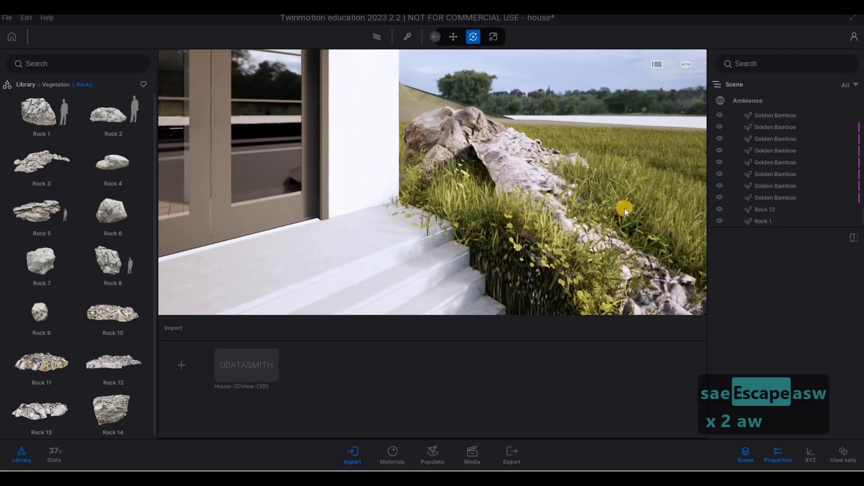
left_click(621, 210)
key("Tab")
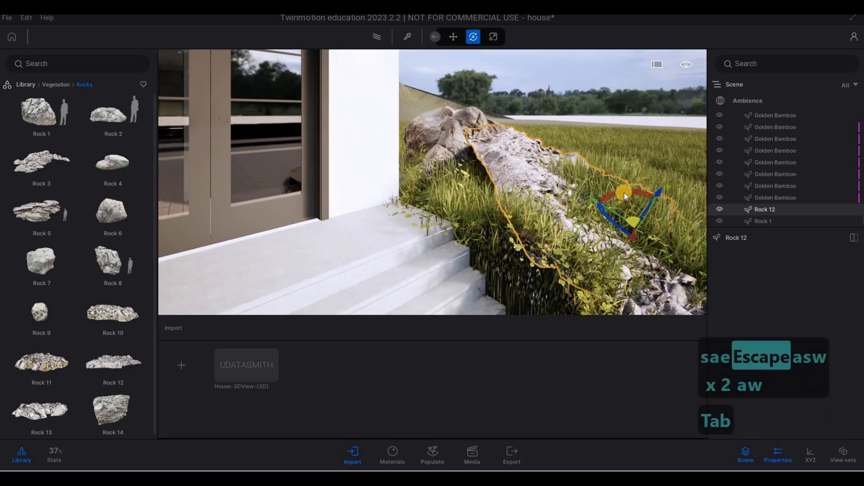
left_click_drag(620, 192, 615, 205)
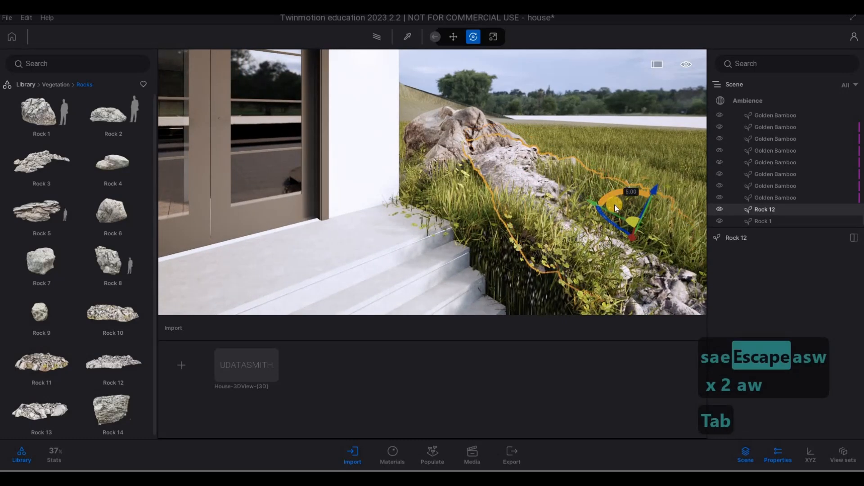
key("s")
key("d")
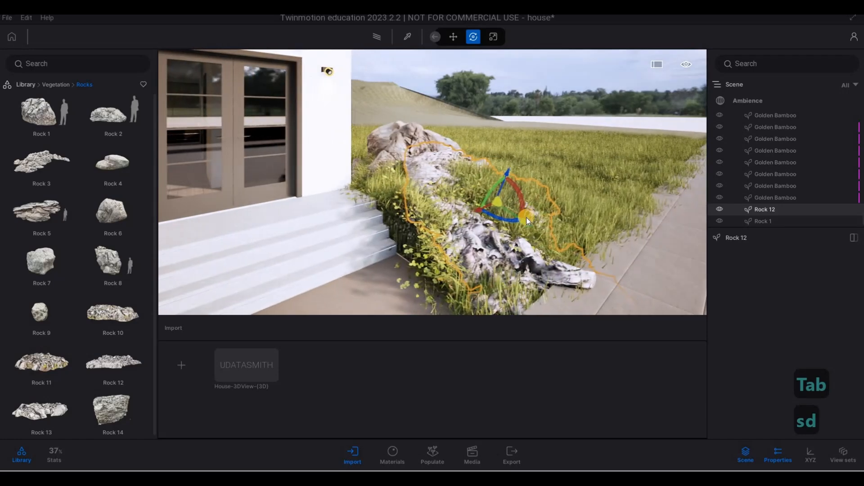
left_click_drag(519, 220, 465, 207)
key("Escape")
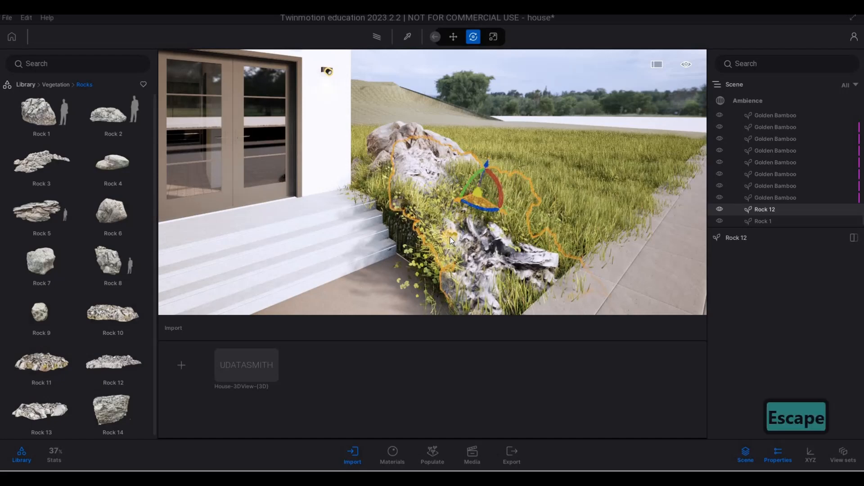
Adjust Rock 1's position on the lawn beside the entrance.
key("s")
key("e")
key("s")
key("d")
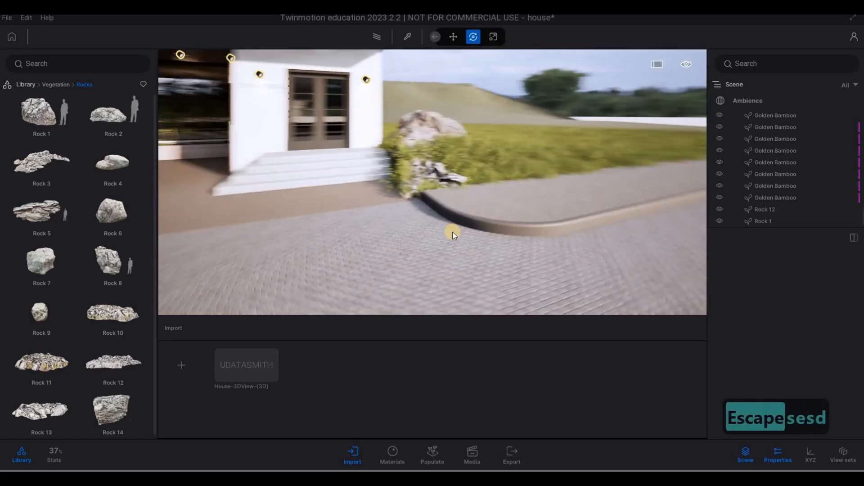
key("d")
key("d")
key("q")
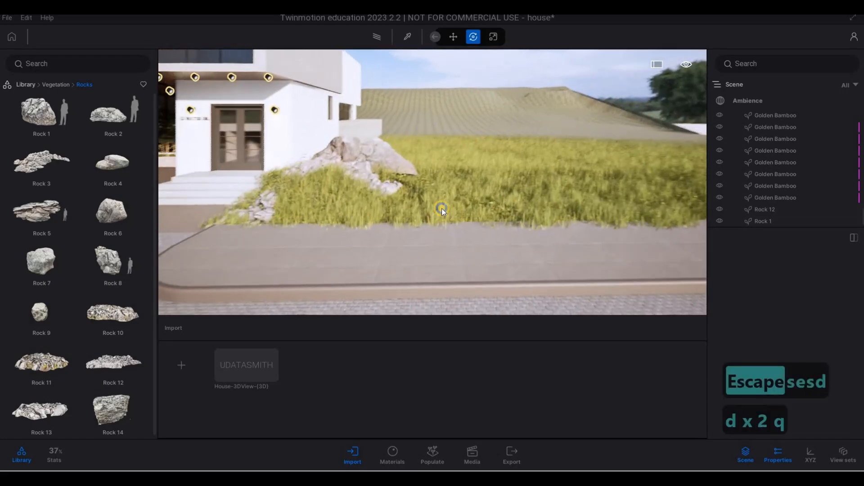
key("d")
key("a")
key("w")
left_click(405, 168)
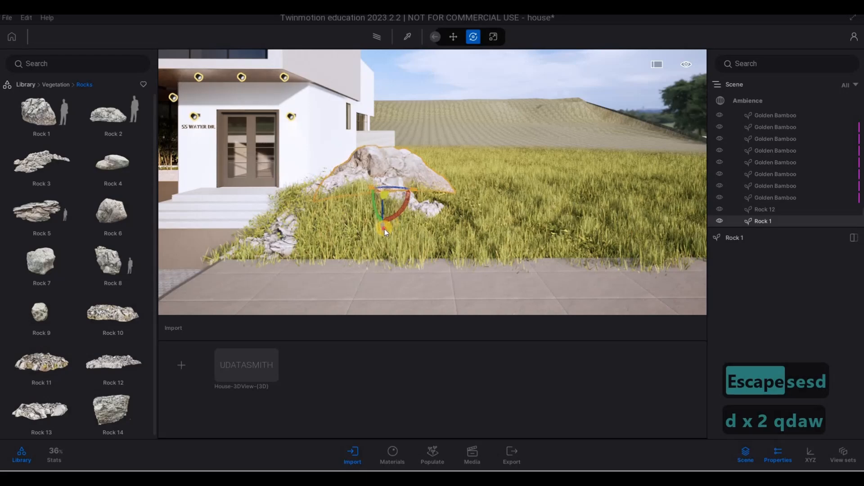
left_click_drag(385, 233, 477, 233)
Open the side lawn's Scatter vegetation 1, pick its Long grass 02 and Clovers 02 types, and try the paint brush.
key("w")
key("d")
key("s")
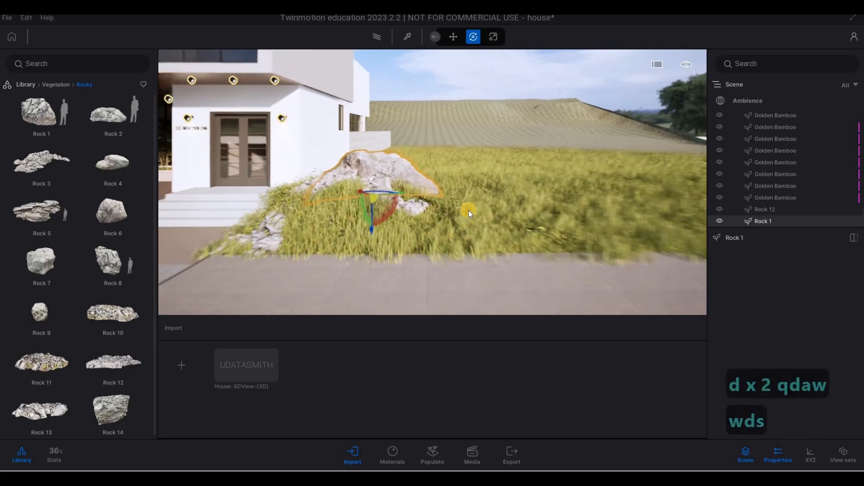
key("d")
key("q")
key("a")
key("a")
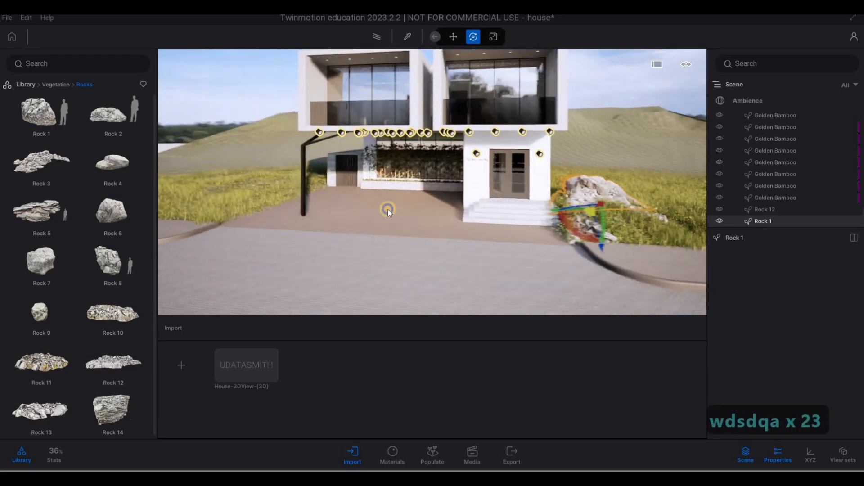
key("w")
key("w")
key("a")
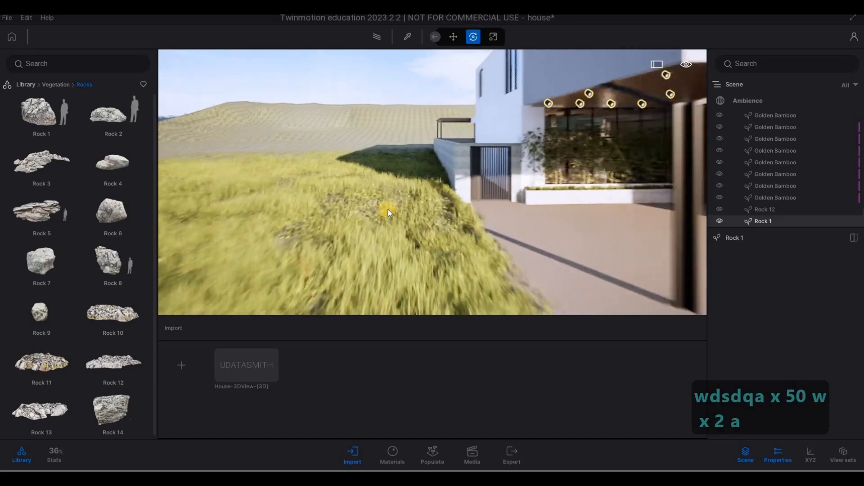
key("a")
key("s")
key("w")
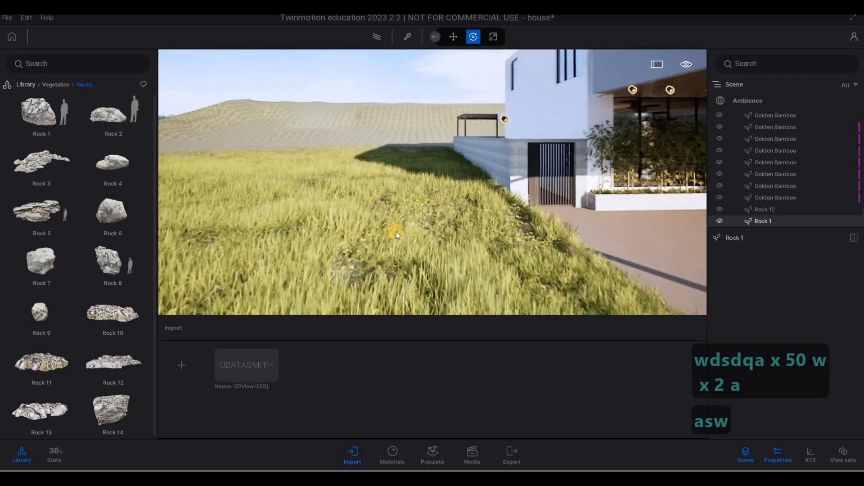
double_click(390, 248)
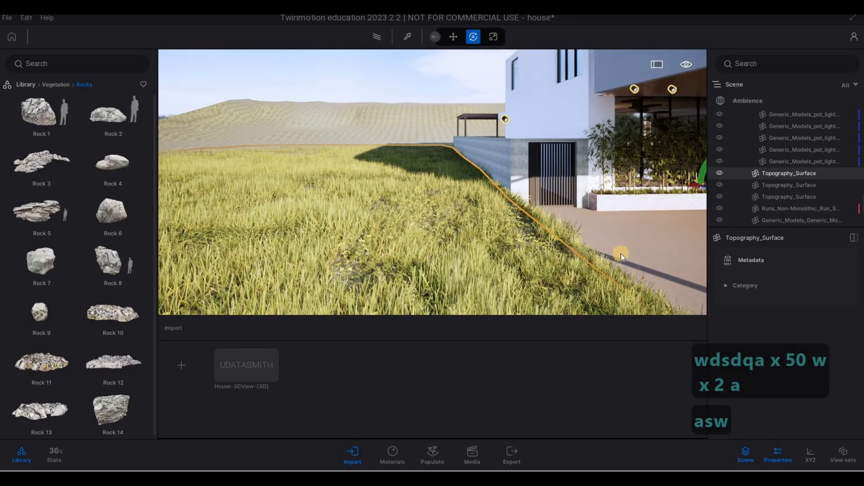
key("s")
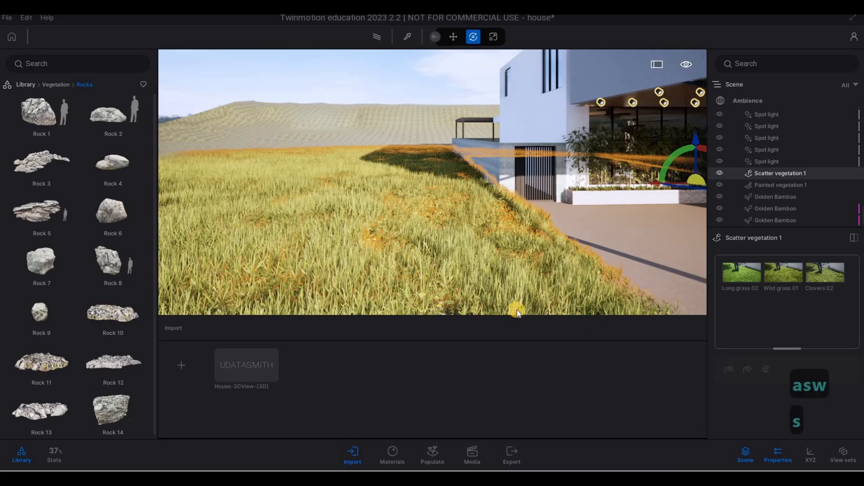
left_click(741, 276)
left_click(834, 261)
left_click(731, 344)
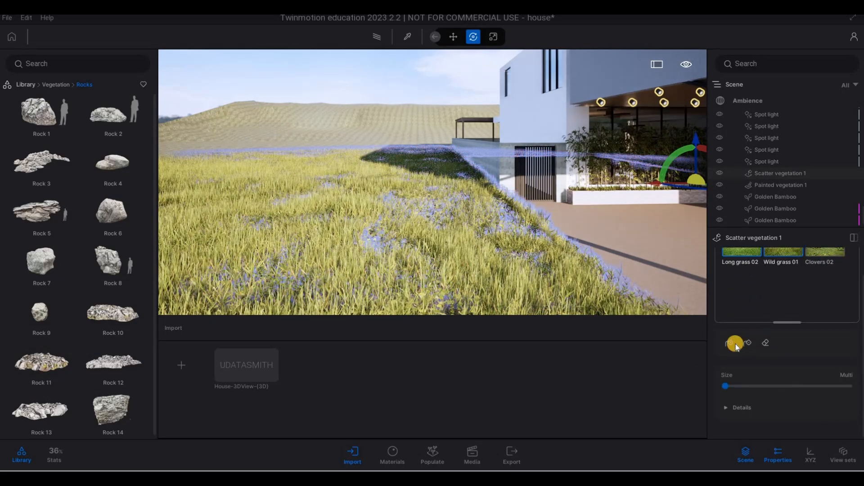
left_click(382, 244)
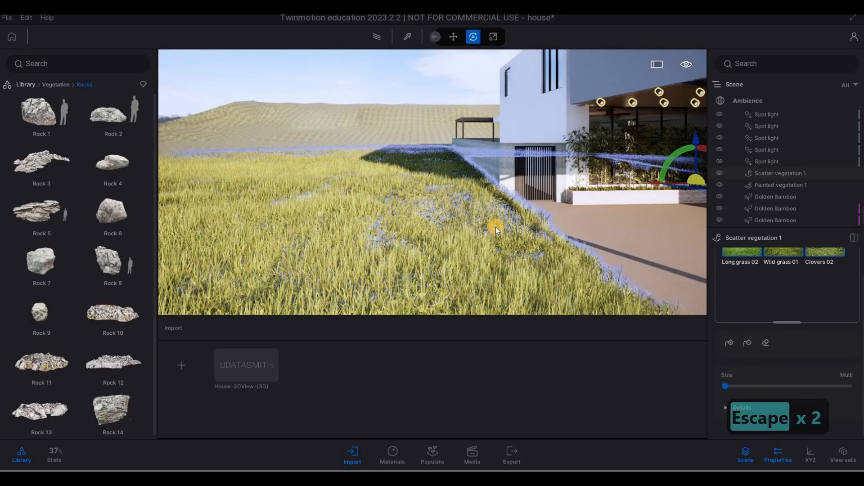
key("Escape")
Survey the open lawn around the back of the house for spots to place more rocks.
key("s")
key("d")
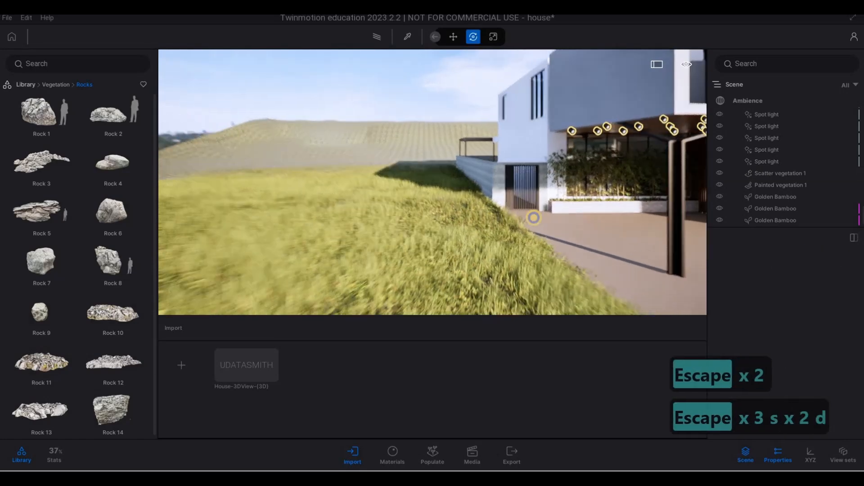
key("a")
key("w")
key("w")
key("w")
key("w")
key("w")
key("w")
key("w")
key("w")
key("w")
key("w")
key("w")
key("w")
key("w")
key("w")
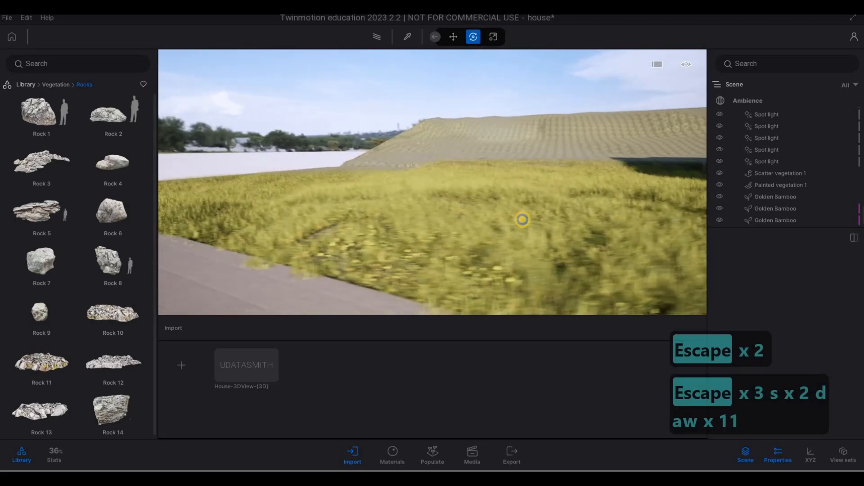
key("d")
key("d")
key("d")
key("d")
key("d")
key("d")
key("d")
key("d")
key("d")
key("d")
key("d")
key("d")
key("d")
key("d")
key("d")
key("d")
key("d")
key("d")
key("d")
key("d")
key("d")
key("d")
key("d")
key("d")
key("d")
key("d")
key("d")
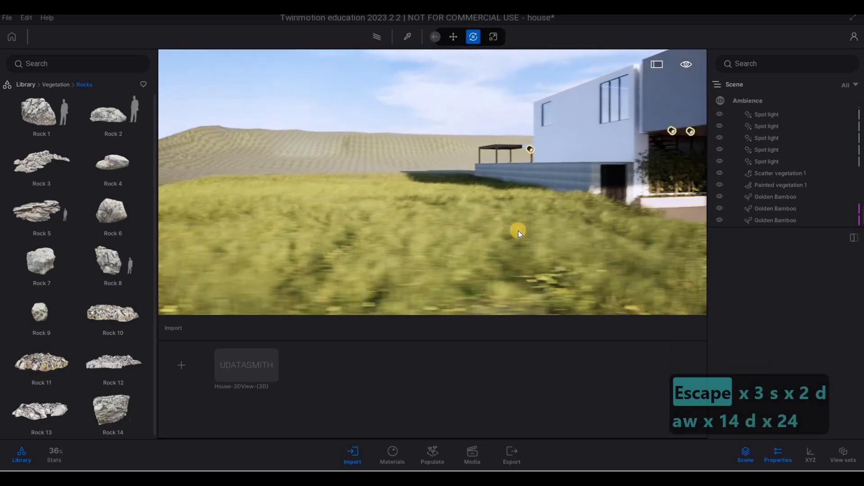
key("w")
key("a")
key("q")
key("q")
key("q")
key("q")
key("q")
key("q")
key("q")
key("q")
key("q")
key("q")
key("q")
key("q")
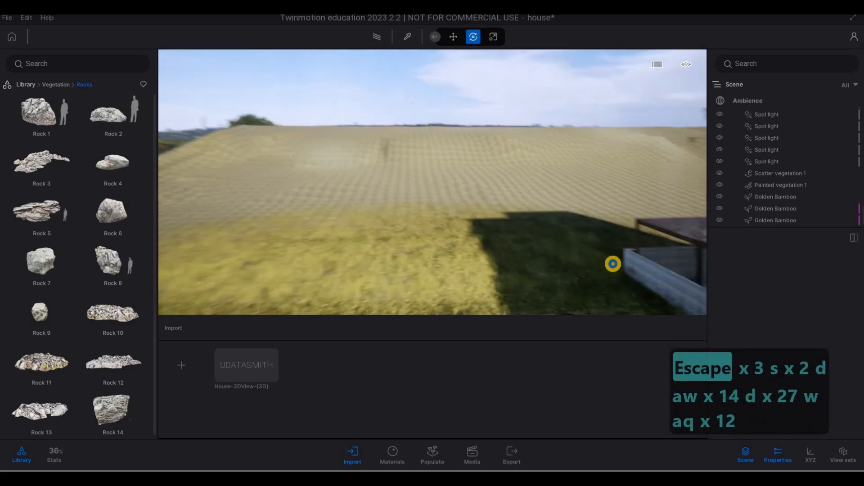
key("q")
key("q")
key("q")
key("q")
key("q")
key("q")
key("q")
key("q")
key("q")
key("q")
key("q")
key("q")
key("q")
key("q")
key("q")
key("e")
key("e")
key("e")
key("e")
key("e")
key("e")
key("e")
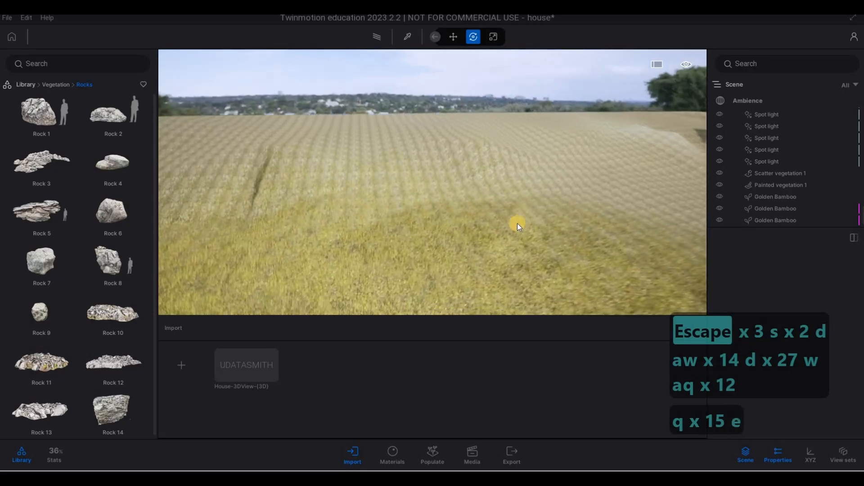
key("s")
key("s")
key("s")
key("s")
key("s")
key("s")
key("s")
key("s")
key("d")
key("d")
key("d")
key("d")
key("d")
key("d")
key("d")
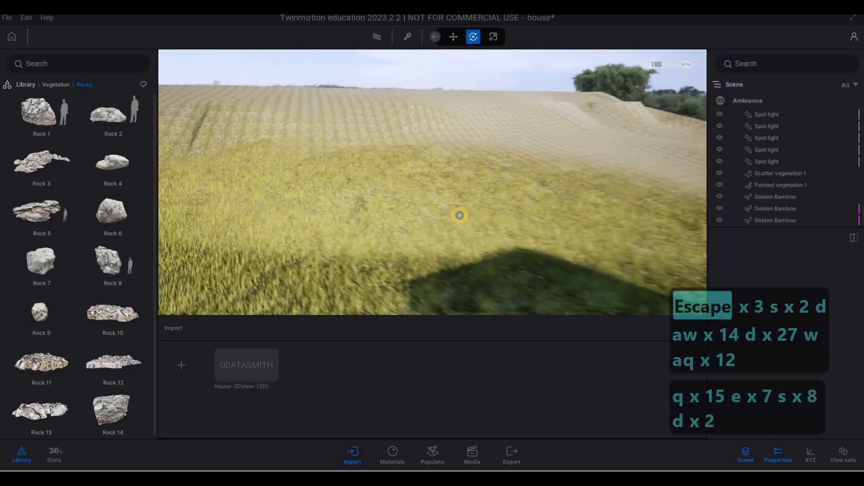
key("s")
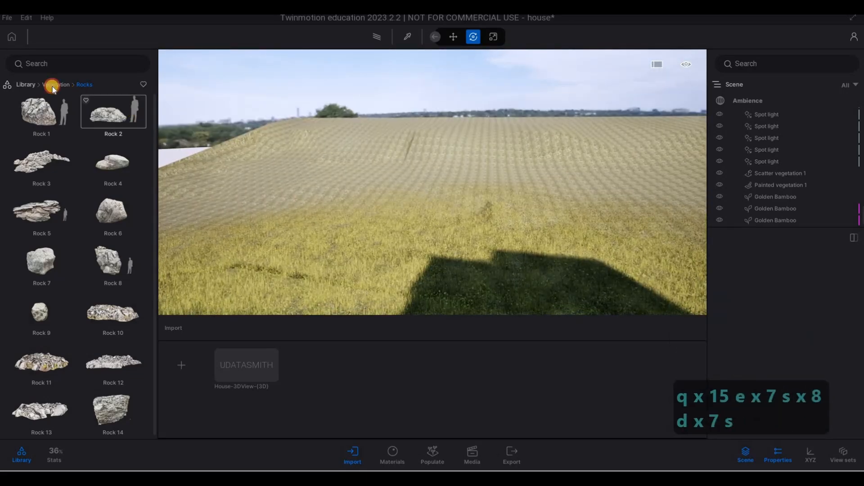
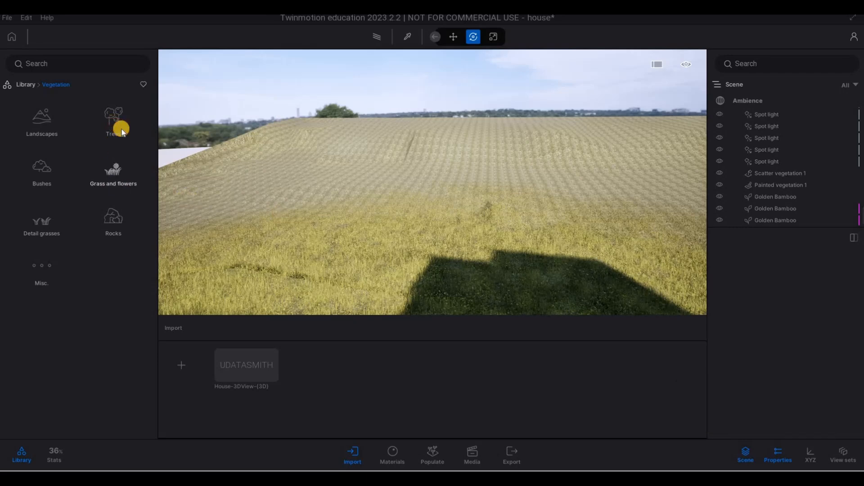
Open the Trees category and place Japanese cedar trees on the lawn behind the house.
left_click(93, 142)
scroll(92, 221, "down", 3)
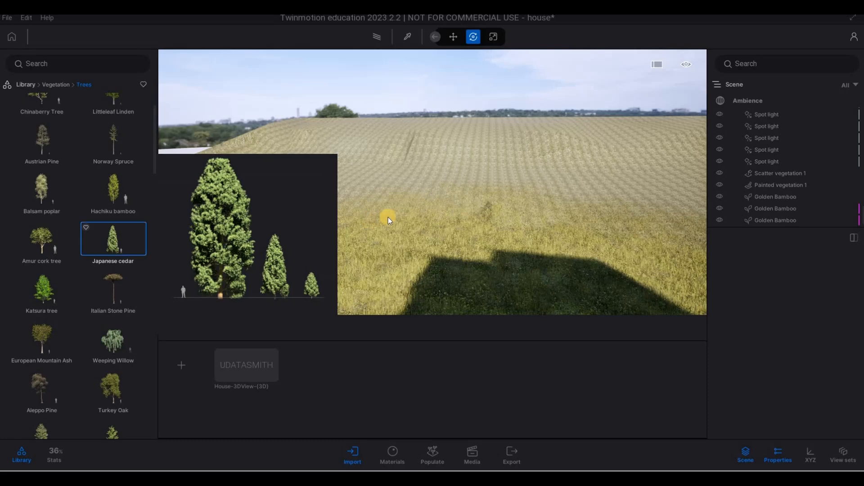
key("d")
key("s")
key("d")
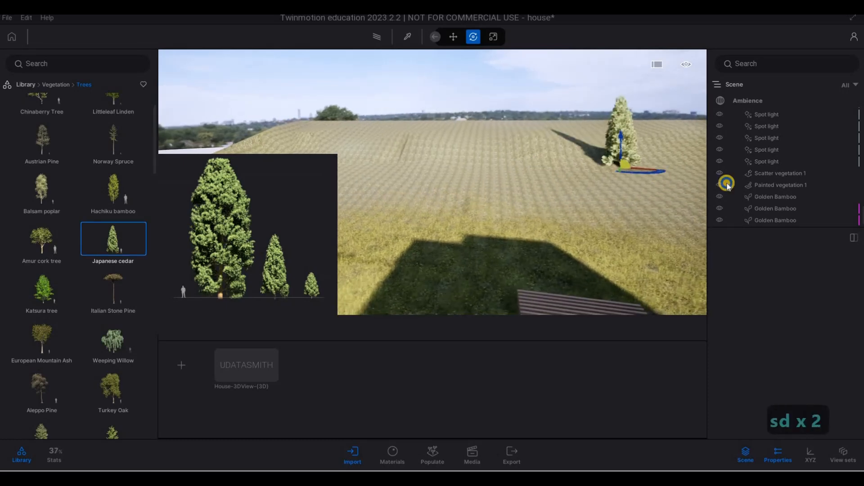
key("q")
key("w")
key("q")
key("w")
key("q")
key("w")
key("w")
key("s")
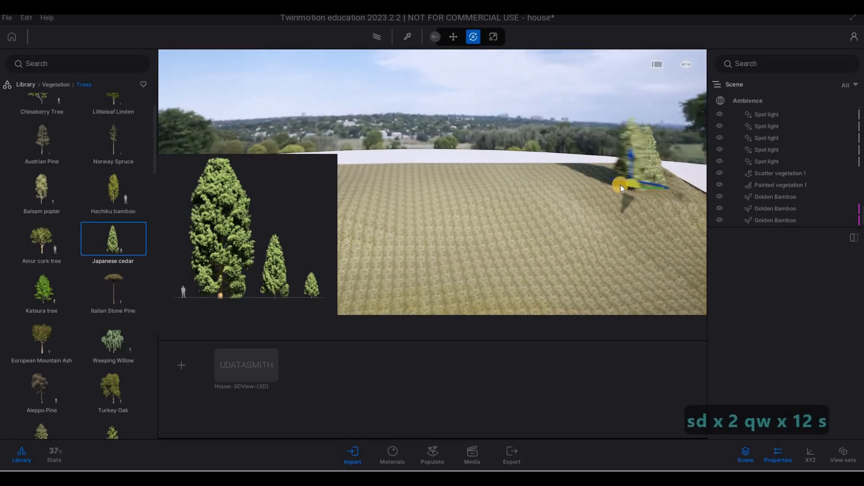
left_click(593, 188)
left_click(621, 185)
key("s")
key("a")
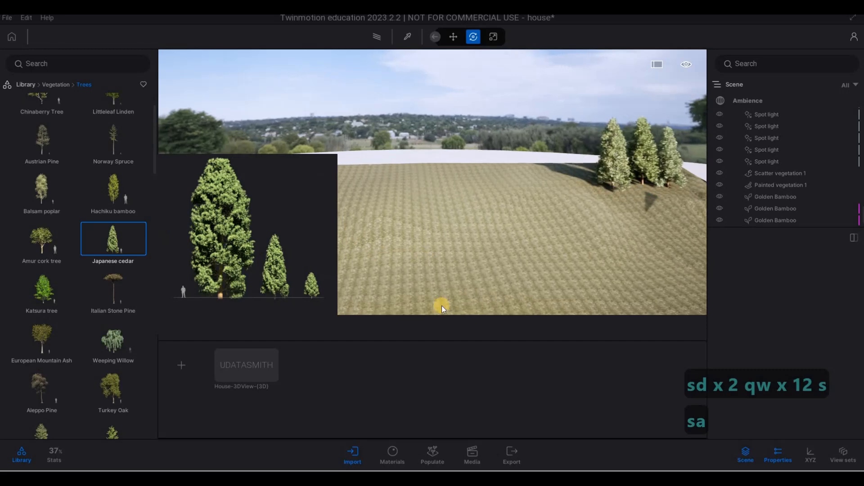
Open Populate foliage painting, load the Japanese cedar into it and activate the paint brush.
left_click(430, 458)
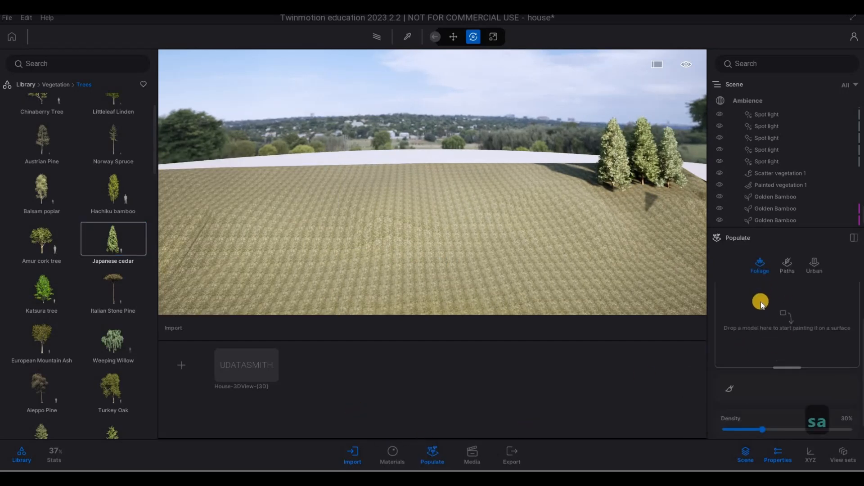
scroll(762, 336, "down", 1)
scroll(752, 333, "up", 3)
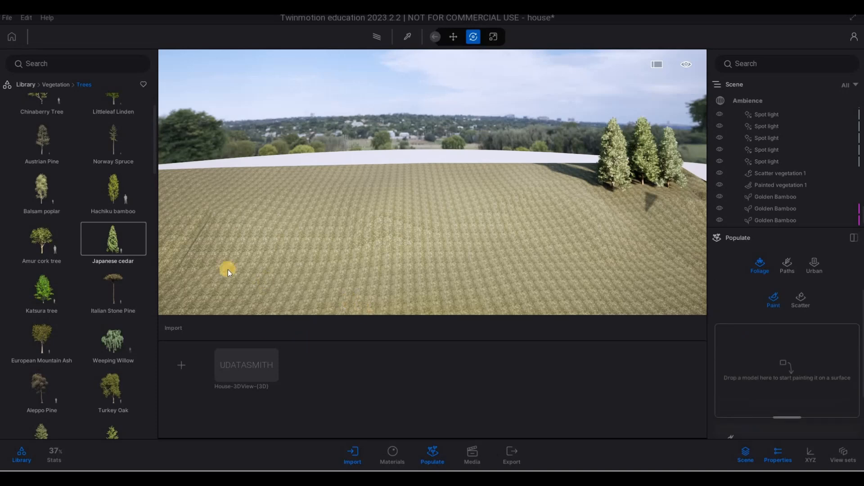
left_click_drag(102, 242, 652, 288)
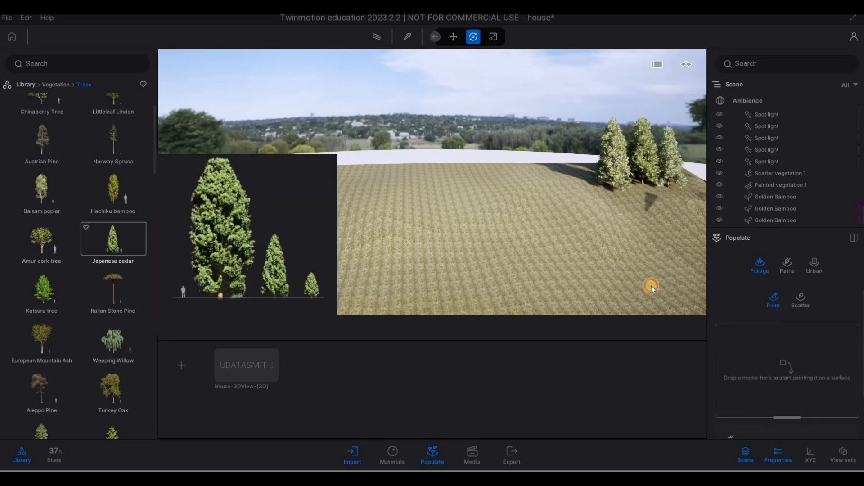
left_click_drag(768, 369, 758, 353)
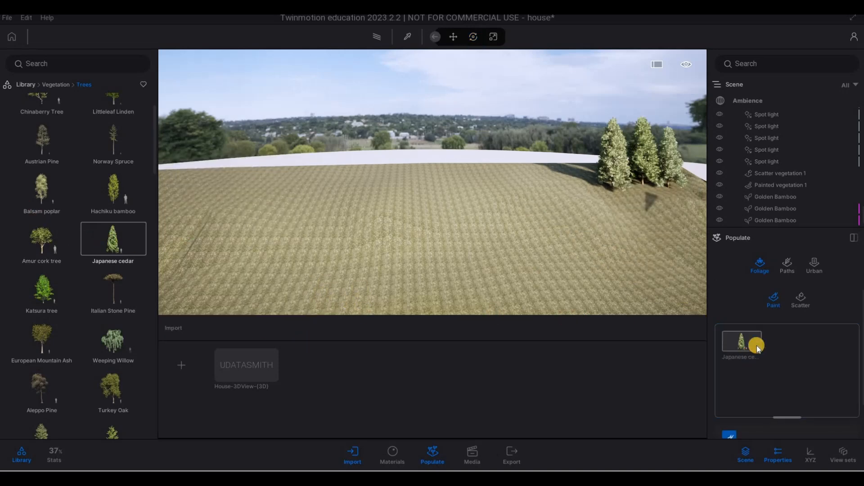
scroll(750, 315, "down", 2)
scroll(757, 382, "down", 3)
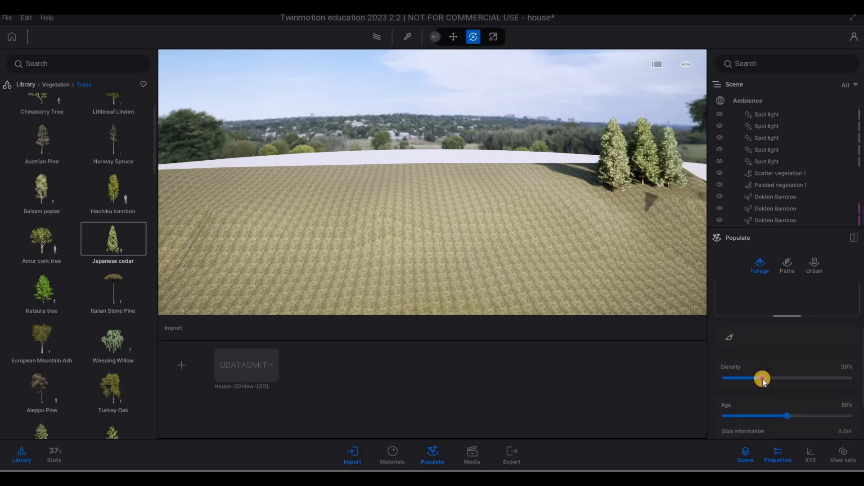
scroll(738, 378, "up", 2)
left_click(728, 380)
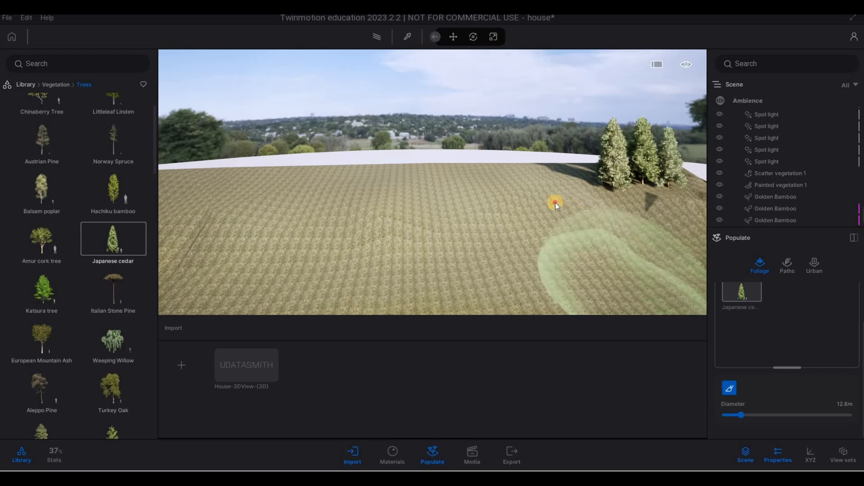
Widen the brush to about 15.7 m and paint Japanese cedars across the hillside behind the house.
key("a")
key("s")
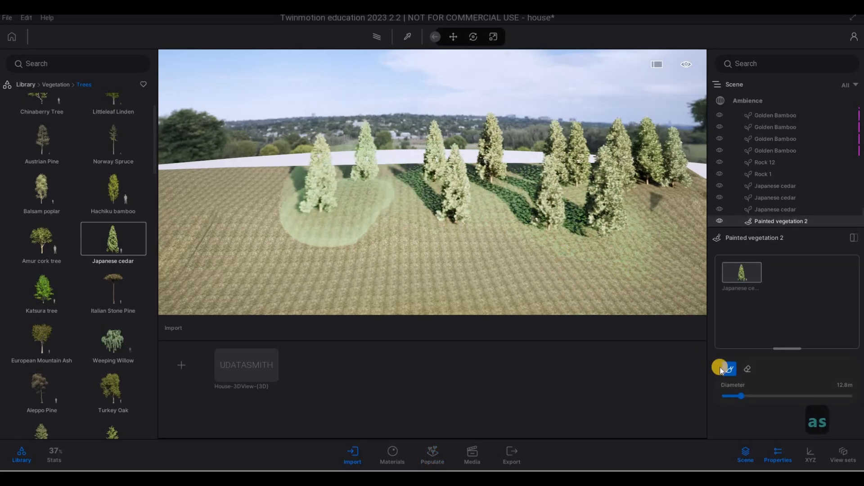
key("a")
key("s")
key("s")
key("s")
left_click(739, 395)
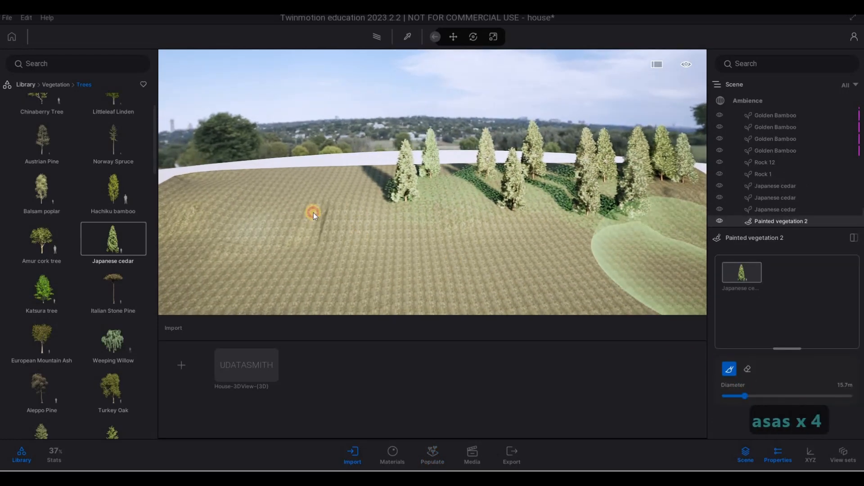
mouse_move(313, 212)
left_mouse_down()
mouse_move(240, 193)
mouse_move(508, 193)
left_mouse_up()
key("s")
key("a")
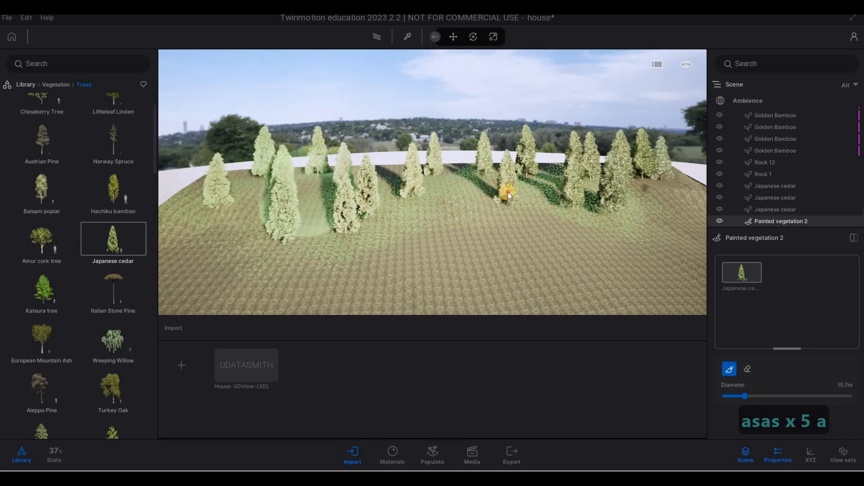
key("d")
mouse_move(612, 196)
left_mouse_down()
mouse_move(641, 212)
mouse_move(542, 203)
mouse_move(473, 211)
left_mouse_up()
key("d")
key("a")
key("a")
key("a")
key("a")
key("a")
key("a")
key("a")
key("a")
key("a")
key("a")
key("a")
key("a")
key("a")
key("a")
key("a")
key("a")
key("a")
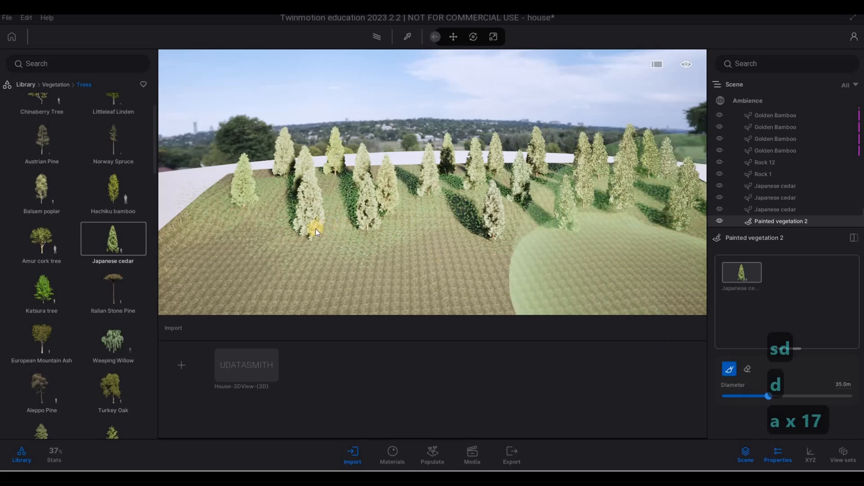
left_click_drag(323, 227, 325, 226)
mouse_move(420, 214)
left_mouse_down()
mouse_move(565, 185)
mouse_move(569, 194)
mouse_move(546, 191)
mouse_move(531, 204)
left_mouse_up()
Reduce the paint brush diameter to 9.5 m.
key("d")
key("d")
key("d")
key("d")
key("d")
key("d")
key("d")
key("d")
key("d")
key("d")
key("d")
key("d")
key("d")
key("d")
key("d")
key("d")
key("d")
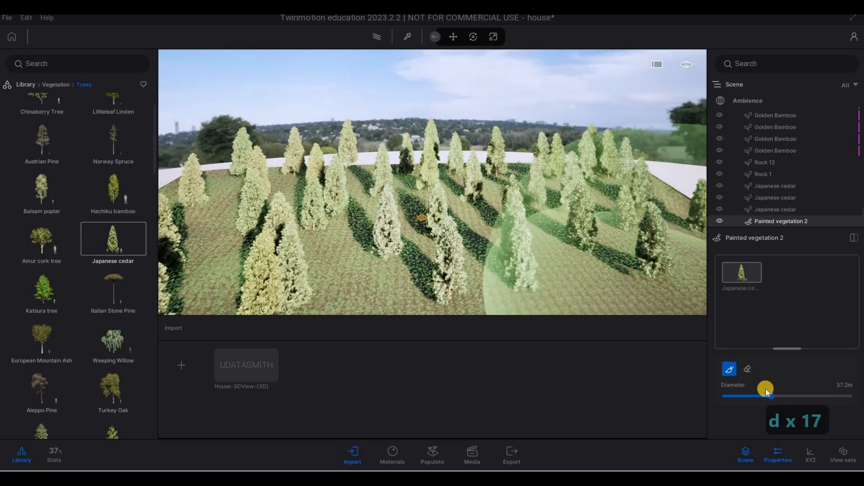
left_click_drag(768, 396, 730, 399)
key("s")
key("a")
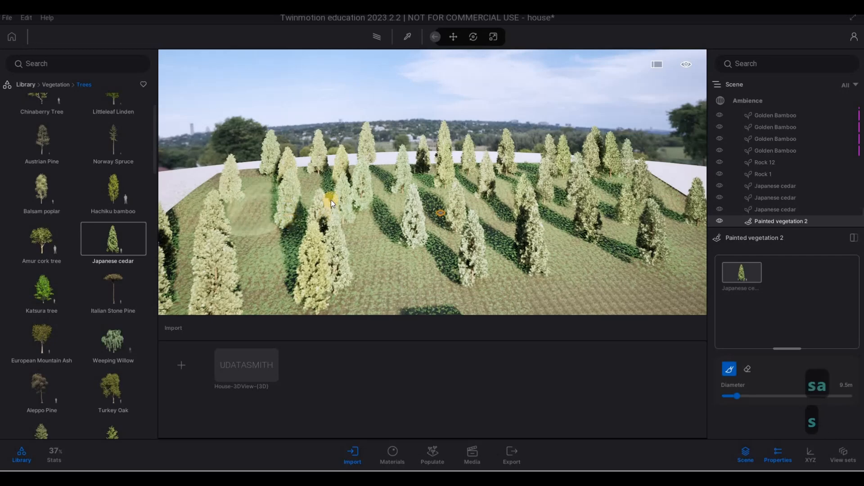
Paint more Japanese cedars along the slope on the right side of the house.
key("e")
key("e")
key("e")
key("e")
key("e")
key("e")
key("e")
key("e")
key("e")
key("e")
key("e")
key("s")
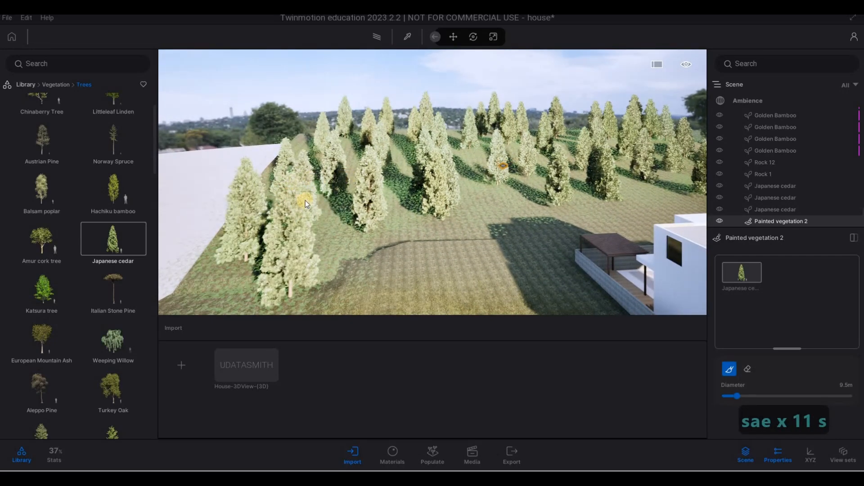
key("a")
key("e")
key("a")
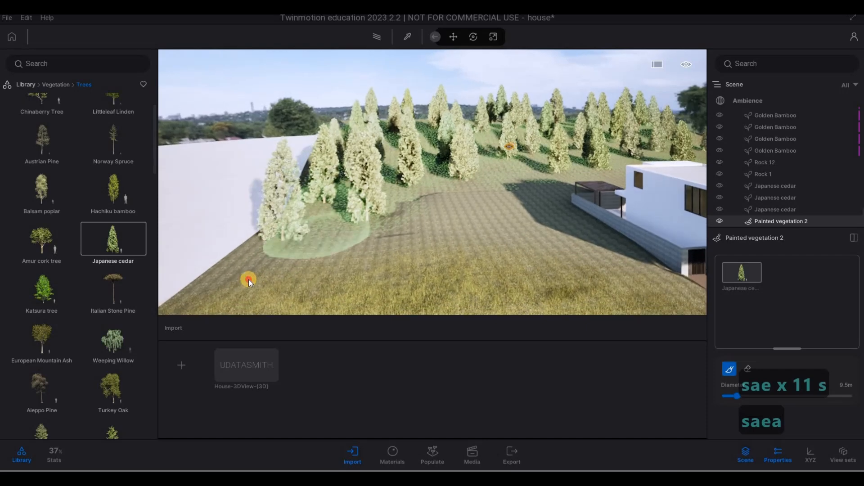
key("d")
key("d")
key("d")
key("d")
key("d")
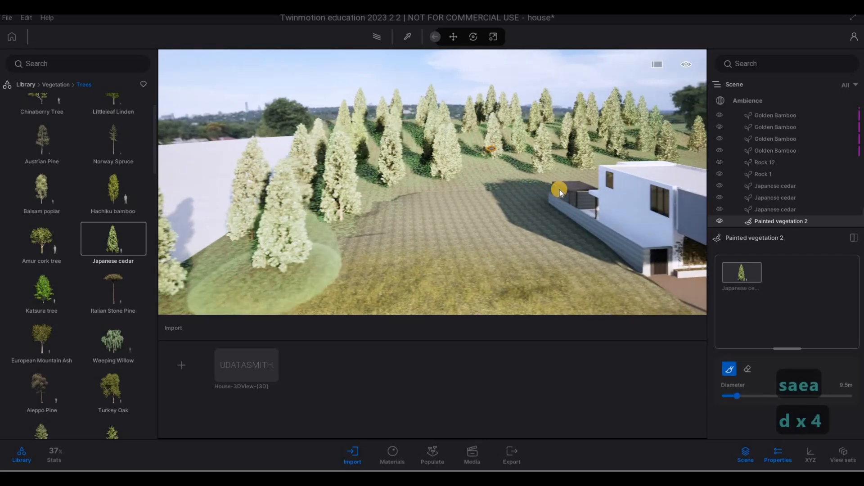
key("s")
key("s")
key("s")
key("s")
key("s")
key("s")
key("s")
key("s")
key("s")
key("s")
key("s")
key("s")
key("s")
key("s")
key("s")
key("s")
key("s")
key("s")
key("s")
key("s")
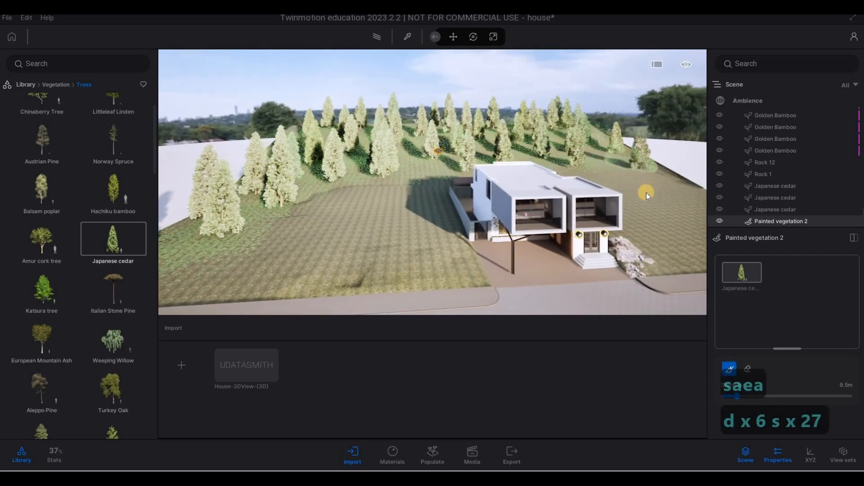
key("d")
key("d")
key("d")
key("d")
key("d")
key("d")
key("d")
key("d")
key("d")
key("d")
key("d")
key("d")
key("d")
key("d")
key("d")
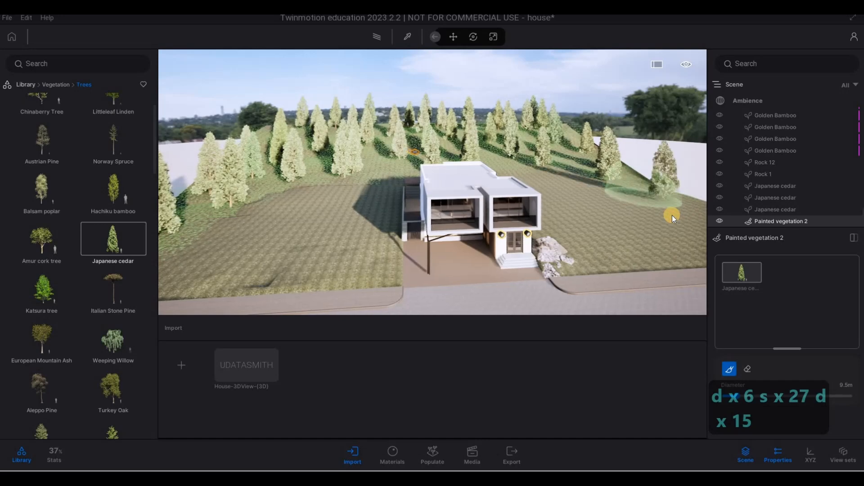
key("d")
key("d")
key("d")
key("d")
key("d")
key("d")
key("d")
key("d")
key("d")
key("d")
key("d")
key("d")
key("d")
key("d")
key("d")
key("d")
key("d")
key("d")
key("d")
key("d")
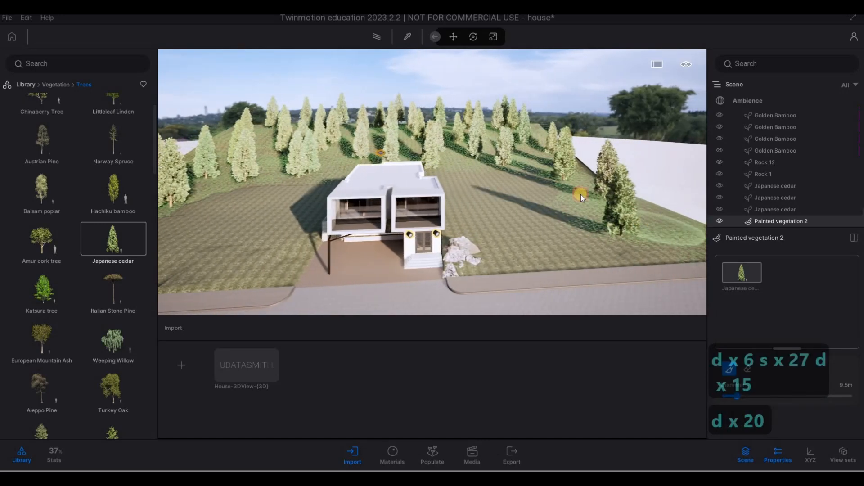
mouse_move(541, 163)
left_mouse_down()
mouse_move(523, 150)
mouse_move(464, 147)
left_mouse_up()
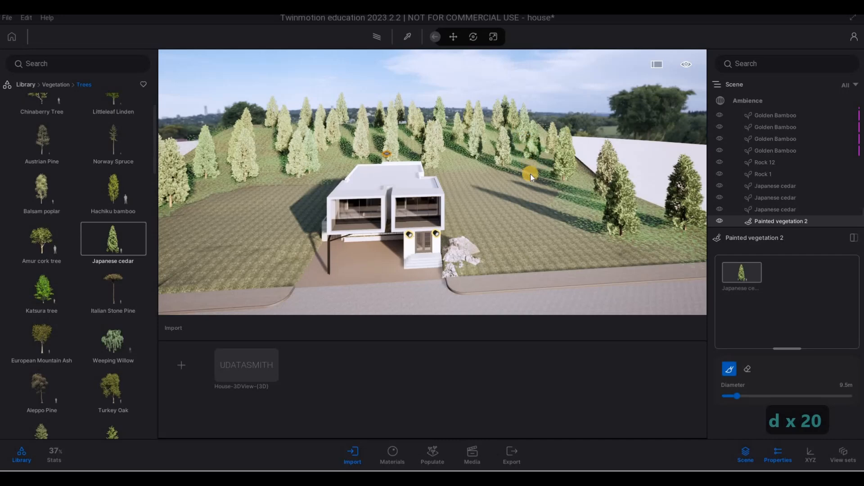
Set the brush diameter to 13.5 m and paint Japanese cedars on the lawn across the road.
key("s")
key("s")
key("s")
key("s")
key("s")
key("s")
key("s")
key("s")
key("s")
key("s")
key("s")
key("s")
key("s")
key("s")
key("s")
key("s")
key("s")
key("s")
key("s")
key("s")
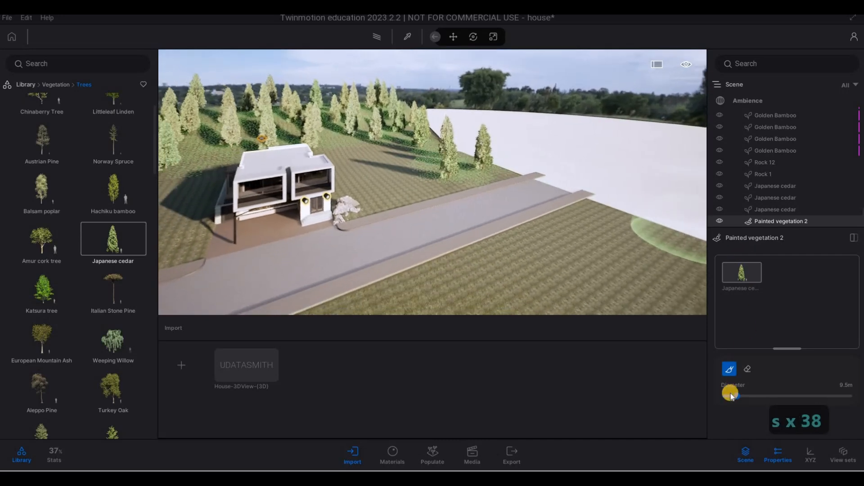
left_click(742, 395)
key("s")
key("s")
key("s")
key("s")
key("s")
key("s")
key("s")
key("s")
key("s")
key("s")
key("s")
key("s")
key("s")
key("s")
key("s")
key("s")
key("s")
key("s")
key("s")
key("s")
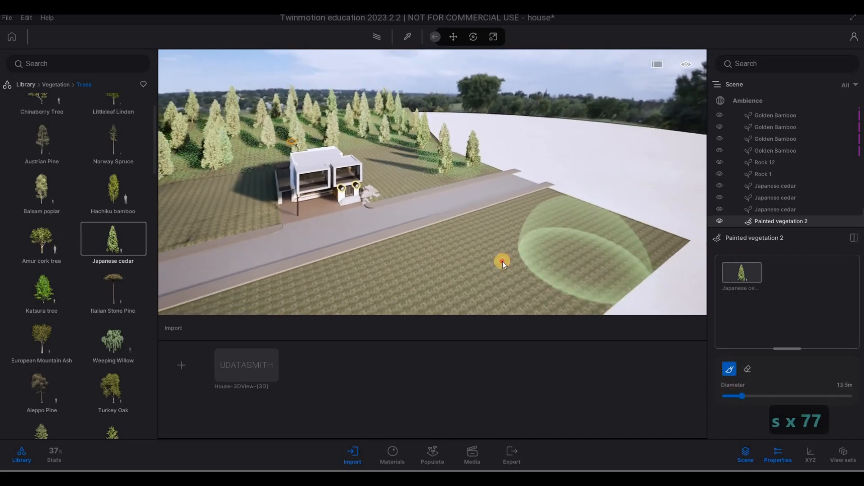
left_click(598, 241)
left_click(472, 275)
key("s")
key("a")
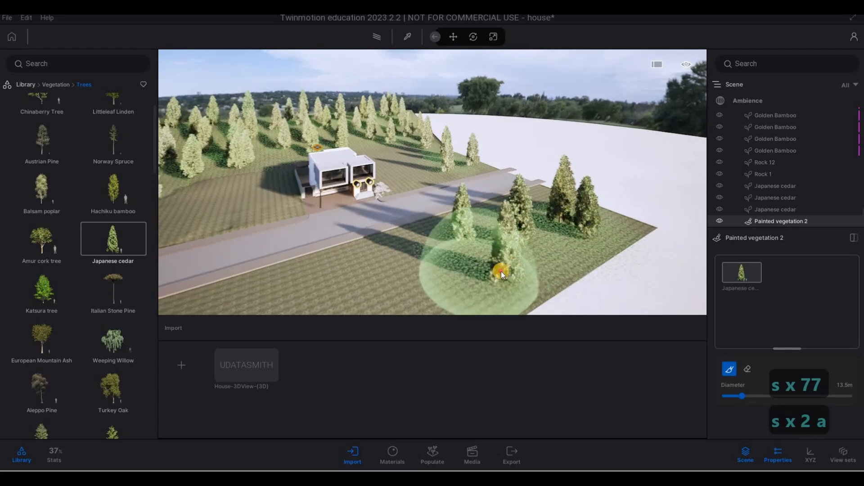
key("s")
key("a")
key("s")
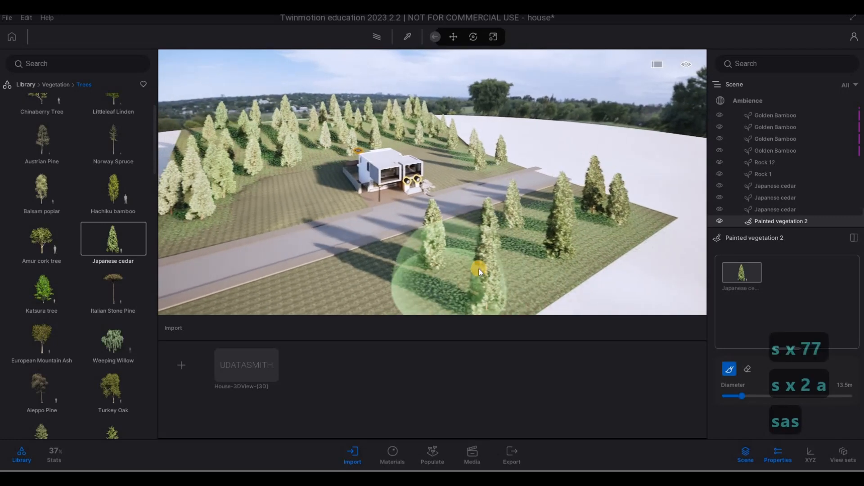
key("s")
key("e")
left_click(396, 285)
key("s")
key("a")
key("e")
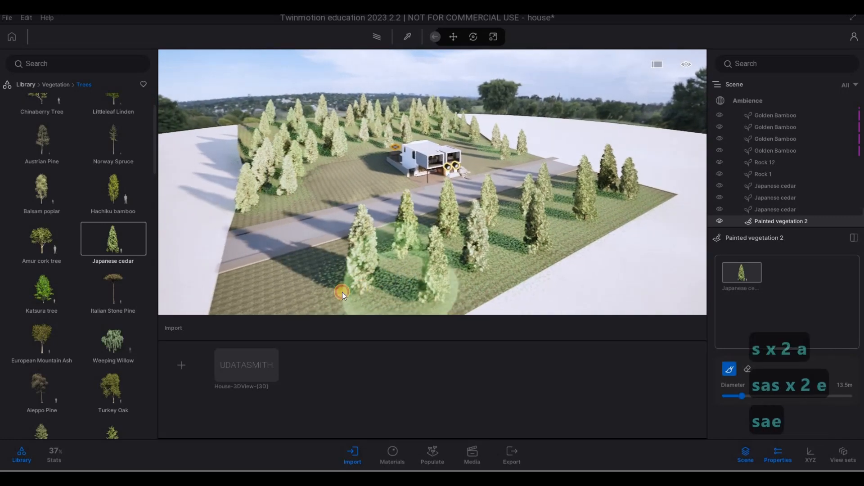
left_click(318, 296)
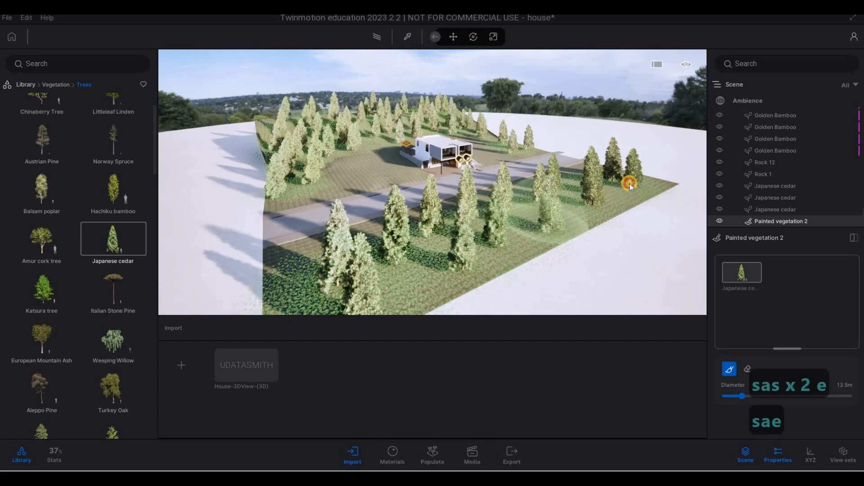
Orbit out to review the cedars planted around the whole site.
key("w")
key("w")
key("w")
key("w")
key("w")
key("w")
key("w")
key("w")
key("w")
key("w")
key("w")
key("w")
key("w")
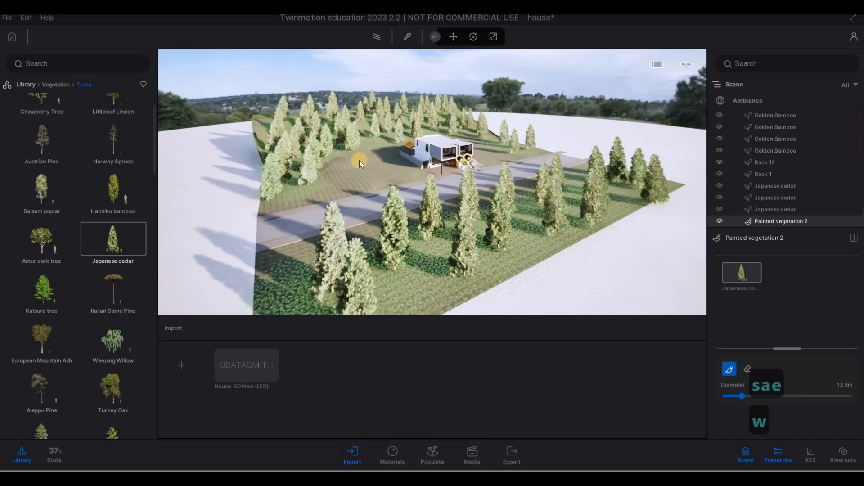
key("q")
key("q")
key("q")
key("q")
key("q")
key("q")
key("q")
key("q")
key("q")
key("q")
key("q")
key("q")
key("q")
key("q")
key("q")
key("q")
key("q")
key("q")
key("q")
key("q")
key("q")
key("q")
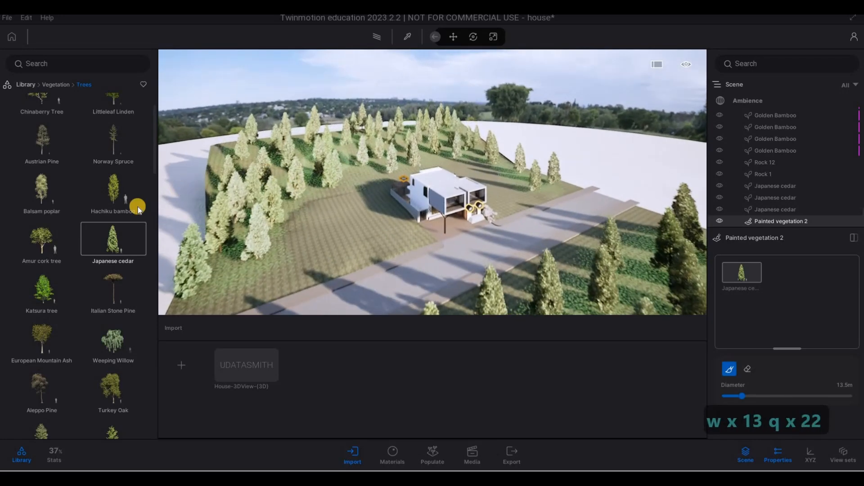
key("a")
key("a")
mouse_move(152, 224)
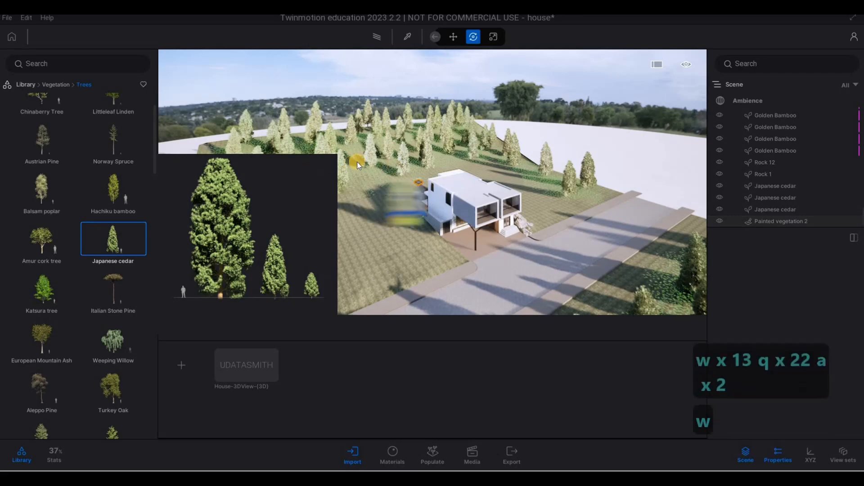
Fly in over the cedar rows on the hillside behind the house to inspect them.
key("w")
key("w")
key("w")
key("w")
key("a")
key("a")
key("a")
key("a")
key("a")
key("a")
key("a")
key("a")
key("a")
key("a")
key("a")
key("a")
key("a")
key("a")
key("a")
key("a")
key("a")
key("a")
key("a")
key("a")
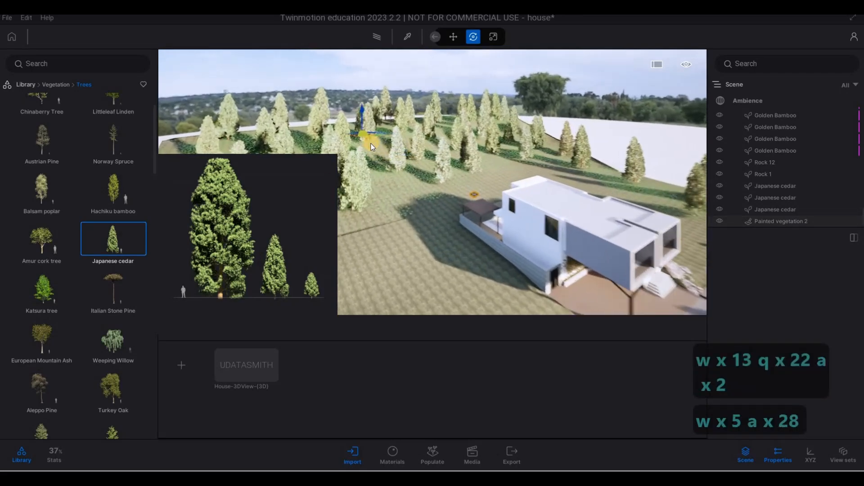
key("a")
key("a")
key("a")
key("a")
key("a")
key("a")
key("a")
key("a")
key("a")
key("a")
key("a")
key("a")
key("a")
key("a")
key("a")
key("a")
key("q")
key("q")
key("q")
key("q")
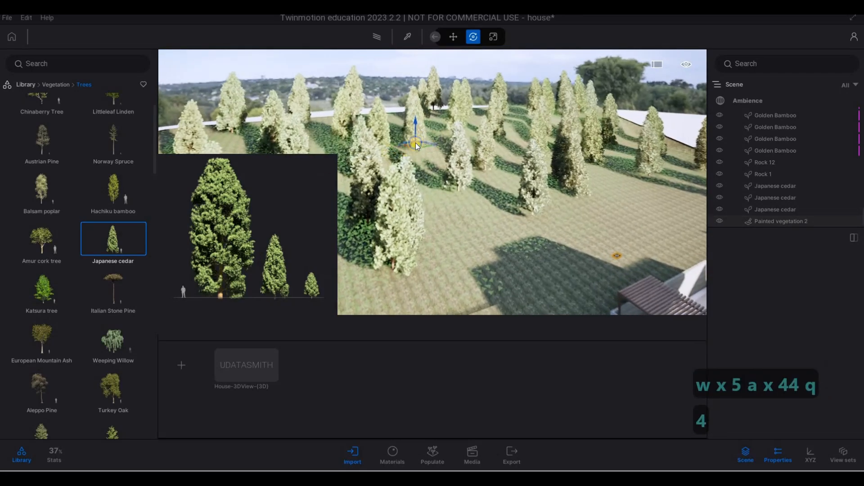
key("w")
key("q")
key("q")
key("q")
key("q")
key("q")
key("q")
key("q")
key("q")
key("q")
key("q")
key("s")
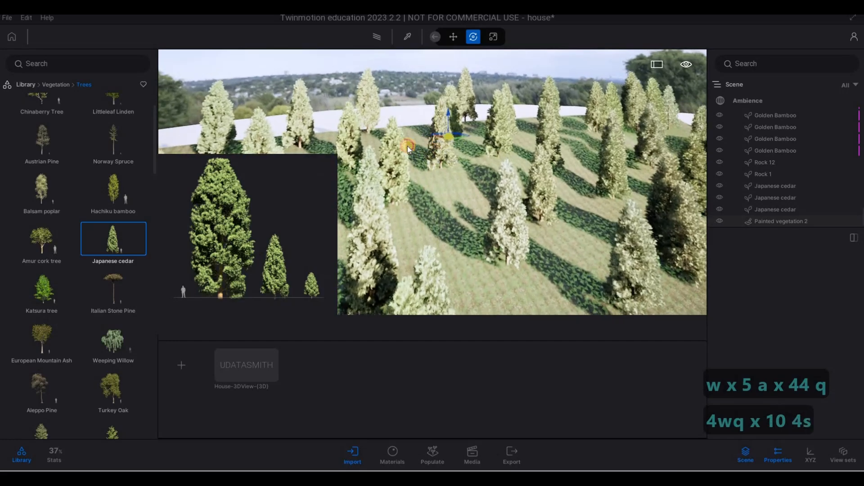
Fly across the site to review the painted cedars on the hillside, the slopes beside the house and across the road.
key("w")
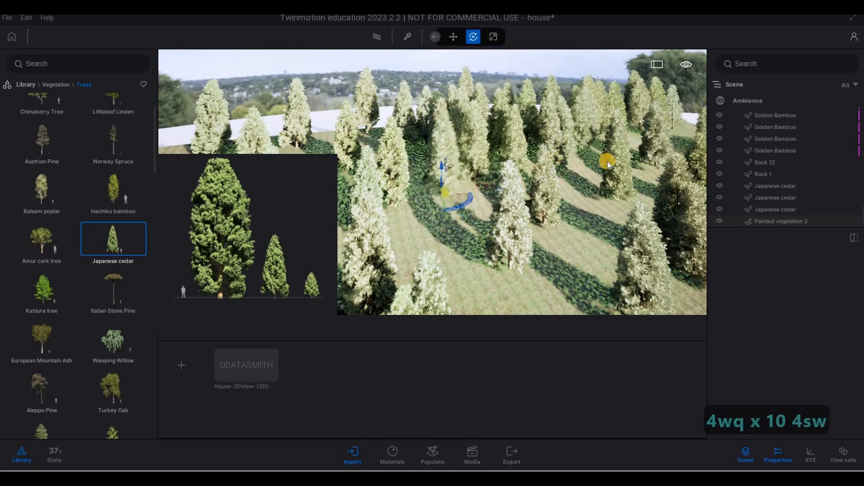
key("s")
key("d")
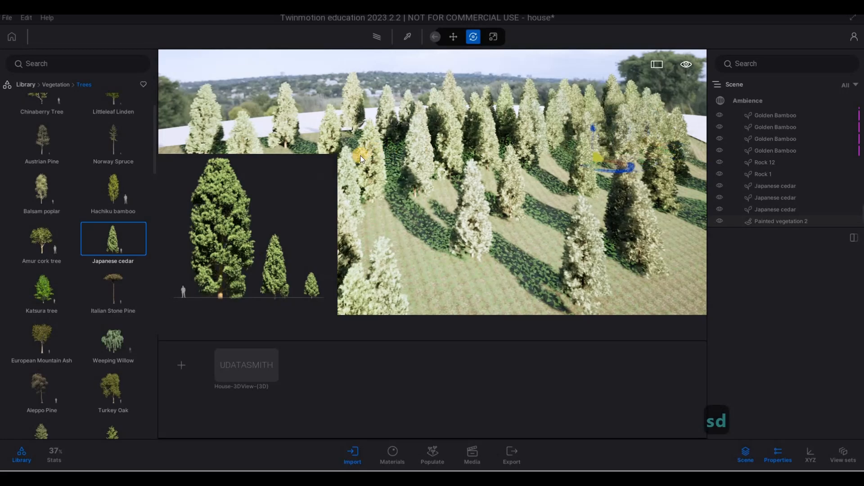
key("s")
key("a")
key("a")
key("a")
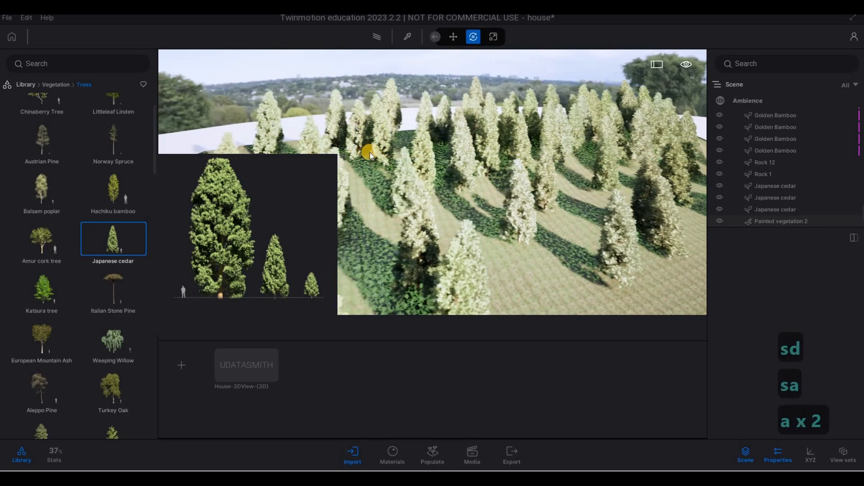
key("a")
key("s")
key("a")
key("s")
key("a")
key("s")
key("a")
key("s")
key("a")
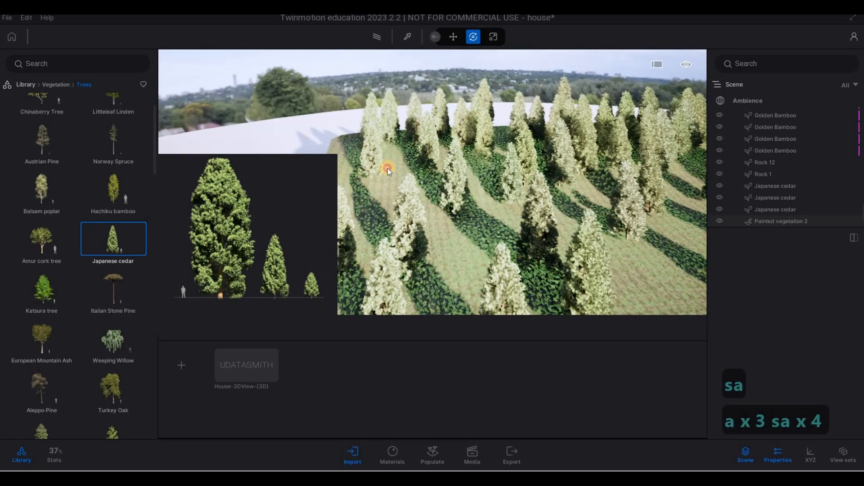
key("s")
key("s")
key("s")
key("s")
key("s")
key("s")
key("s")
key("s")
key("s")
key("s")
key("s")
key("s")
key("s")
key("s")
key("s")
key("s")
key("s")
key("s")
key("s")
key("s")
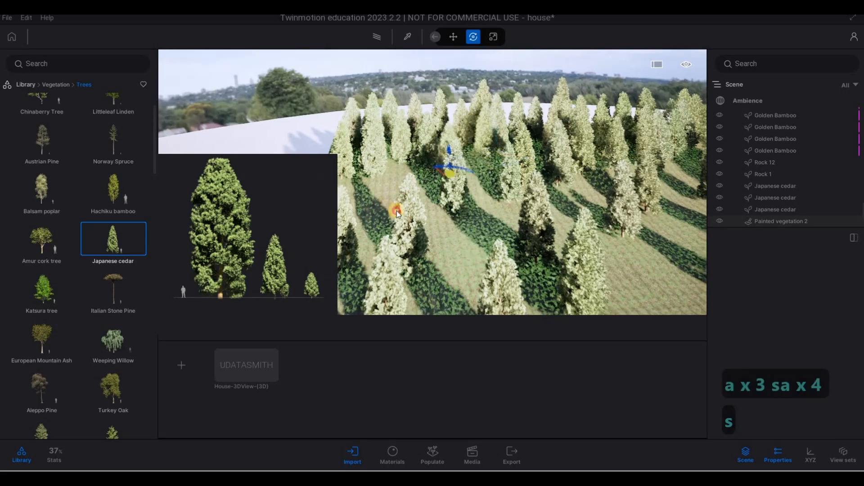
key("d")
key("s")
key("d")
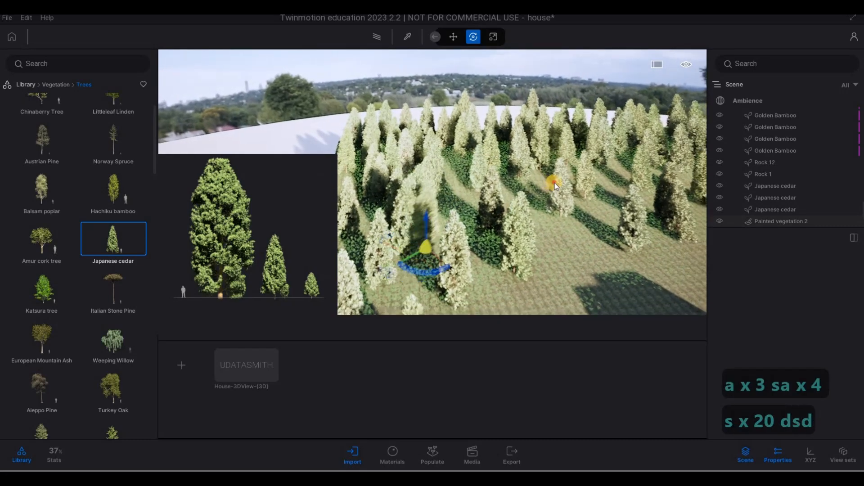
key("d")
key("d")
key("d")
key("d")
key("d")
key("d")
key("d")
key("d")
key("d")
key("d")
key("d")
key("d")
key("d")
key("d")
key("d")
key("d")
key("d")
key("d")
key("d")
key("d")
key("d")
key("d")
key("d")
key("d")
key("d")
key("d")
key("d")
key("d")
key("d")
key("d")
key("d")
key("d")
key("d")
key("d")
key("d")
key("d")
key("d")
key("d")
key("d")
key("d")
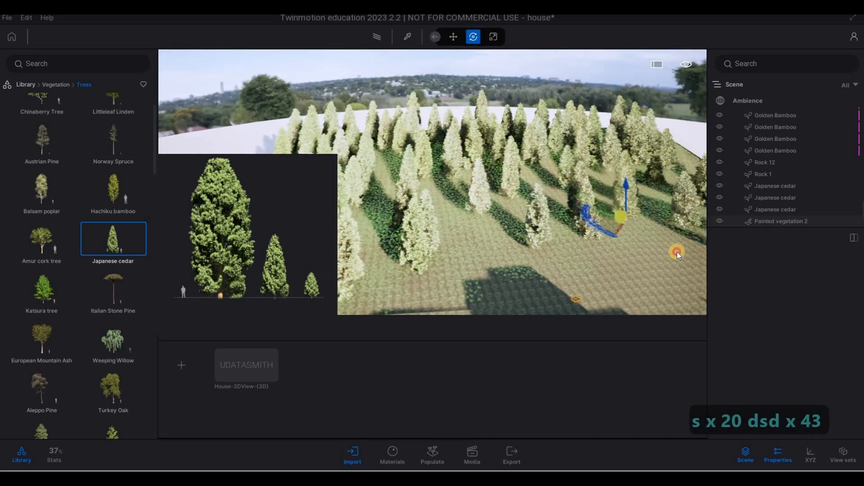
key("s")
left_click_drag(654, 206, 598, 139)
key("s")
key("d")
key("d")
key("d")
key("d")
key("d")
key("d")
key("d")
key("d")
key("d")
key("d")
key("d")
key("d")
key("d")
key("d")
key("d")
key("d")
key("d")
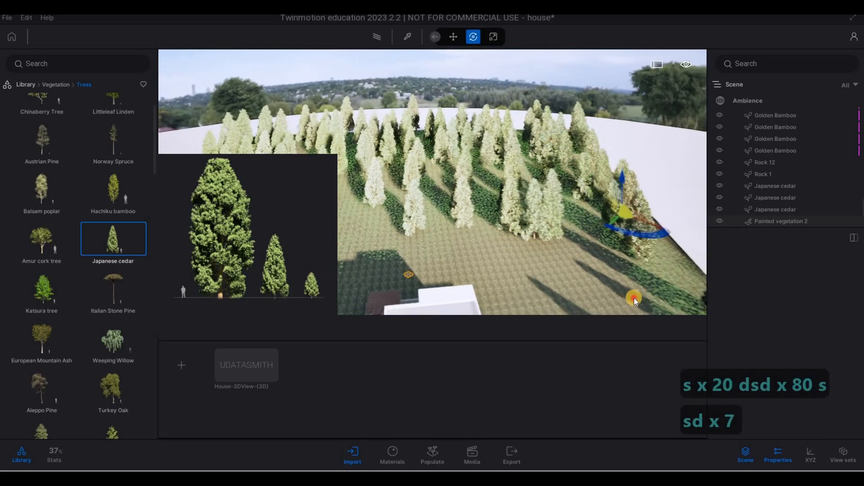
key("s")
key("e")
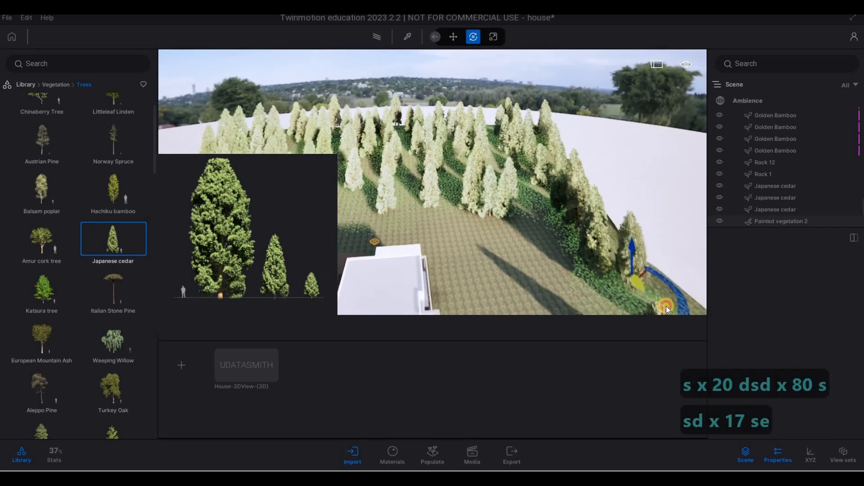
left_click(646, 294)
left_click_drag(533, 204, 412, 148)
key("a")
key("e")
key("e")
key("e")
key("e")
key("e")
key("e")
key("e")
key("e")
key("e")
key("e")
key("e")
key("e")
key("s")
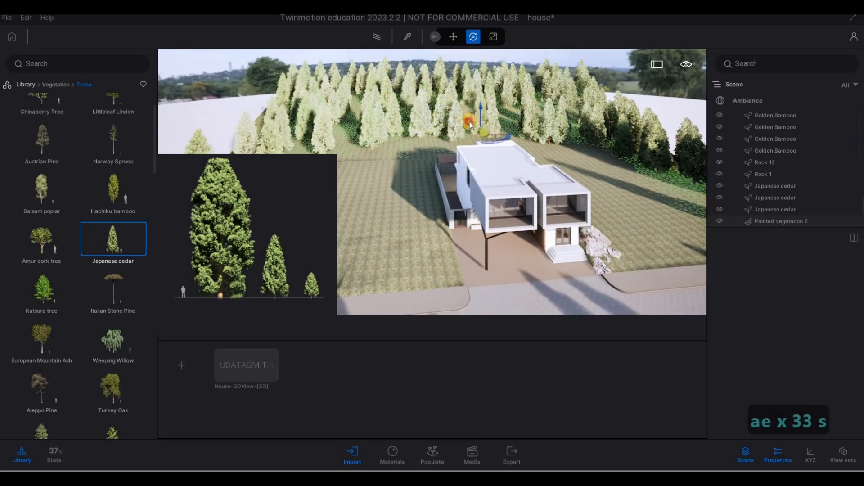
key("a")
key("e")
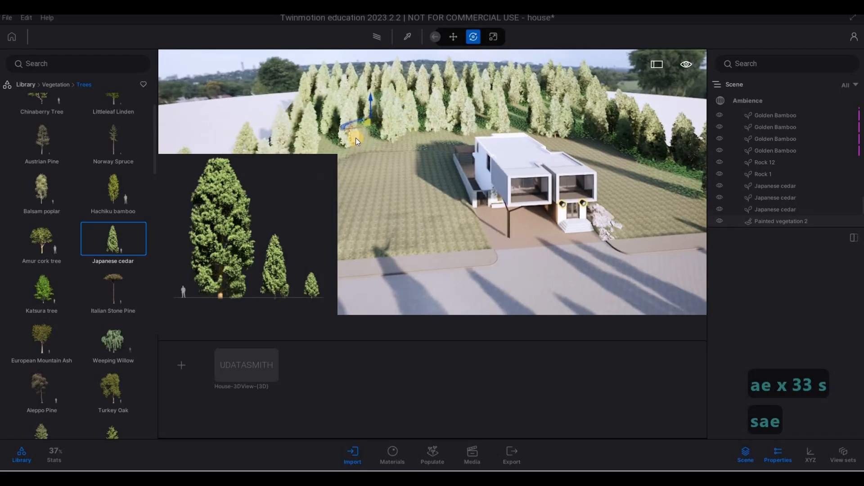
key("s")
key("e")
key("a")
key("a")
key("a")
key("a")
left_click_drag(372, 157, 652, 274)
key("s")
key("e")
key("e")
key("e")
key("e")
key("e")
key("e")
key("e")
key("e")
key("e")
key("e")
key("e")
key("e")
key("q")
key("d")
key("s")
key("s")
key("s")
key("s")
key("s")
key("s")
key("s")
key("s")
key("s")
key("s")
key("s")
key("d")
key("s")
key("s")
left_click_drag(480, 293, 679, 244)
key("d")
key("d")
key("d")
key("d")
key("d")
key("d")
key("d")
key("d")
key("d")
key("d")
key("d")
key("d")
key("d")
key("d")
key("d")
key("d")
key("d")
key("d")
key("d")
key("d")
key("d")
key("s")
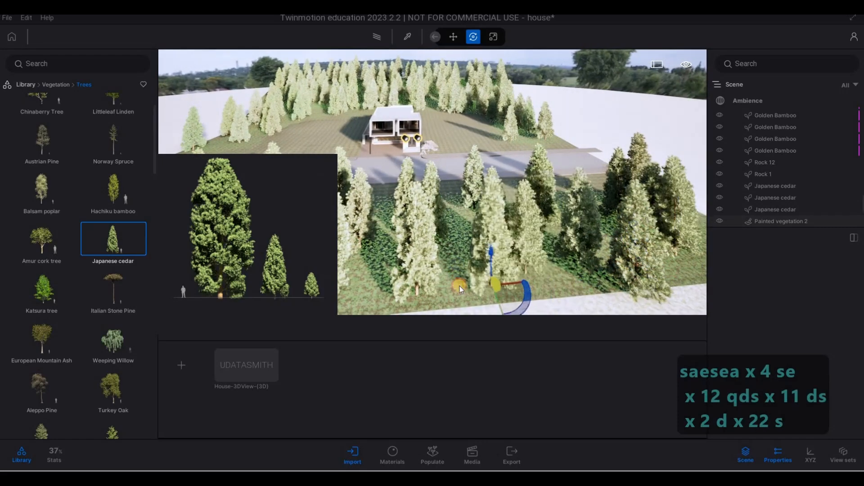
Fly down to ground level across the road and create a media image of the house's front view.
key("a")
key("a")
key("a")
key("a")
key("a")
key("a")
key("a")
key("a")
key("a")
key("a")
key("a")
key("a")
key("a")
key("a")
key("a")
key("a")
key("a")
key("a")
key("a")
key("a")
left_click_drag(436, 270, 544, 182)
key("a")
key("a")
key("a")
key("a")
key("a")
key("a")
key("a")
key("a")
key("a")
key("a")
key("a")
key("a")
key("a")
key("a")
key("a")
key("a")
key("a")
key("a")
key("a")
key("a")
key("a")
key("a")
key("a")
key("a")
key("a")
key("a")
key("a")
key("a")
key("a")
key("a")
key("a")
key("a")
key("a")
key("a")
key("a")
key("a")
key("a")
key("a")
key("a")
key("a")
key("w")
key("w")
key("w")
key("w")
key("w")
key("w")
key("w")
key("w")
key("Escape")
key("w")
key("w")
key("w")
key("w")
key("w")
key("w")
key("w")
key("w")
key("w")
key("w")
key("w")
key("w")
key("w")
key("a")
key("d")
key("e")
right_click_drag(526, 171, 428, 230)
key("q")
key("a")
key("e")
key("q")
key("a")
key("a")
key("w")
key("w")
key("e")
key("d")
key("q")
key("s")
key("d")
key("s")
key("a")
key("q")
key("a")
key("s")
key("s")
key("e")
key("s")
key("e")
key("d")
key("q")
key("a")
key("e")
key("s")
key("s")
key("w")
key("w")
key("w")
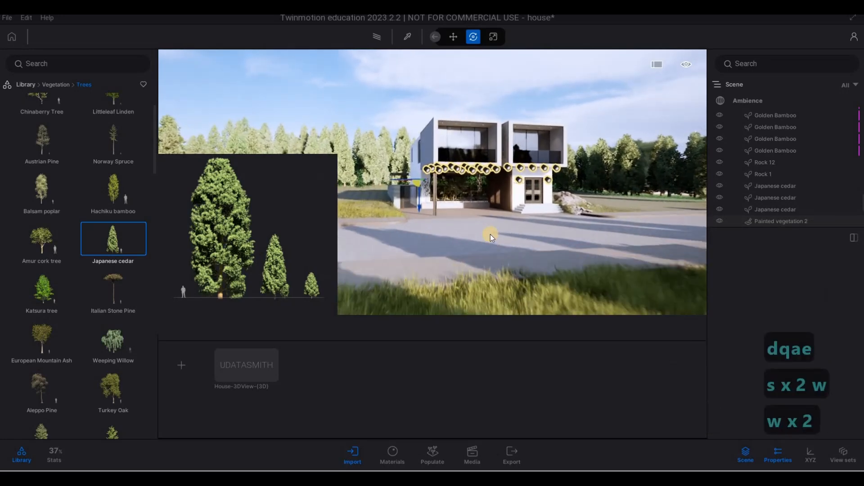
key("F1")
key("d")
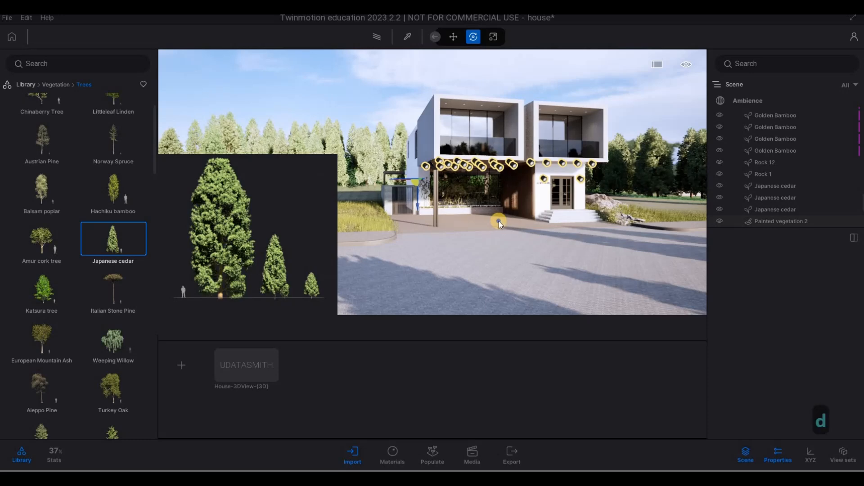
key("w")
key("d")
key("a")
key("s")
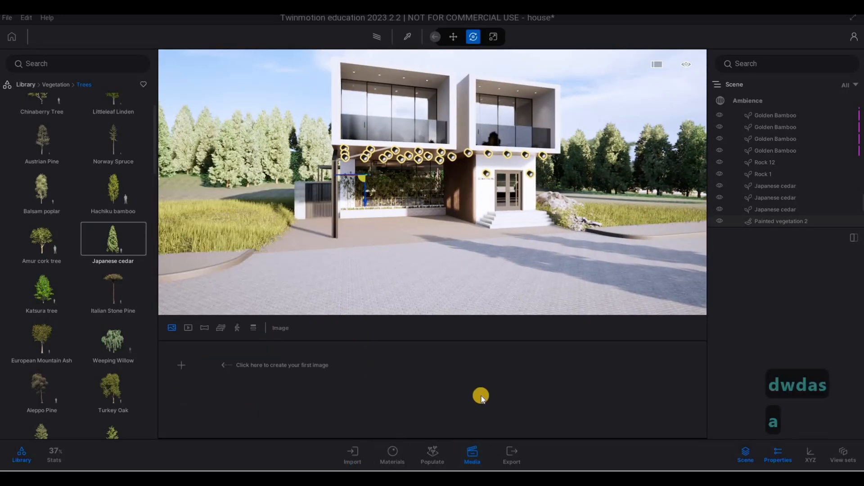
key("a")
key("s")
key("s")
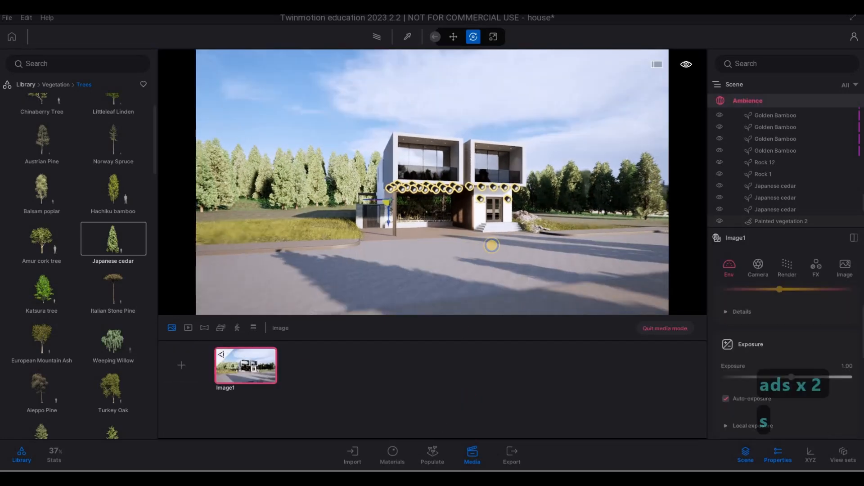
Reframe the image view lower, looking through the foreground grass toward the house.
key("e")
key("q")
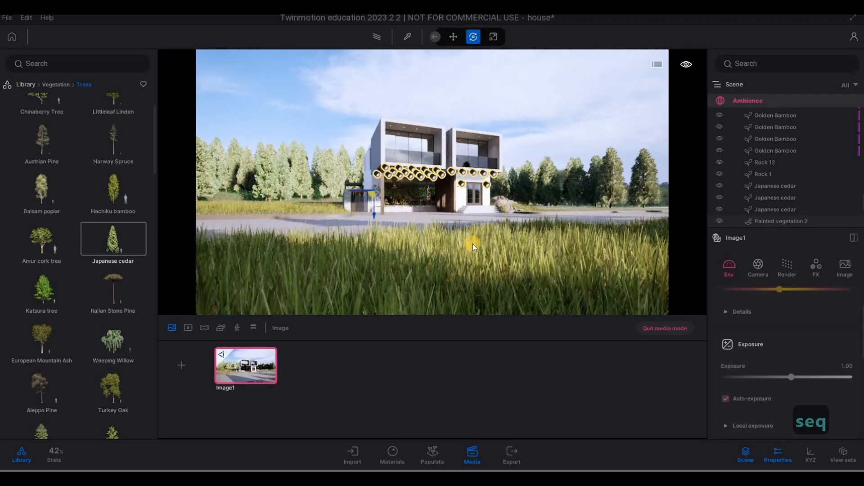
key("w")
key("a")
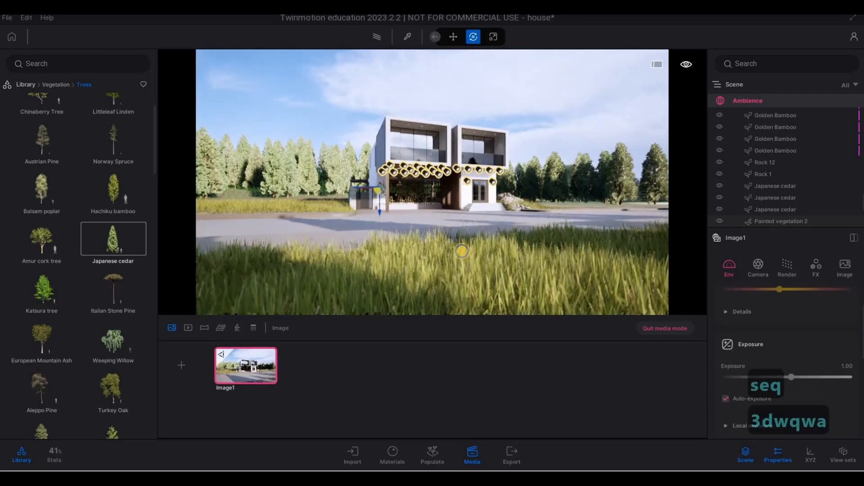
key("w")
key("w")
key("w")
key("w")
key("w")
key("w")
key("w")
key("w")
key("w")
key("w")
key("w")
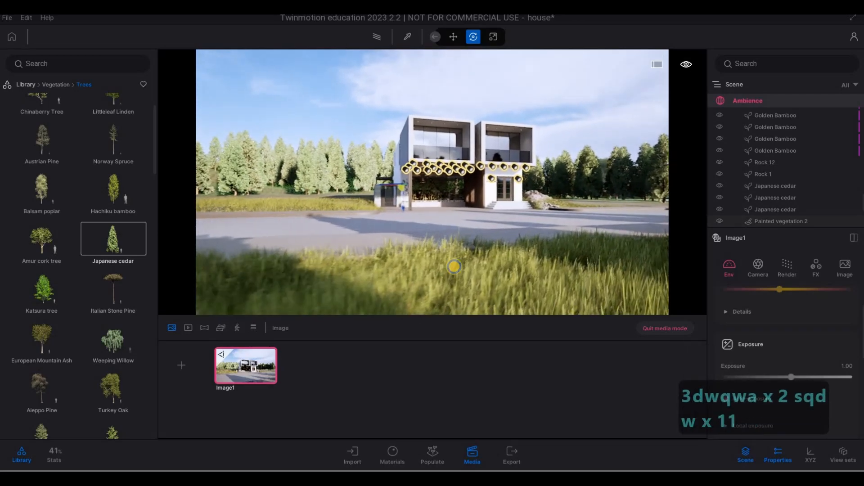
key("d")
key("d")
key("d")
key("e")
key("d")
key("w")
key("a")
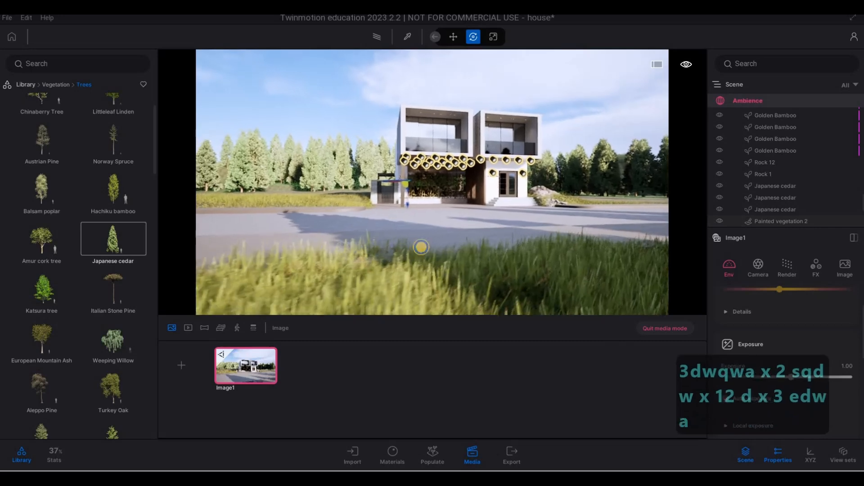
key("e")
key("a")
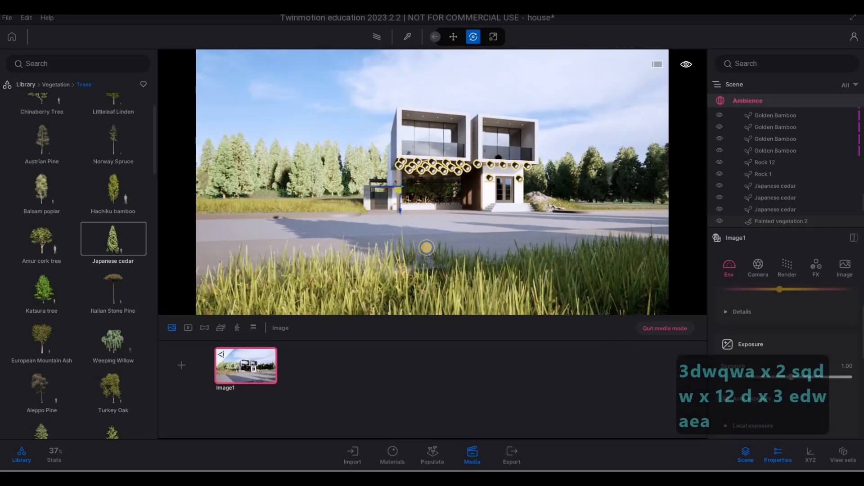
key("s")
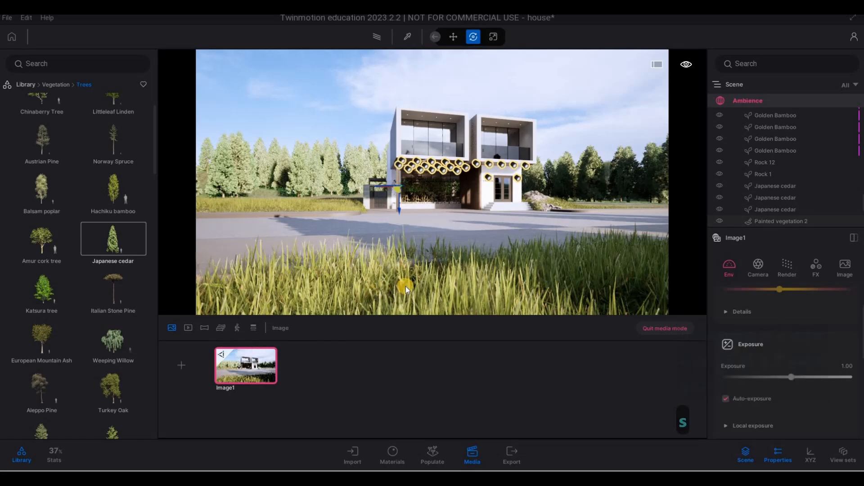
Turn on the path tracer and update Image1 with the current view.
left_click(377, 41)
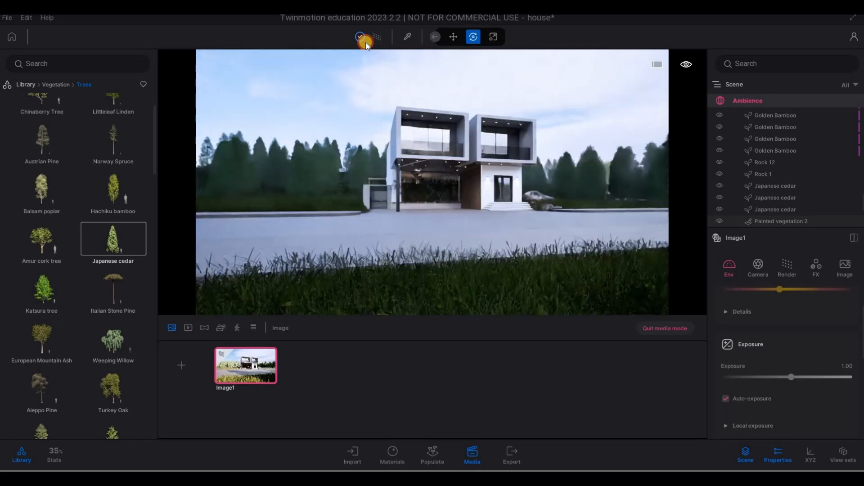
left_click(354, 79)
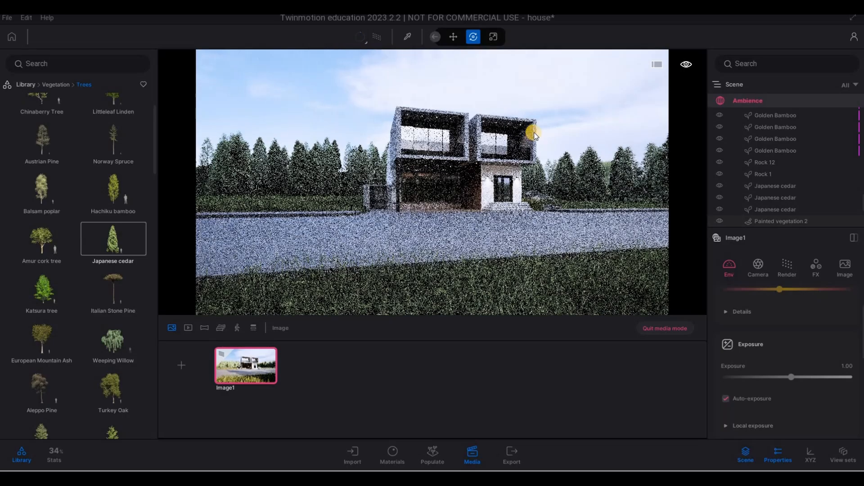
left_click(251, 349)
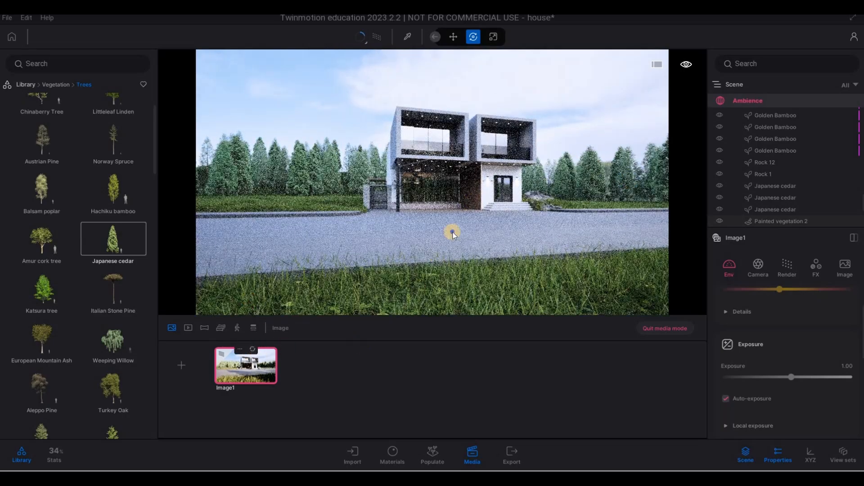
Nudge the view slightly, update Image1 again and quit media mode.
key("a")
right_click_drag(453, 232, 468, 233)
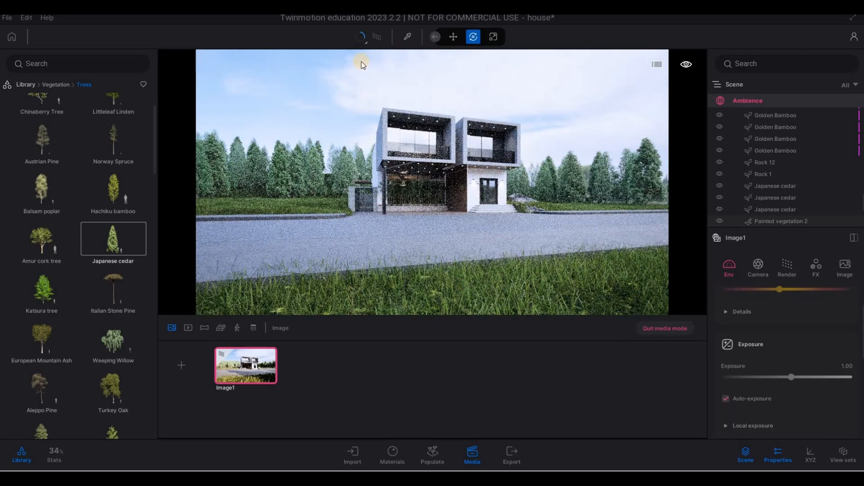
left_click(257, 349)
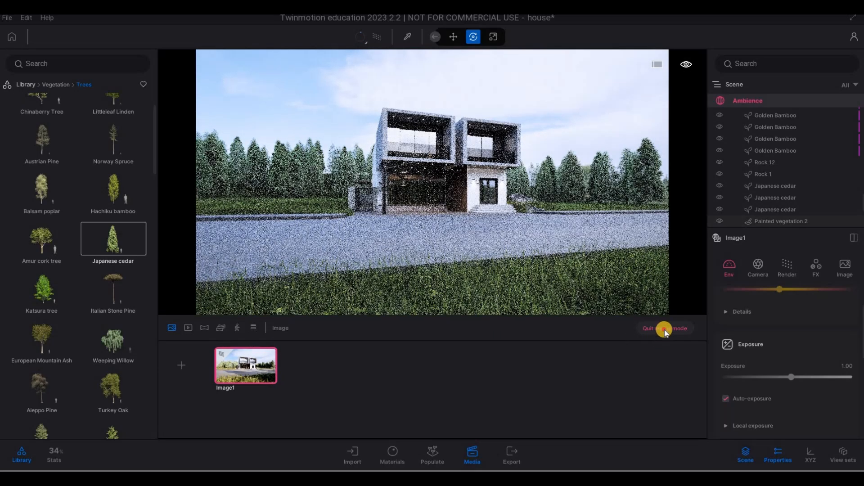
left_click(689, 332)
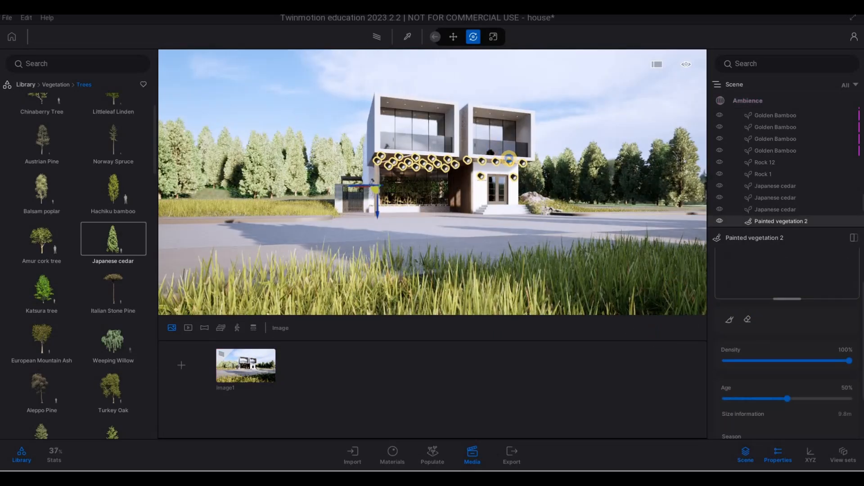
key("a")
key("q")
key("a")
key("w")
key("e")
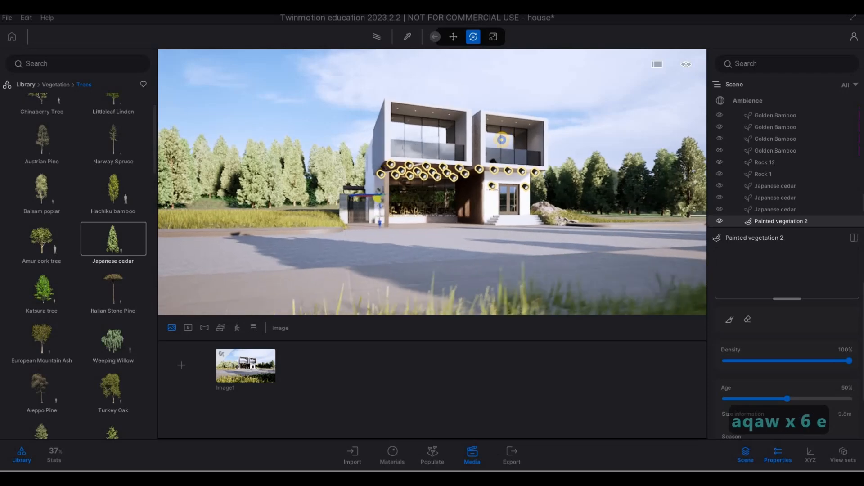
Select the scene's Ambience and shift the time of day slightly earlier.
key("q")
key("e")
key("q")
key("e")
key("q")
key("e")
key("q")
key("e")
key("q")
key("e")
key("q")
key("e")
key("q")
key("e")
key("q")
key("e")
key("q")
key("e")
key("q")
key("e")
key("q")
key("e")
key("q")
key("d")
key("d")
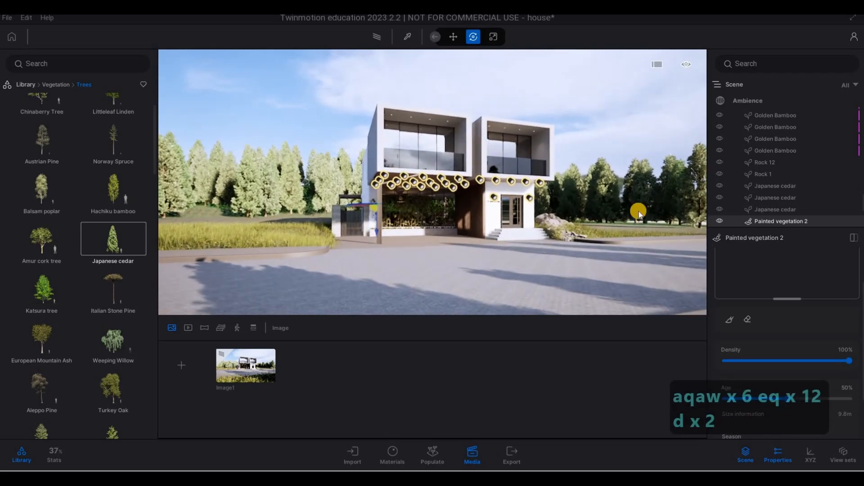
key("s")
scroll(771, 274, "down", 2)
scroll(763, 300, "up", 5)
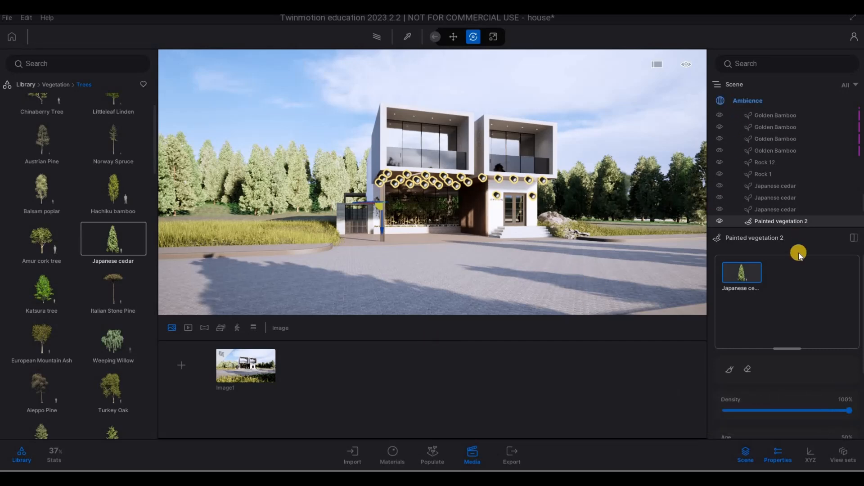
left_click(771, 101)
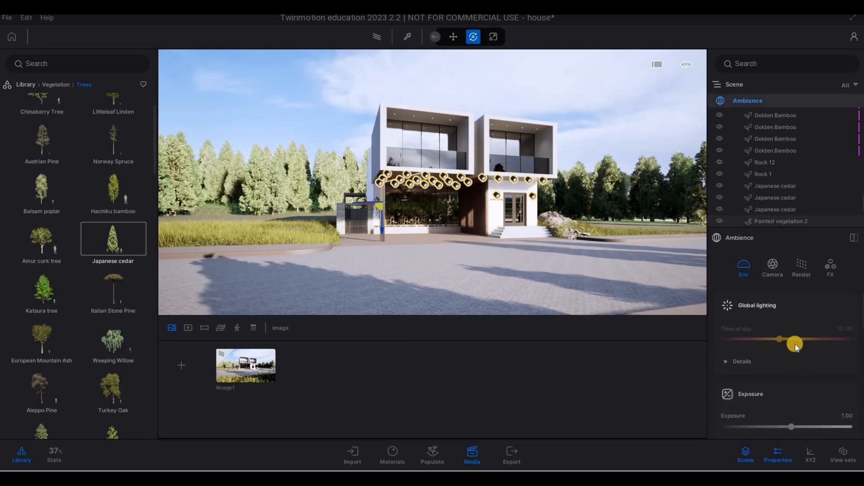
scroll(790, 333, "down", 1)
left_click_drag(785, 324, 779, 324)
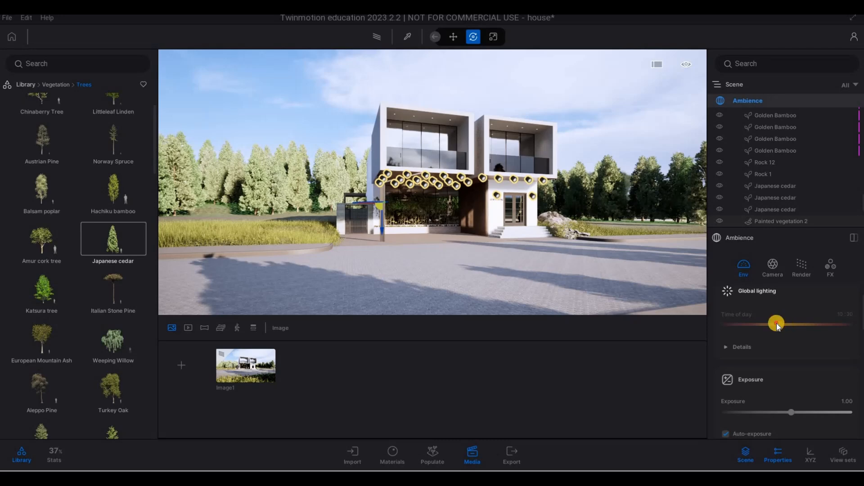
Review the ambience's FX, Camera and Render settings, including the path tracer and Lumen options.
scroll(804, 360, "down", 2)
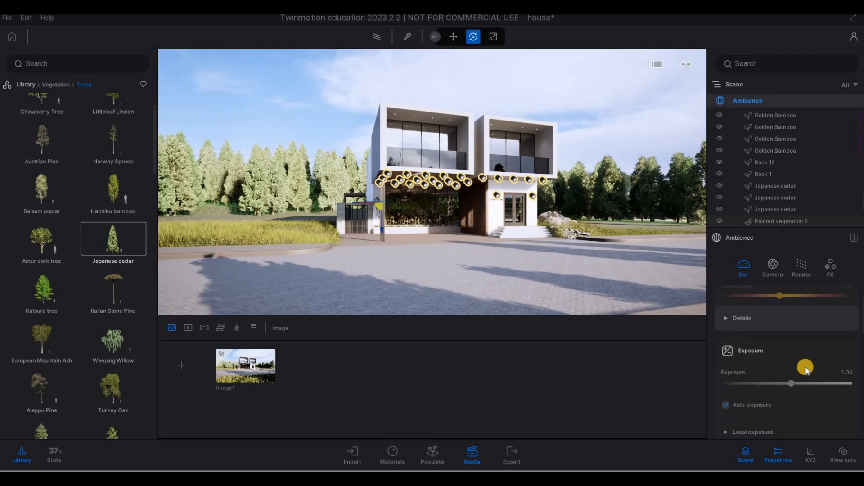
left_click(830, 268)
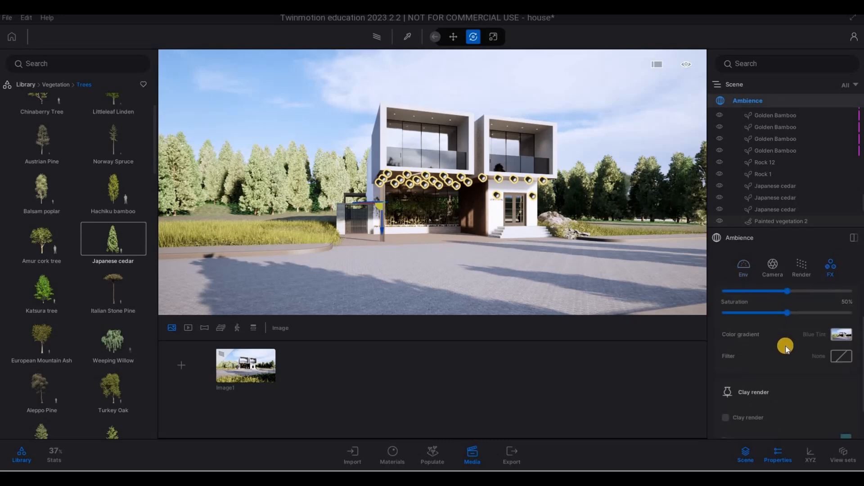
scroll(788, 346, "down", 3)
scroll(814, 337, "up", 4)
left_click(803, 270)
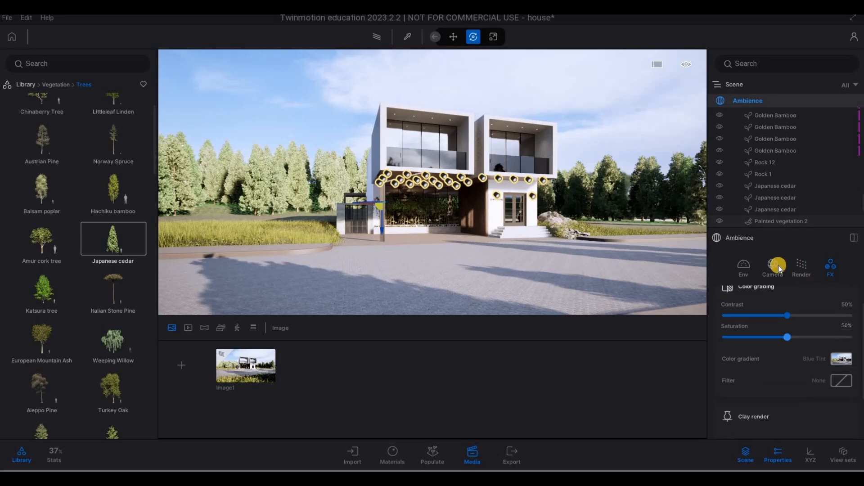
left_click(777, 265)
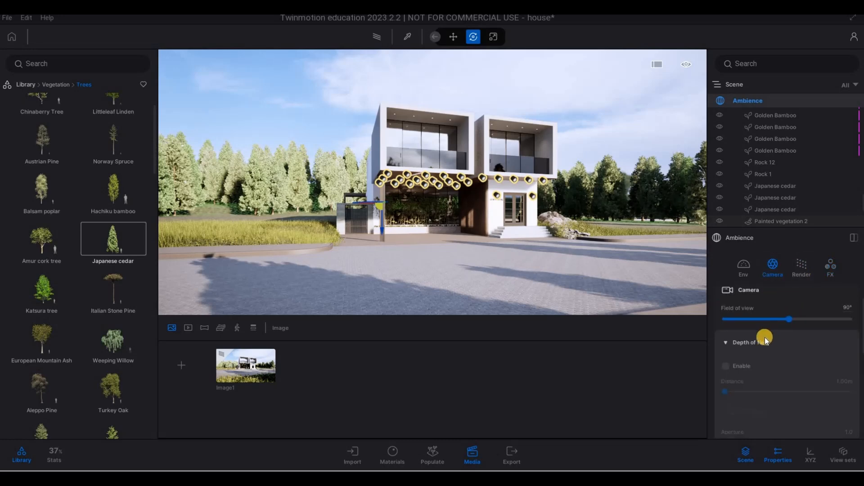
scroll(745, 362, "up", 1)
scroll(758, 352, "down", 5)
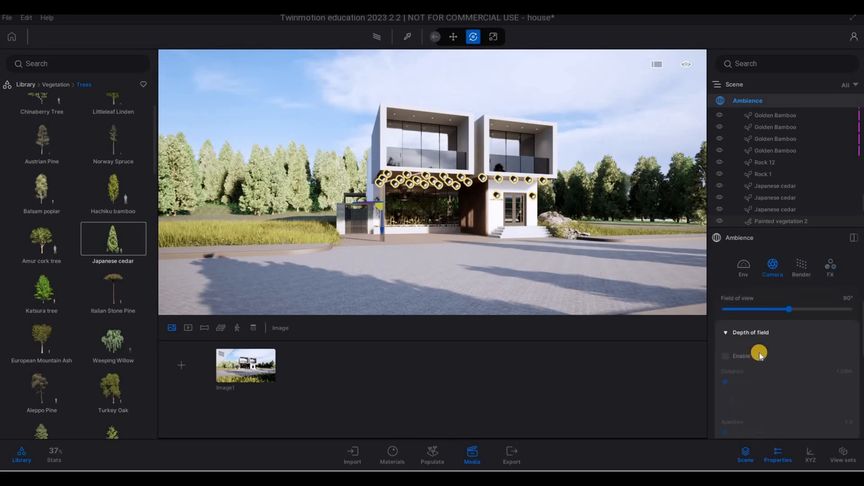
scroll(758, 371, "down", 6)
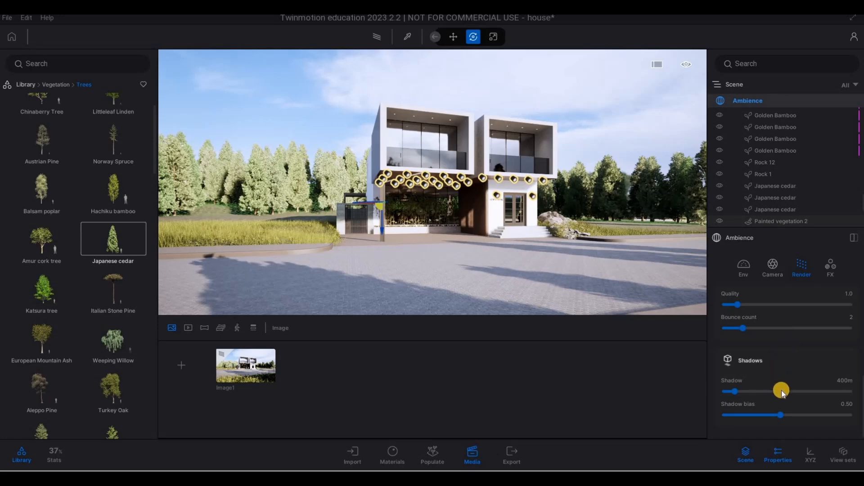
scroll(783, 387, "up", 3)
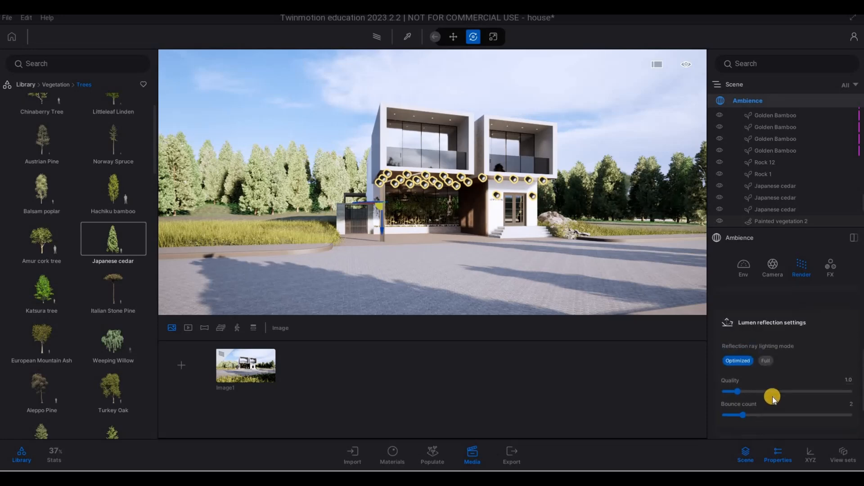
scroll(773, 389, "up", 1)
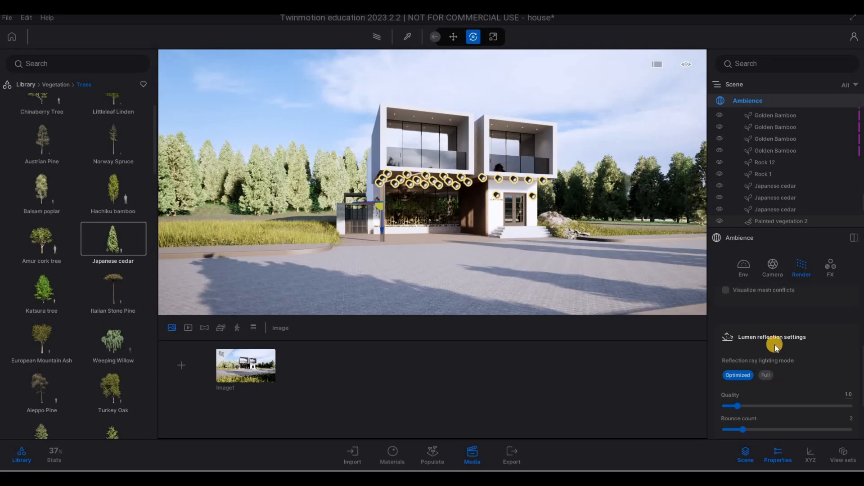
scroll(775, 346, "up", 5)
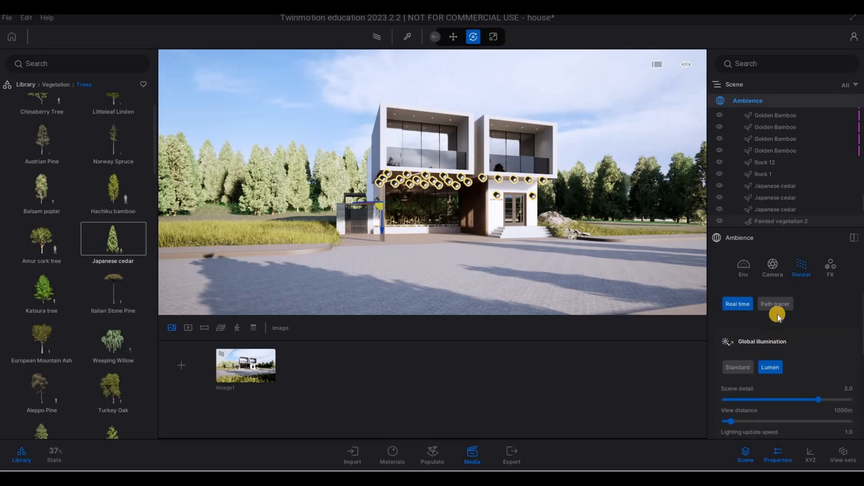
Set the weather slider about halfway toward cloudy in the ambience's environment settings.
scroll(781, 324, "down", 1)
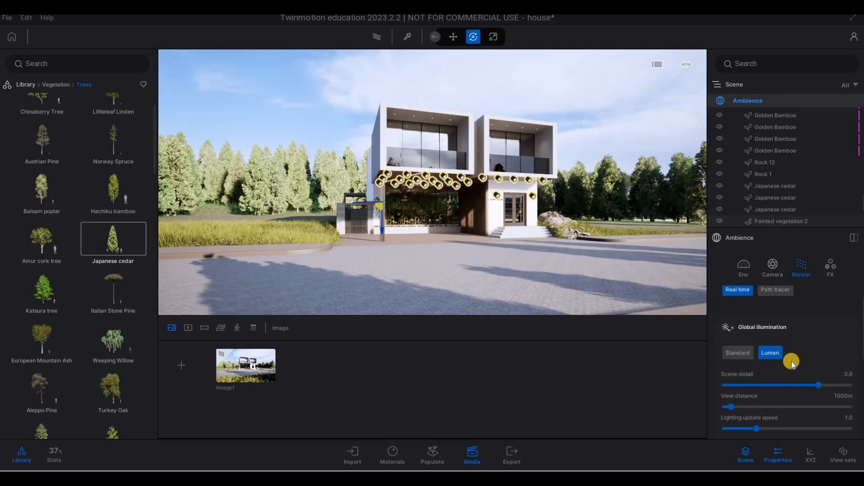
scroll(791, 365, "down", 4)
scroll(786, 349, "down", 5)
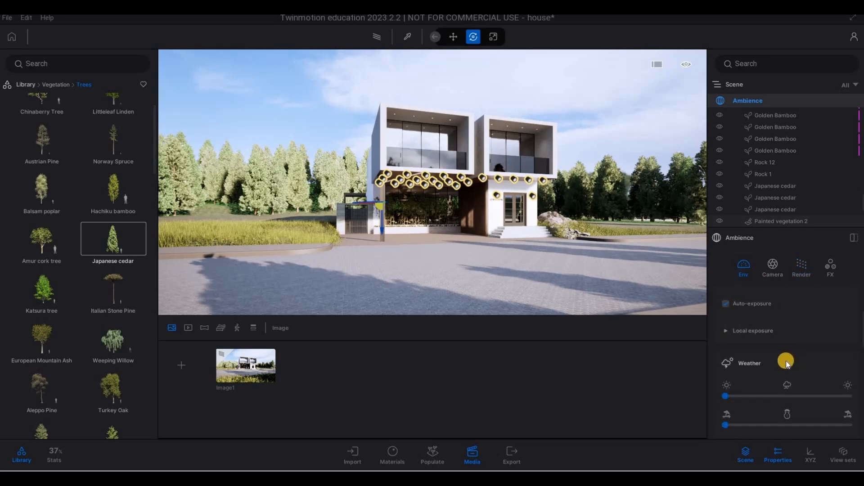
scroll(787, 364, "down", 5)
left_click_drag(727, 325, 783, 320)
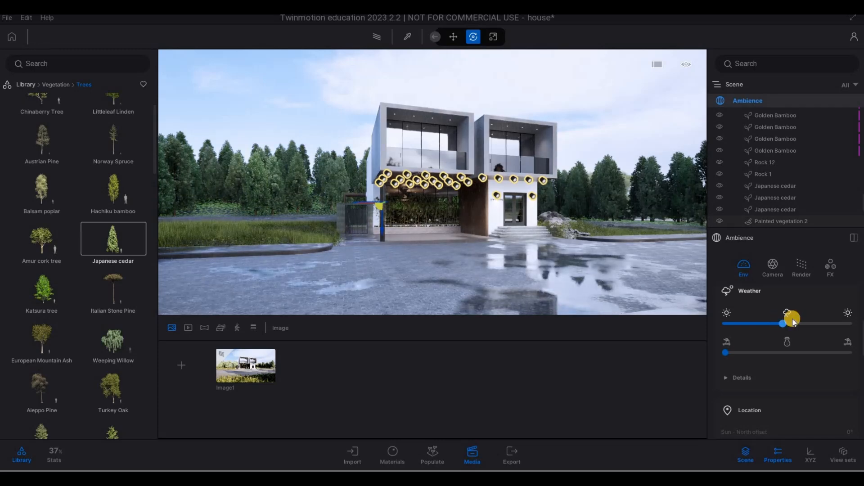
Adjust the ambience exposure for the path-traced view, settling on 2.08.
scroll(788, 336, "up", 4)
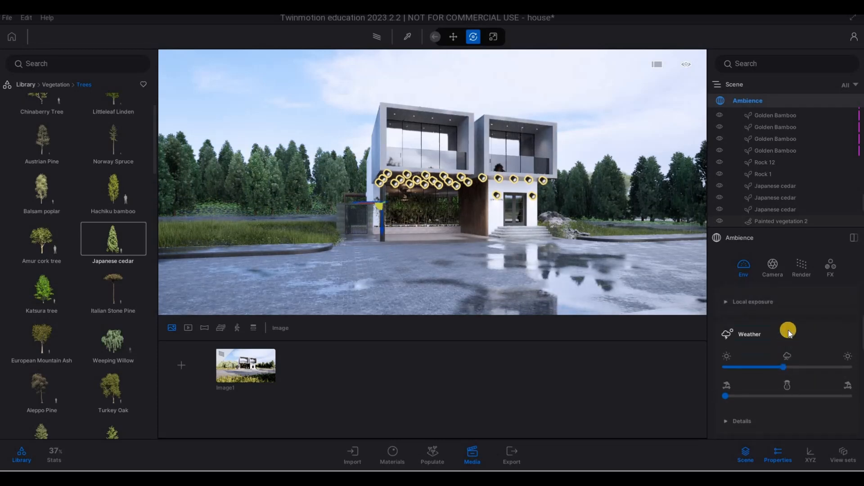
left_click_drag(792, 352, 799, 350)
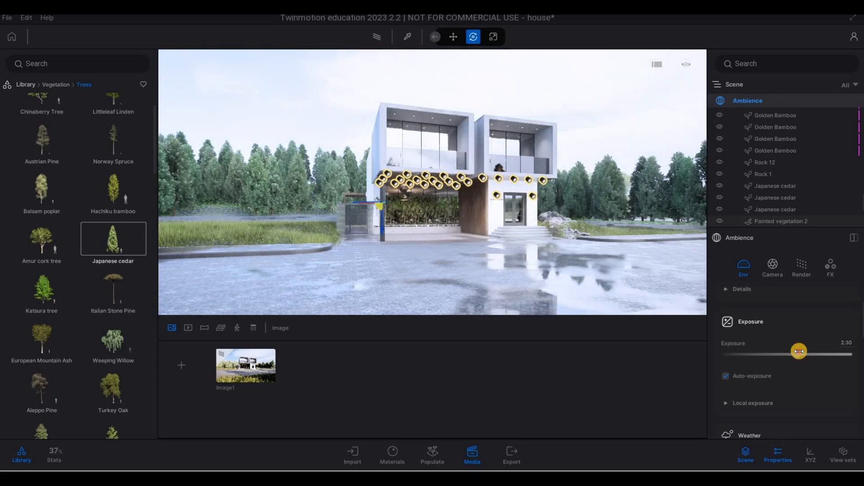
key("d")
key("d")
key("s")
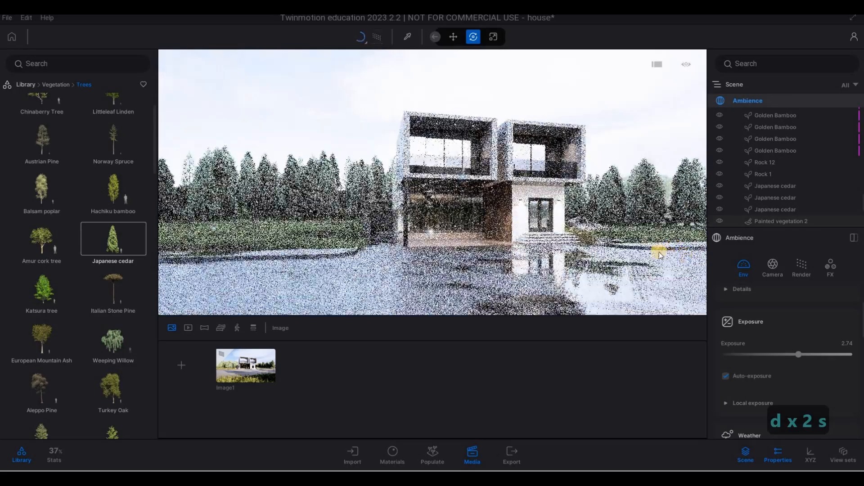
key("a")
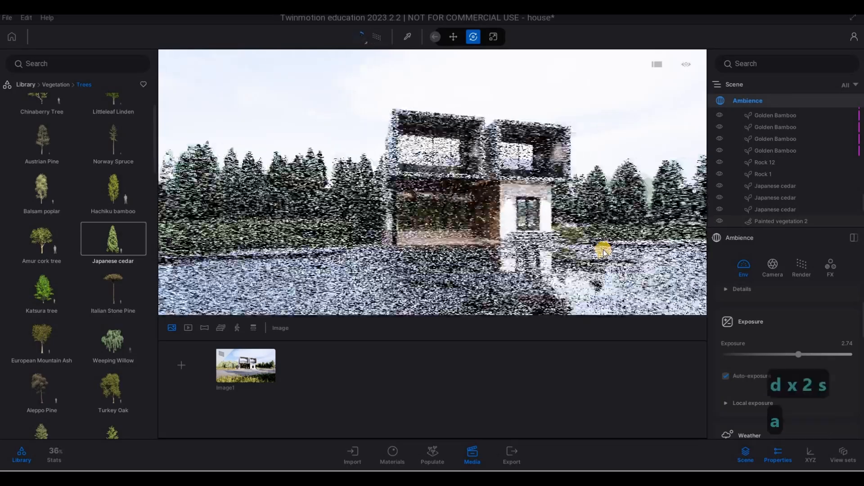
key("w")
key("e")
key("q")
key("e")
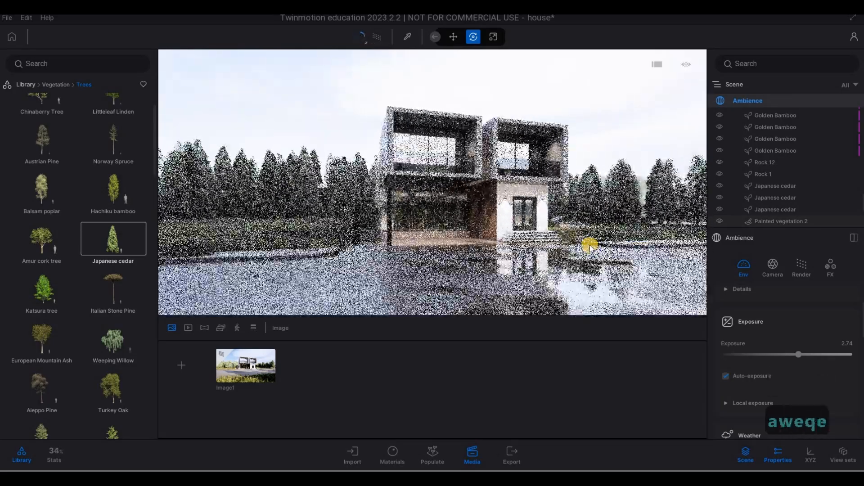
key("s")
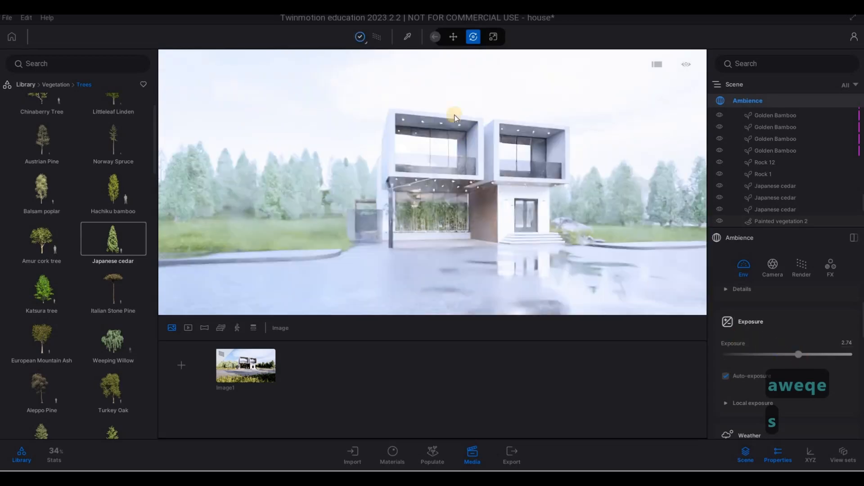
left_click(360, 37)
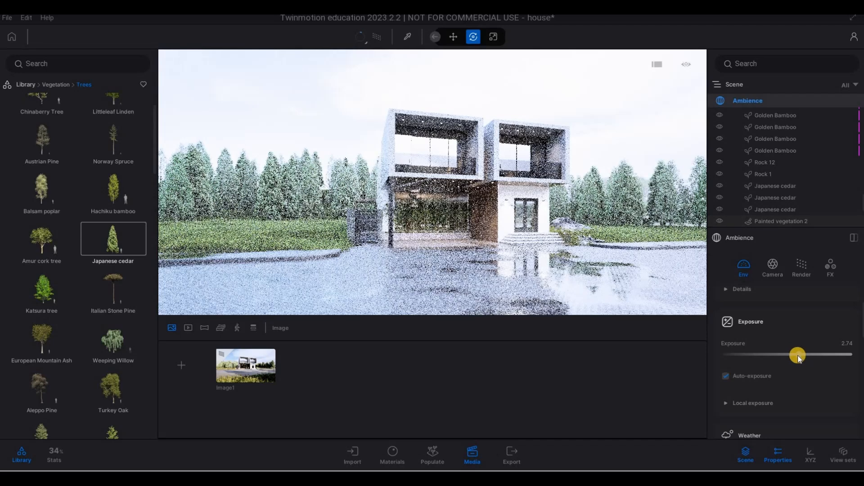
left_click(798, 356)
left_click_drag(798, 356, 793, 356)
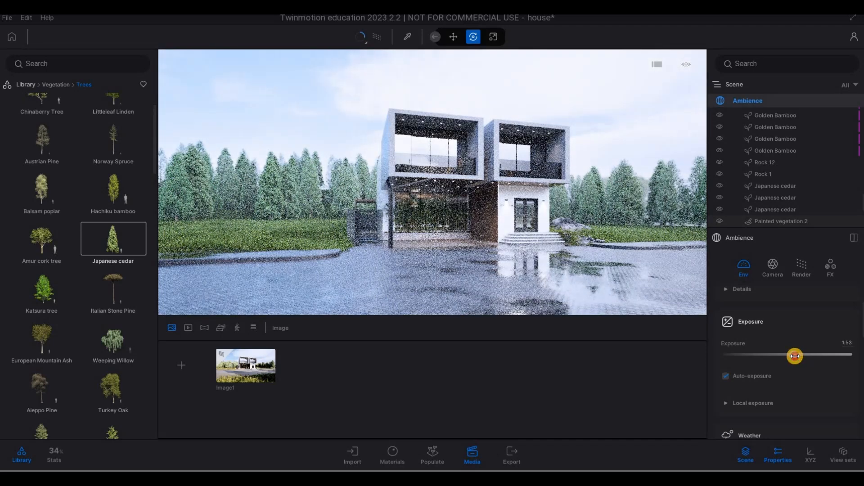
left_click_drag(796, 356, 797, 356)
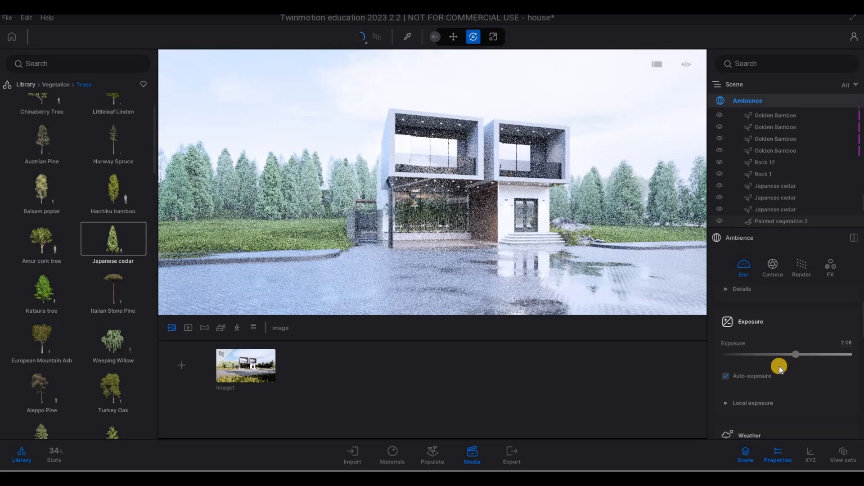
Nudge the precipitation weather slider up slightly and fine-tune the cloudiness slider.
scroll(771, 383, "down", 5)
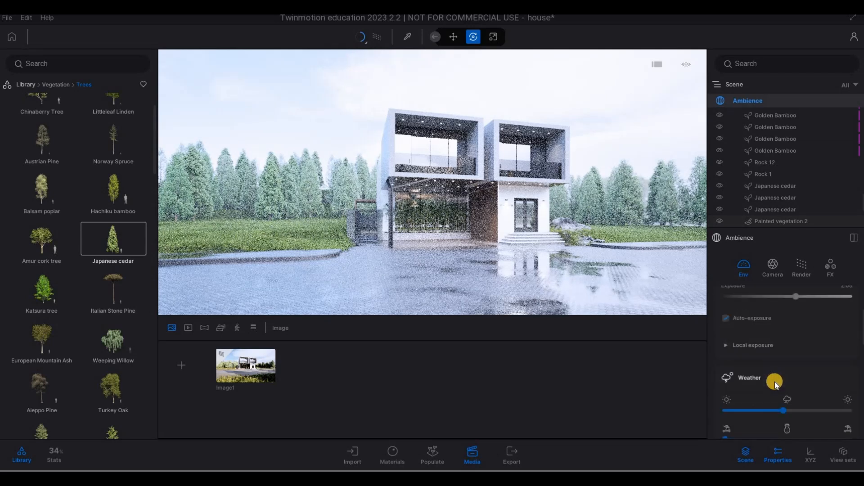
scroll(777, 376, "down", 3)
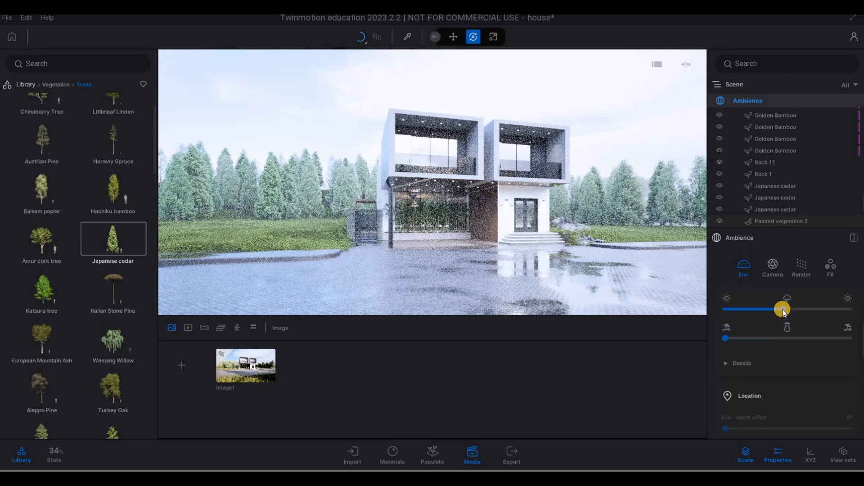
left_click_drag(732, 338, 734, 338)
left_click_drag(780, 310, 781, 310)
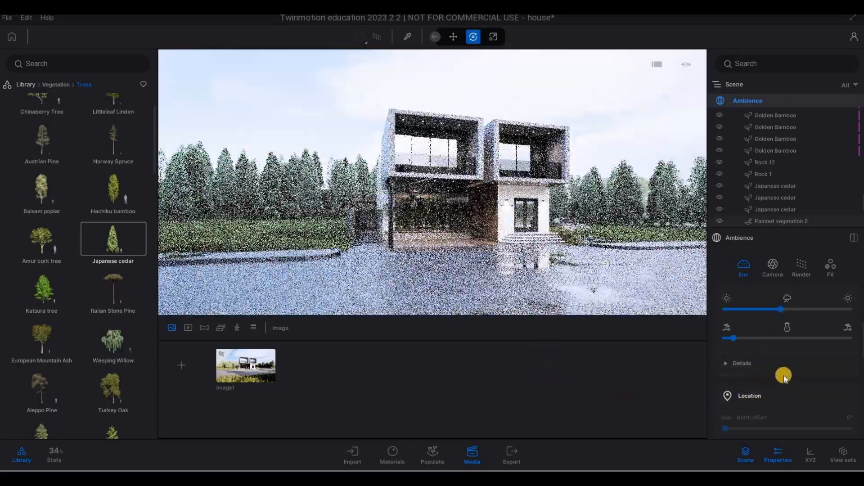
Raise the HDRI environment intensity to 3.28.
scroll(761, 383, "down", 3)
scroll(760, 366, "up", 3)
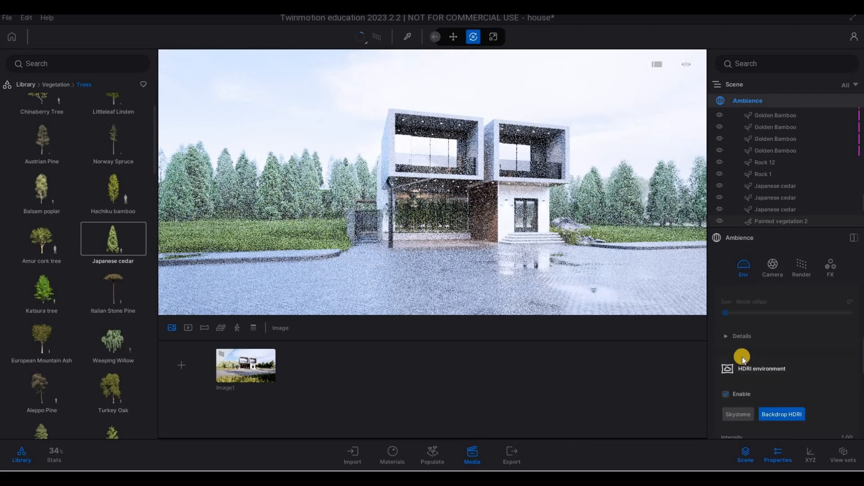
scroll(764, 383, "down", 5)
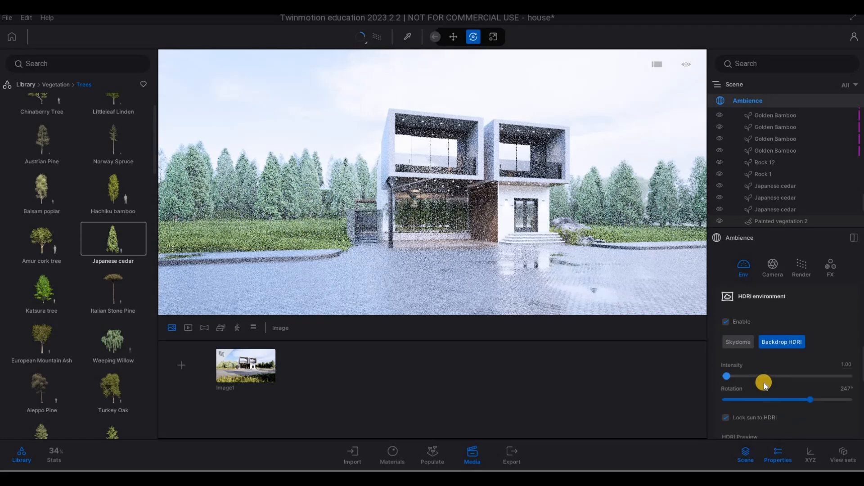
scroll(727, 311, "down", 1)
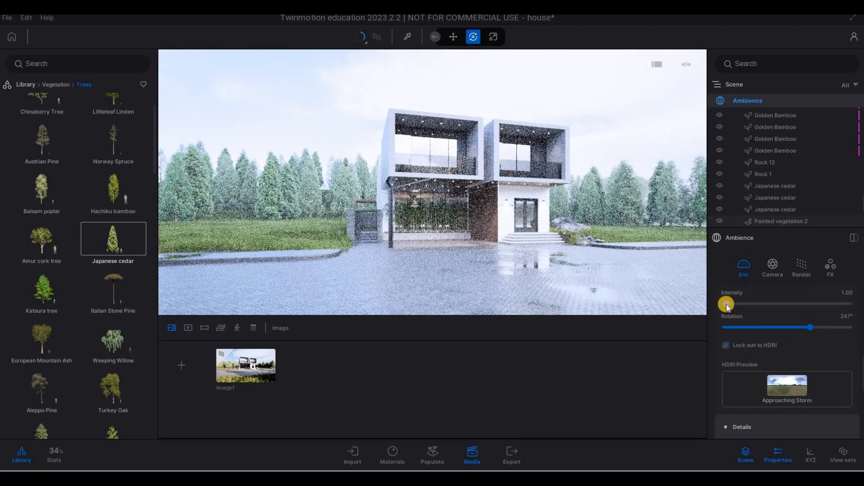
left_click_drag(727, 304, 730, 305)
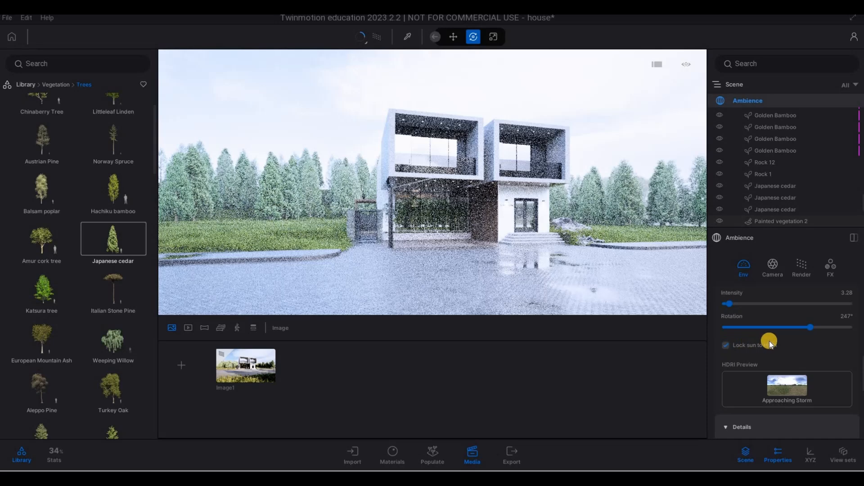
Review the HDRI details, horizon and ocean settings in the ambience environment panel.
scroll(769, 342, "down", 5)
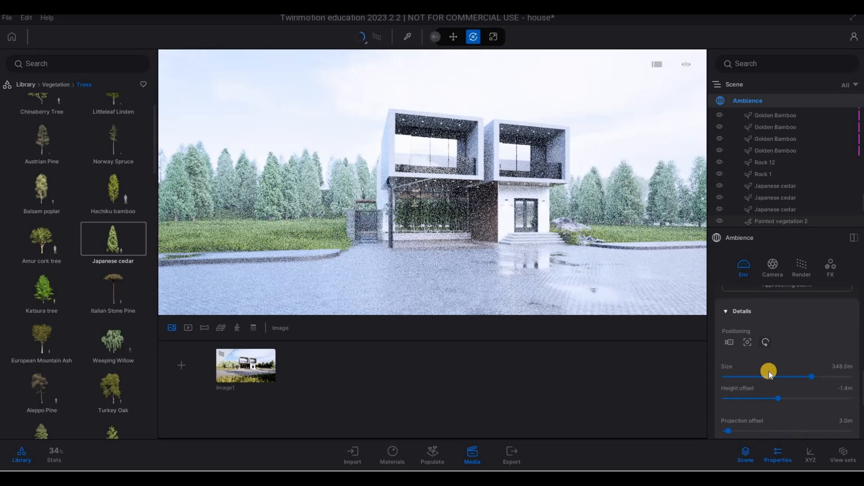
scroll(773, 382, "down", 5)
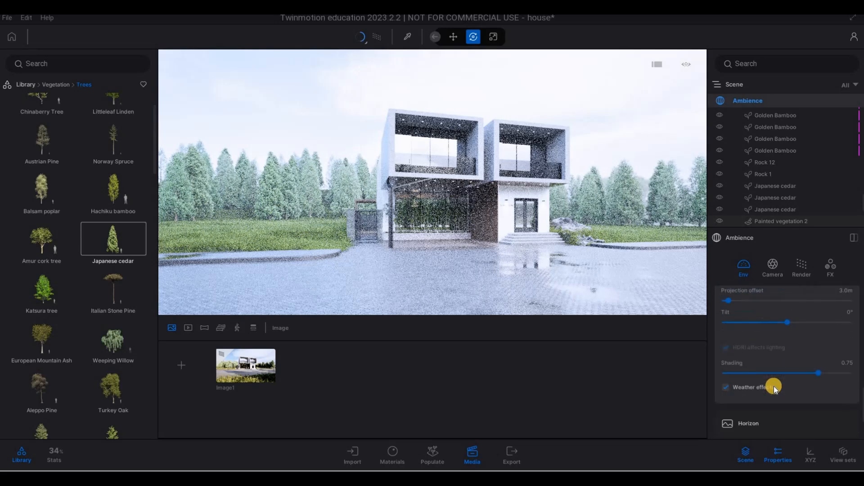
scroll(774, 386, "down", 5)
scroll(774, 385, "up", 5)
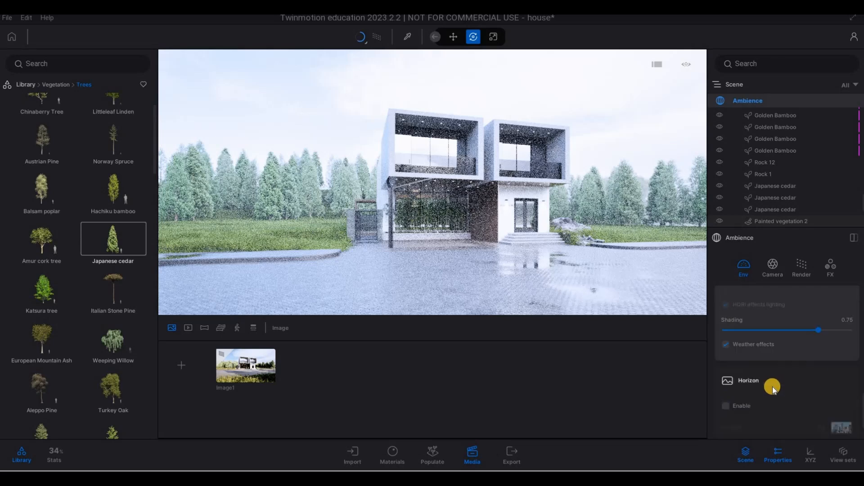
scroll(771, 394, "down", 5)
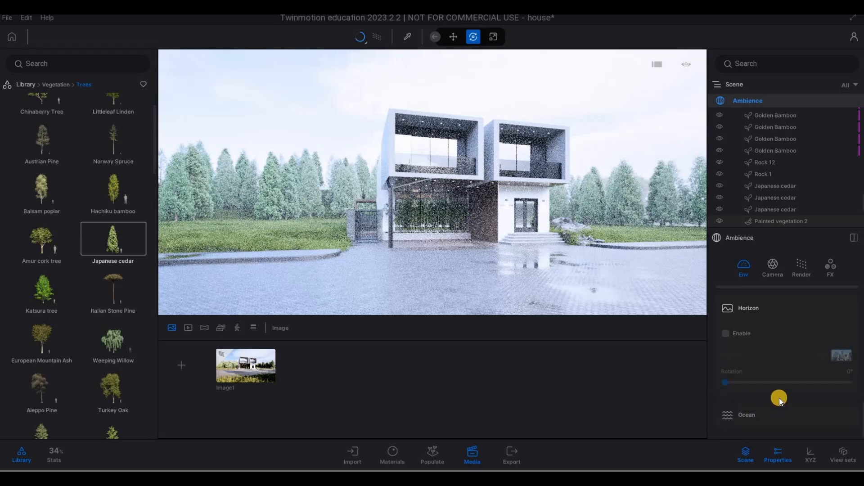
scroll(771, 373, "down", 3)
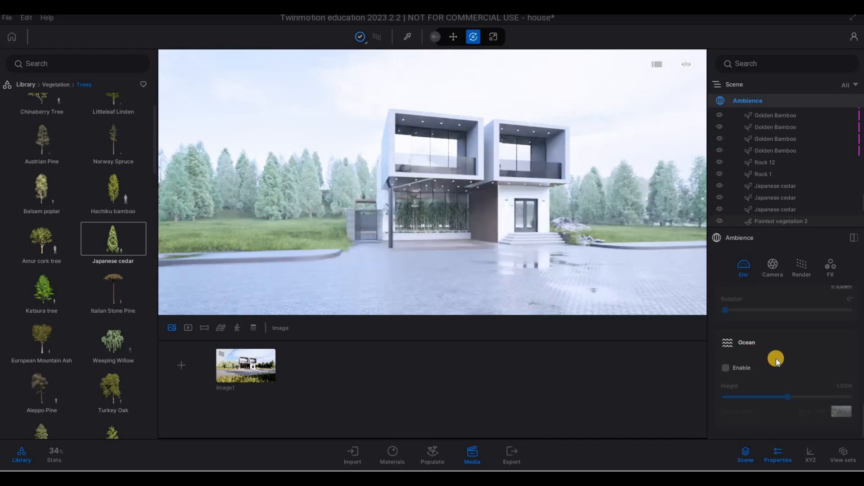
scroll(779, 365, "up", 10)
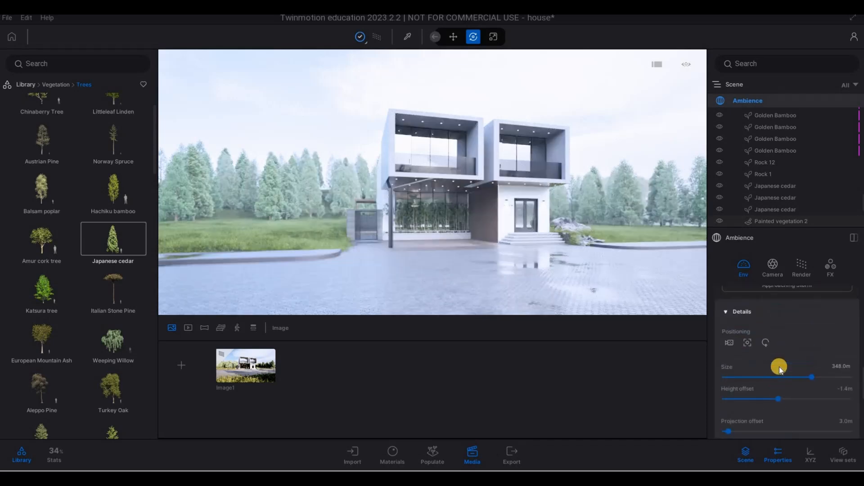
scroll(779, 367, "up", 4)
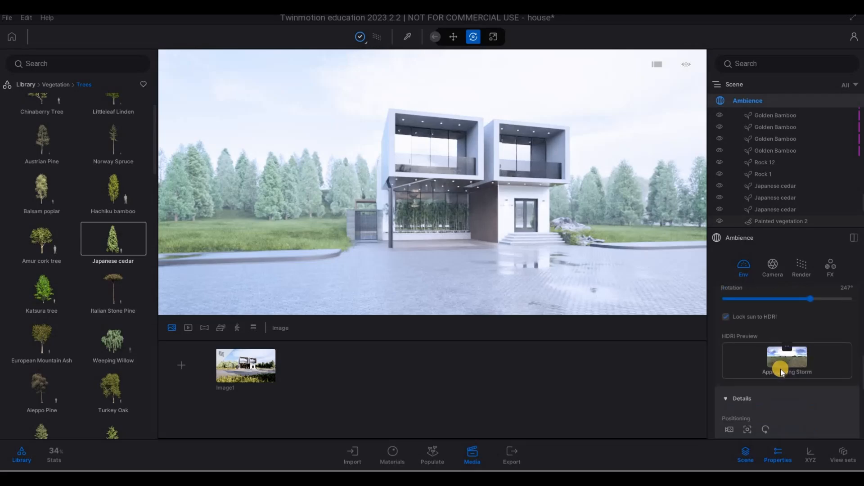
scroll(781, 370, "up", 3)
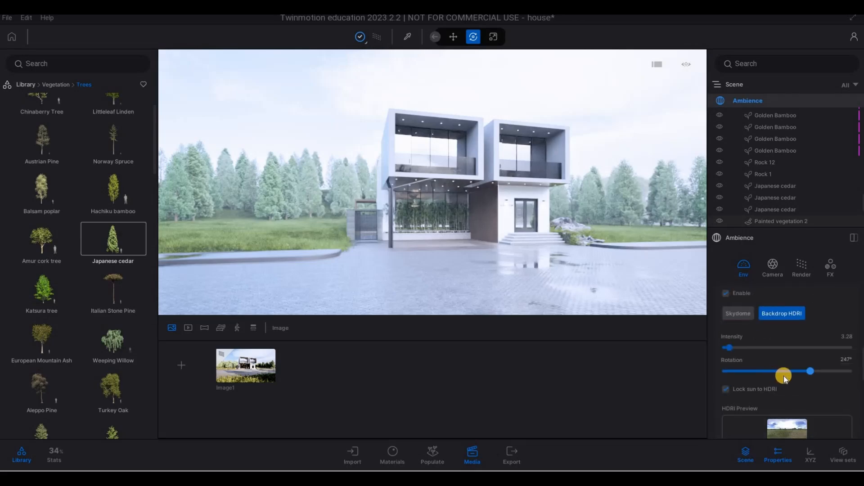
scroll(786, 379, "down", 1)
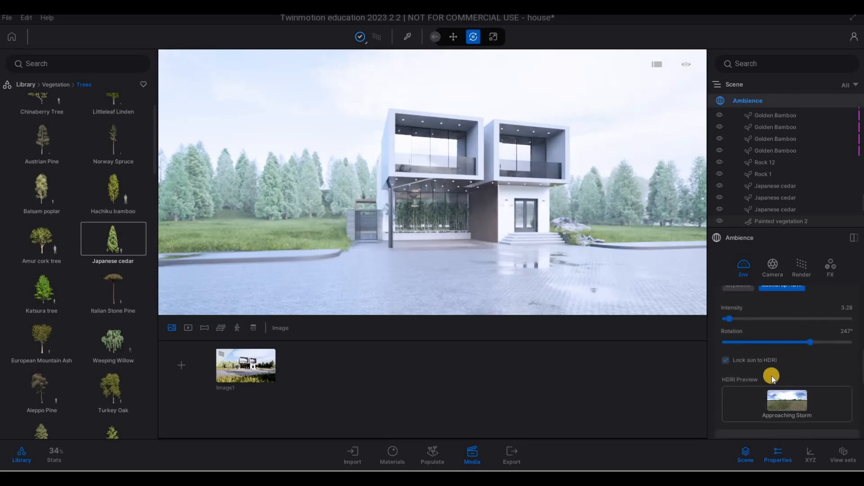
Turn off Lock sun to HDRI for the backdrop HDRI.
left_click(728, 363)
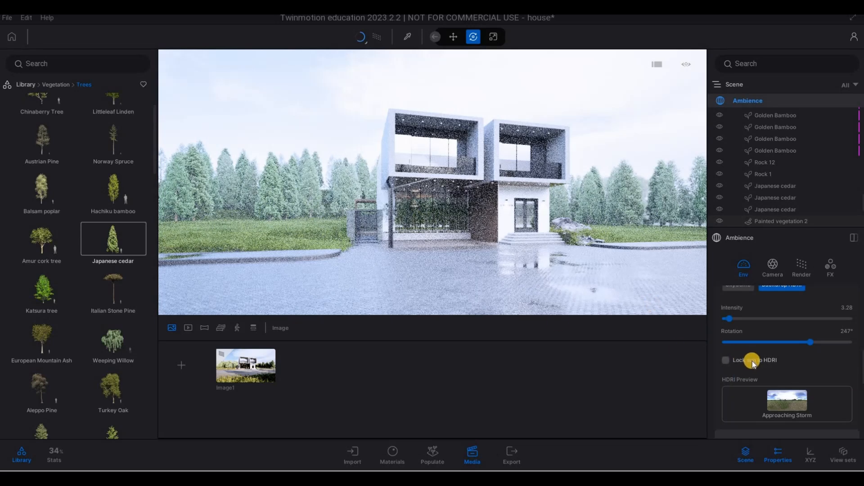
scroll(755, 343, "down", 3)
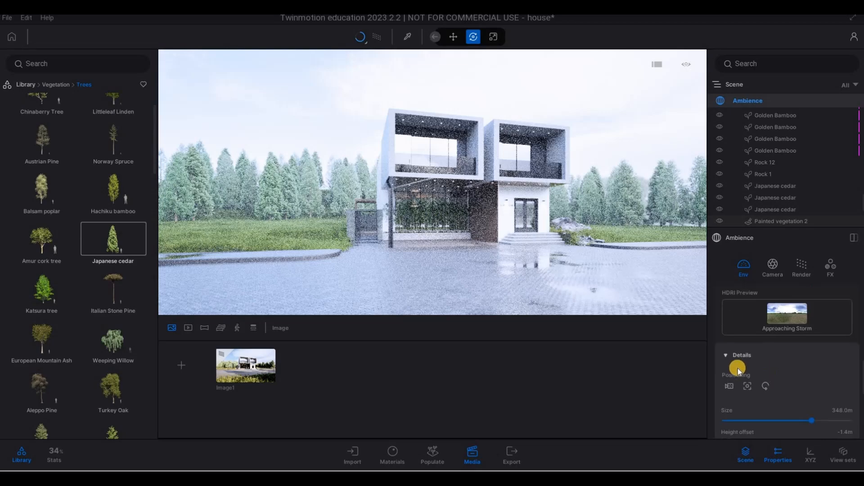
scroll(719, 330, "down", 1)
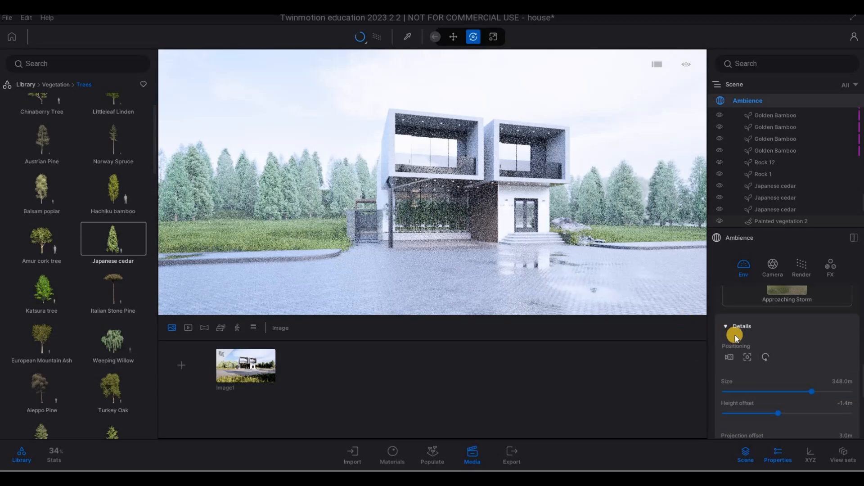
scroll(735, 336, "up", 4)
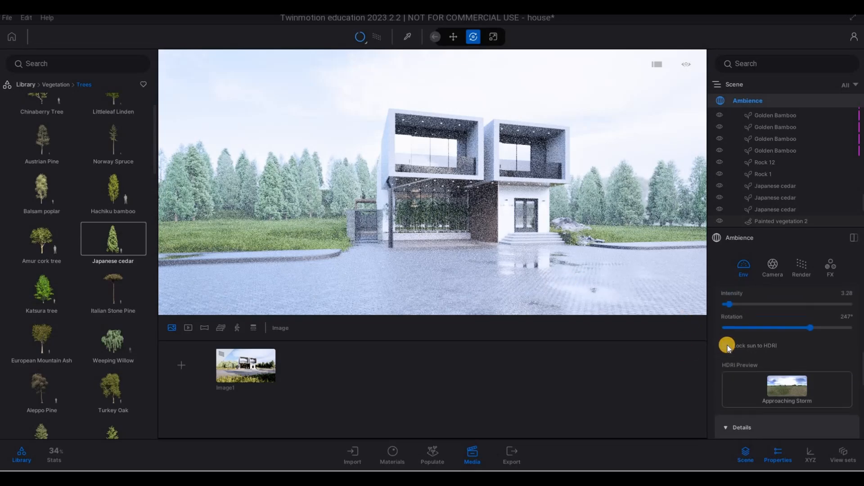
left_click(727, 345)
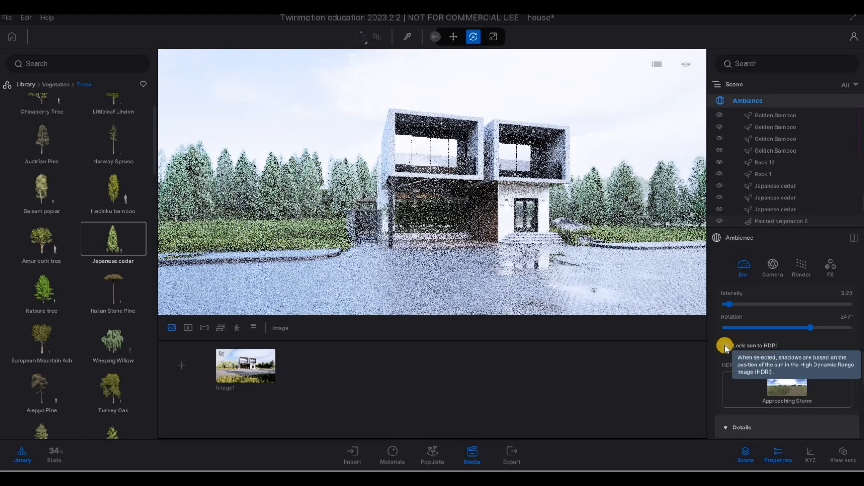
left_click(725, 347)
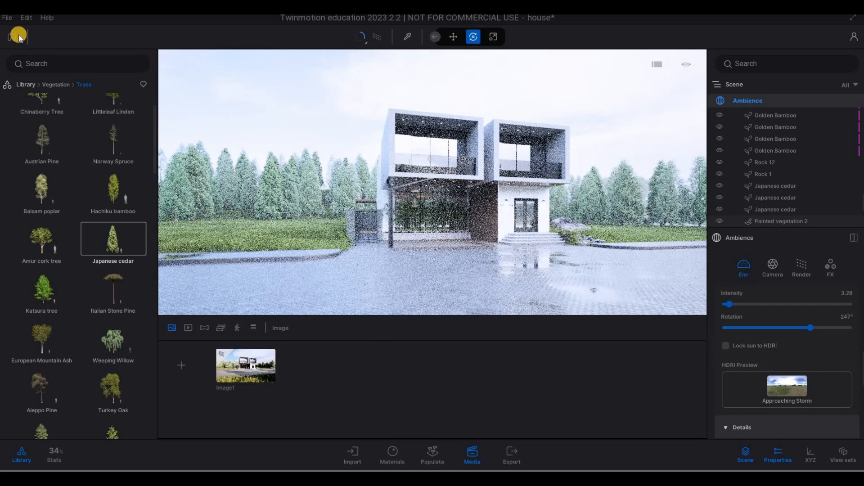
Save the project.
left_click(8, 17)
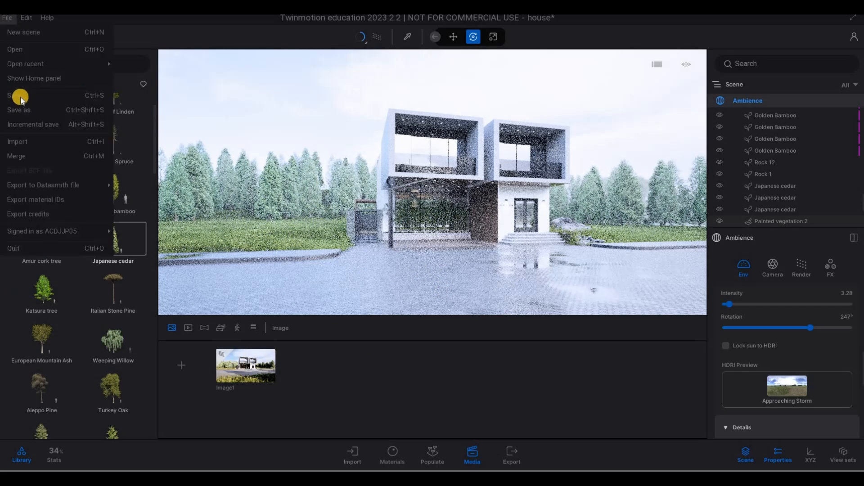
key("ctrl+s")
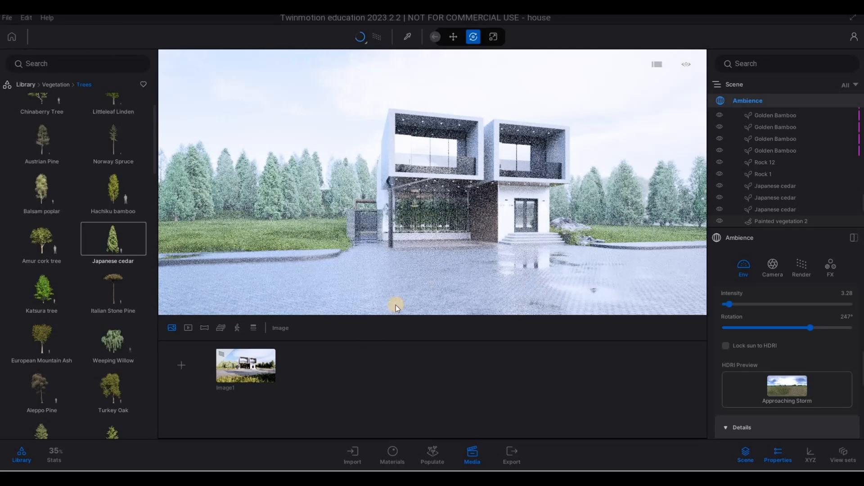
Reposition the camera to an angled view of the house front with the lawn in the foreground.
key("d")
key("d")
key("d")
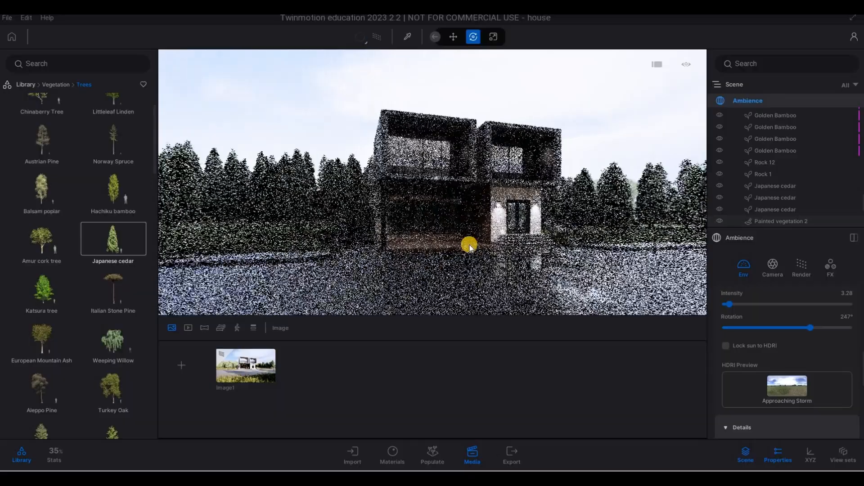
key("d")
key("d")
key("d")
key("d")
key("d")
key("d")
key("d")
key("d")
key("d")
key("d")
key("d")
key("d")
key("d")
key("d")
key("d")
key("d")
key("d")
key("d")
key("d")
key("d")
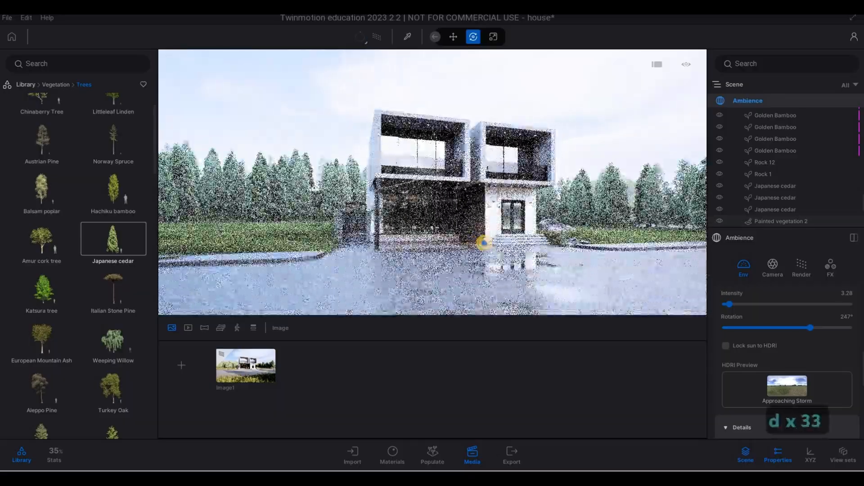
key("s")
key("a")
key("s")
key("s")
key("s")
key("s")
key("s")
key("s")
key("s")
key("s")
key("s")
key("s")
key("s")
key("s")
key("s")
key("s")
key("s")
key("s")
key("s")
key("s")
key("s")
key("s")
key("s")
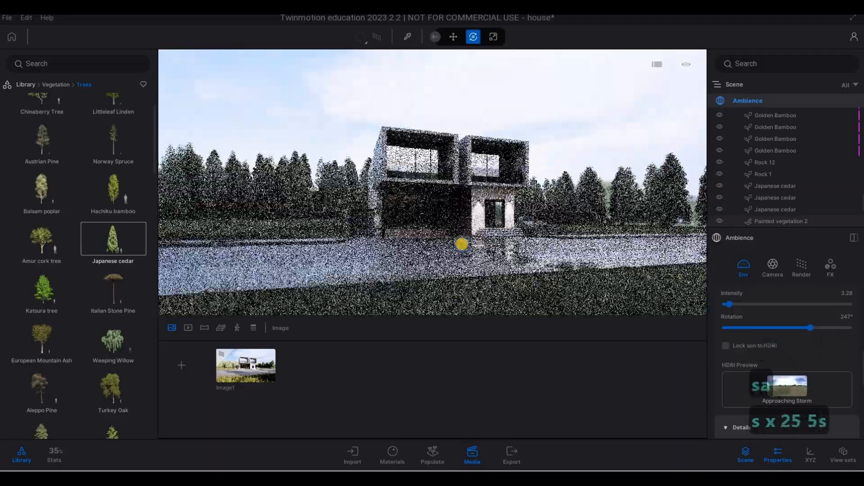
key("d")
key("w")
key("d")
key("w")
key("e")
key("a")
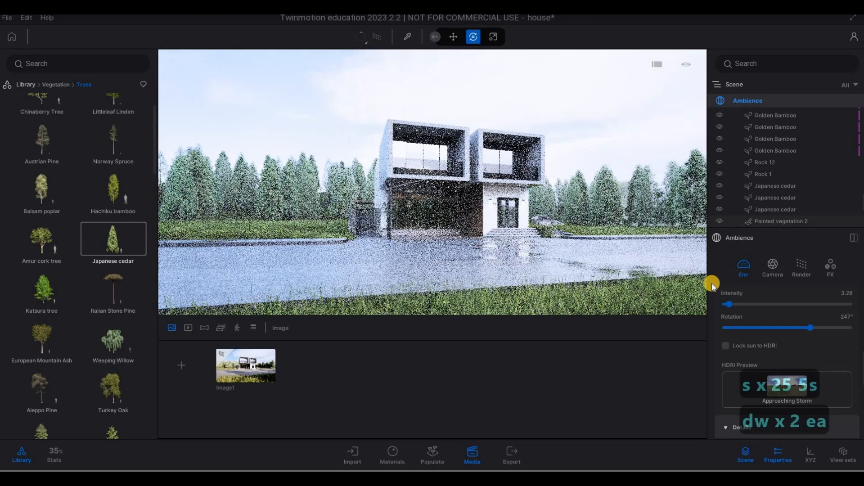
Reselect the Ambience and switch the viewport rendering back to the path tracer.
left_click(826, 319)
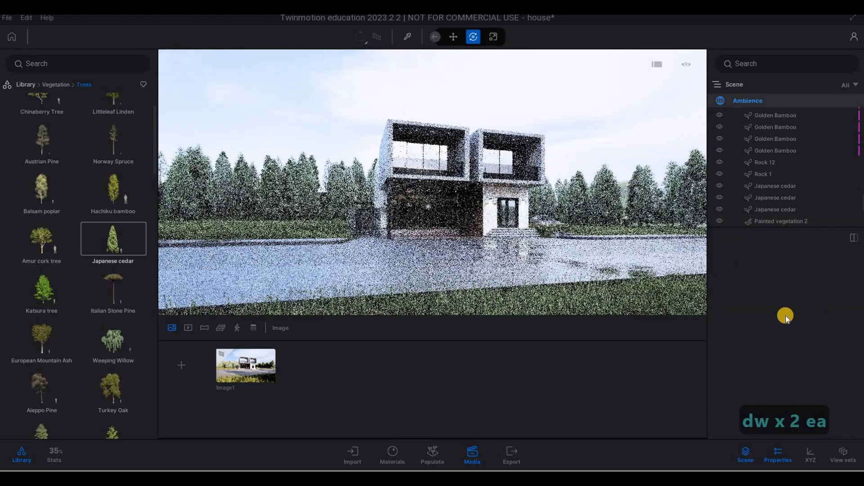
left_click(749, 101)
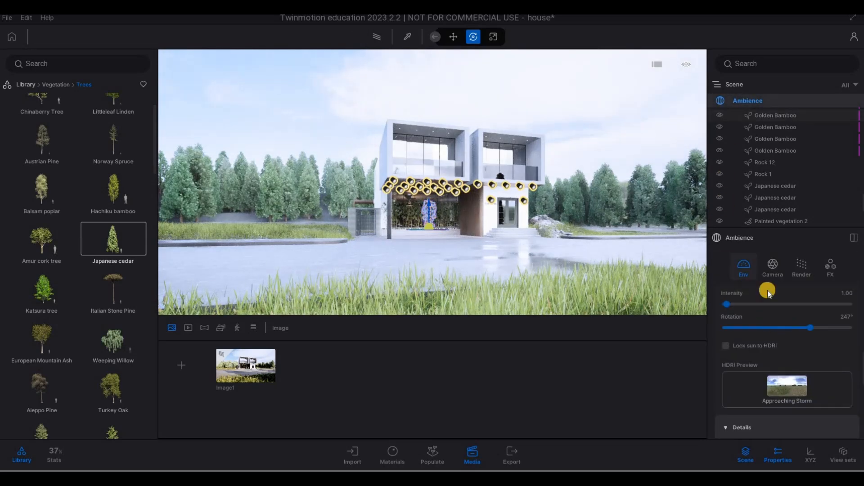
left_click(796, 264)
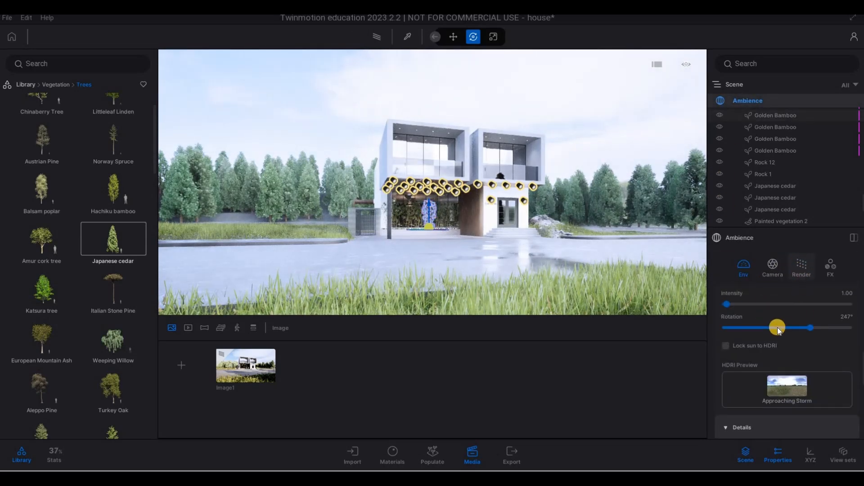
left_click(378, 40)
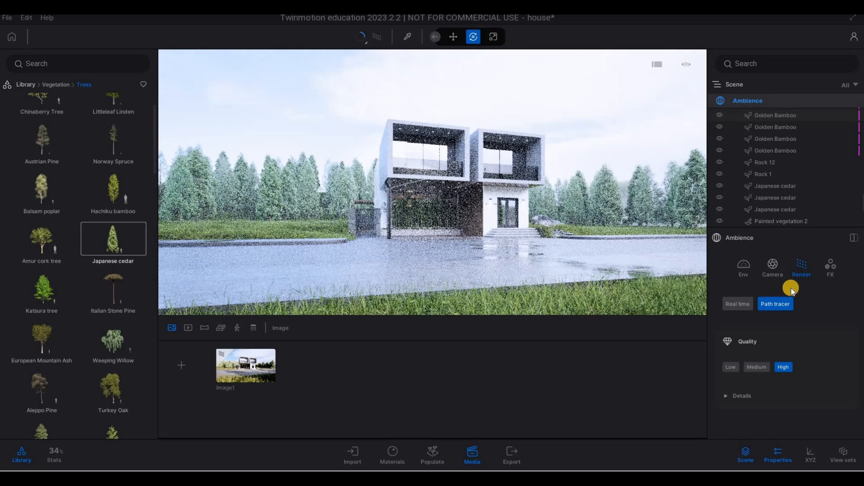
Open the weather details and set surface wetness to 0.3 with a puddle size of about 0.07.
scroll(779, 333, "up", 5)
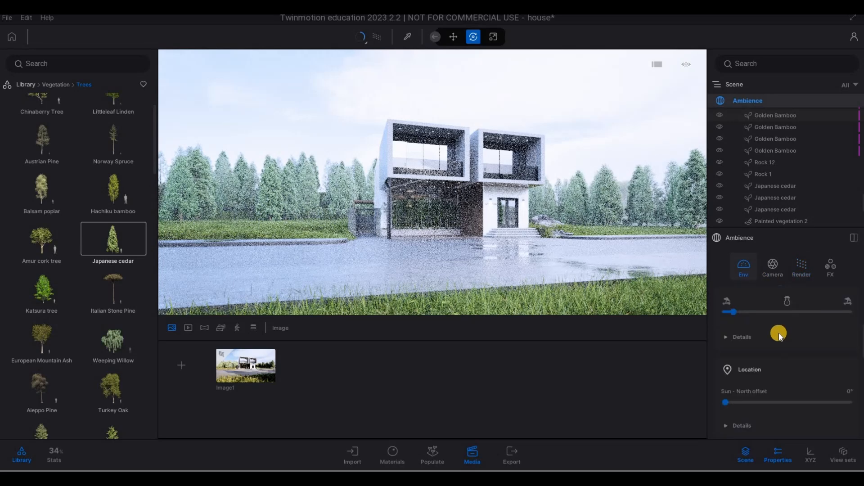
left_click(728, 310)
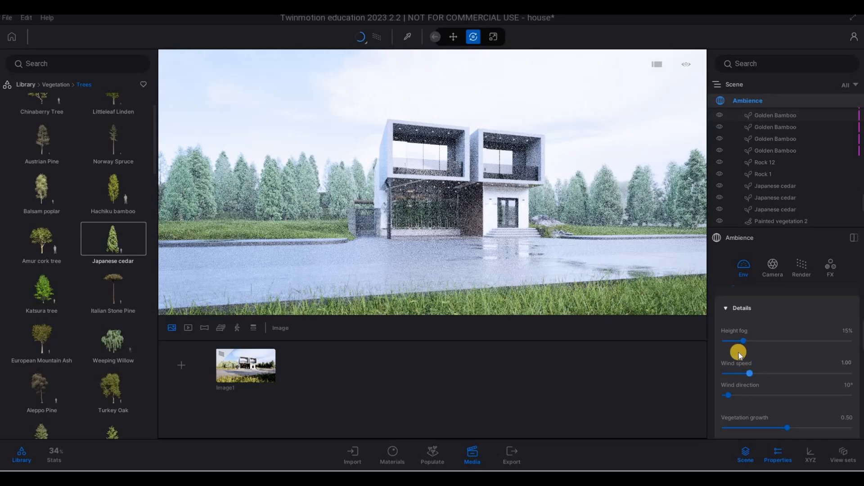
scroll(774, 369, "down", 10)
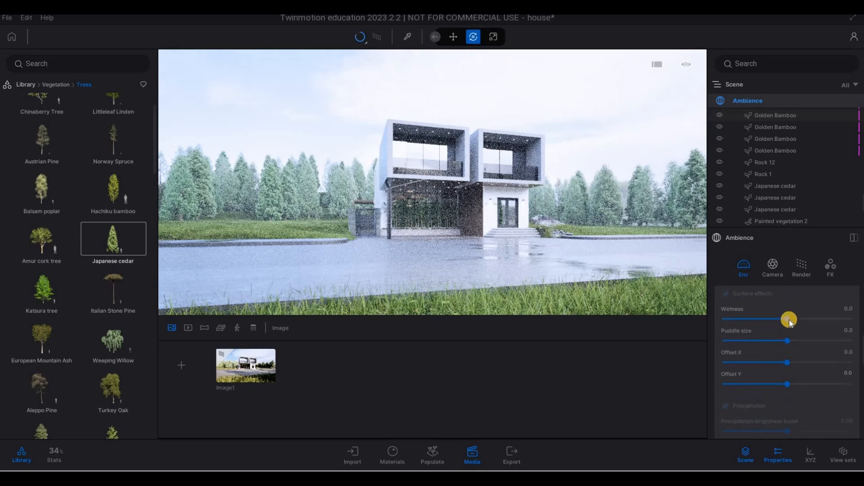
left_click_drag(794, 320, 791, 341)
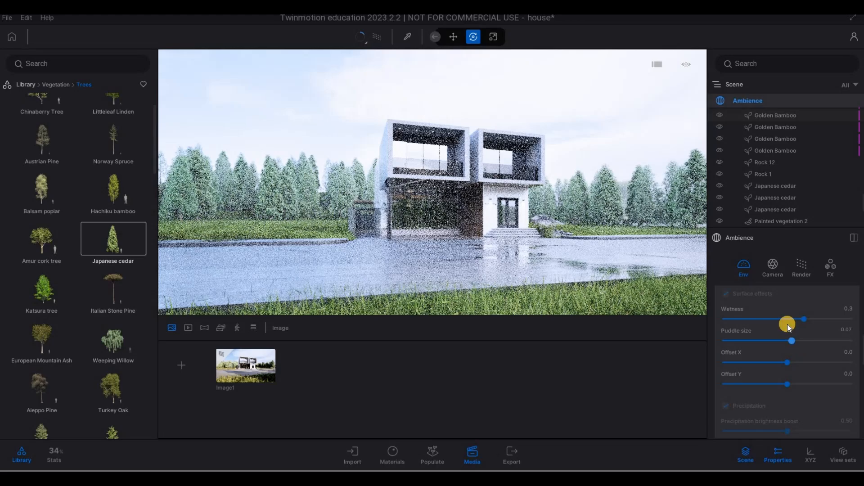
Move the weather slider partway from sunny toward cloudy.
scroll(772, 318, "up", 2)
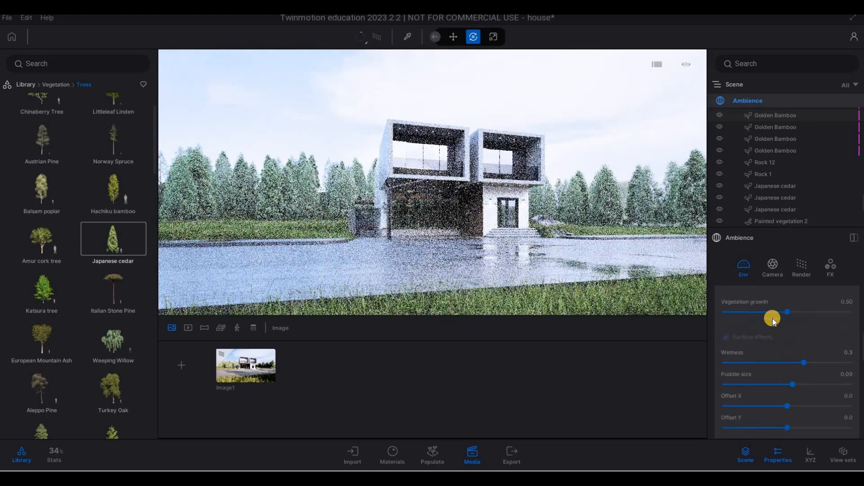
scroll(772, 317, "up", 4)
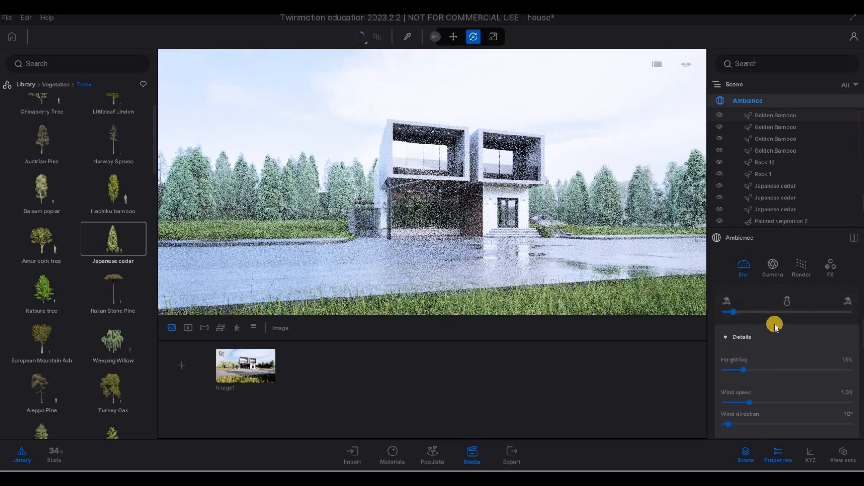
left_click(778, 325)
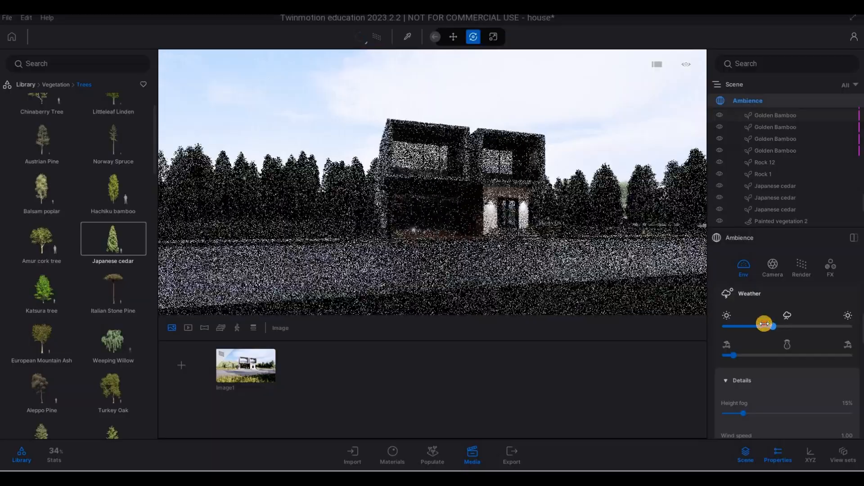
left_click_drag(764, 323, 762, 325)
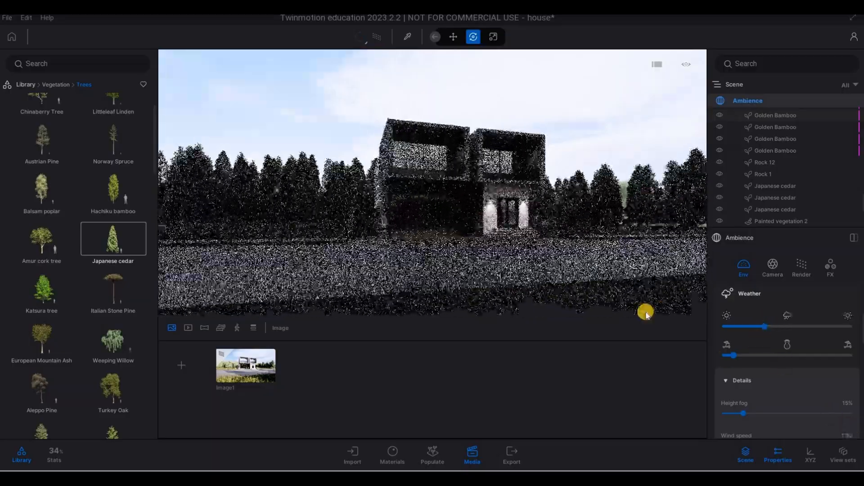
Raise the surface wetness to 0.5.
scroll(770, 369, "down", 3)
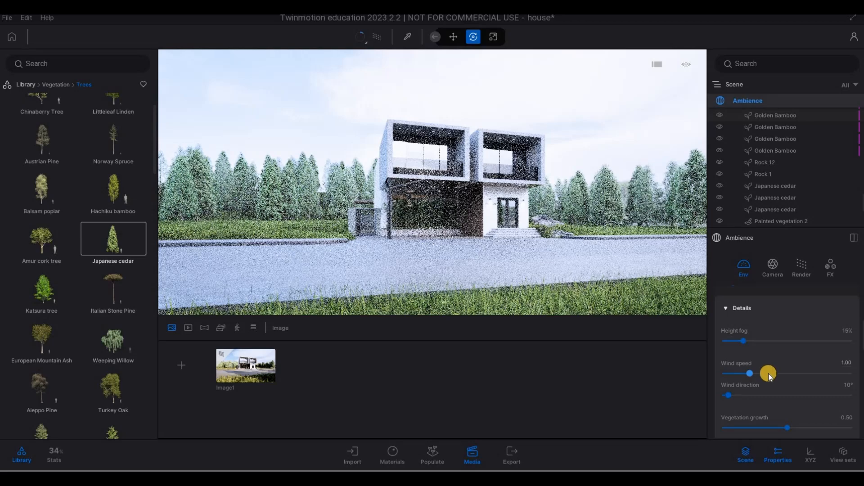
scroll(768, 374, "down", 1)
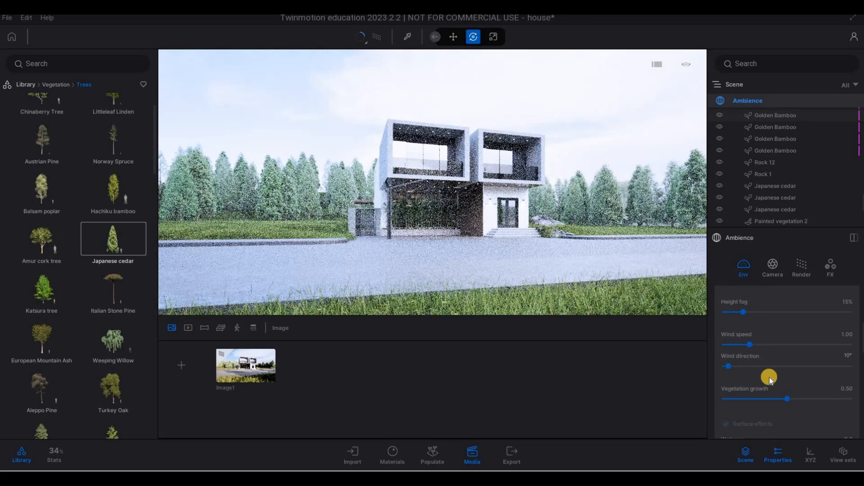
scroll(778, 385, "down", 3)
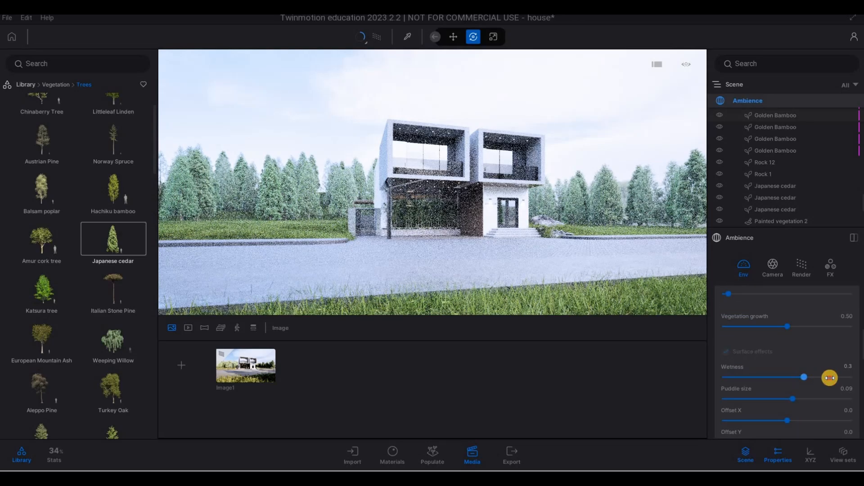
left_click(829, 378)
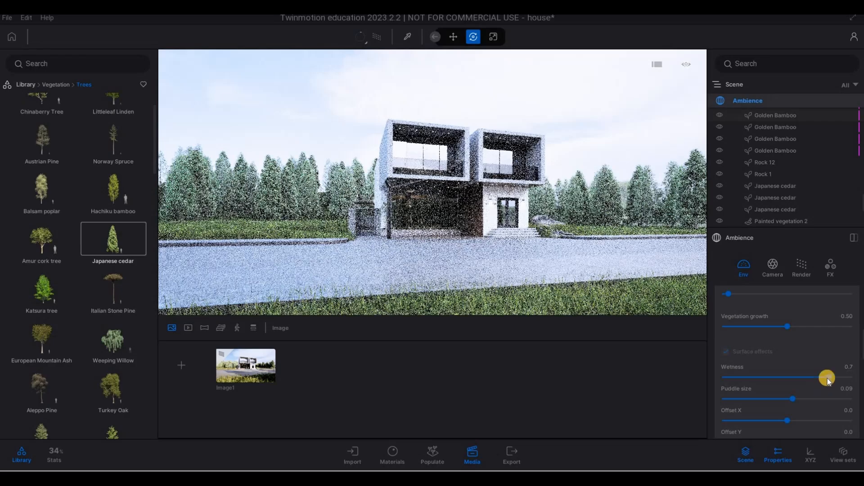
left_click_drag(827, 378, 818, 378)
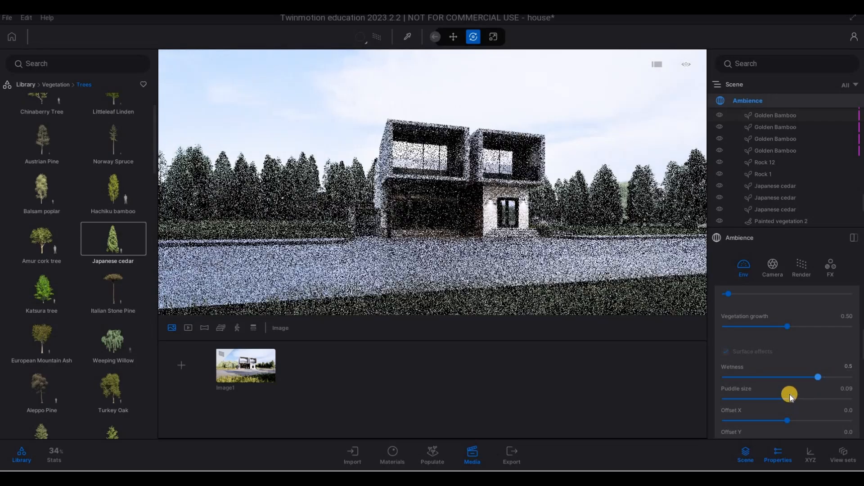
Push the weather slider further toward cloudy.
scroll(766, 363, "up", 2)
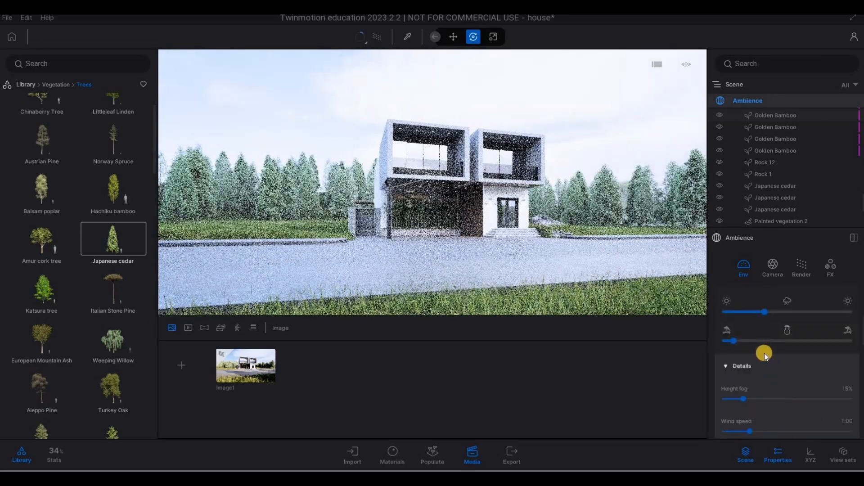
scroll(767, 354, "up", 1)
left_click(775, 352)
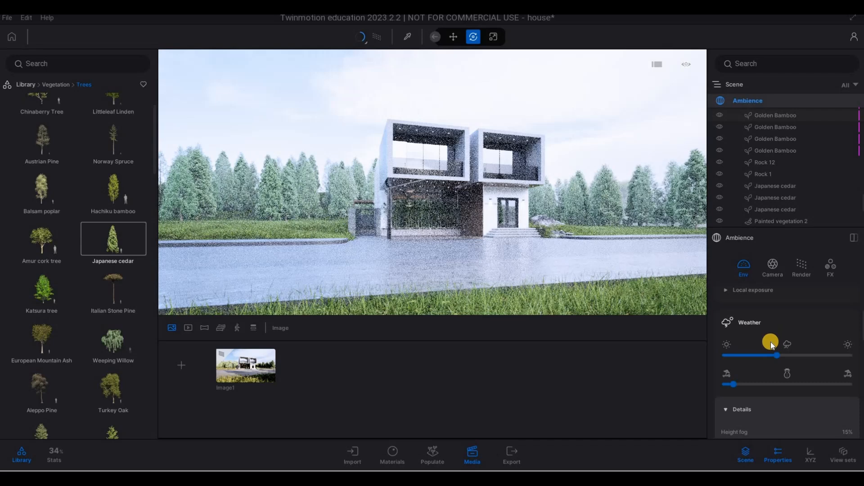
Expand the Local exposure settings to review highlight reduction and shadow boost.
scroll(725, 359, "up", 3)
left_click(726, 362)
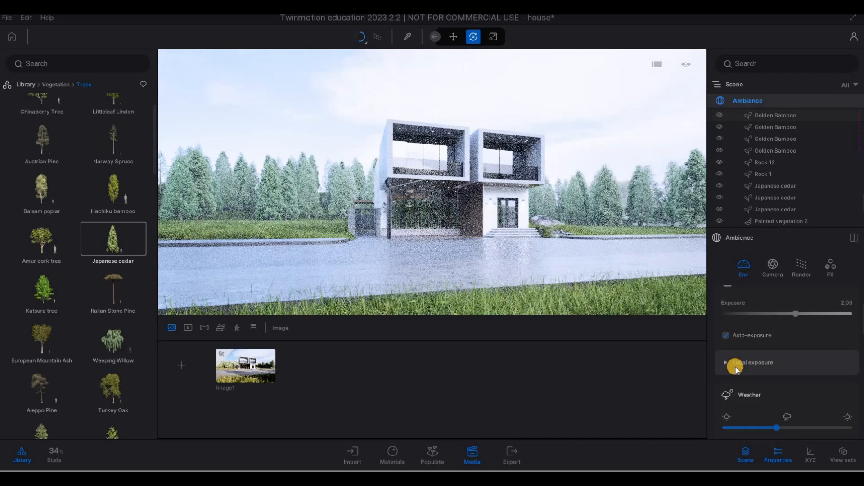
scroll(798, 387, "down", 3)
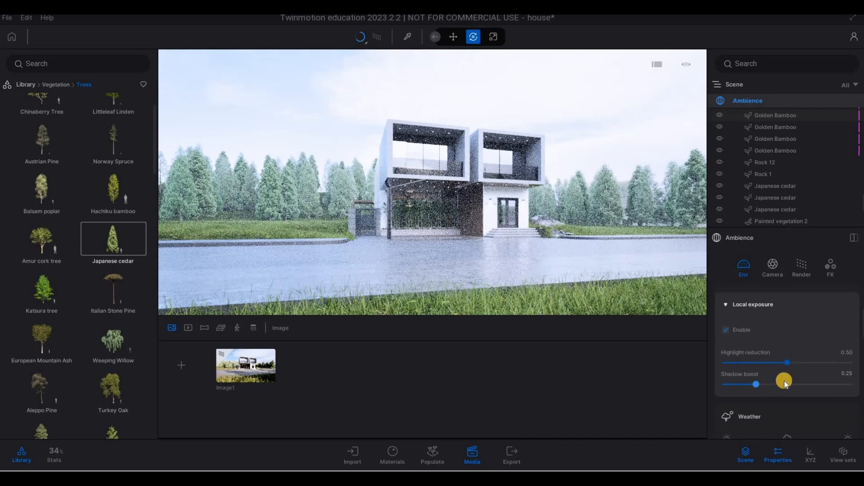
scroll(773, 388, "down", 6)
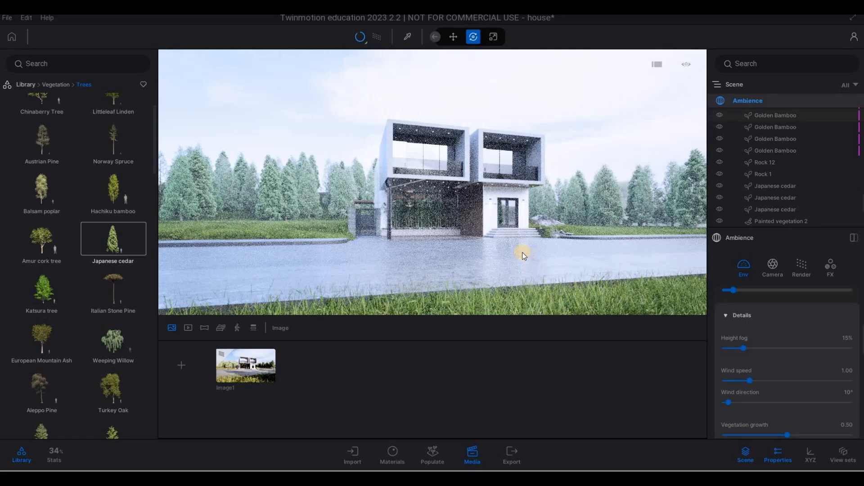
Capture a new media image of the current view and delete the original Image1.
left_click(187, 370)
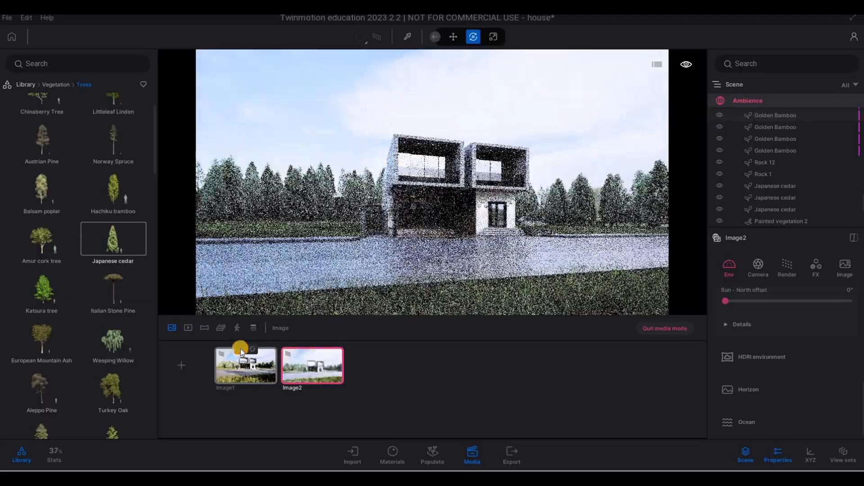
left_click(241, 348)
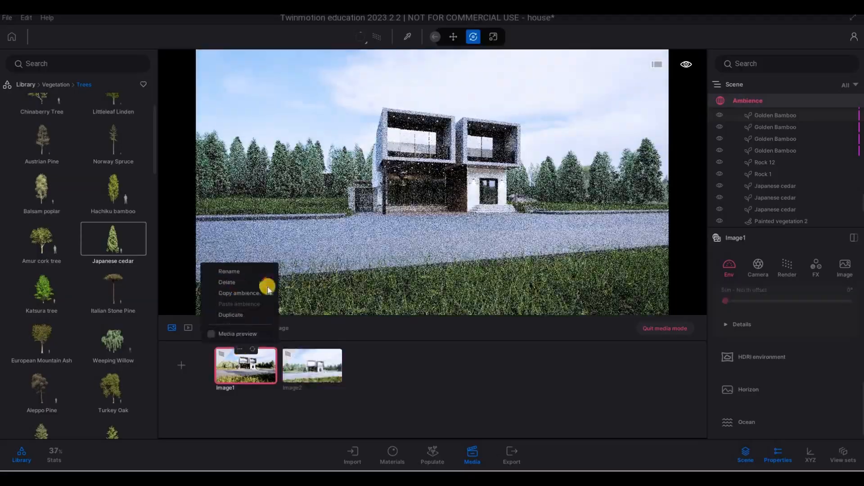
left_click(227, 282)
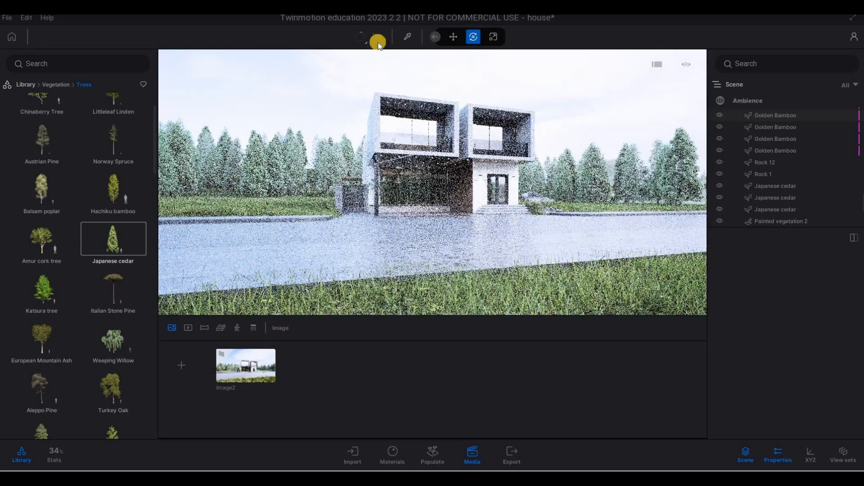
Walk the camera to a straight-on front view of the house across the driveway and lawn.
mouse_move(479, 161)
right_mouse_down()
mouse_move(386, 179)
mouse_move(365, 164)
mouse_move(380, 158)
right_mouse_up()
key("d")
key("q")
key("e")
key("a")
key("d")
key("q")
key("e")
key("a")
key("3")
key("a")
key("q")
key("q")
key("a")
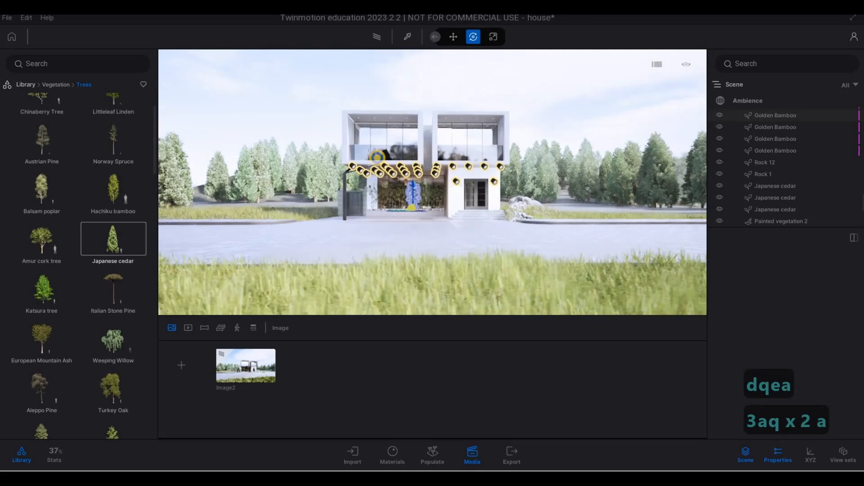
key("a")
key("d")
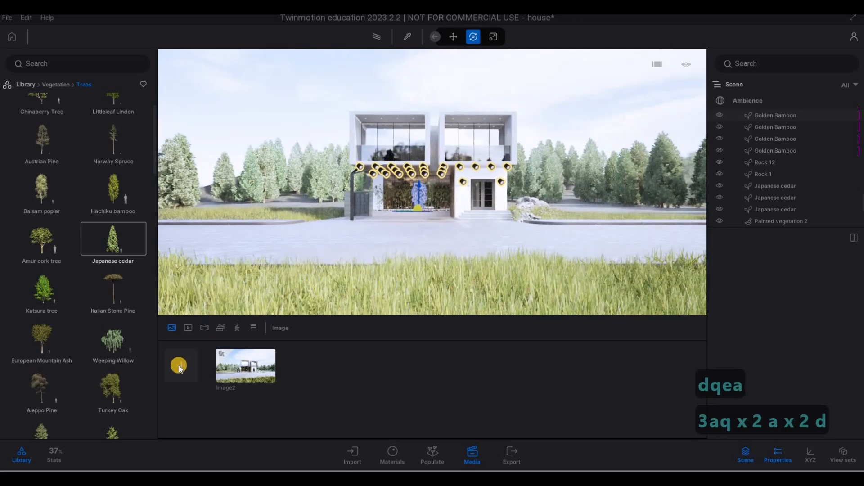
Capture the front view as a new image and open the path tracer quality options.
left_click(242, 367)
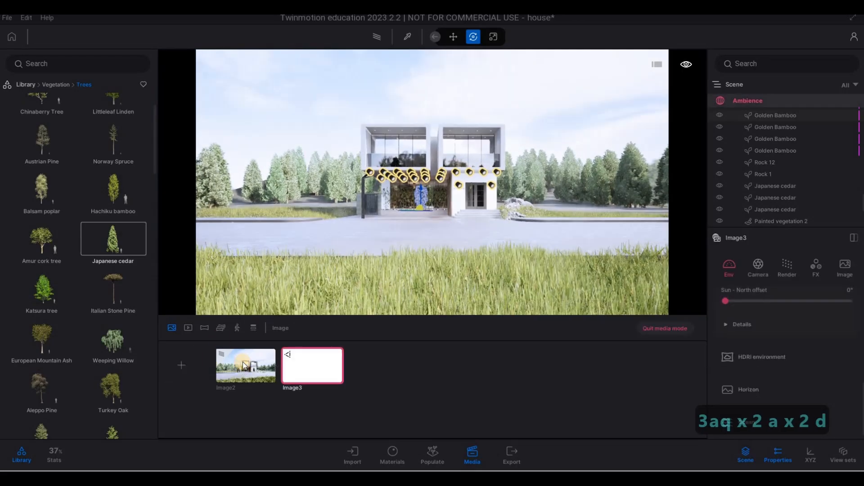
left_click(374, 38)
left_click(365, 43)
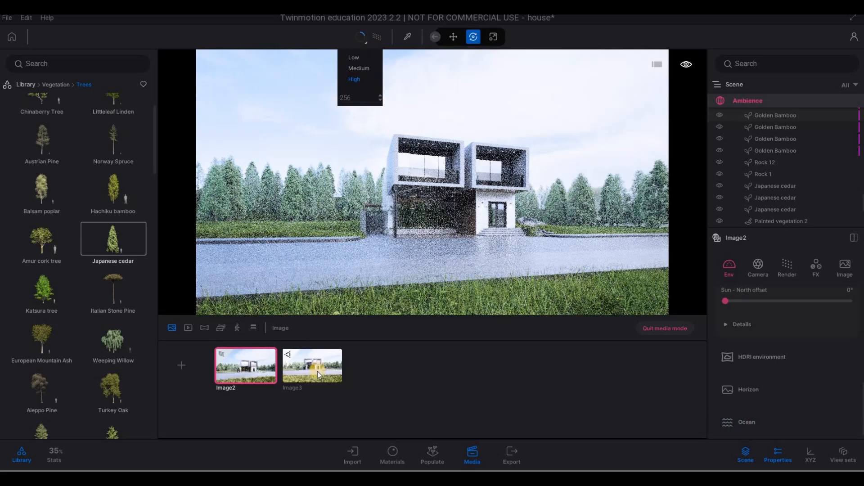
left_click(317, 372)
left_click(378, 39)
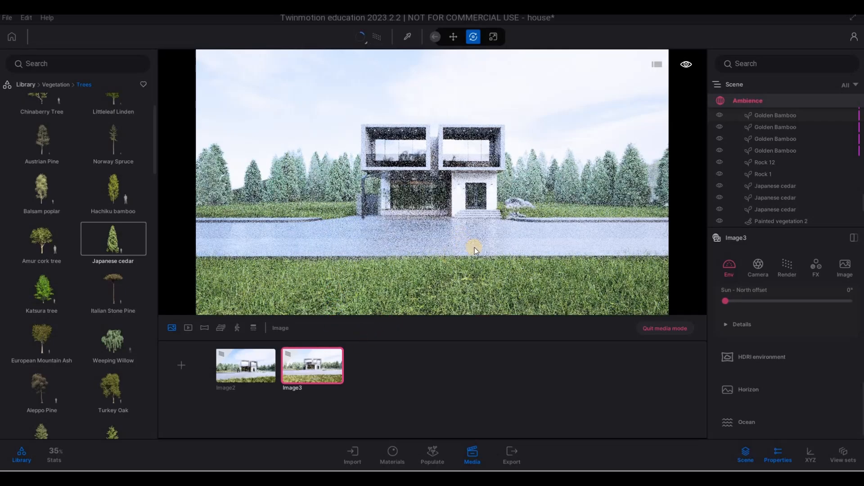
Move the camera closer to an angled view of the house entrance and driveway curb.
key("w")
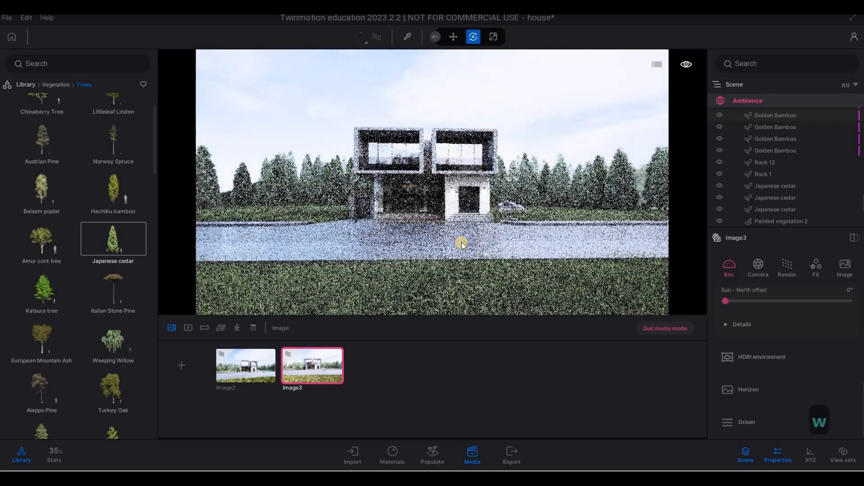
key("a")
key("w")
key("s")
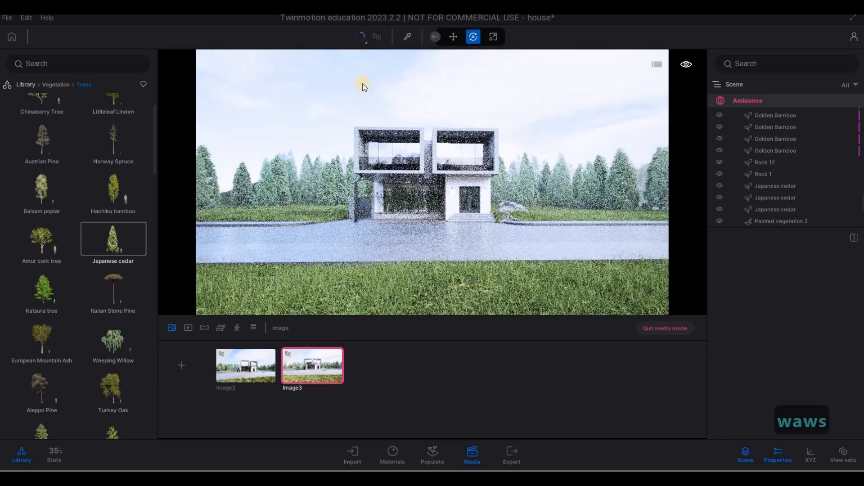
key("d")
key("d")
key("d")
key("d")
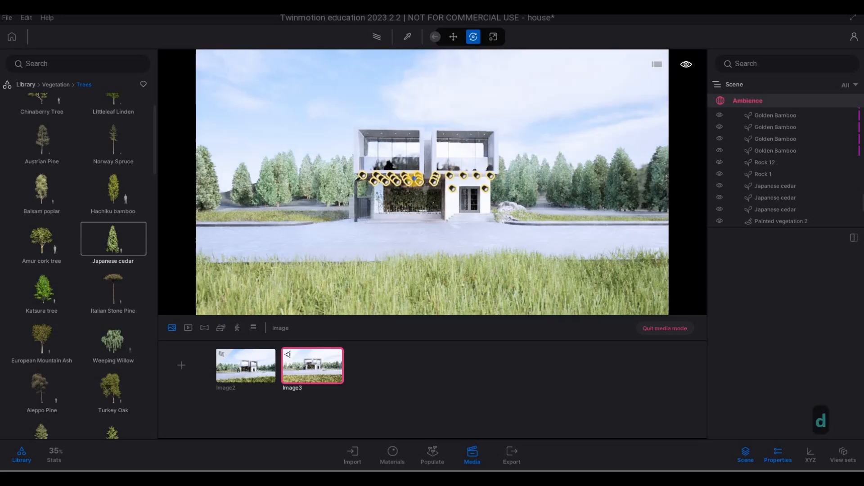
key("w")
key("w")
key("w")
key("w")
key("w")
key("w")
key("w")
key("w")
key("w")
key("w")
key("w")
key("w")
key("w")
key("w")
key("w")
key("w")
key("w")
key("w")
key("w")
key("w")
key("w")
key("w")
key("w")
key("w")
key("w")
key("w")
key("w")
key("w")
key("w")
key("w")
key("w")
key("w")
key("w")
key("w")
key("w")
key("w")
key("w")
key("w")
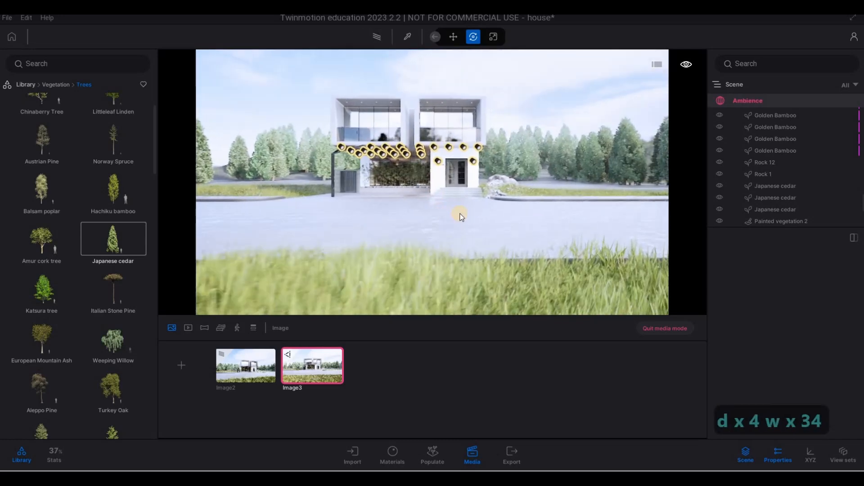
key("w")
key("w")
key("w")
key("4")
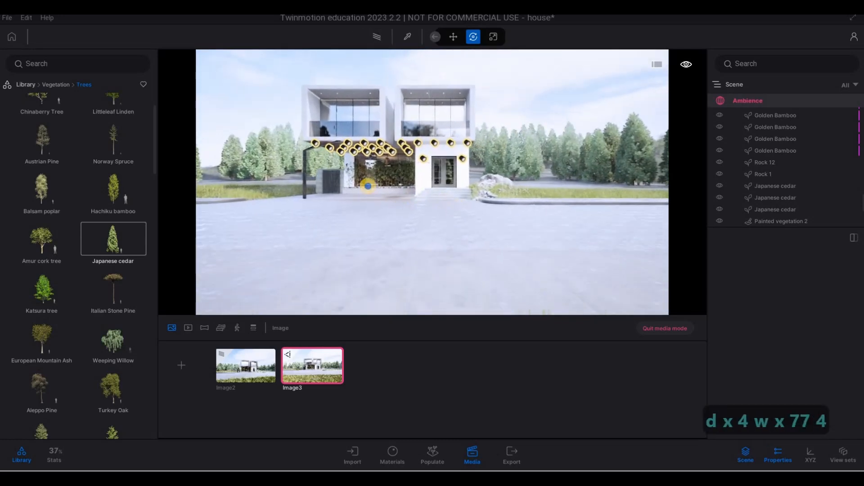
key("d")
right_click_drag(308, 155, 309, 156)
key("w")
key("d")
key("w")
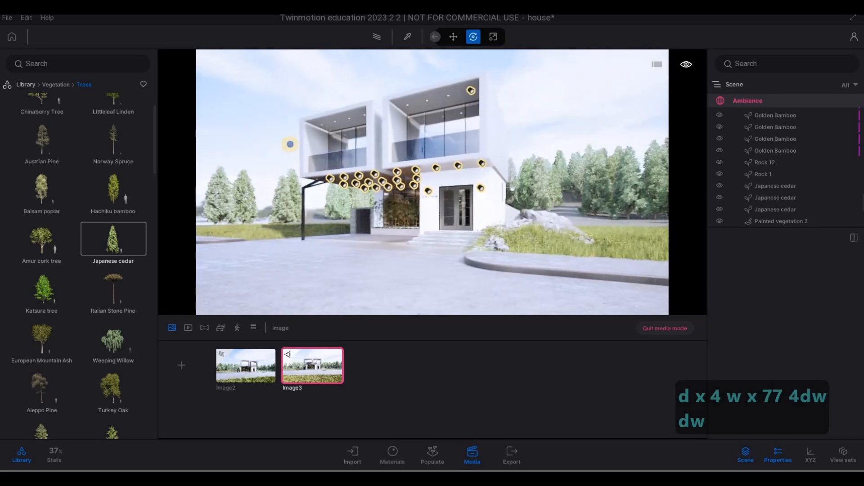
key("d")
key("w")
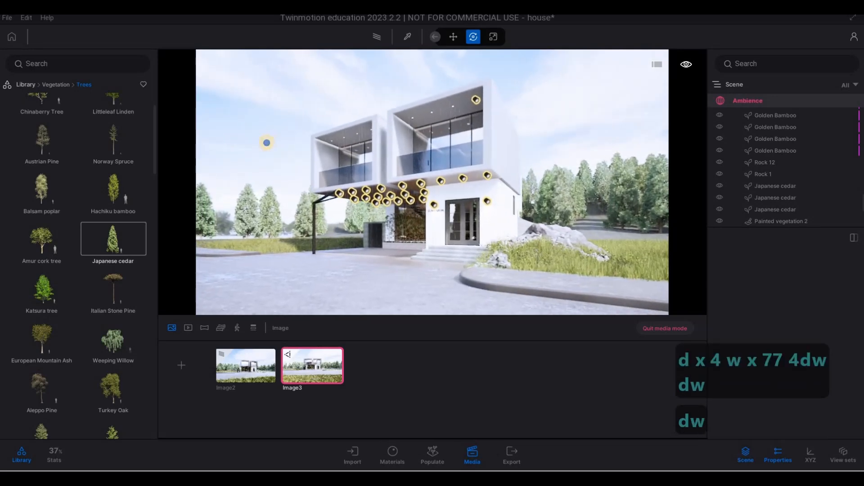
key("d")
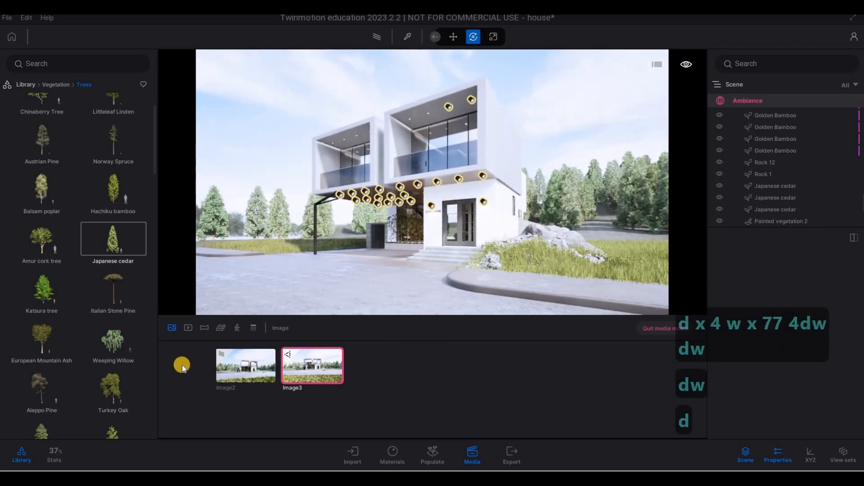
Capture the angled entrance view as a new image and walk that image's camera to a wider angled view of the house.
left_click(181, 365)
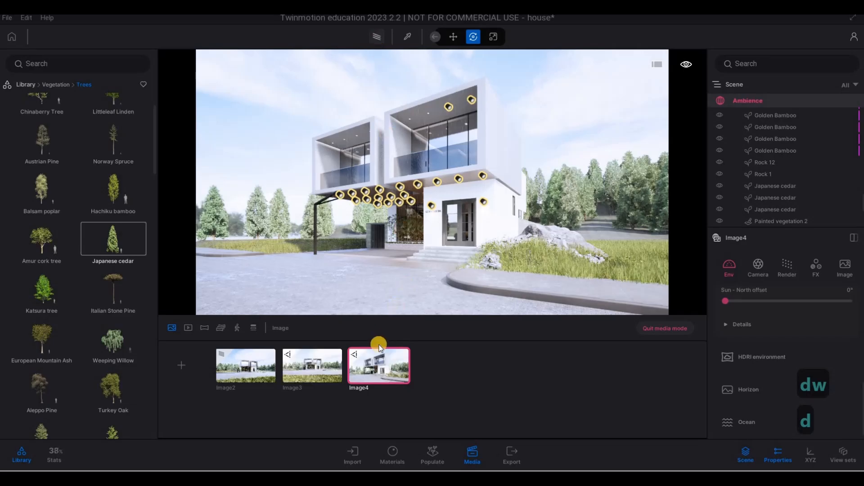
left_click(385, 350)
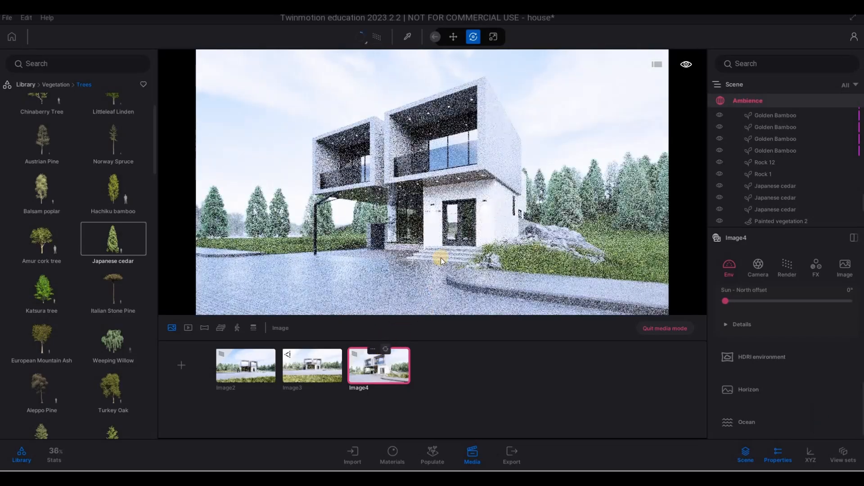
key("a")
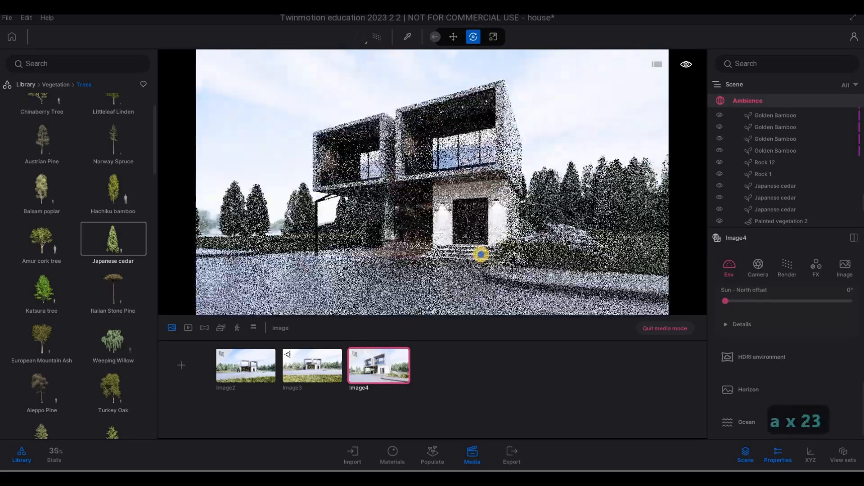
key("d")
key("d")
key("d")
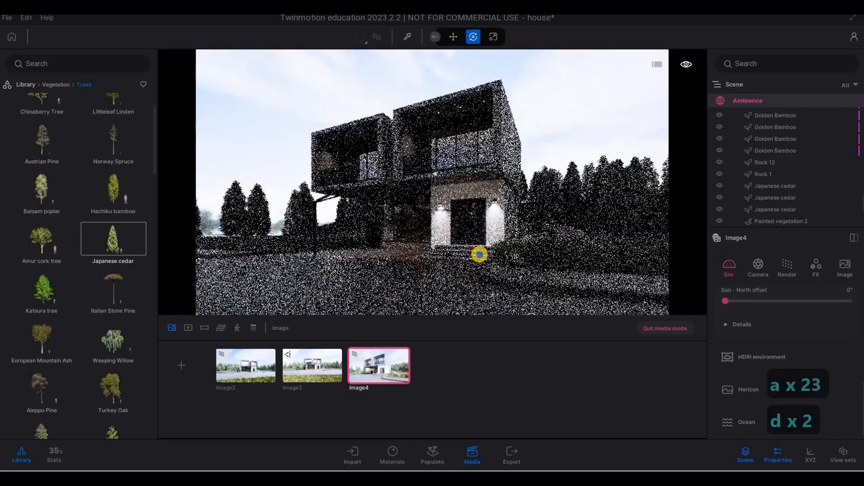
key("s")
key("e")
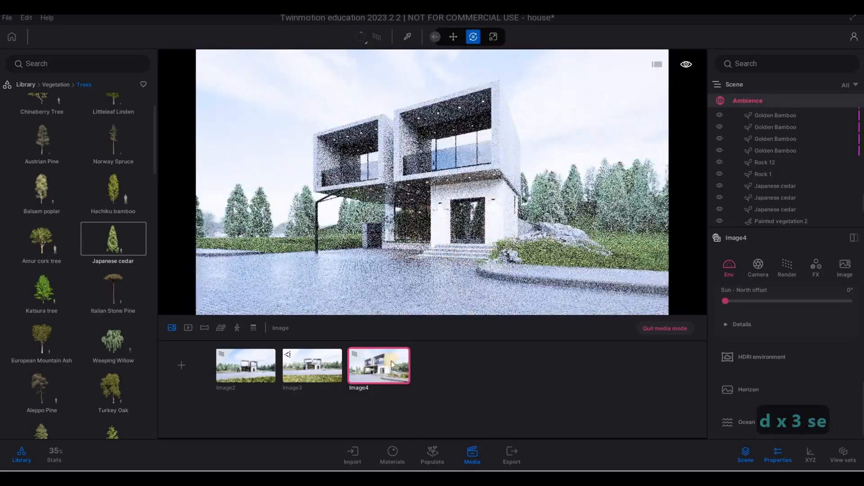
key("a")
key("a")
key("a")
key("a")
key("a")
key("a")
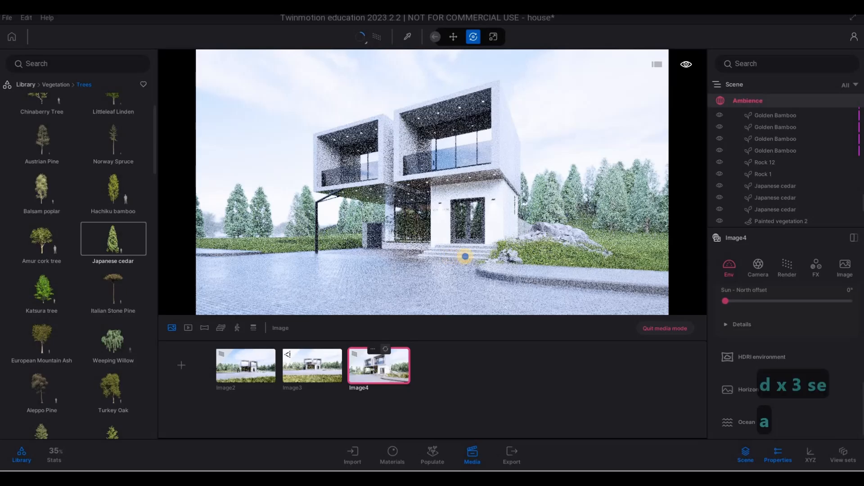
key("d")
key("d")
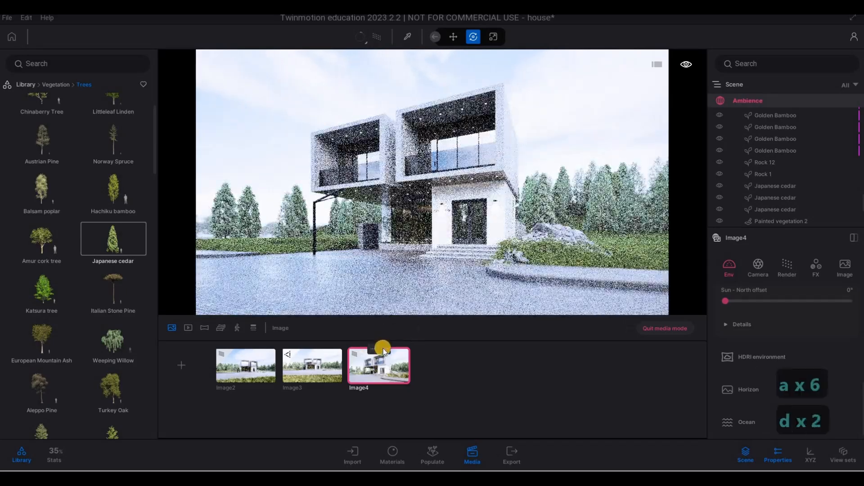
left_click(384, 349)
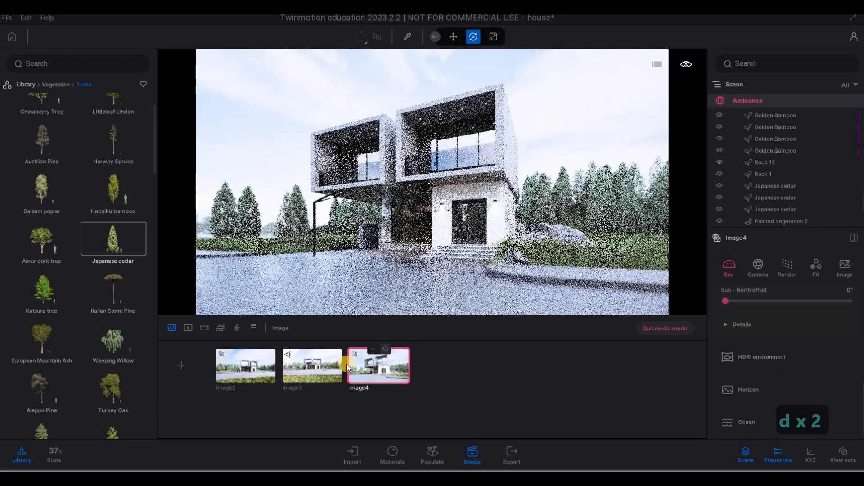
Re-frame Image4's camera as a straight-on front view of the house across the driveway.
left_click(375, 39)
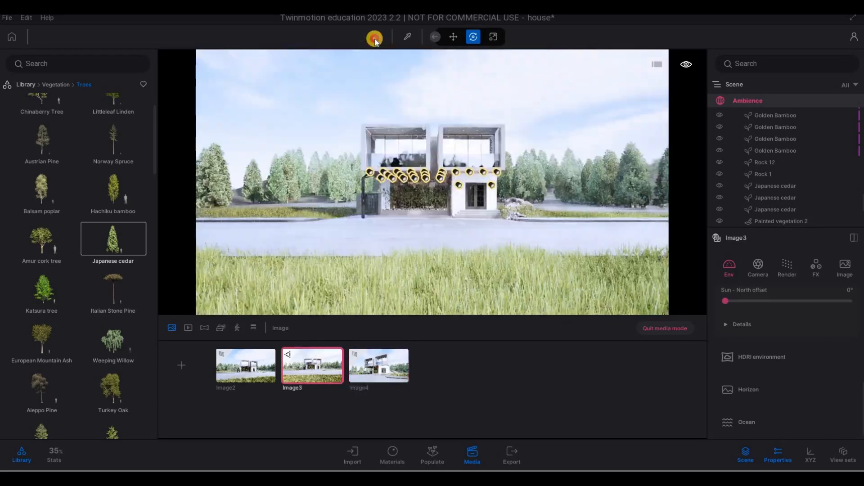
left_click(390, 370)
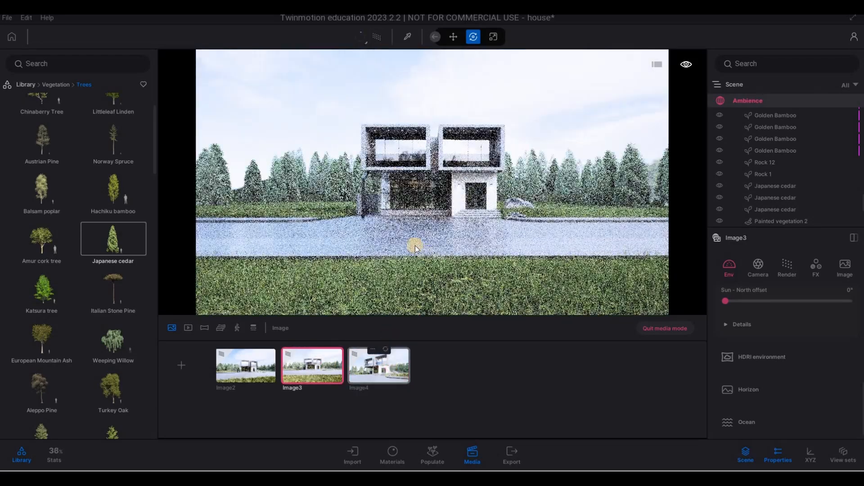
key("a")
key("a")
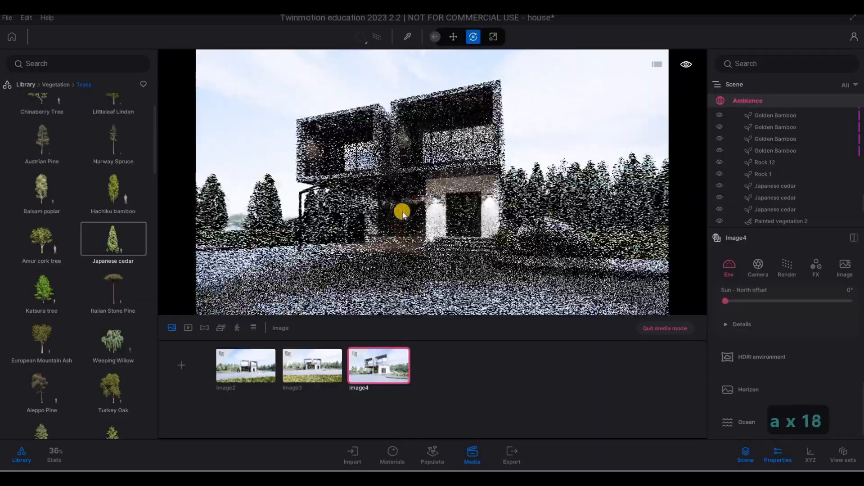
right_click_drag(546, 222, 560, 228)
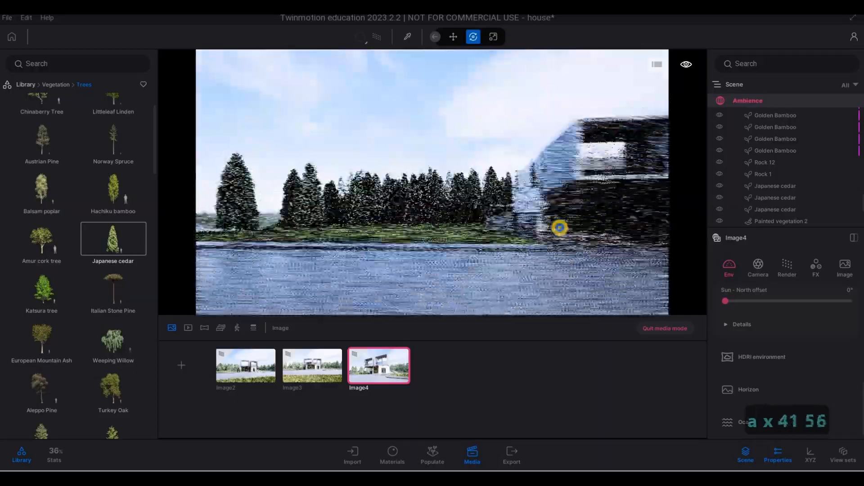
key("s")
key("w")
key("d")
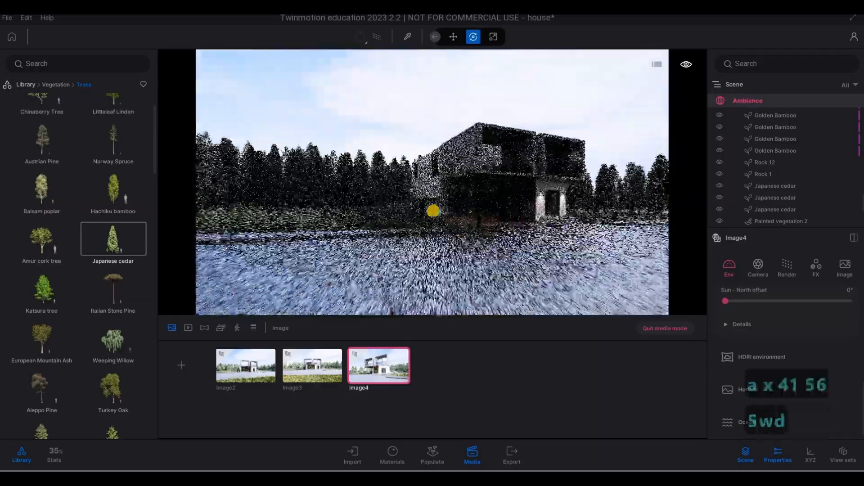
key("w")
right_click_drag(434, 212, 296, 201)
key("w")
key("d")
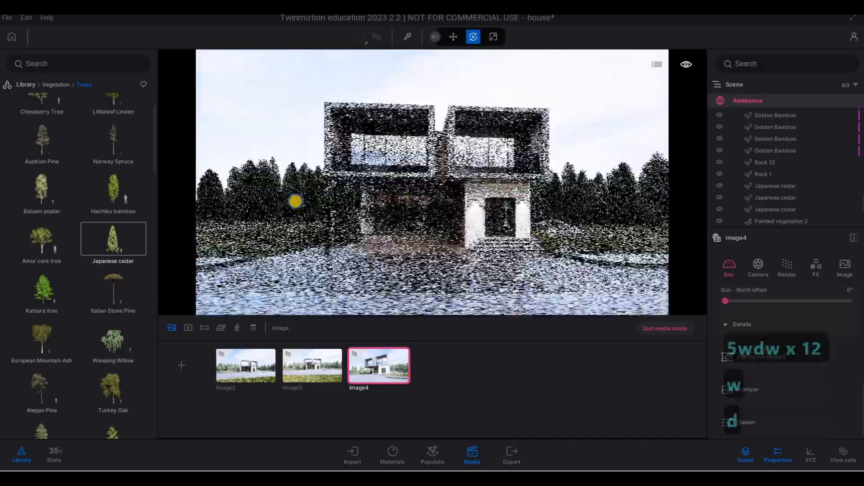
key("d")
key("a")
key("e")
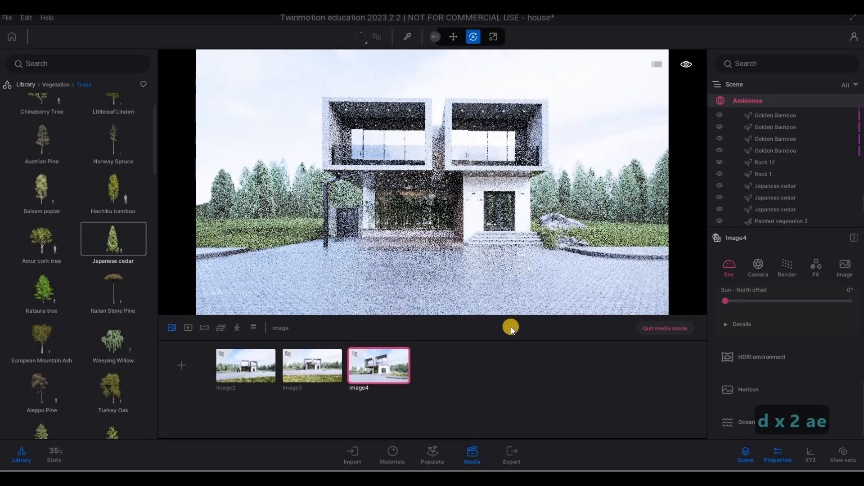
Capture another image and walk its camera to an angled view of the house front from the right.
left_click(180, 363)
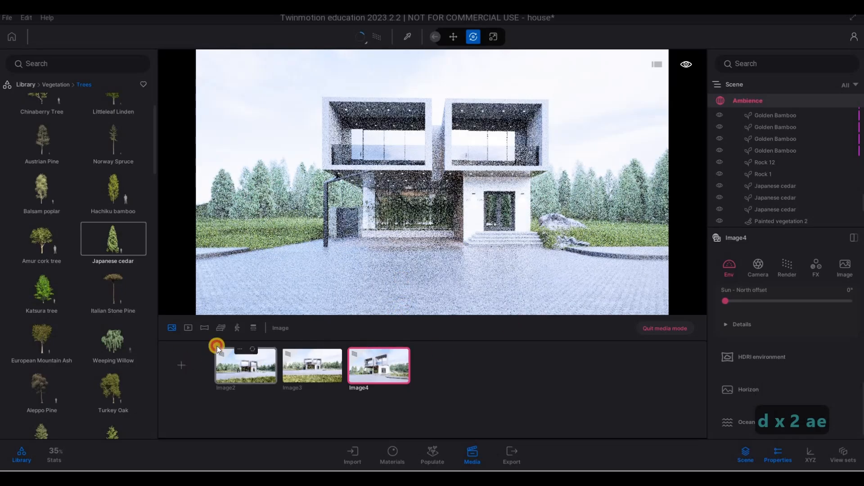
right_click_drag(371, 214, 548, 198)
key("a")
key("a")
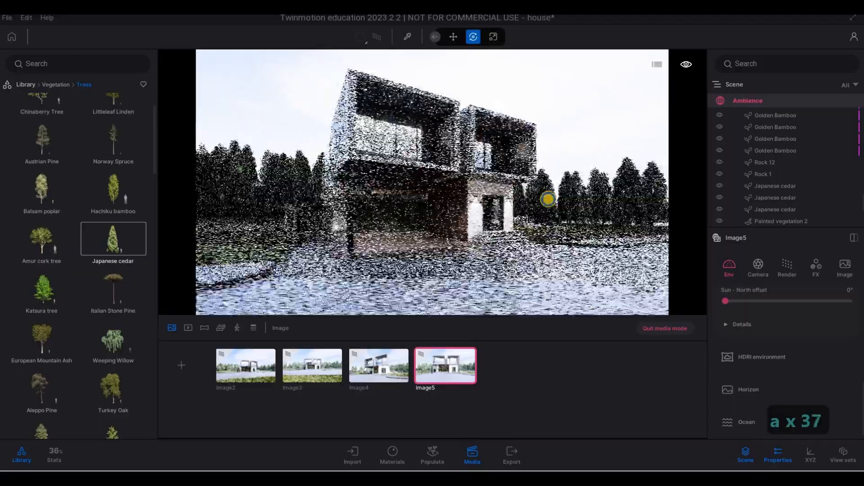
key("s")
key("a")
key("s")
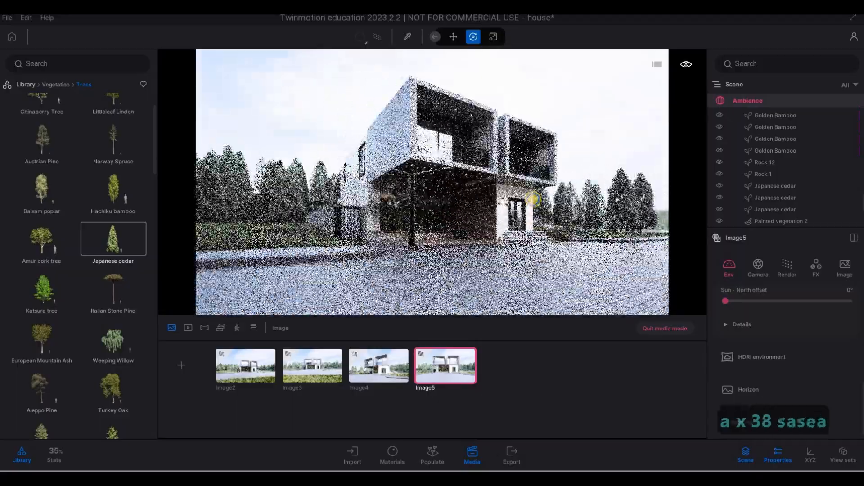
key("d")
key("d")
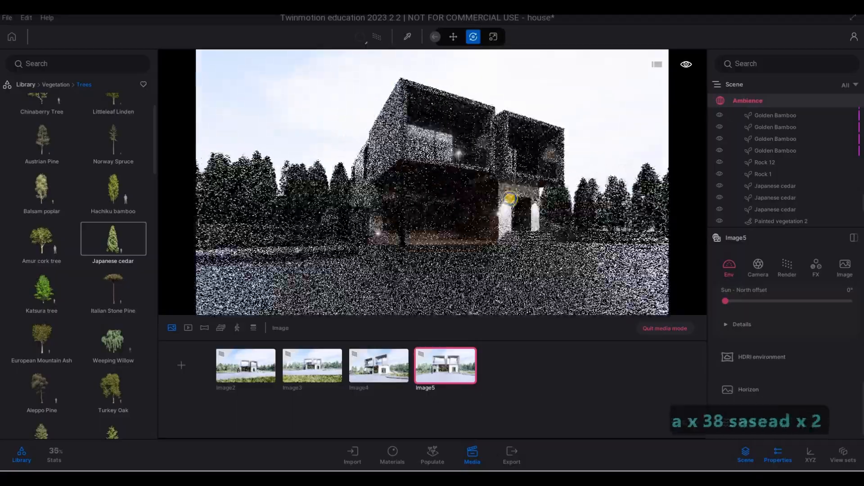
key("d")
key("d")
key("q")
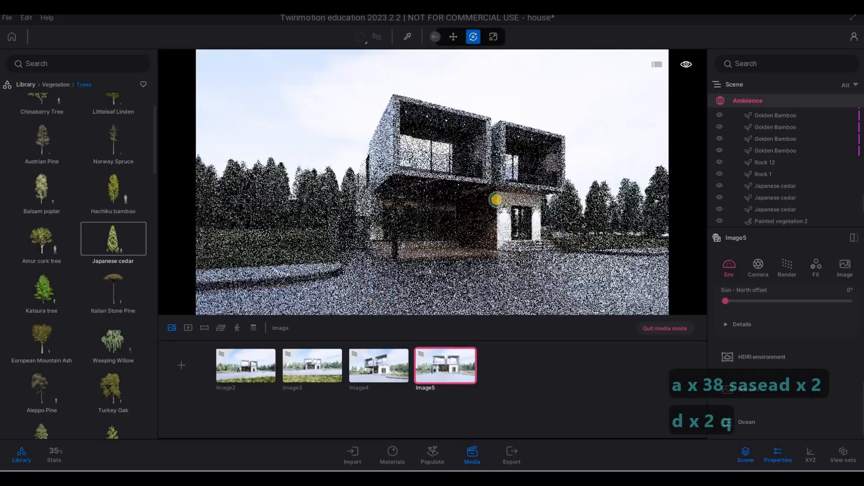
key("d")
key("d")
key("s")
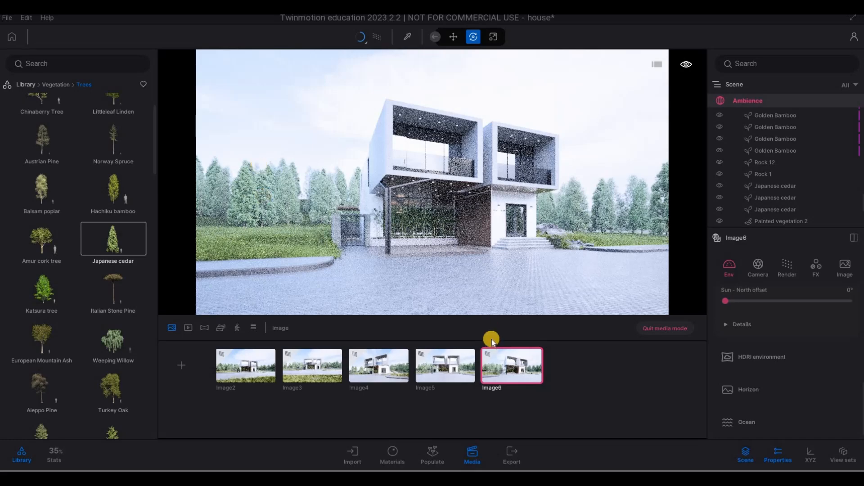
Open Image3 and move its camera closer to a straight-on view of the house front.
left_click(317, 367)
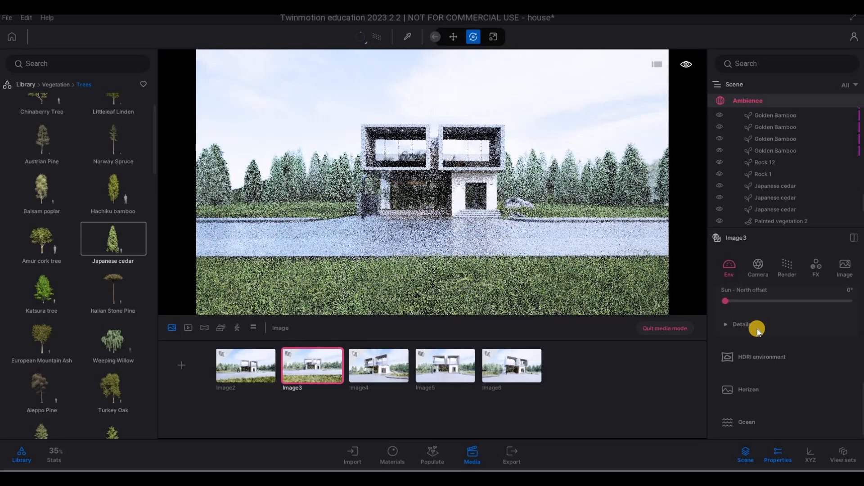
scroll(757, 329, "up", 8)
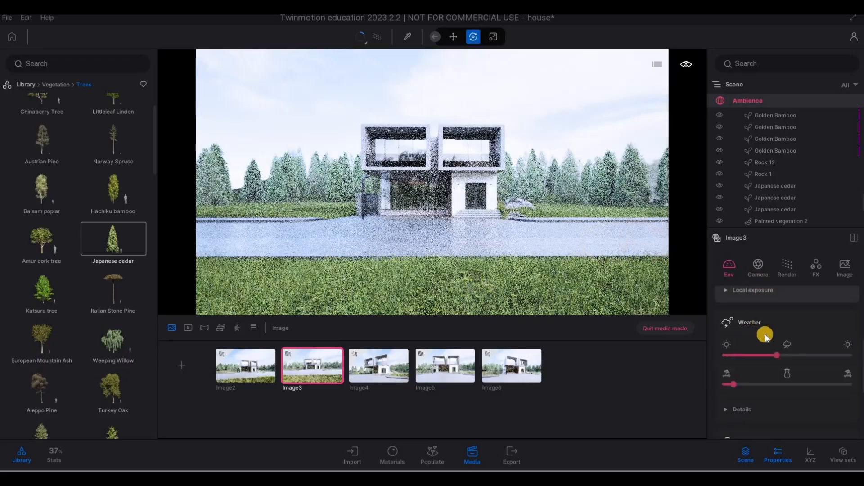
left_click_drag(784, 331, 807, 325)
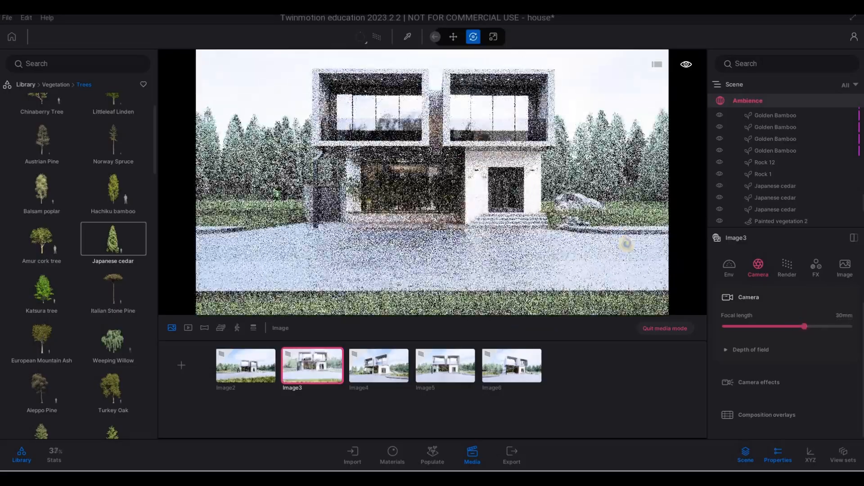
key("a")
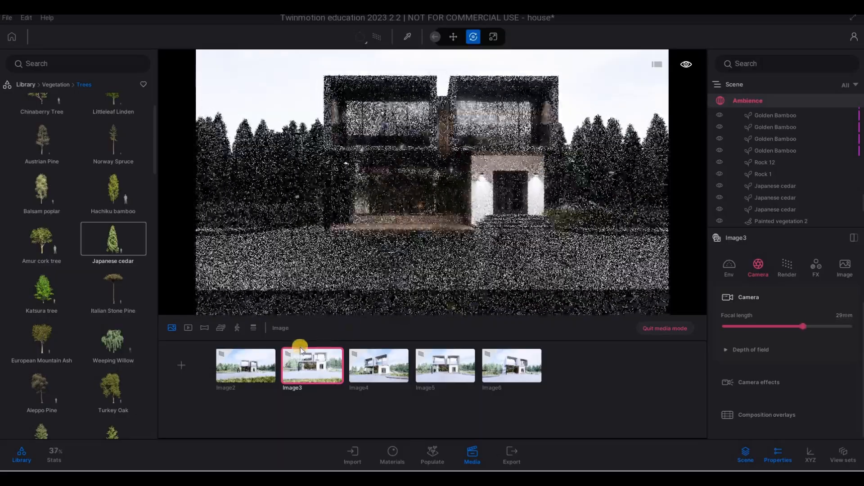
Open Image2, set its focal length to 27 mm and re-orient its view of the house front.
left_click(255, 365)
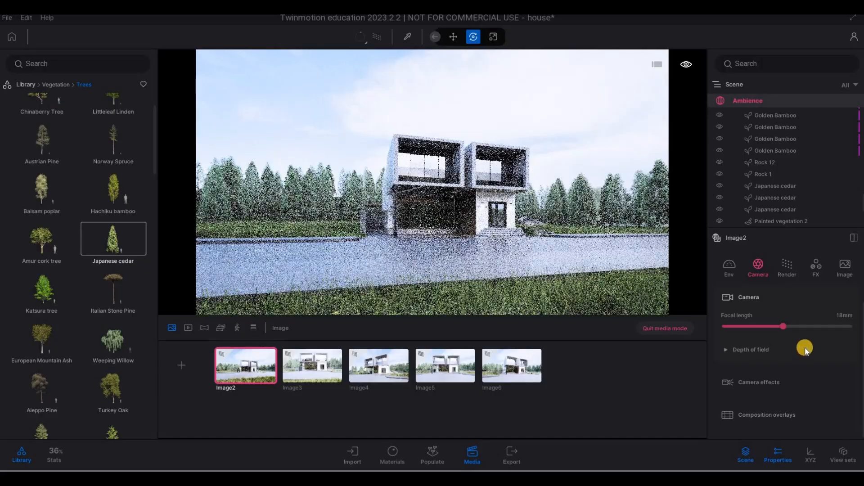
left_click_drag(791, 325, 793, 326)
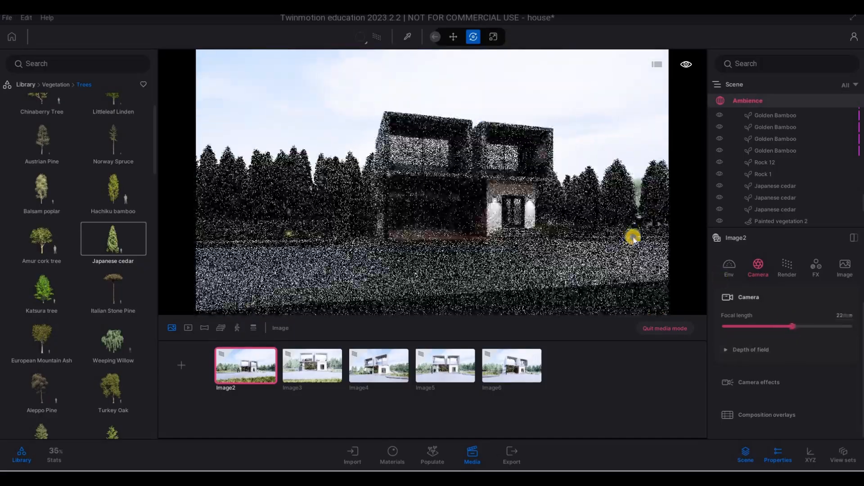
left_click_drag(792, 326, 794, 326)
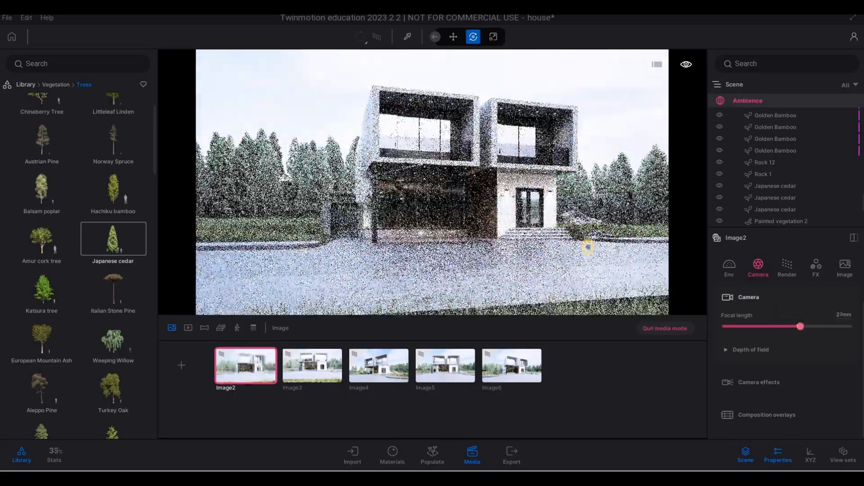
right_click_drag(587, 247, 538, 262)
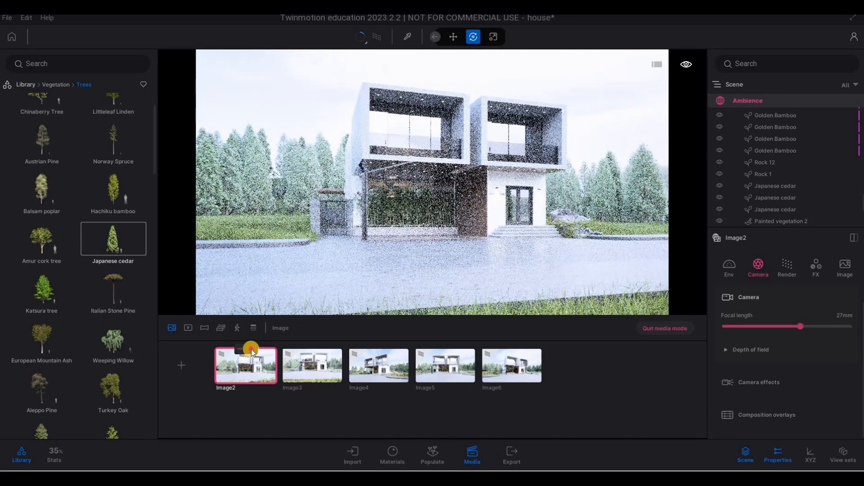
left_click(250, 350)
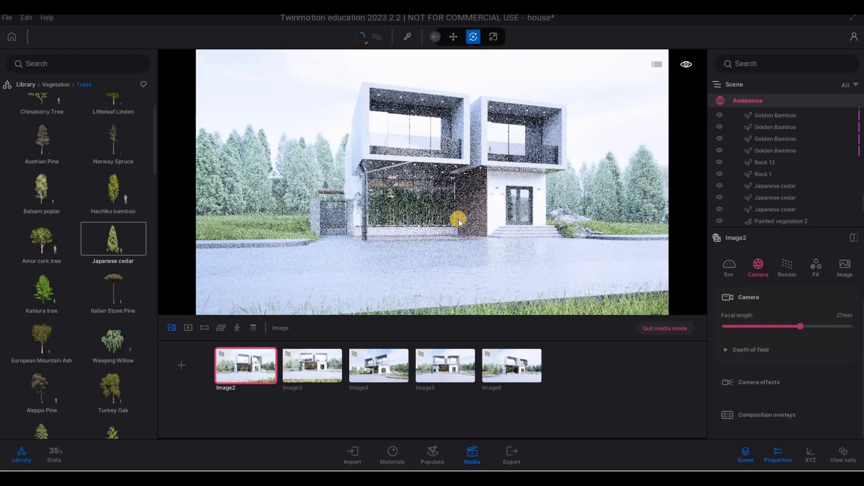
Quit media mode and walk the camera over to the row of cedar trees beside the house.
left_click(657, 327)
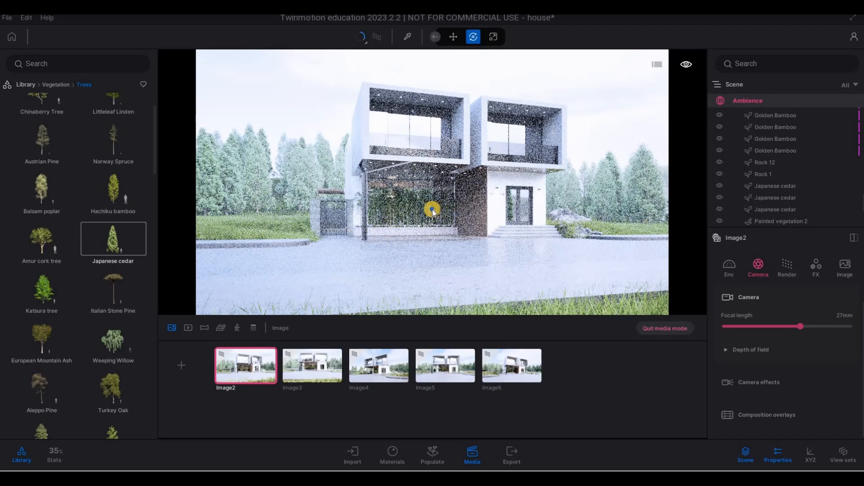
key("q")
key("w")
key("a")
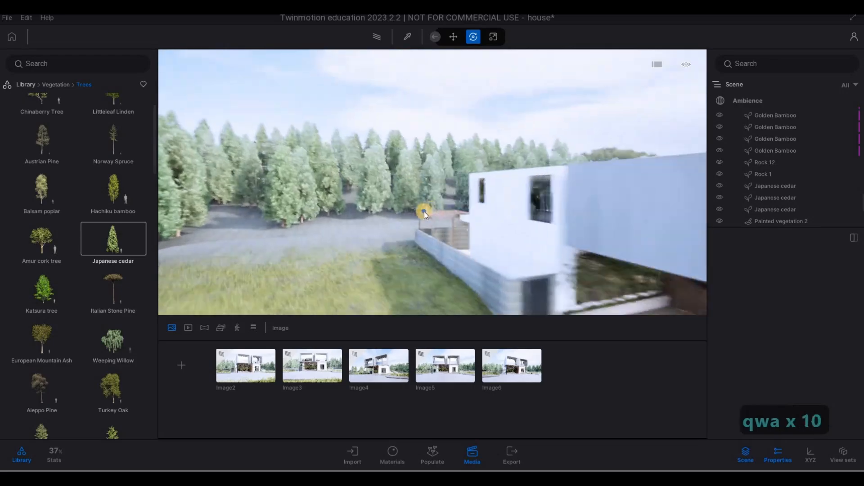
key("d")
Delete two Japanese cedar trees from the row beside the house.
left_click(395, 202)
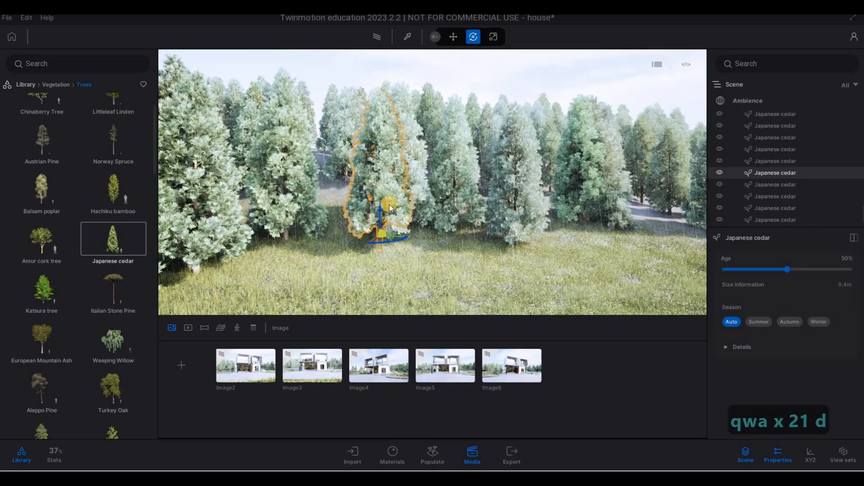
key("Delete")
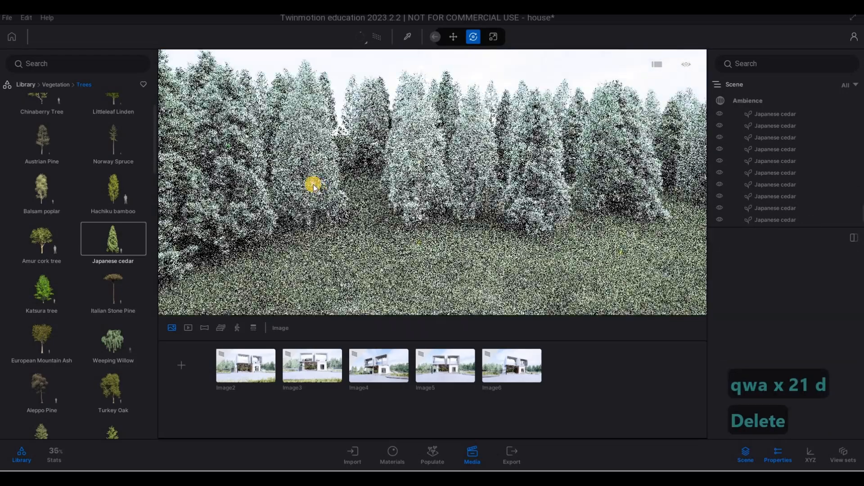
left_click(313, 185)
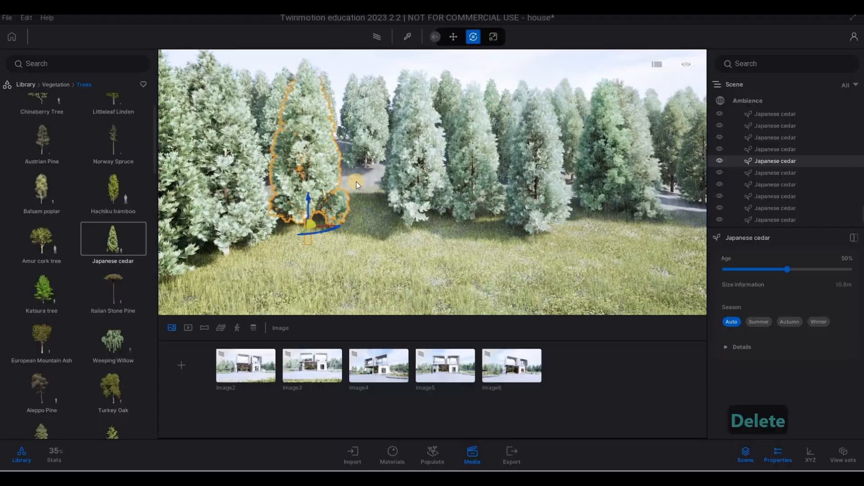
key("Delete")
Walk the camera around the house corner and delete another cedar tree beyond the lawn.
key("a")
key("d")
key("s")
key("d")
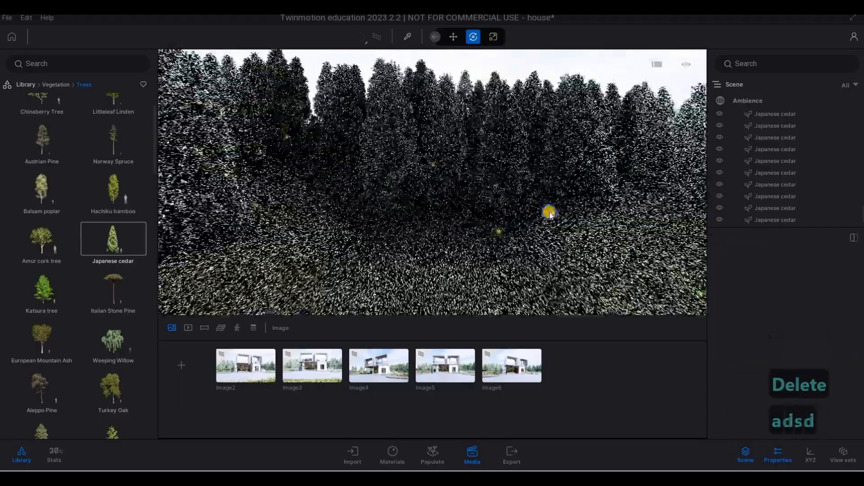
key("q")
key("w")
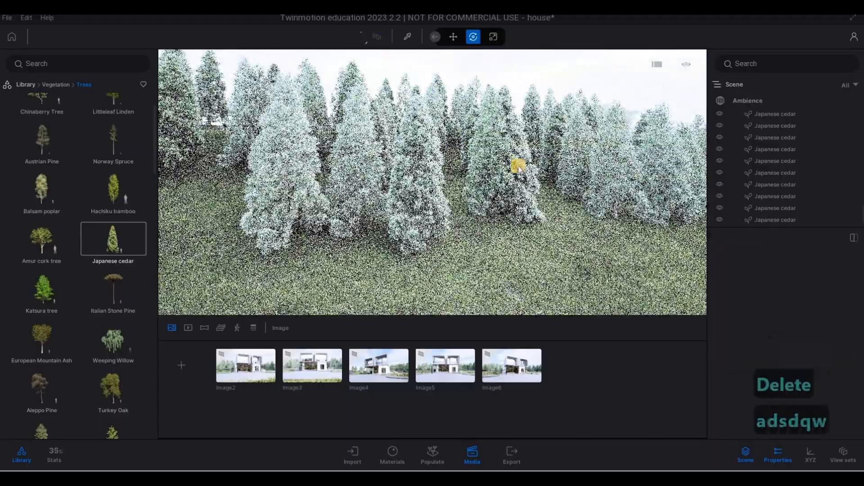
key("d")
key("d")
key("d")
key("d")
key("s")
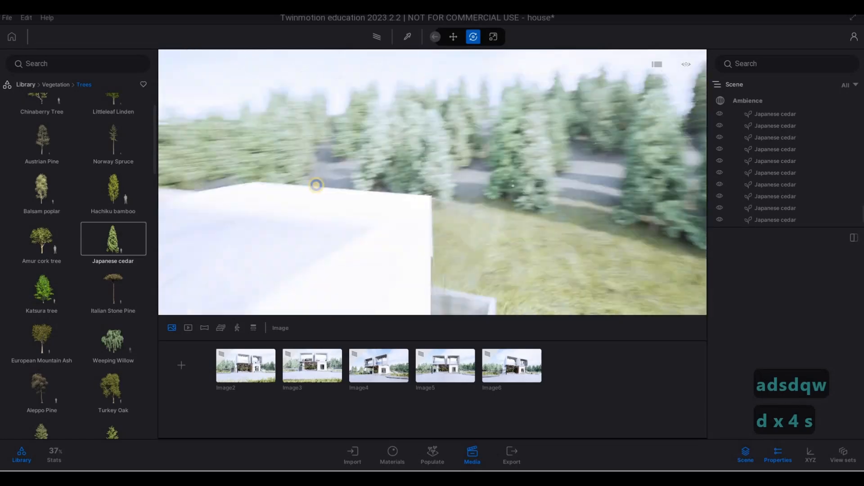
key("d")
key("e")
left_click(469, 159)
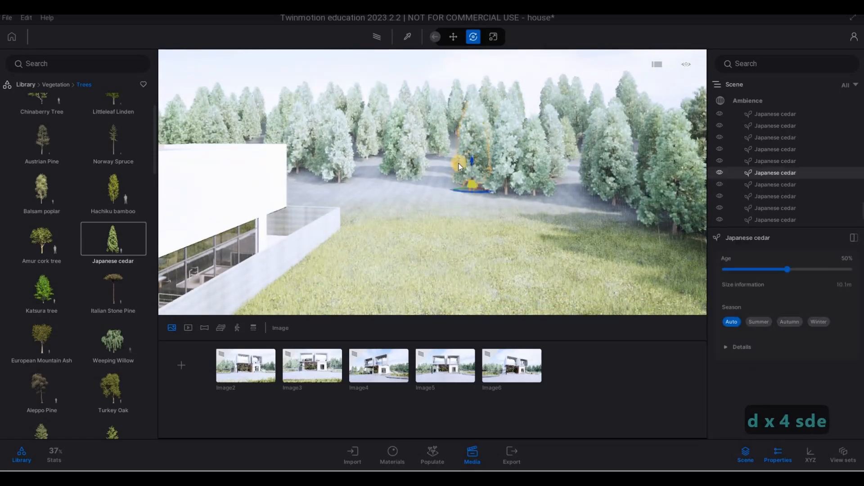
key("Delete")
Delete another Japanese cedar standing in the middle of the grove behind the lawn.
left_click(417, 163)
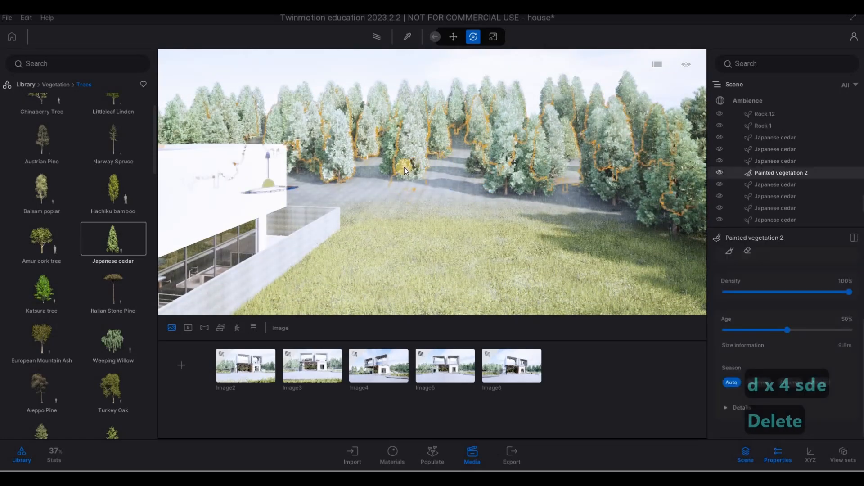
key("Delete")
left_click(406, 180)
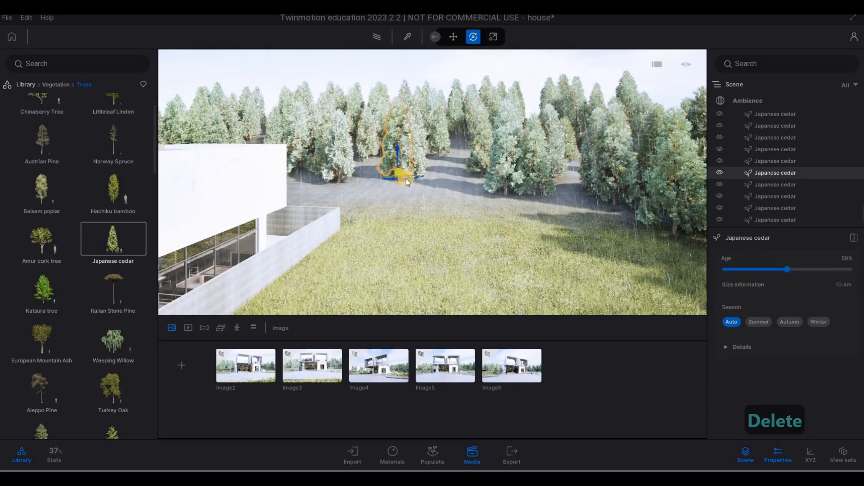
key("Delete")
Walk into the cedar grove and delete two more cedar trees from the open clearing.
key("s")
key("a")
key("a")
key("a")
key("a")
key("a")
key("a")
key("a")
key("a")
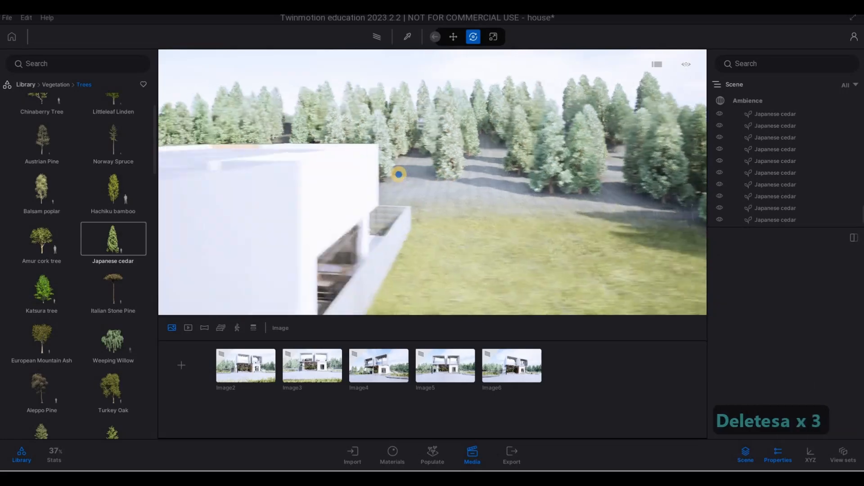
key("w")
key("w")
key("w")
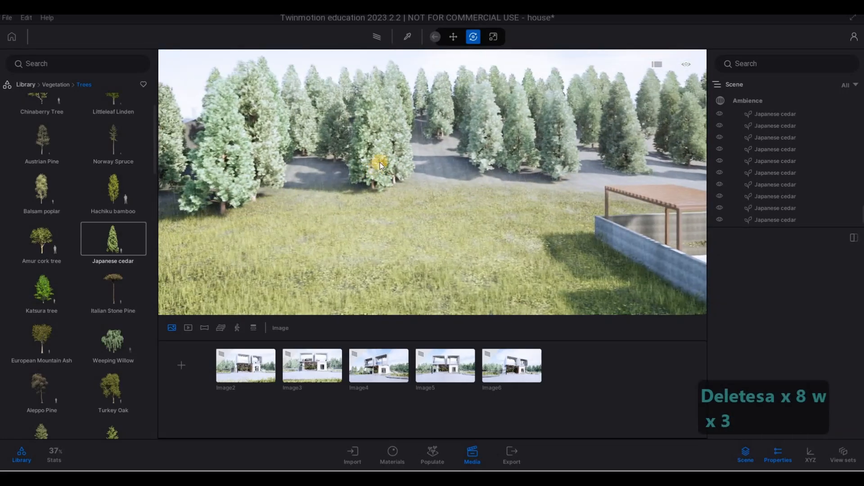
left_click(401, 153)
left_click(401, 125)
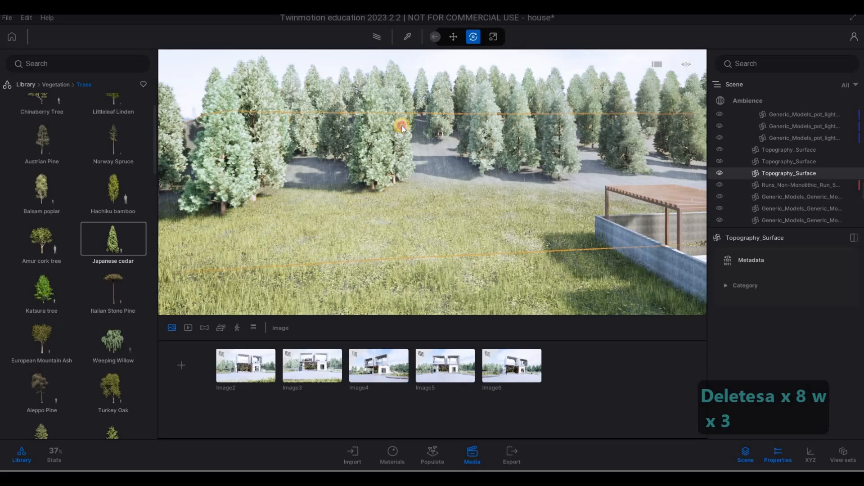
left_click(398, 163)
key("w")
key("w")
key("q")
key("w")
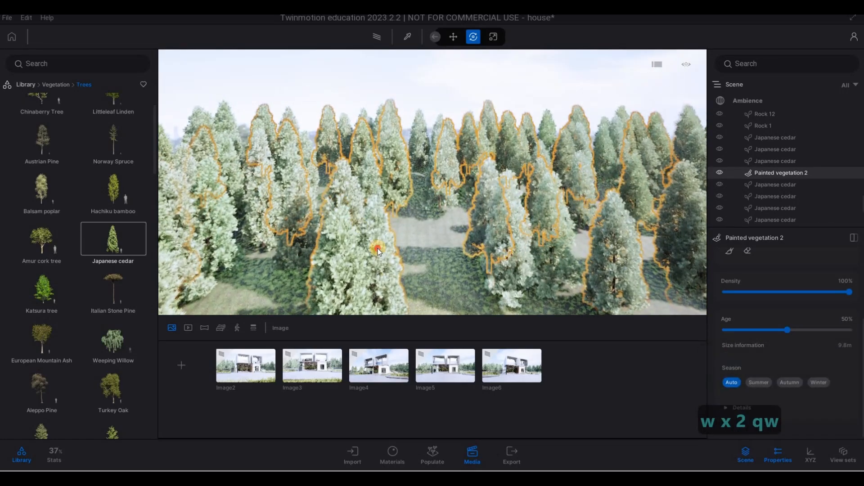
key("Escape")
key("Escape")
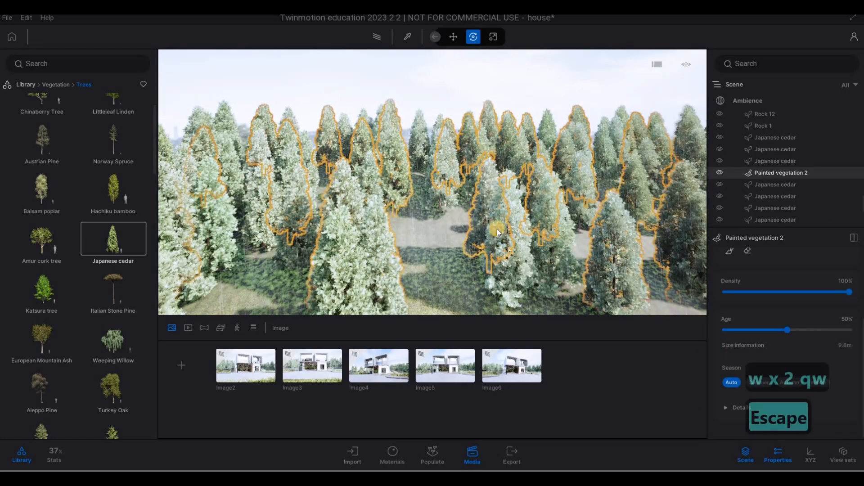
left_click(508, 226)
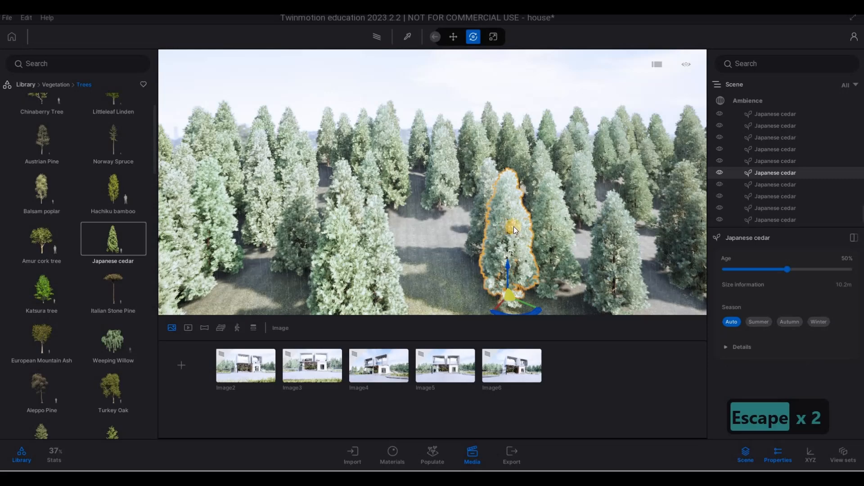
key("Delete")
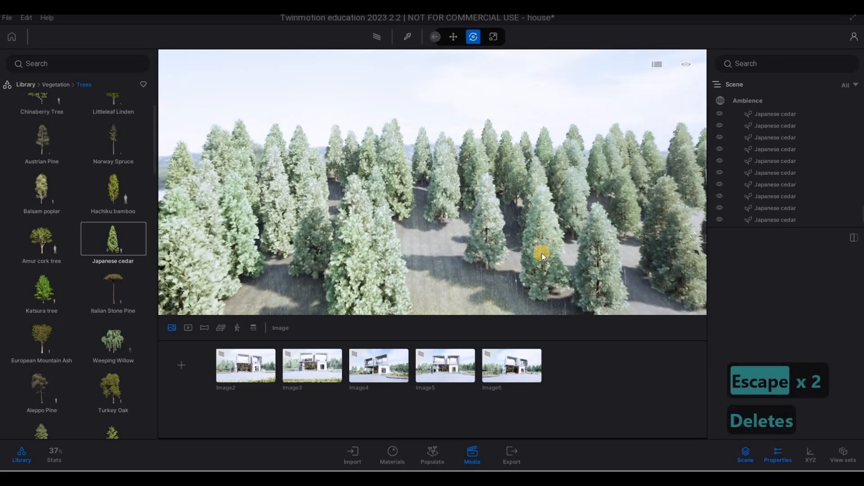
left_click(554, 260)
key("Delete")
Return to the captured images, review Image4, Image5 and Image6, and save the project.
key("e")
key("e")
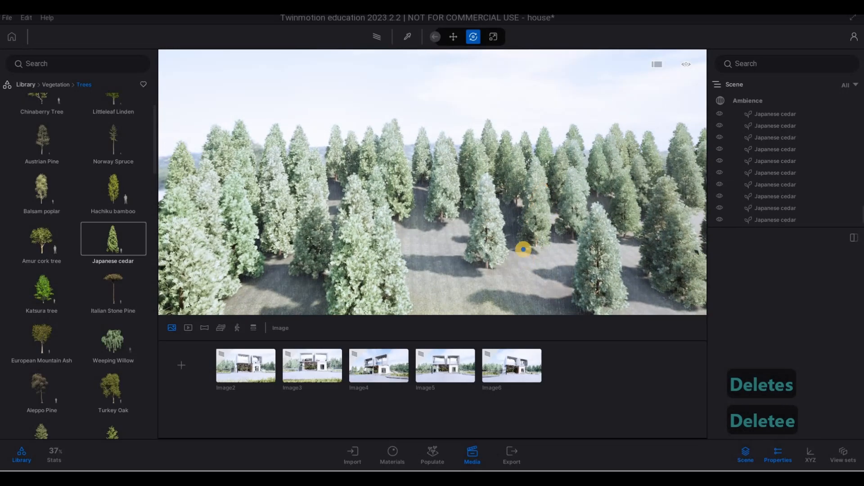
key("s")
key("s")
key("s")
key("s")
key("s")
key("s")
key("d")
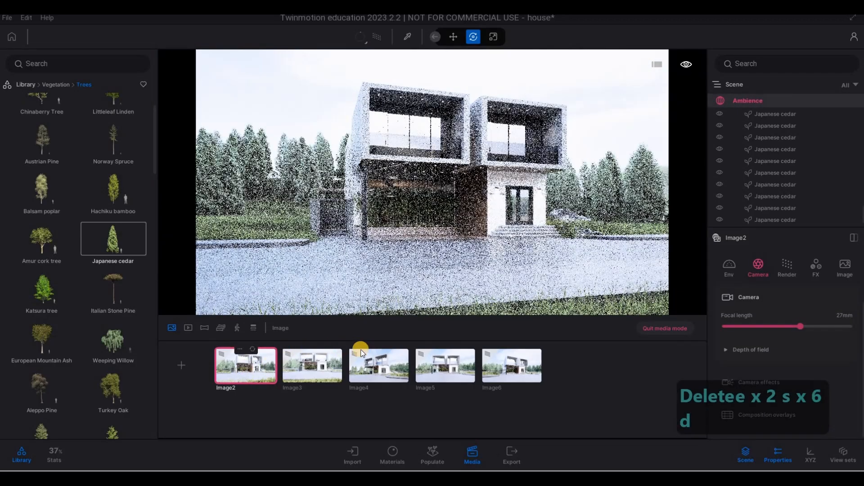
left_click(327, 365)
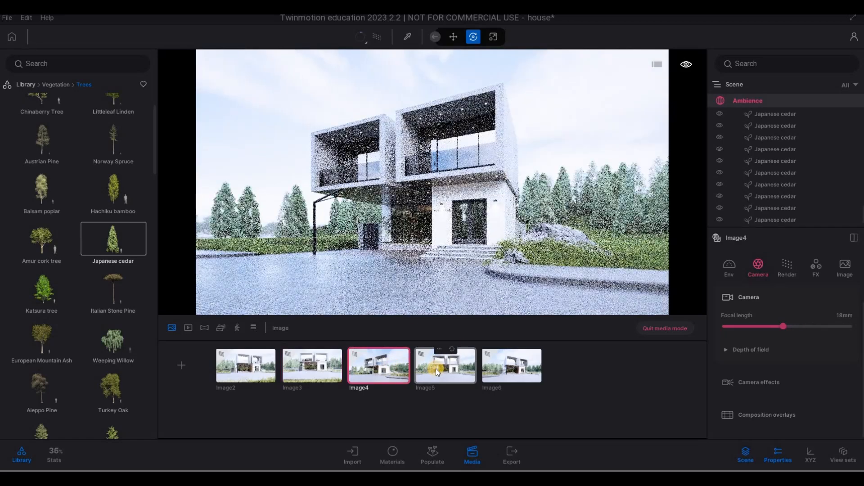
left_click(437, 368)
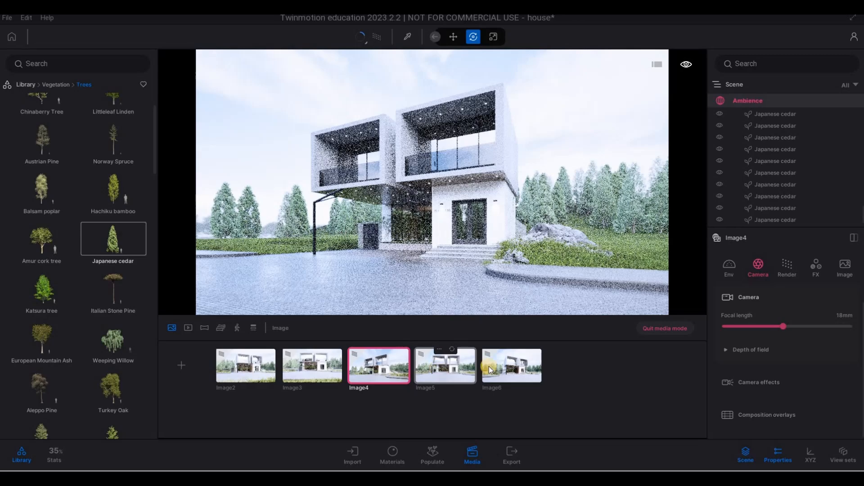
left_click(515, 346)
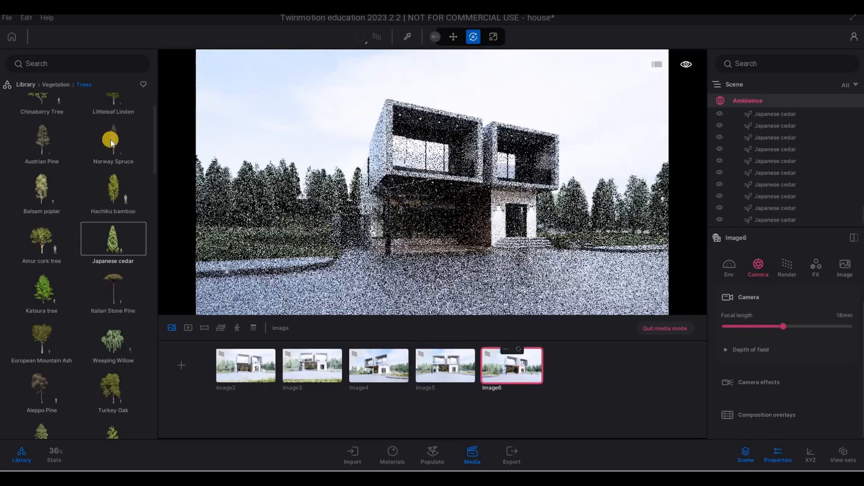
left_click(7, 18)
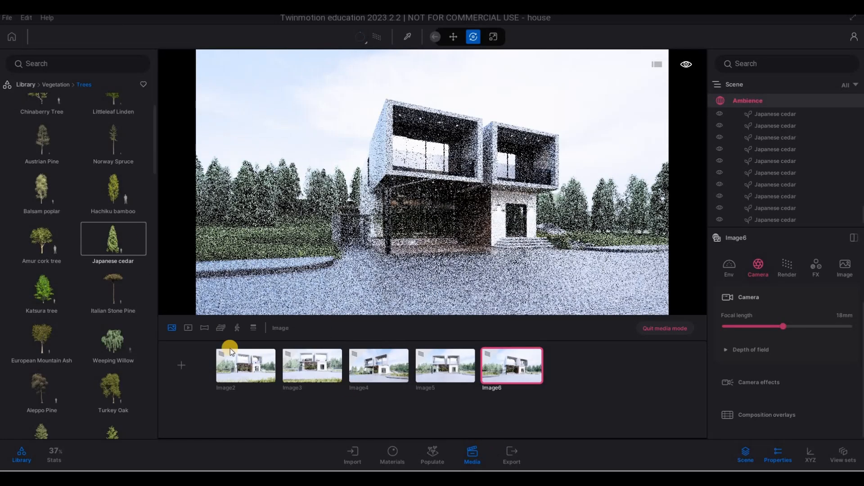
Switch to videos, walk the camera to a low view across the grass toward the house front, and create a video.
left_click(205, 328)
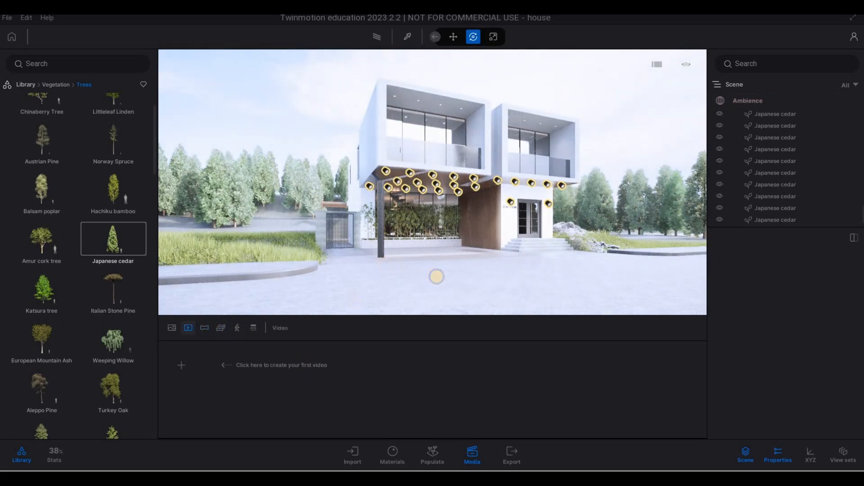
key("s")
key("s")
key("q")
key("d")
key("e")
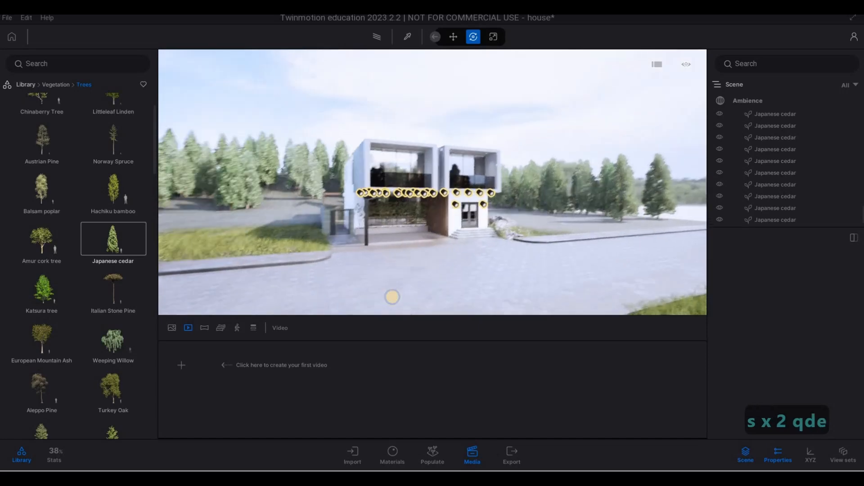
key("e")
key("q")
key("a")
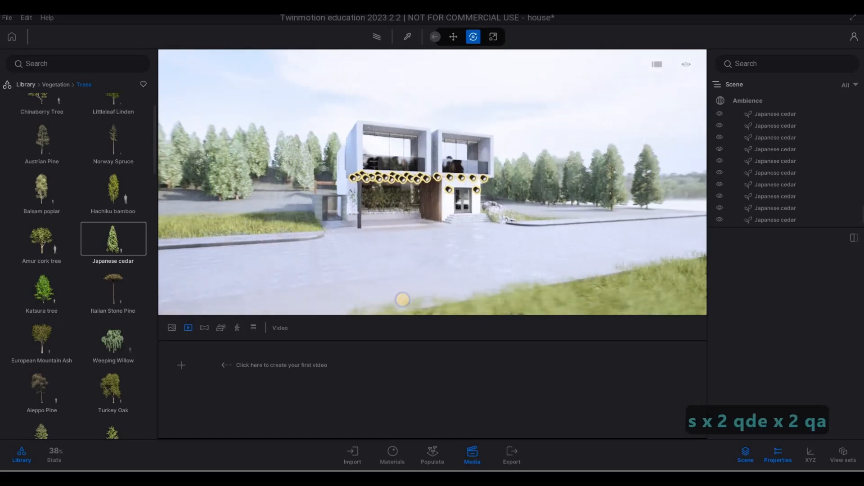
key("d")
key("s")
key("a")
key("e")
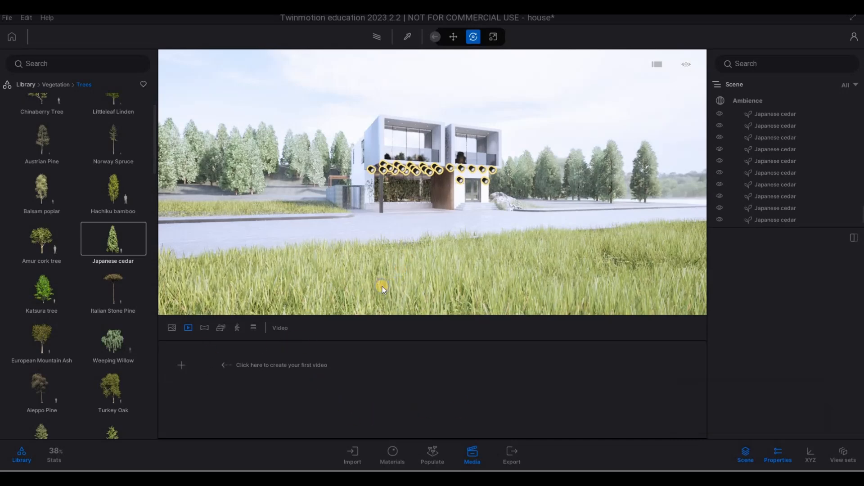
right_click_drag(382, 286, 379, 287)
key("e")
key("q")
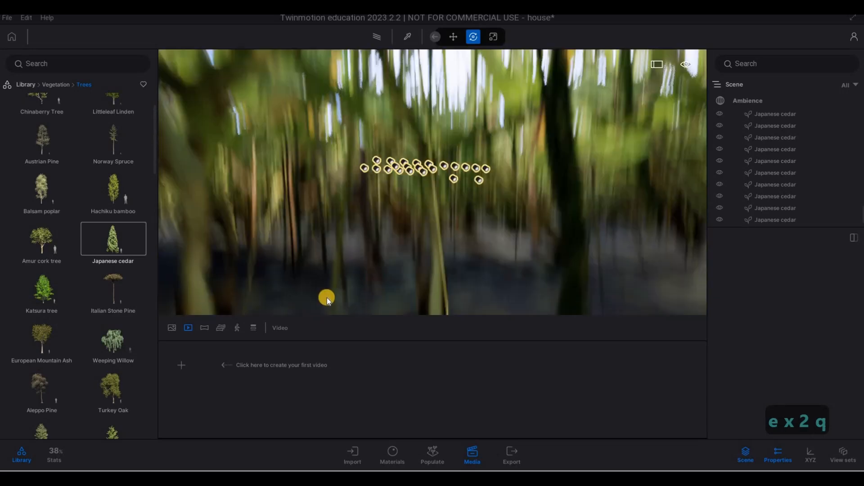
key("4")
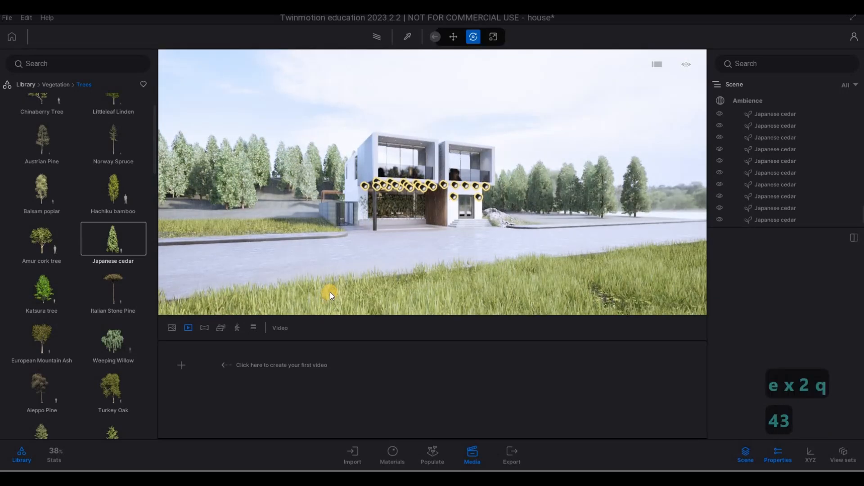
key("e")
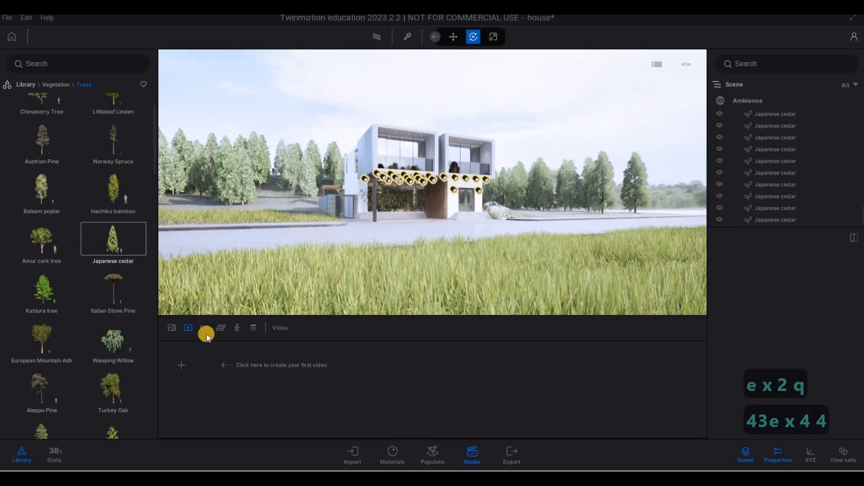
key("4")
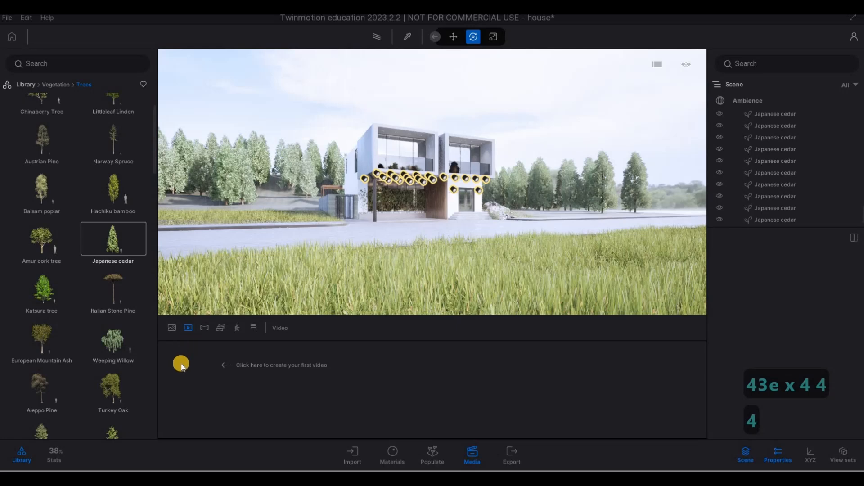
left_click(250, 380)
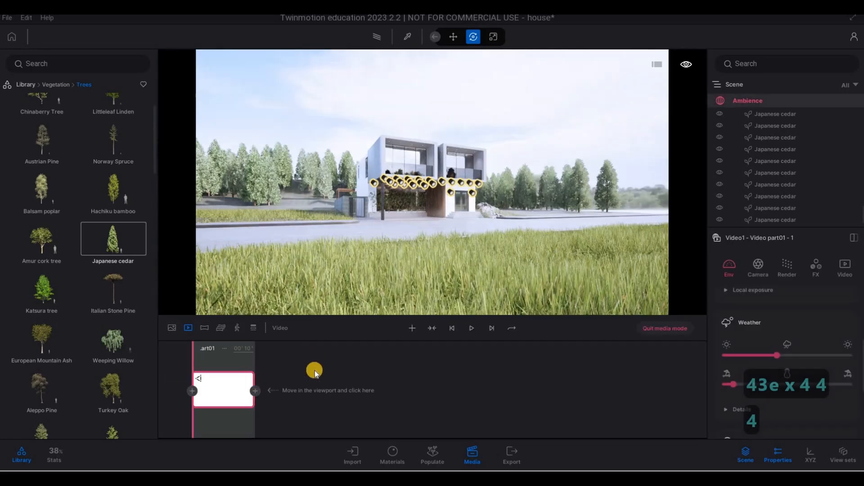
Move the camera closer to the house front and add a second keyframe to Video part01.
key("w")
key("w")
key("w")
key("w")
key("w")
key("w")
key("w")
key("w")
key("w")
key("w")
key("w")
key("w")
key("w")
key("w")
key("w")
key("w")
key("w")
key("w")
key("w")
key("w")
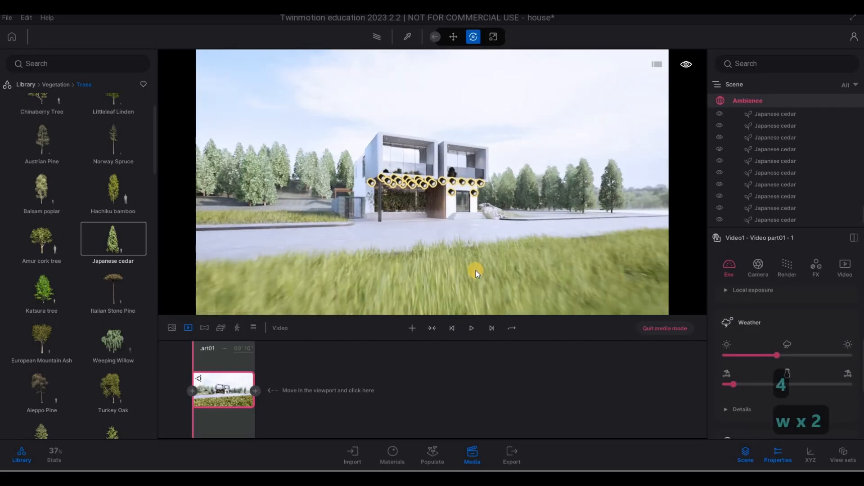
key("w")
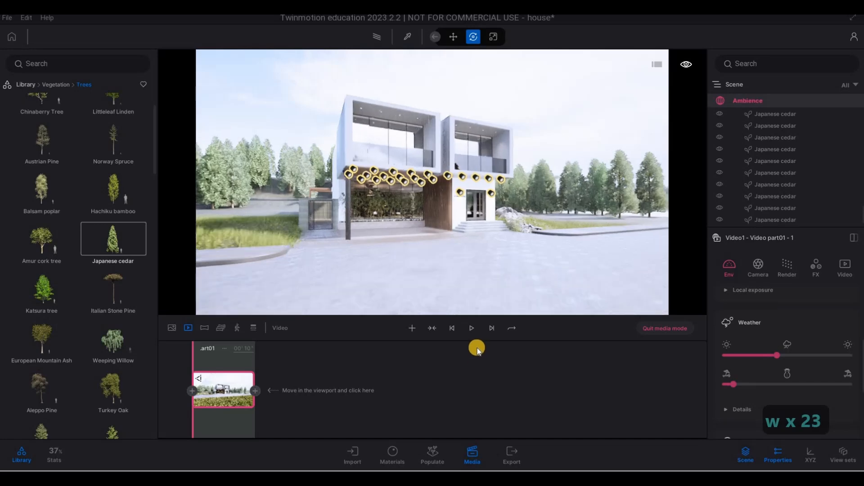
left_click(255, 391)
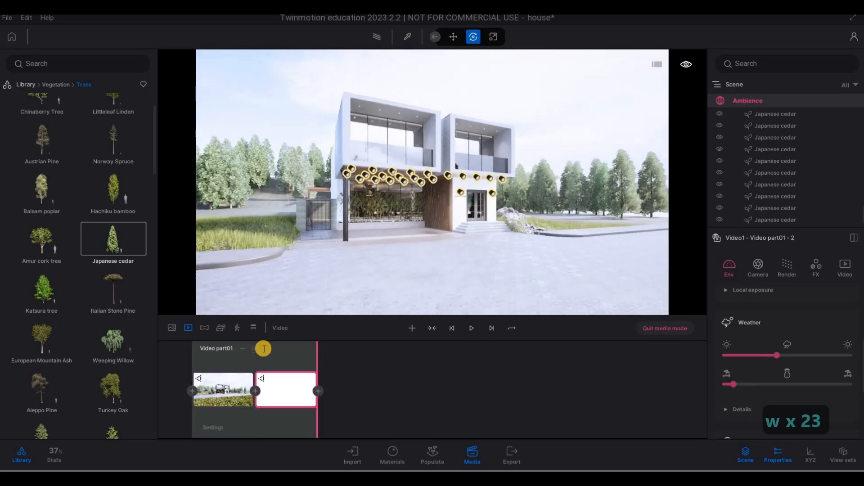
Set the duration of Video part01 to 7 seconds.
left_click(303, 350)
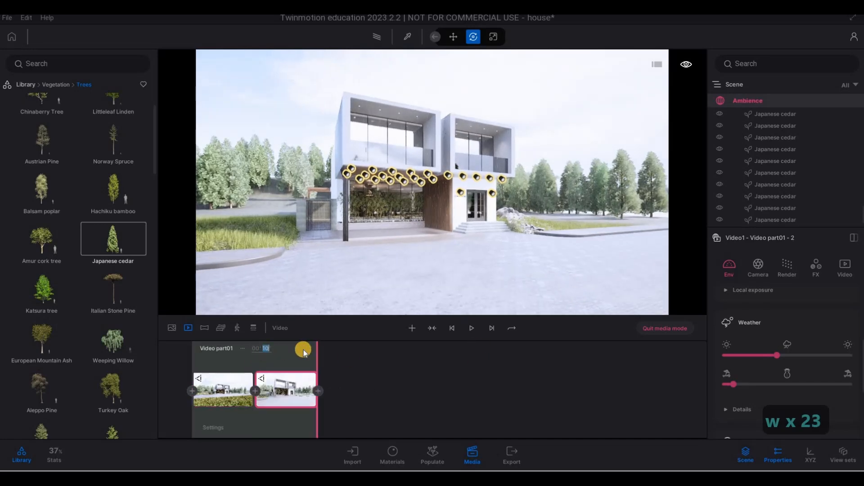
type("7")
key("Return")
Walk the camera toward the house's left corner and start a new video part, Video part02.
key("d")
key("w")
key("q")
key("d")
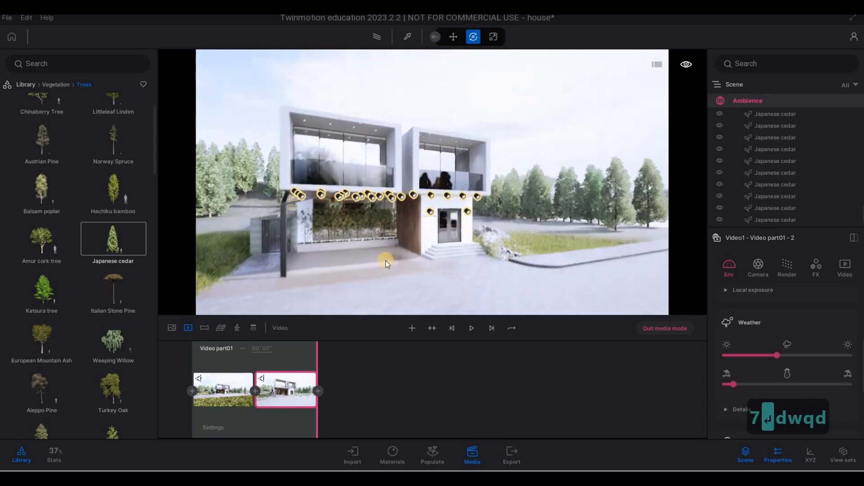
key("w")
key("w")
key("w")
key("w")
key("w")
key("w")
key("w")
key("w")
key("w")
key("w")
key("w")
key("w")
key("w")
key("w")
left_click_drag(410, 272, 189, 276)
key("a")
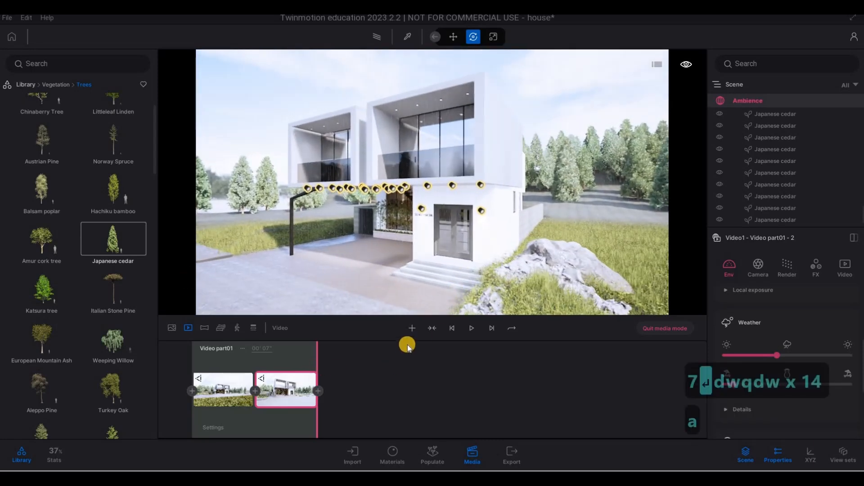
key("a")
key("a")
key("a")
key("a")
key("a")
key("a")
key("a")
key("a")
key("a")
key("a")
key("a")
key("a")
key("a")
key("a")
key("a")
key("a")
key("a")
key("a")
key("a")
key("a")
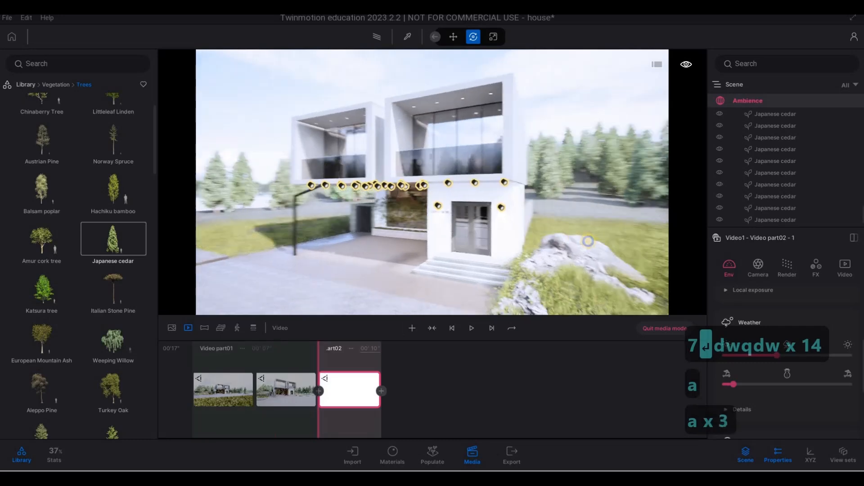
Move the camera along the carport side of the house and add second and third keyframes to Video part02.
key("a")
key("a")
key("a")
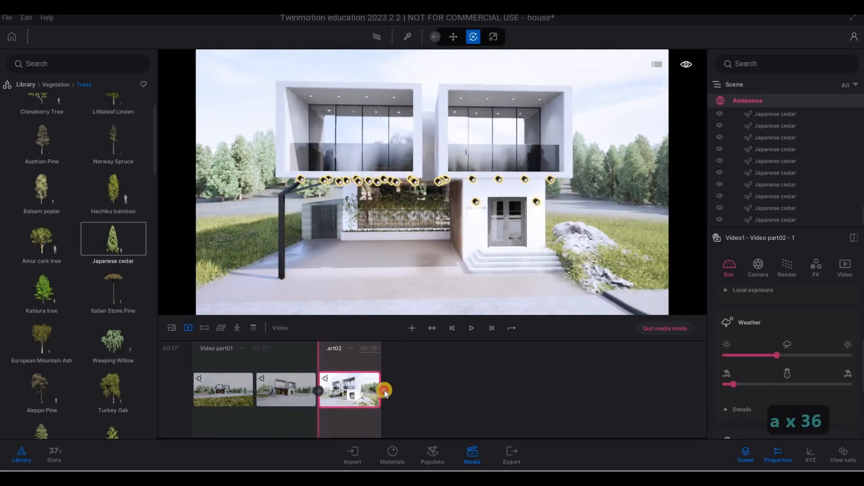
key("a")
key("a")
key("a")
key("a")
key("a")
key("a")
key("a")
key("a")
key("a")
key("a")
key("a")
key("a")
key("a")
key("a")
key("a")
key("a")
key("a")
key("a")
key("a")
key("a")
right_click_drag(491, 250, 591, 242)
key("a")
key("a")
key("a")
key("a")
key("a")
key("a")
key("a")
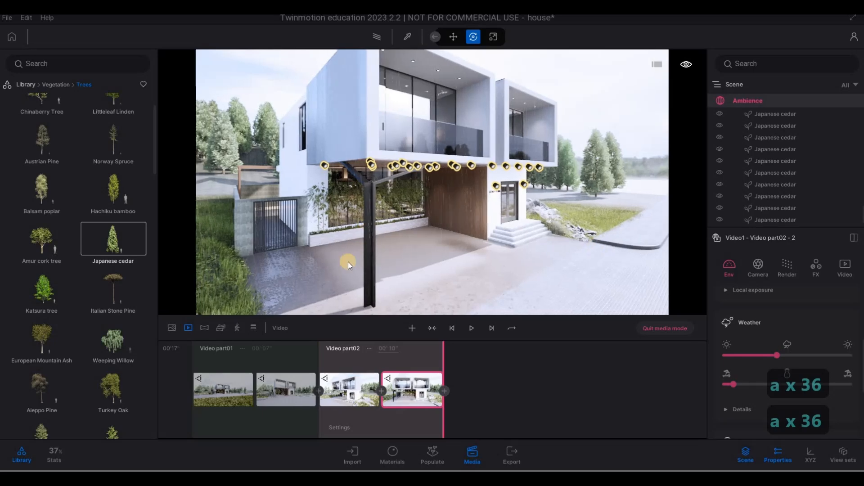
left_click(447, 388)
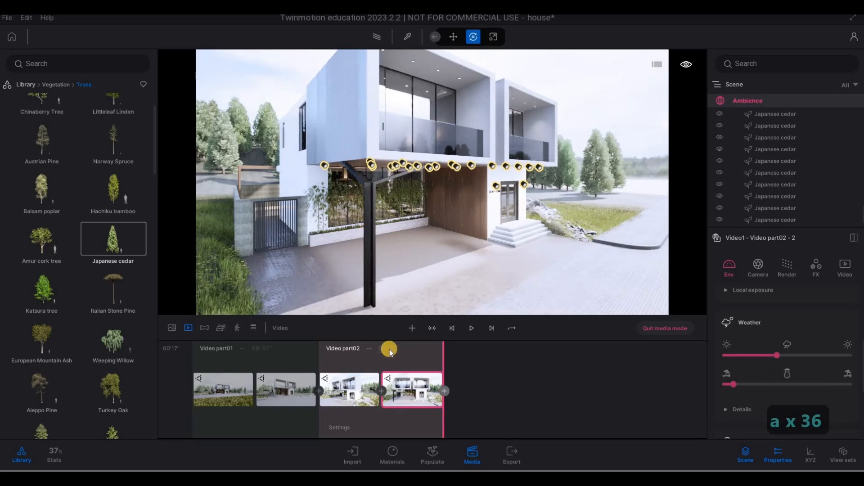
left_click(433, 352)
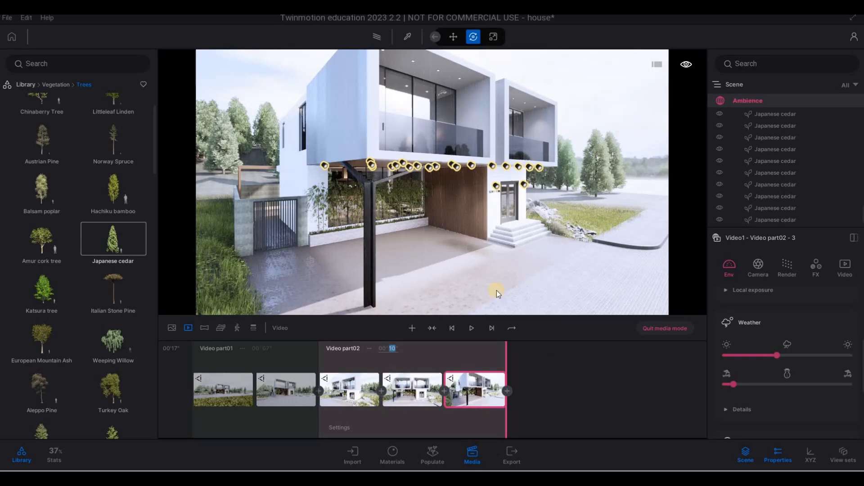
Walk the camera back to a frontal view of the house and start a new video part, Video part03.
key("d")
key("s")
right_click_drag(336, 221, 158, 189)
key("e")
key("d")
key("s")
key("w")
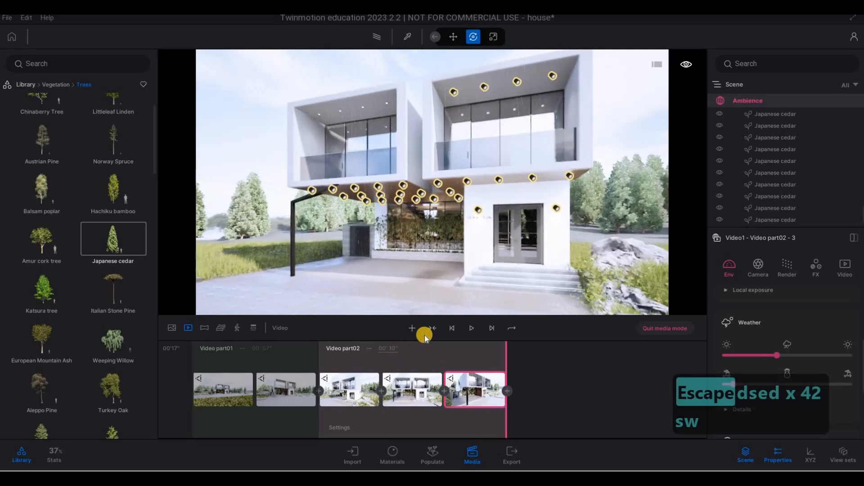
left_click(412, 329)
left_click(548, 392)
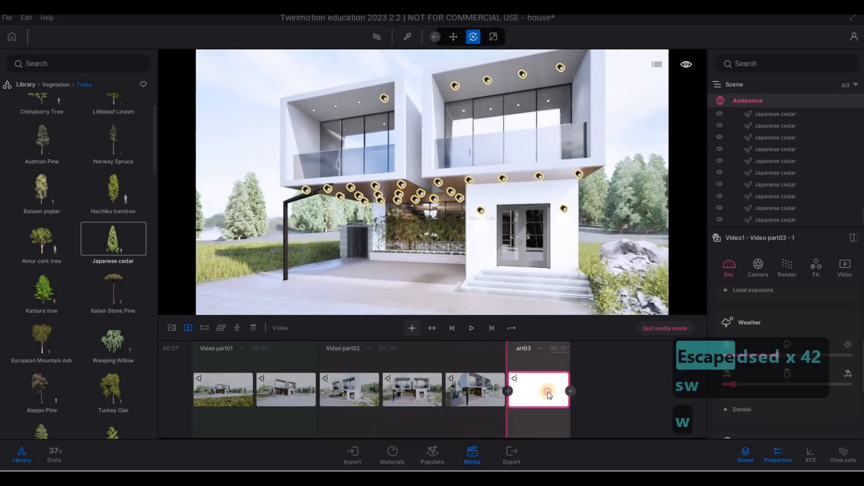
Step the camera back from the house, add a second keyframe to Video part03, and set its duration to 4 seconds.
key("s")
key("s")
key("s")
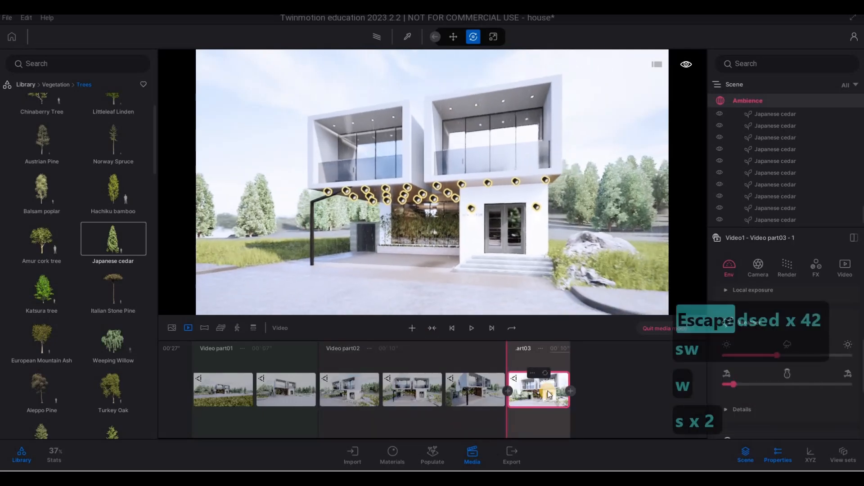
left_click(583, 348)
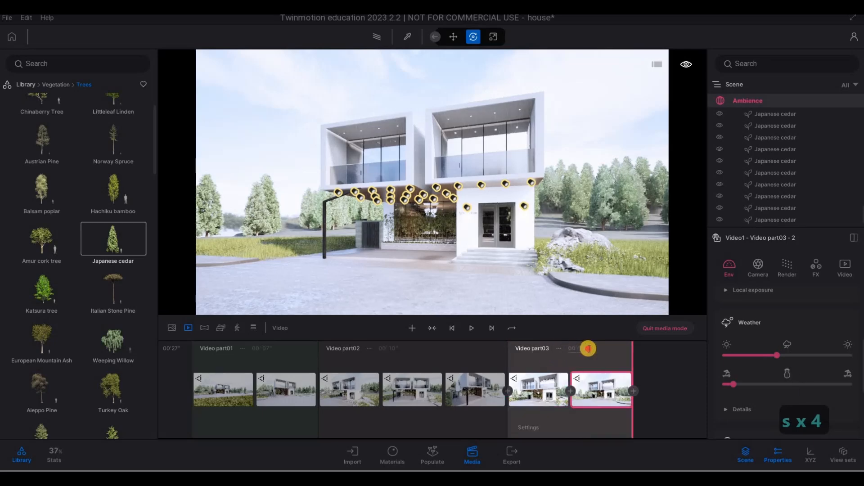
type("4")
key("Return")
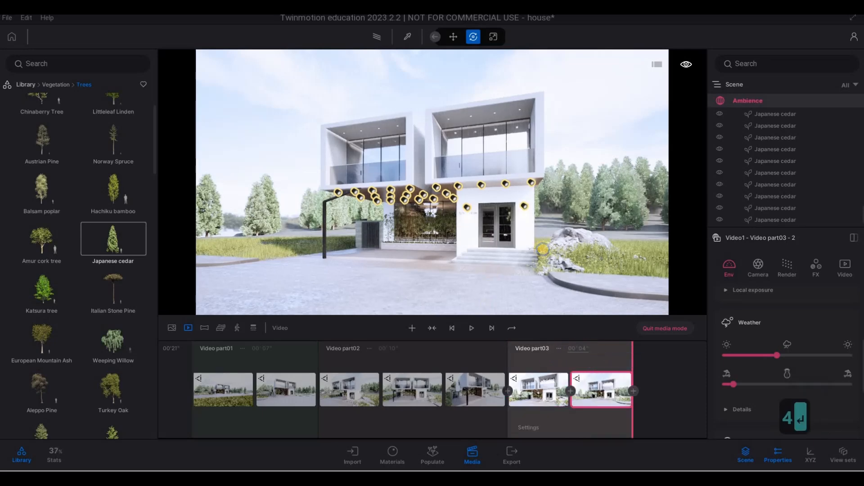
Move the camera toward the lawn beside the house front and start a new video part, Video part04.
key("a")
key("w")
key("w")
key("a")
key("a")
key("a")
key("a")
key("a")
key("a")
key("a")
key("a")
key("a")
key("a")
key("a")
key("a")
key("a")
key("a")
key("a")
key("a")
key("a")
key("a")
key("a")
key("a")
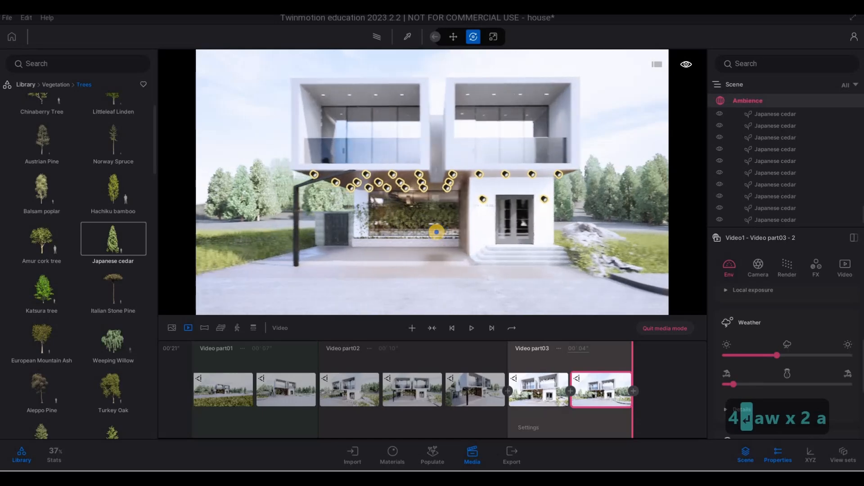
key("w")
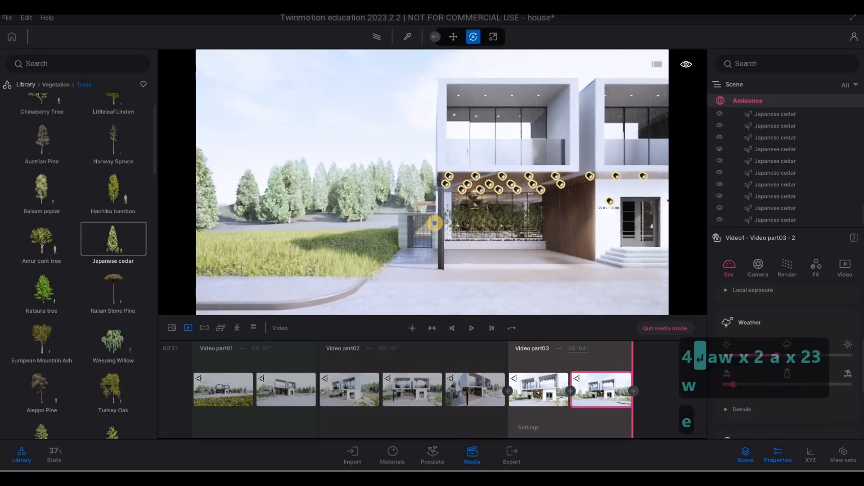
key("e")
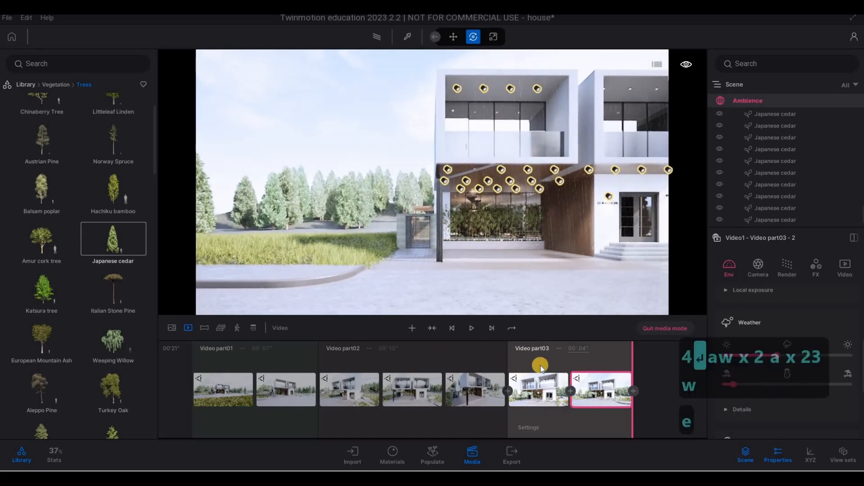
left_click(412, 328)
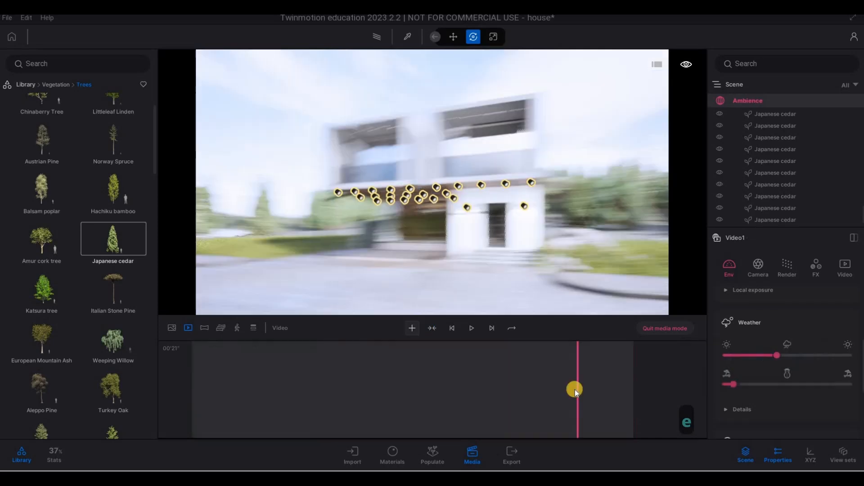
left_click(624, 386)
Pan the camera right across the lawn, add a second keyframe to Video part04, and set its duration to 7 seconds.
key("a")
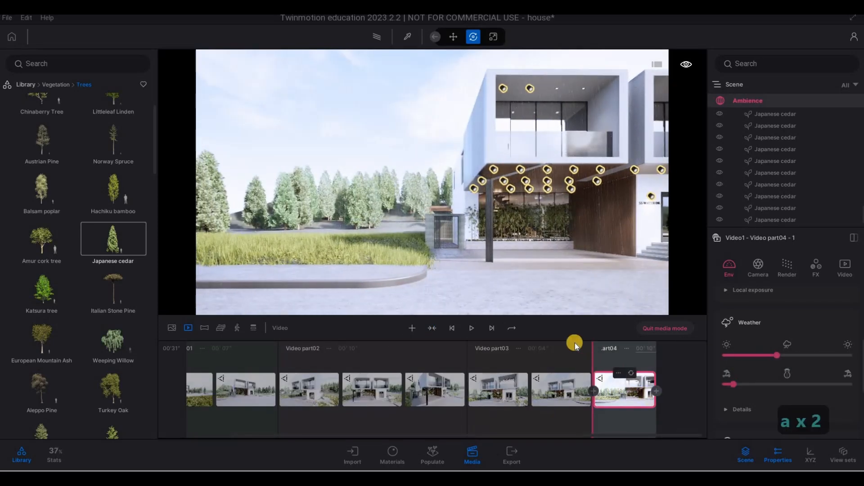
key("d")
key("d")
key("d")
key("d")
key("d")
key("d")
key("d")
key("d")
key("d")
key("d")
key("d")
key("d")
key("d")
key("d")
key("d")
key("d")
key("d")
key("d")
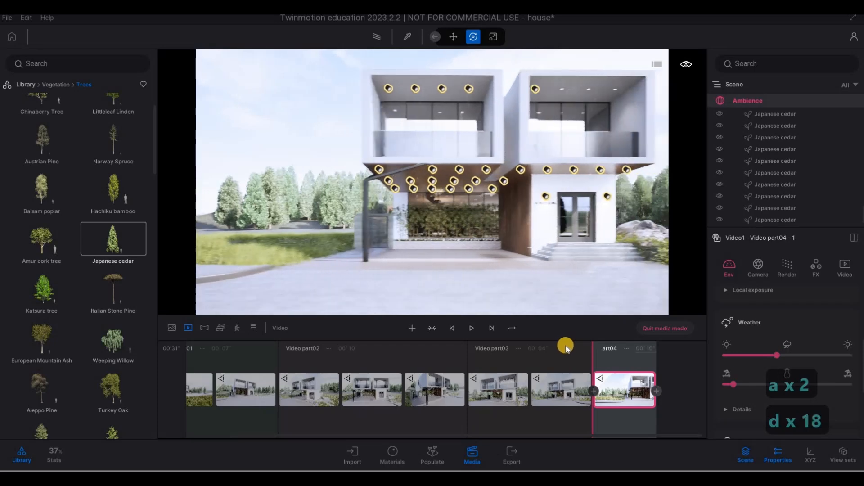
key("d")
key("d")
key("d")
key("d")
key("d")
key("d")
key("d")
key("d")
key("d")
key("d")
key("d")
key("d")
key("d")
key("d")
key("d")
key("d")
key("d")
key("d")
key("d")
key("d")
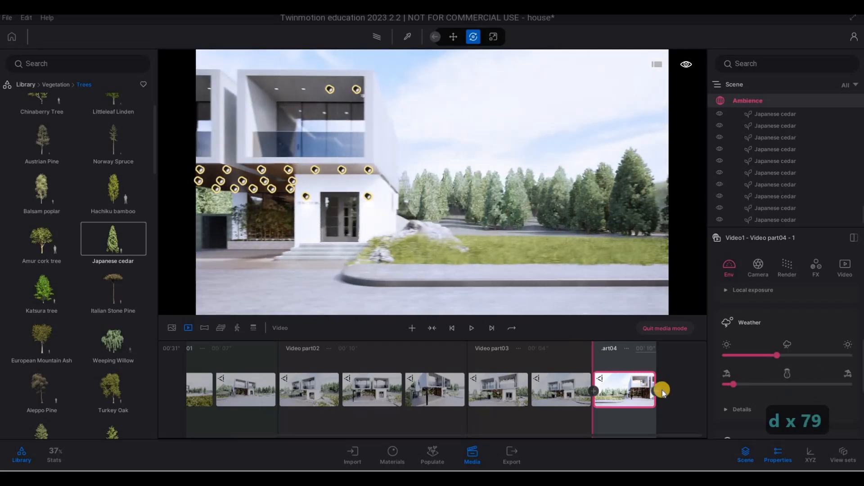
key("d")
key("d")
left_click(608, 368)
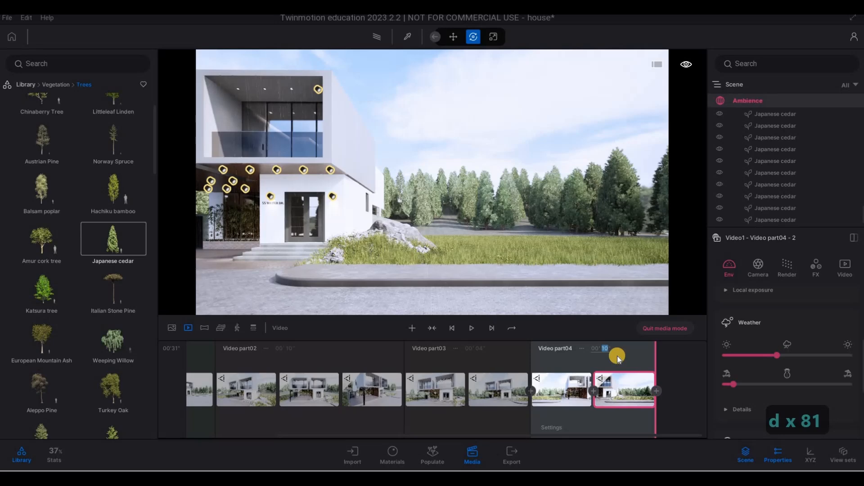
type("7")
key("Return")
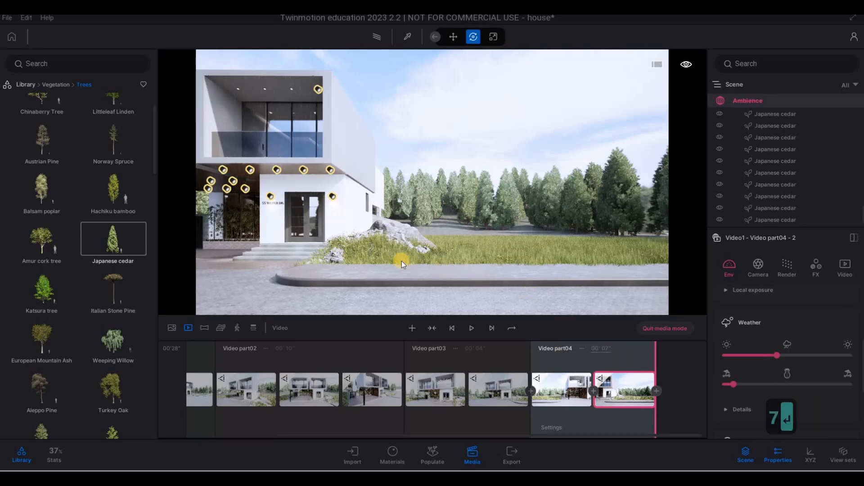
Place a Sedan 01 car from the vehicle library on the driveway in front of the house entrance.
key("a")
key("a")
key("a")
key("a")
key("a")
key("w")
key("w")
key("w")
key("w")
key("w")
key("w")
key("w")
key("w")
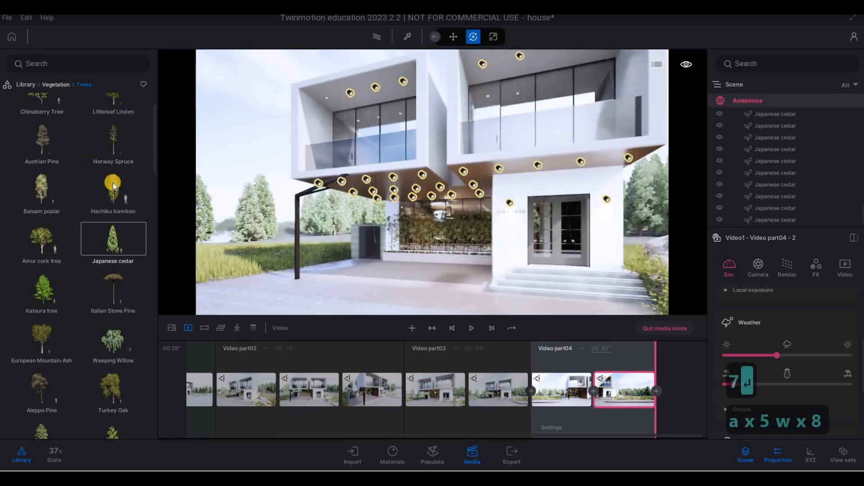
left_click(24, 85)
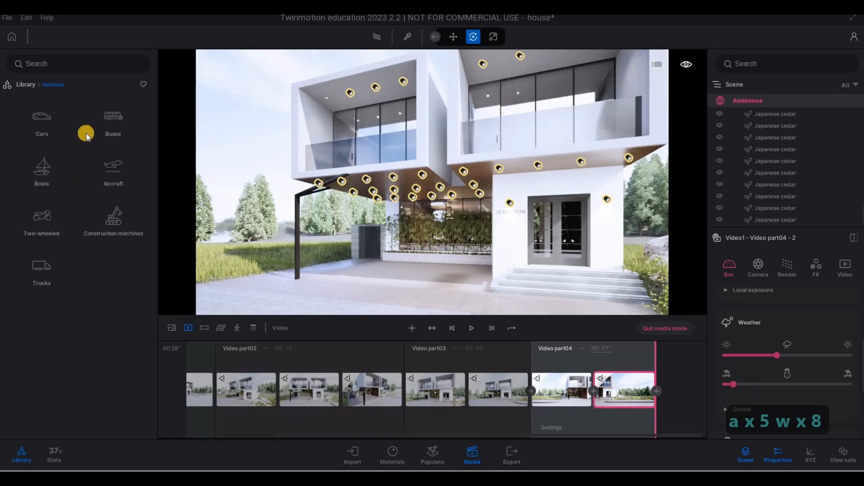
left_click(49, 131)
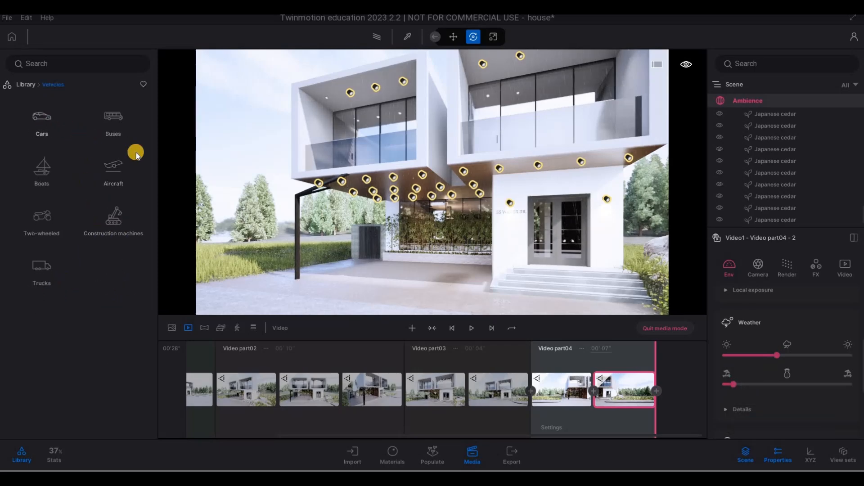
left_click(439, 276)
left_click(495, 281)
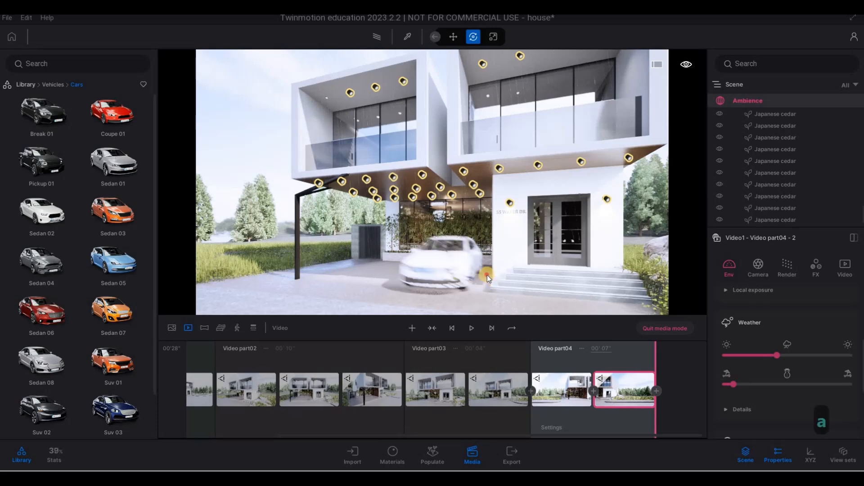
key("a")
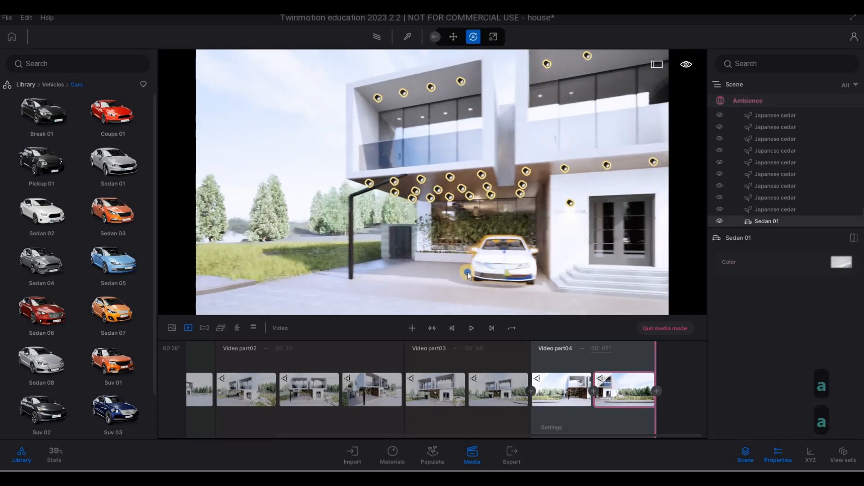
key("w")
key("w")
key("w")
key("w")
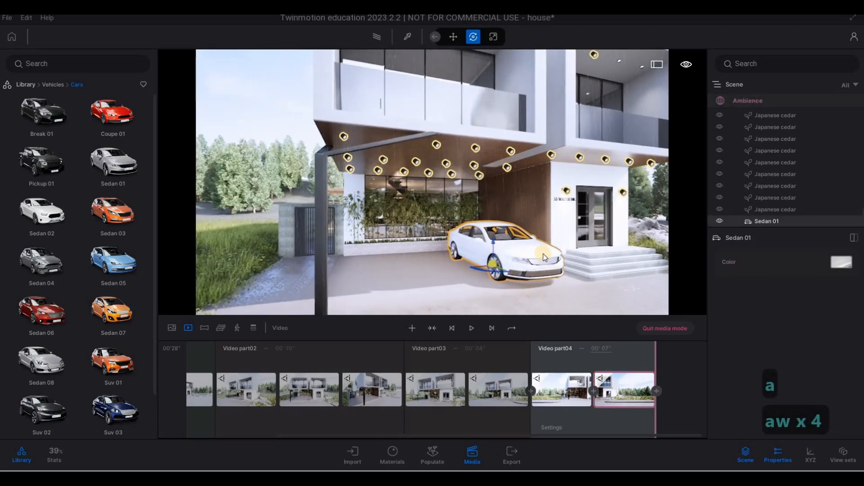
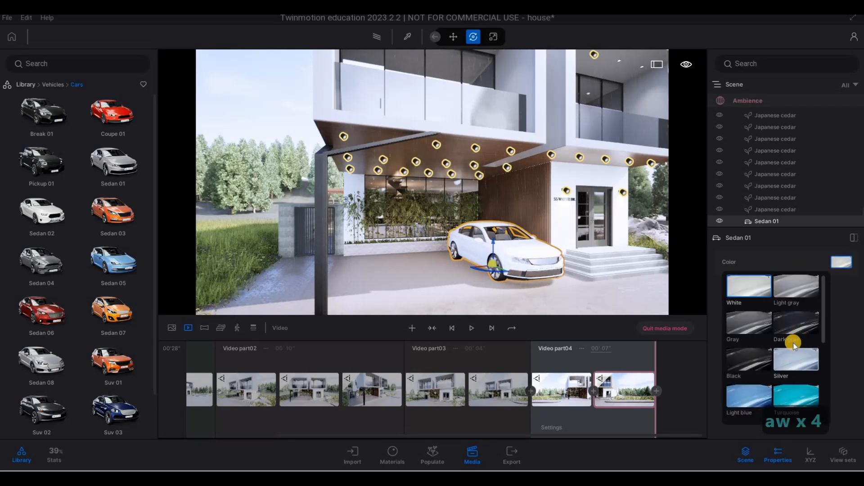
Browse the paint colour swatches and apply a beige colour to the Sedan 01 car.
scroll(784, 376, "down", 4)
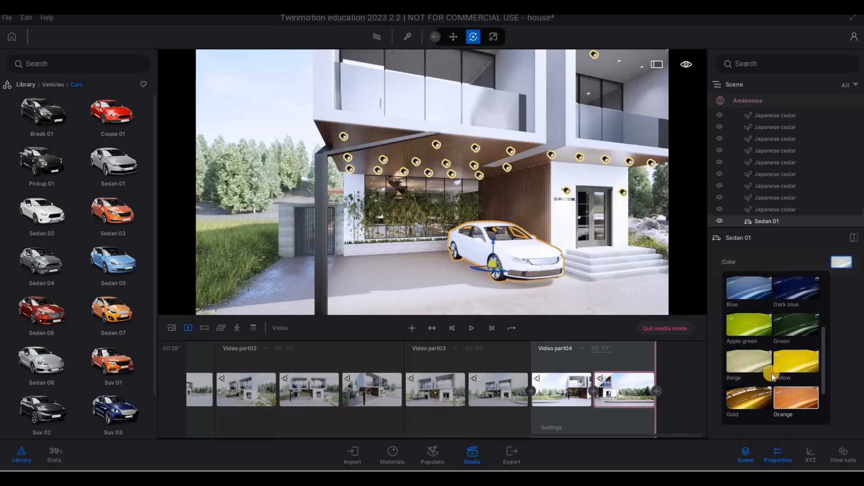
scroll(771, 374, "down", 3)
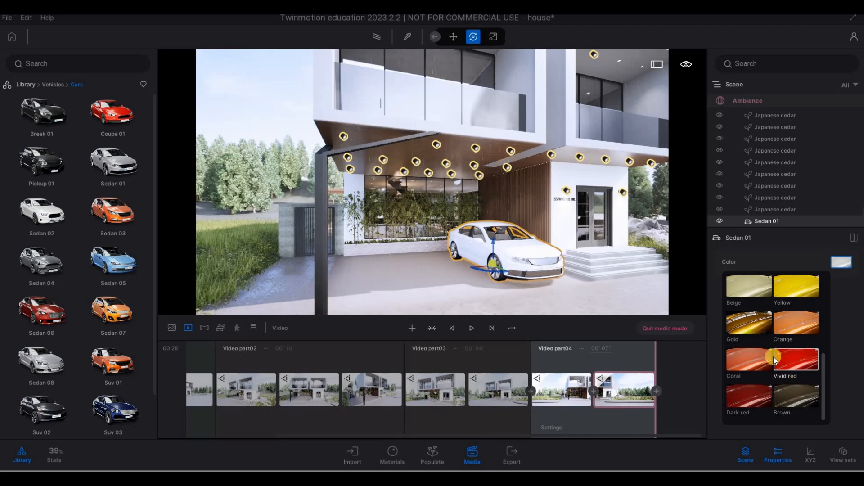
scroll(801, 405, "up", 1)
scroll(802, 406, "down", 1)
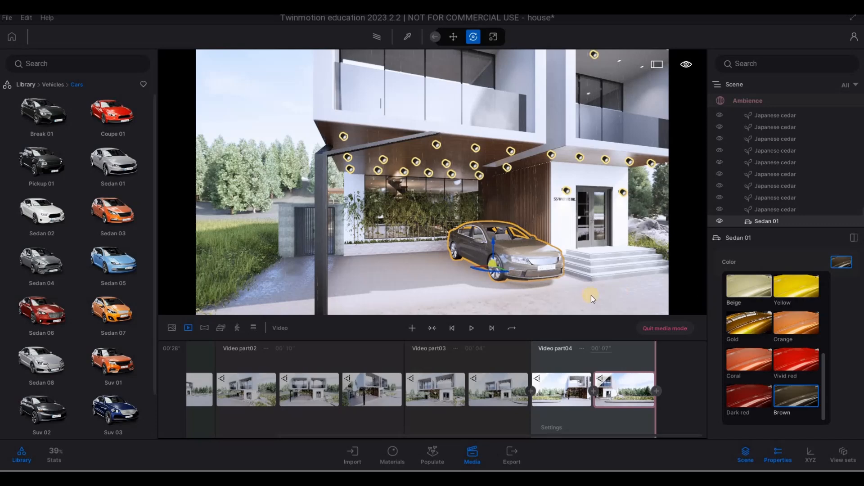
key("Escape")
key("Escape")
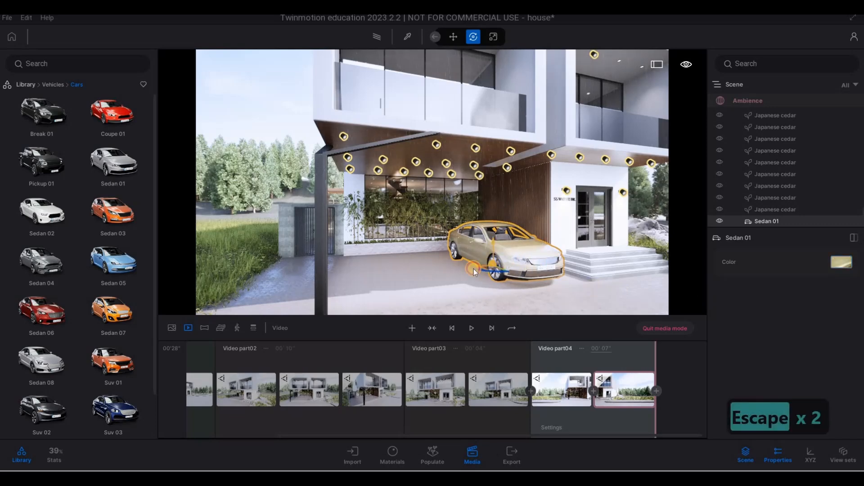
Move the car along the driveway under the carport and repaint it Dark gray.
left_click_drag(465, 270, 535, 269)
key("s")
left_click_drag(446, 266, 724, 298)
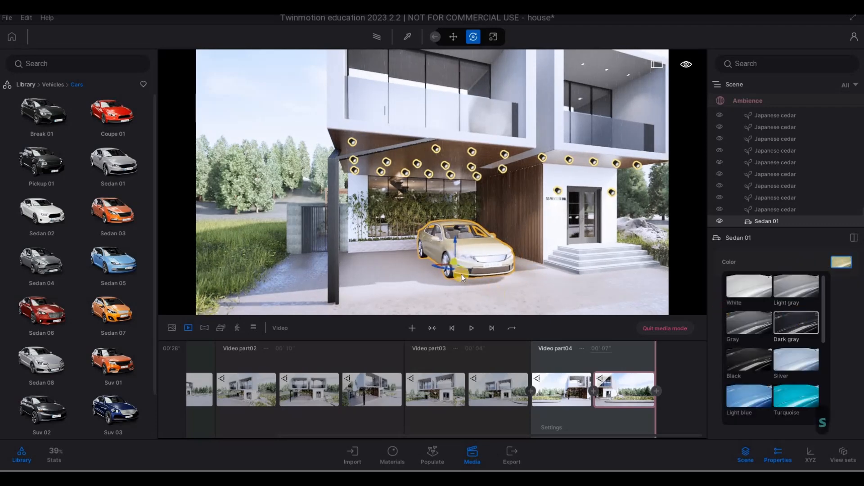
left_click_drag(461, 274, 461, 272)
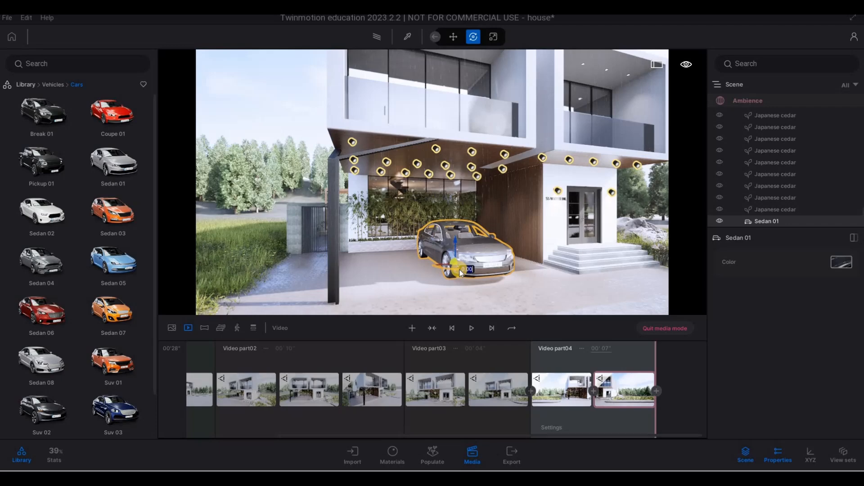
Rotate the car 180 degrees and deselect it.
key("Tab")
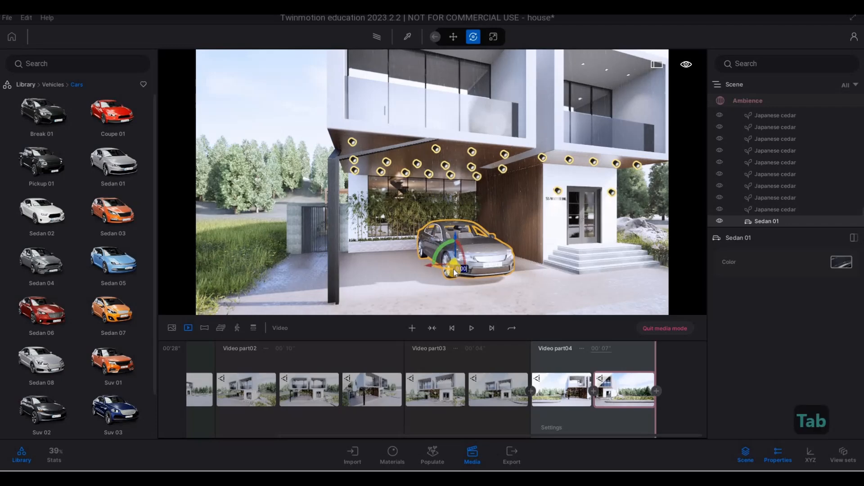
type("180")
key("Return")
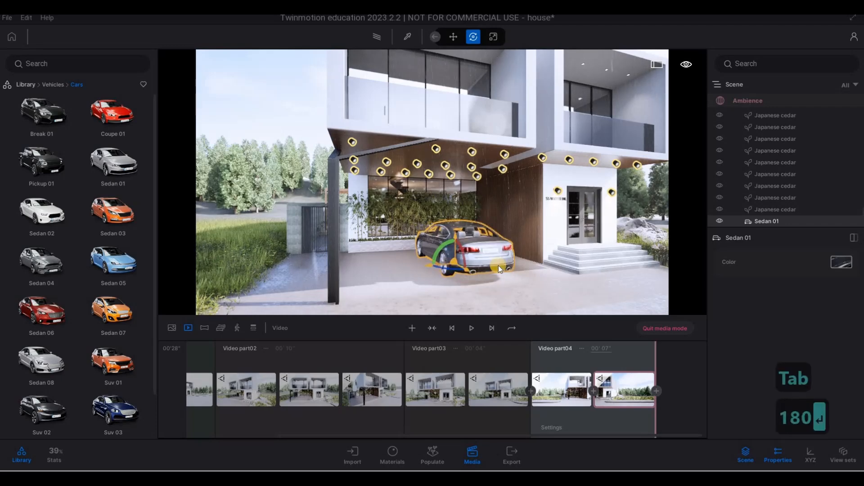
key("Escape")
key("Escape")
Open the Two-wheeled category of the vehicle library.
key("d")
key("s")
key("s")
key("s")
key("a")
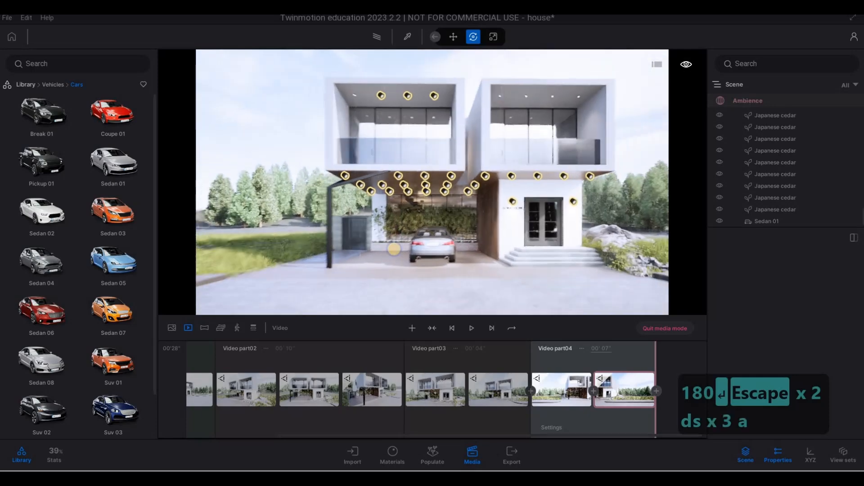
key("d")
key("a")
key("d")
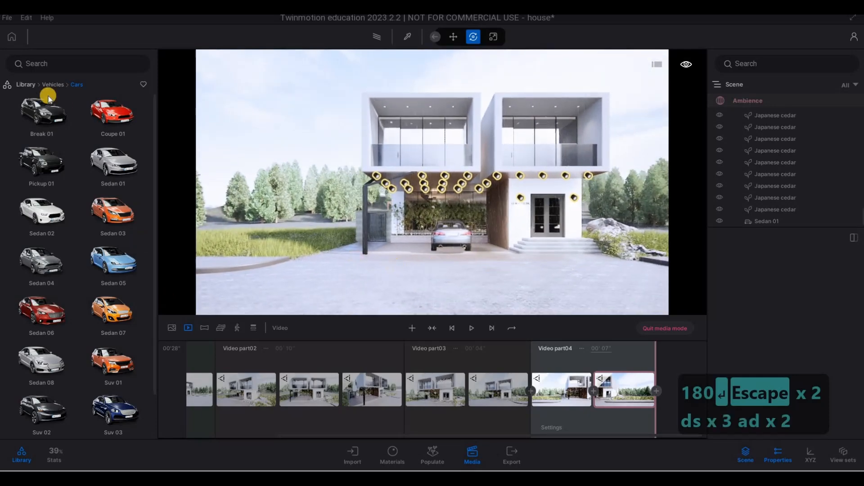
left_click(49, 89)
left_click(48, 210)
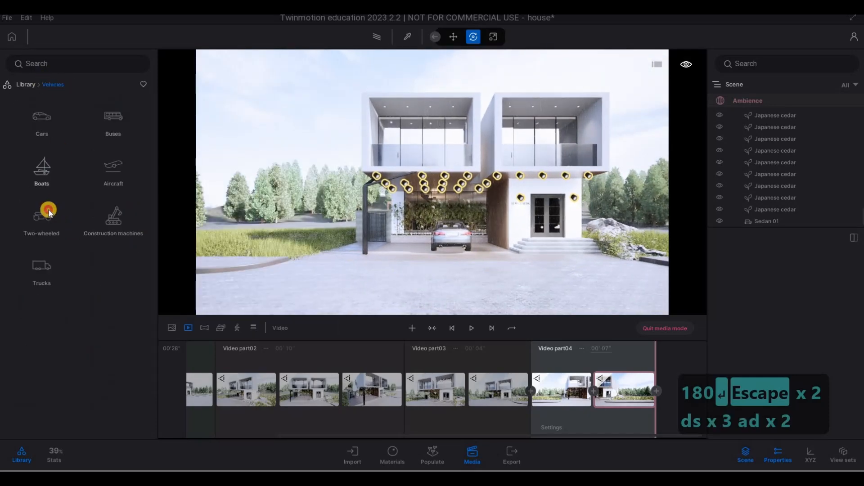
Place a Motorbike 02 under the carport beside the car.
key("q")
key("q")
key("q")
key("q")
key("shift+w")
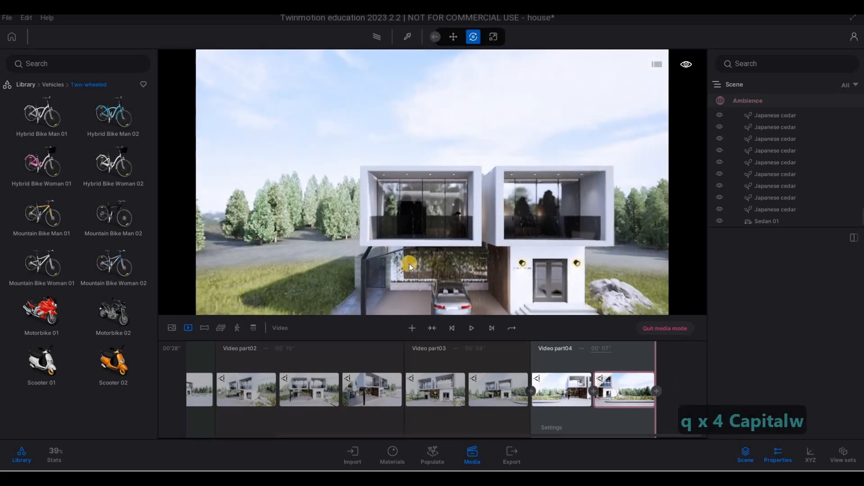
key("a")
key("w")
key("e")
key("e")
key("e")
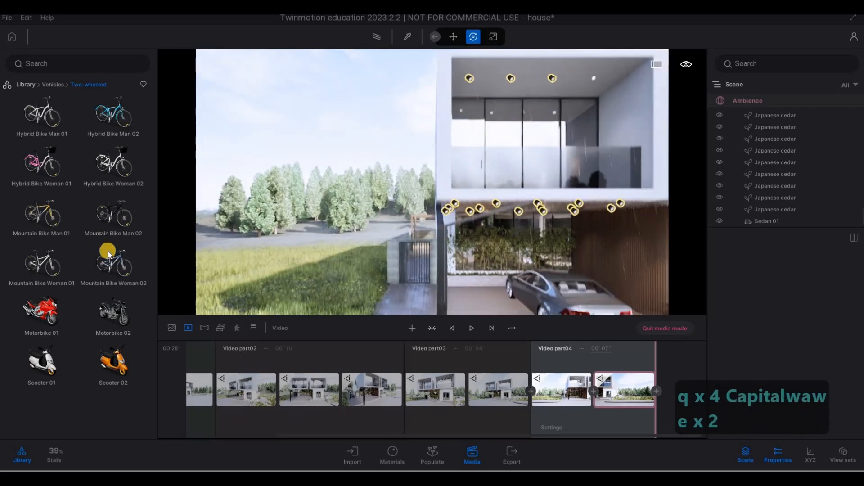
left_click_drag(127, 306, 480, 299)
Select the second keyframe of Video part04.
key("d")
key("s")
key("d")
key("s")
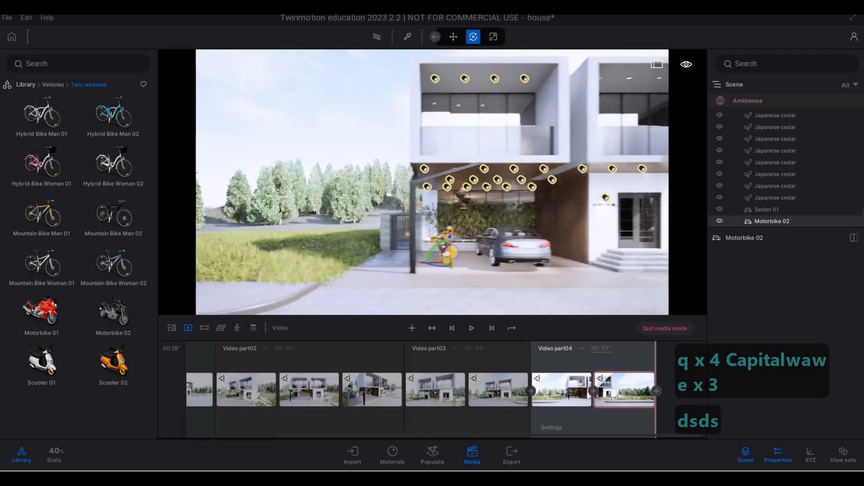
key("d")
key("s")
key("d")
key("s")
key("a")
key("a")
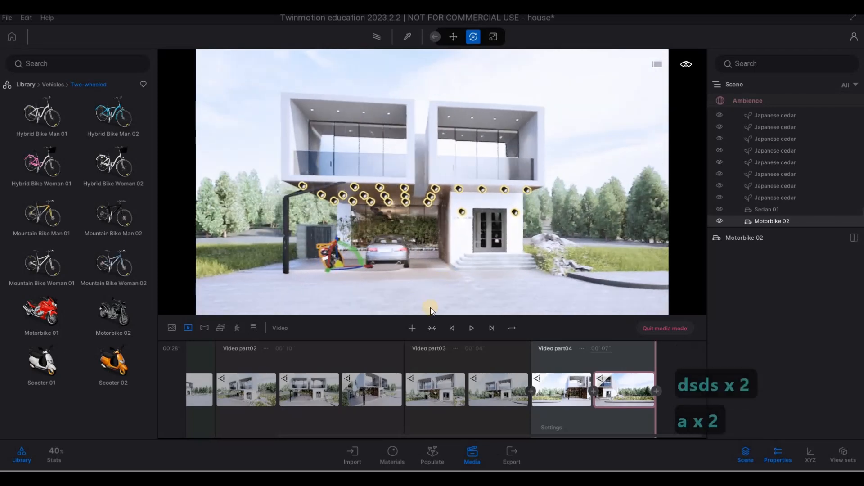
left_click(605, 383)
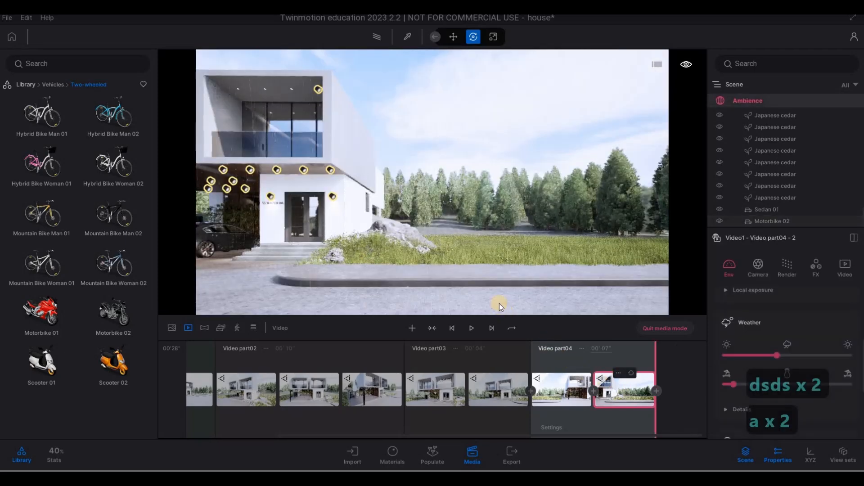
Move the camera to a corner view of the house's side and start a new video part, Video part05.
key("d")
key("w")
right_click_drag(396, 201, 662, 201)
key("q")
key("w")
key("a")
key("e")
key("w")
key("q")
key("e")
key("w")
key("q")
key("a")
key("e")
key("a")
key("a")
key("a")
key("a")
key("a")
key("a")
key("a")
key("a")
key("a")
key("a")
key("a")
key("a")
key("a")
key("a")
key("a")
key("a")
key("a")
key("a")
key("a")
key("a")
key("a")
key("a")
key("a")
key("a")
key("a")
key("a")
key("a")
key("q")
key("e")
key("d")
key("e")
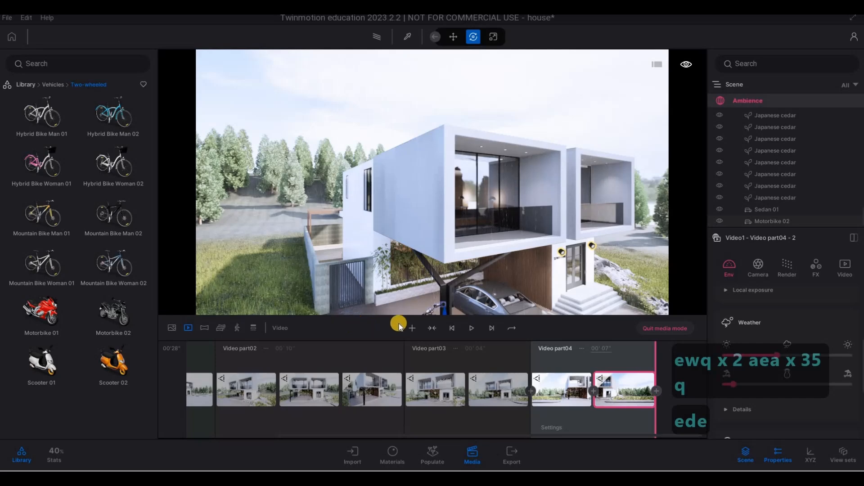
left_click(411, 325)
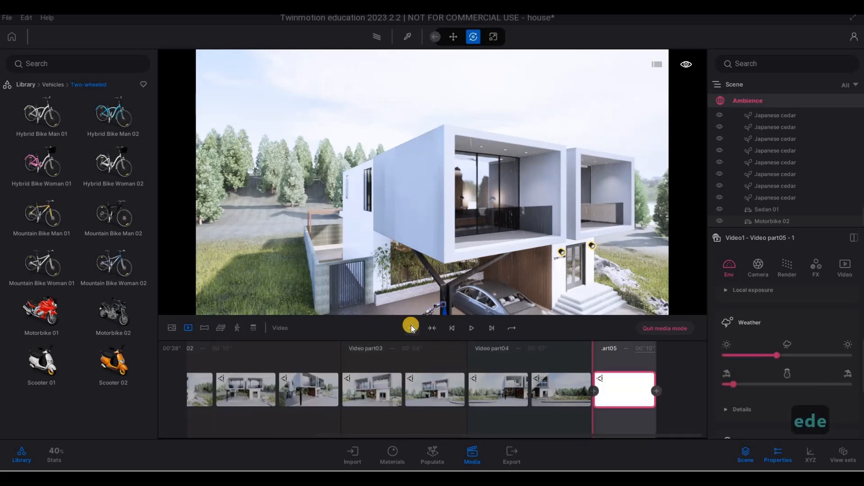
Raise the camera toward the carport, add a second keyframe to Video part05, and set its duration to 6 seconds.
key("e")
key("e")
key("e")
key("e")
key("e")
key("e")
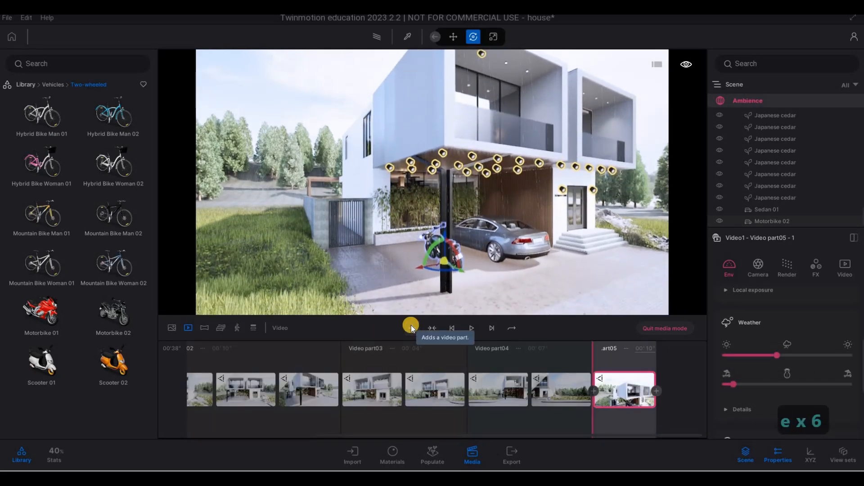
key("e")
key("e")
key("e")
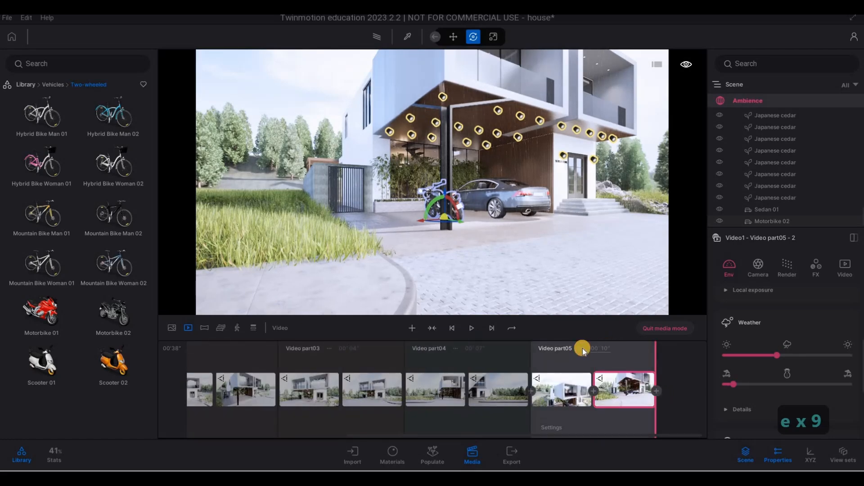
type("6")
key("Return")
Move the camera to a straight front view of the house and start a new video part, Video part06.
key("d")
key("d")
key("d")
key("d")
key("d")
key("d")
key("d")
key("d")
key("d")
key("d")
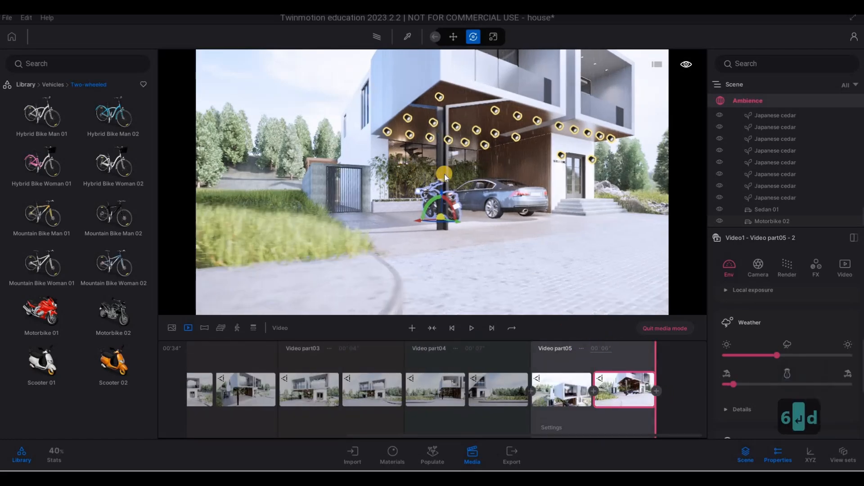
key("q")
key("d")
key("d")
key("d")
key("d")
key("d")
key("d")
key("d")
key("d")
key("d")
key("d")
key("d")
key("d")
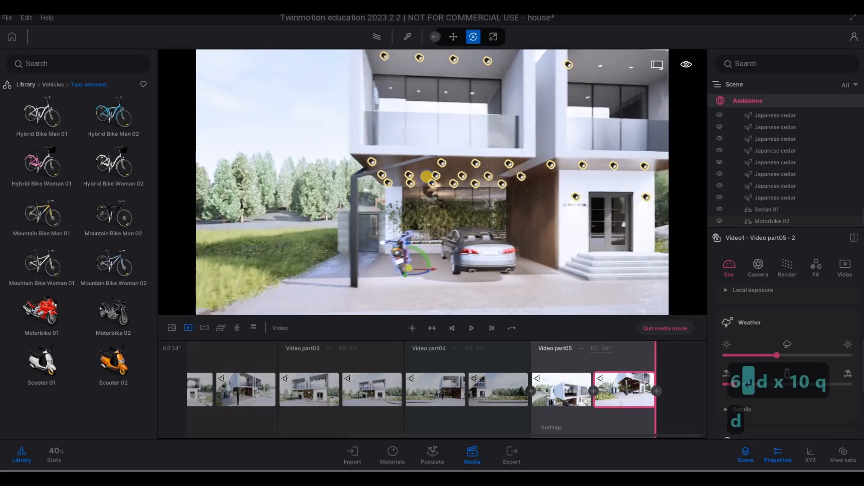
key("s")
key("s")
key("a")
key("w")
key("a")
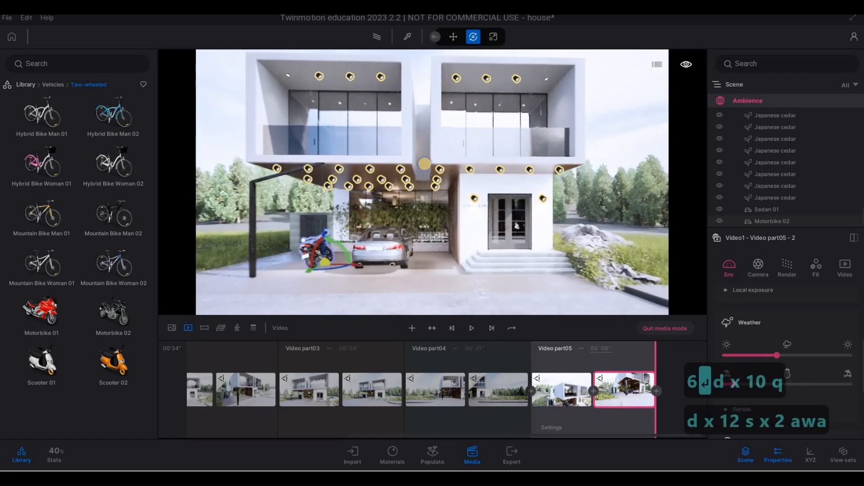
key("w")
key("s")
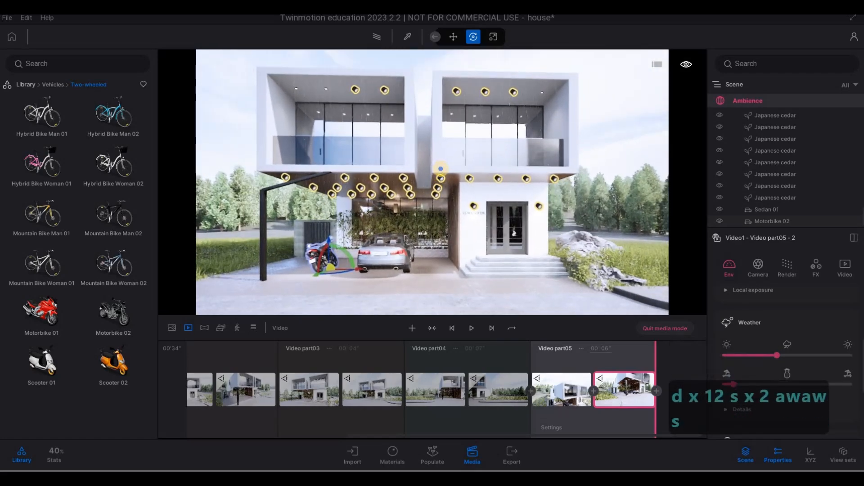
key("a")
key("d")
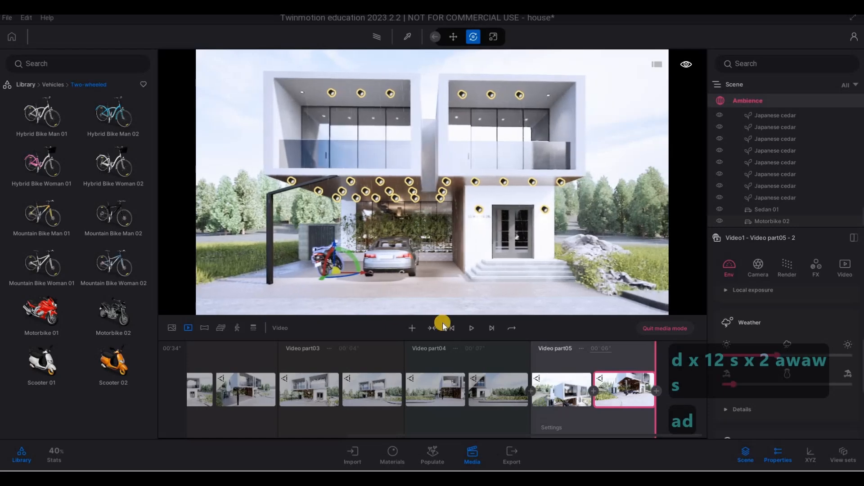
key("w")
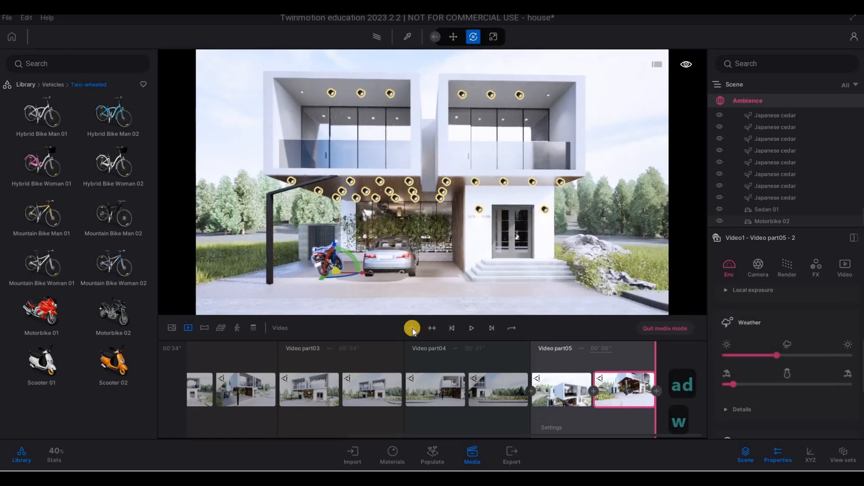
left_click(412, 327)
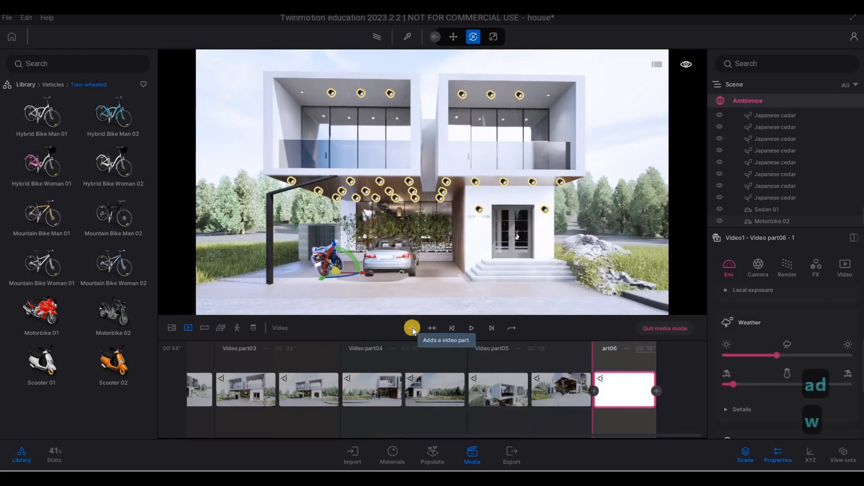
Pull the camera back from the house, add a second keyframe to Video part06, and set its duration to 6 seconds.
key("s")
key("s")
key("s")
key("s")
key("s")
key("s")
key("s")
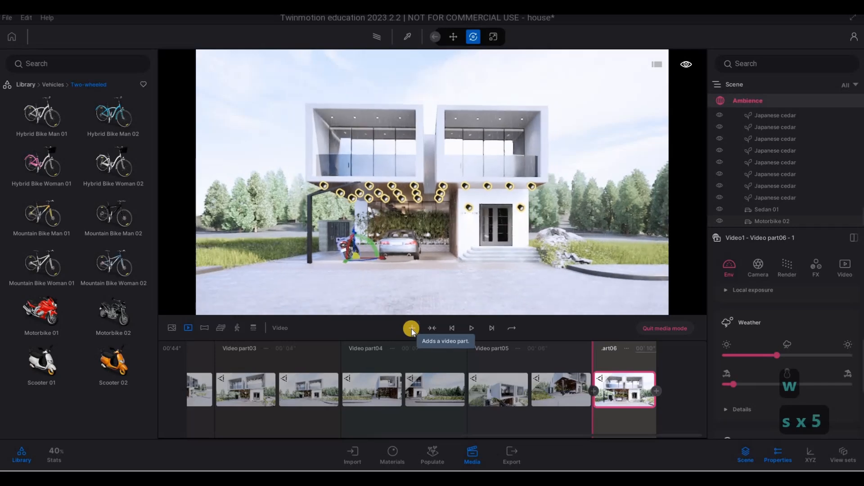
key("s")
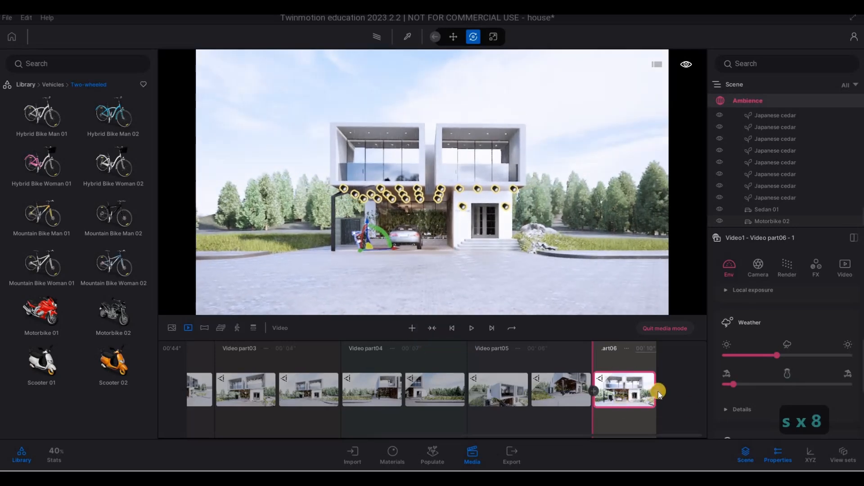
left_click(603, 349)
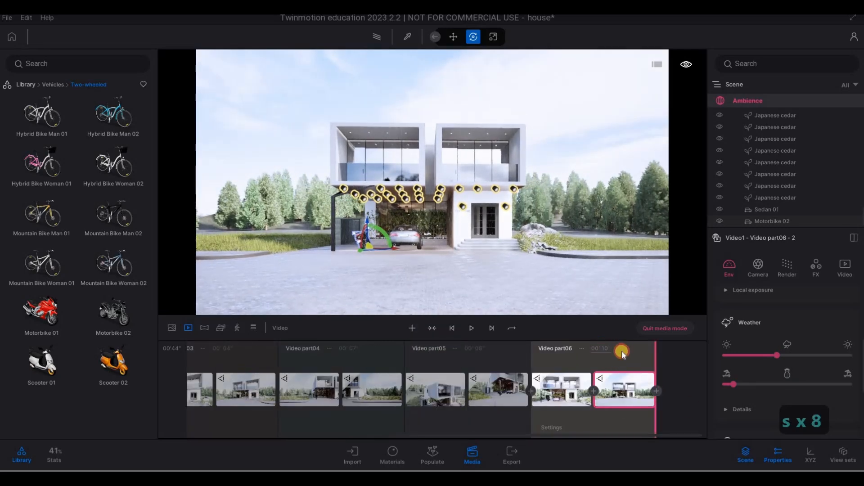
type("6")
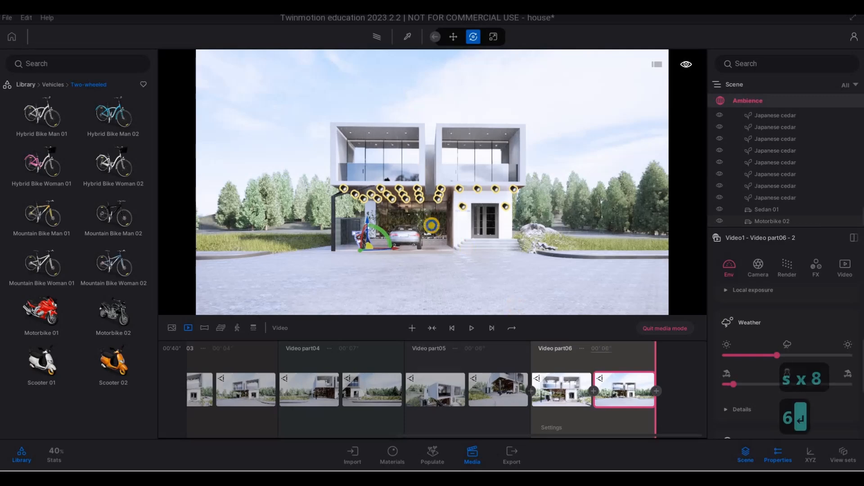
key("Return")
Move the camera to a corner view of the house front and start a new video part, Video part07.
key("a")
key("a")
key("a")
key("a")
key("a")
key("a")
key("a")
key("a")
key("w")
key("w")
key("w")
key("w")
key("w")
key("w")
key("w")
key("w")
key("w")
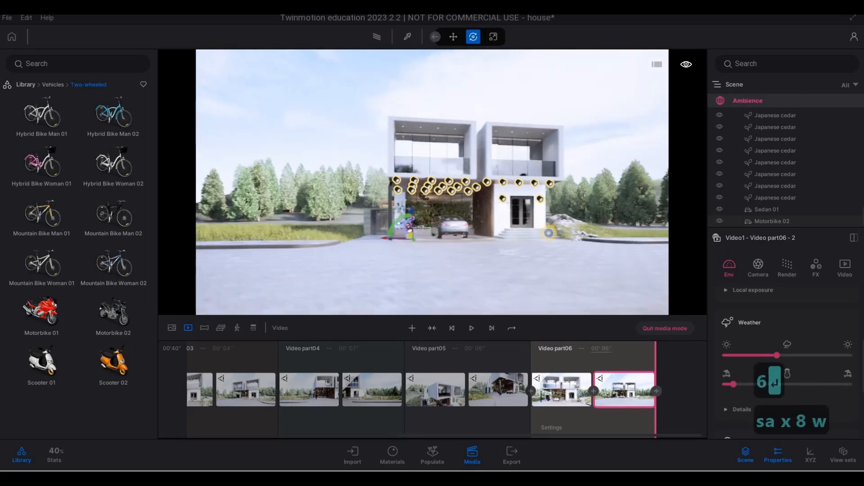
key("d")
key("w")
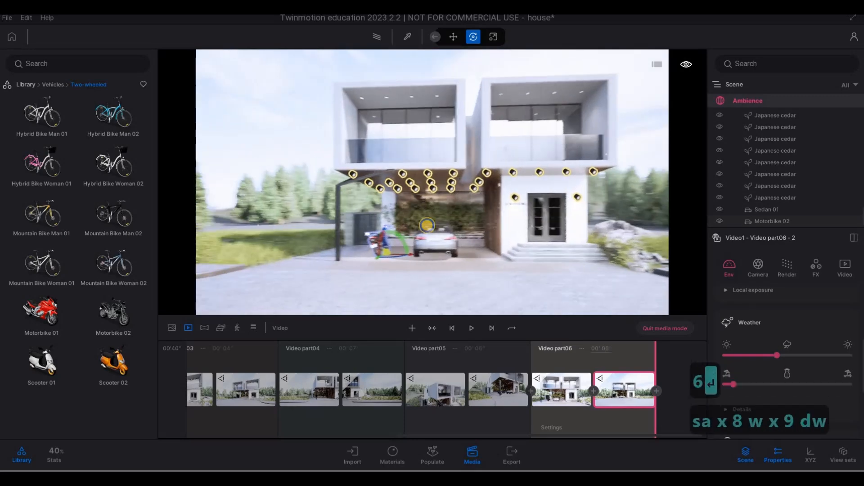
key("d")
key("s")
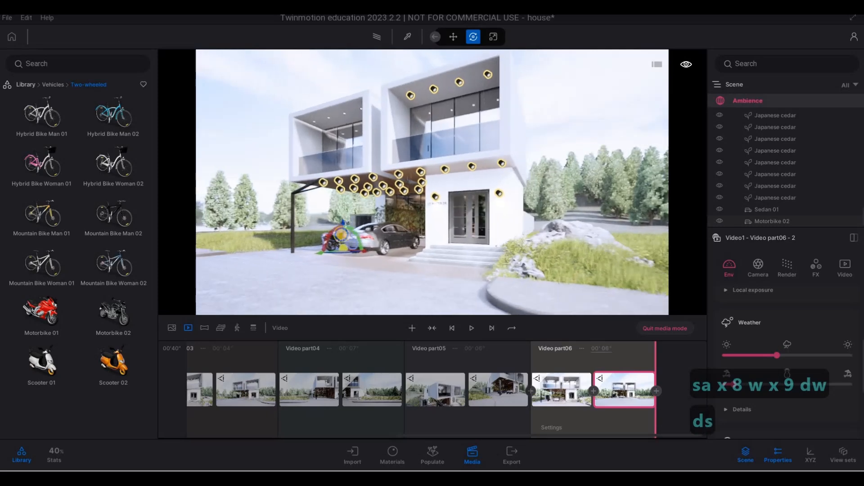
key("d")
key("q")
key("d")
key("a")
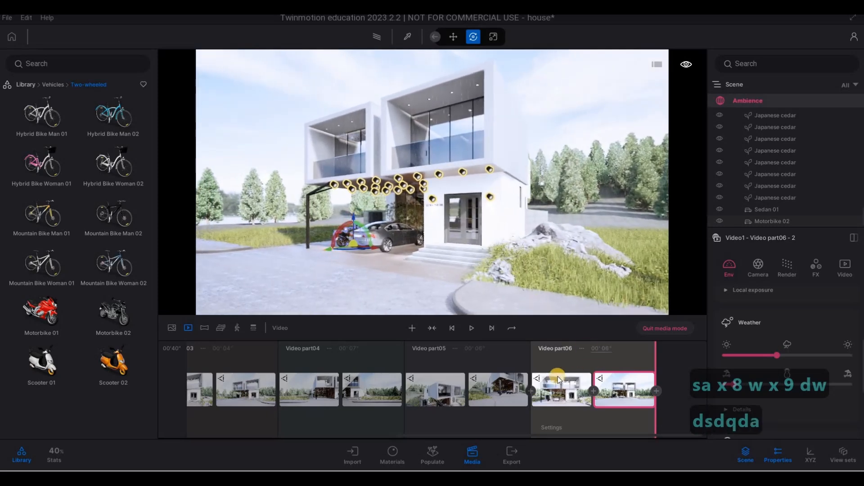
left_click(414, 324)
Pull the camera back, add a second keyframe to Video part07, and set its duration to 6 seconds.
key("s")
key("s")
key("s")
key("s")
key("s")
key("s")
key("s")
key("s")
key("s")
key("s")
key("s")
key("s")
key("s")
key("s")
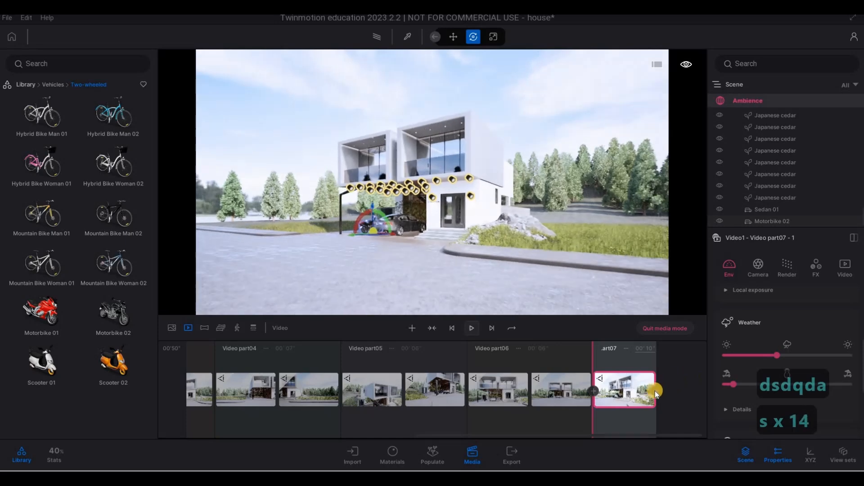
left_click(620, 351)
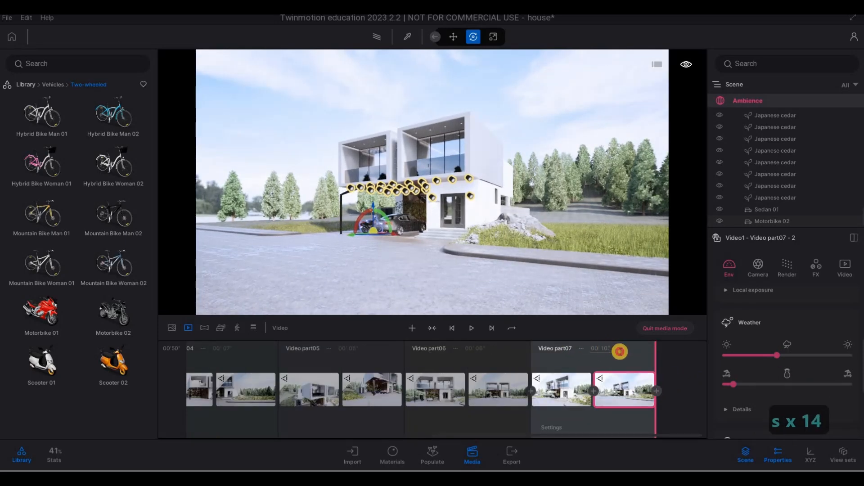
type("6")
key("Return")
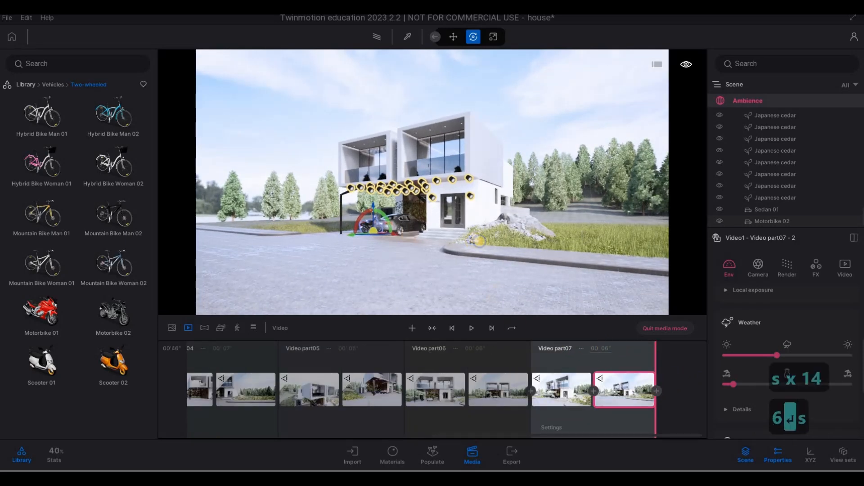
Return to the video list, duplicate Video1, and rename the original video SHOWREEL.
key("s")
key("a")
key("a")
key("a")
key("a")
key("a")
key("a")
key("a")
key("a")
key("a")
key("a")
key("a")
key("a")
key("a")
key("a")
key("a")
key("a")
key("a")
key("a")
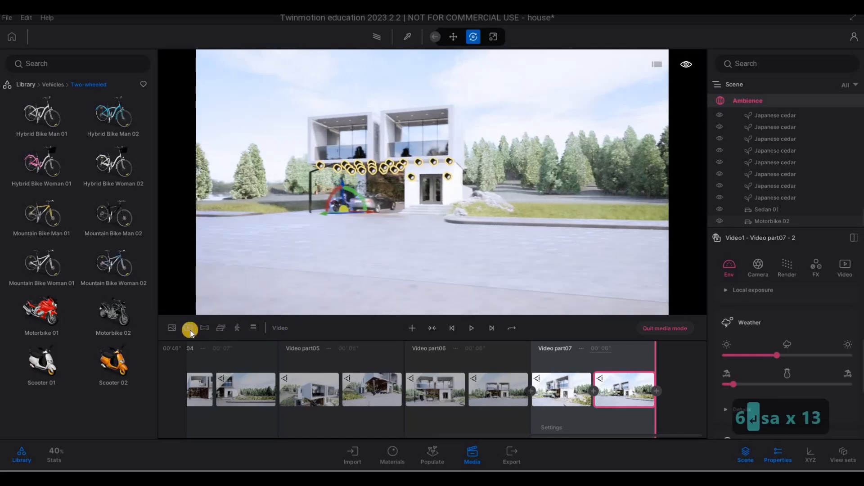
left_click(244, 347)
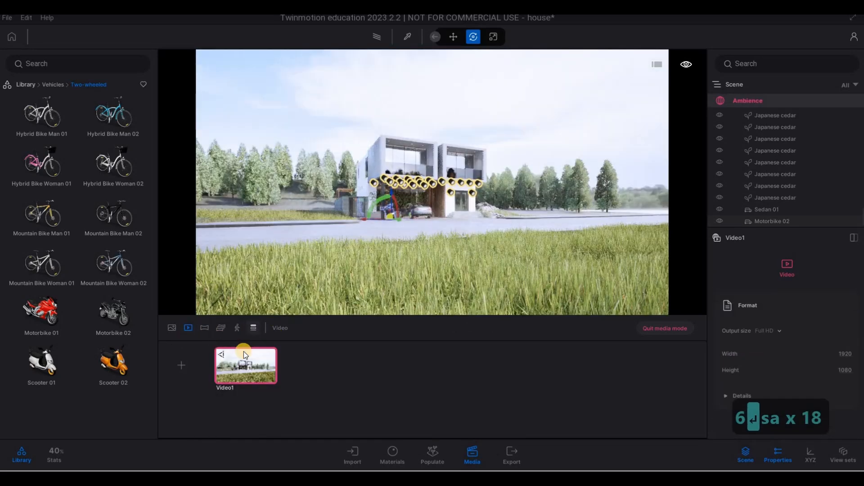
left_click(246, 350)
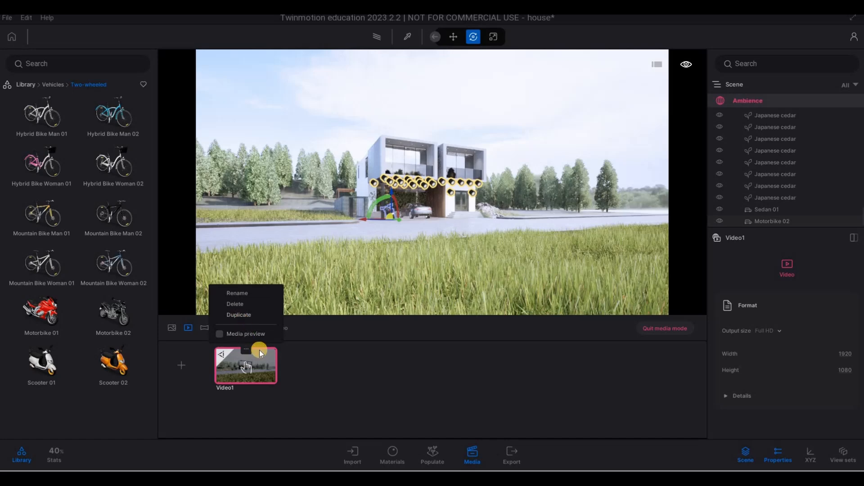
left_click(239, 314)
left_click(246, 349)
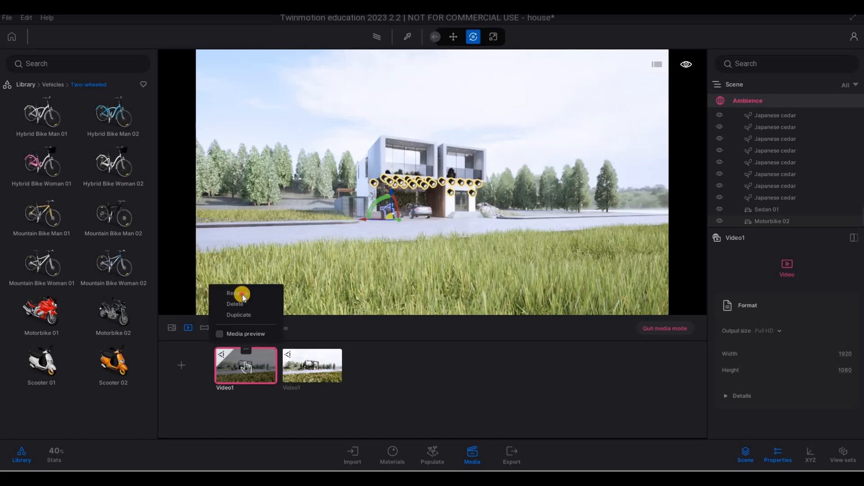
left_click(238, 293)
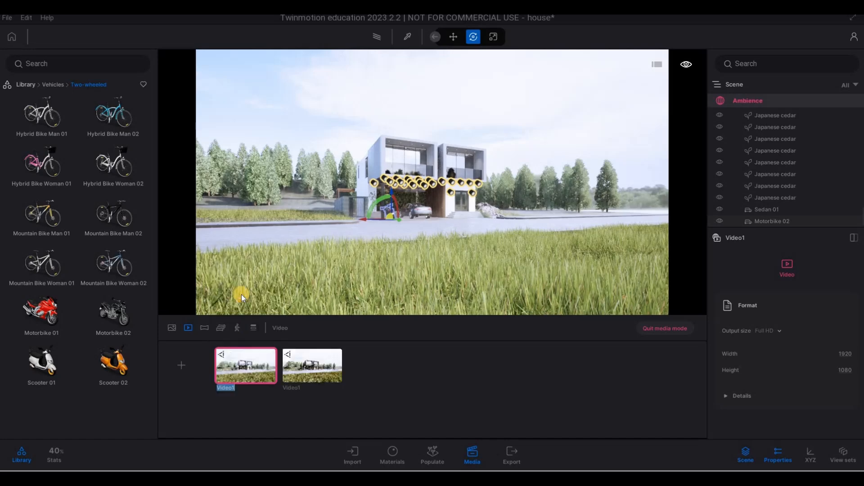
type("SHOWREE")
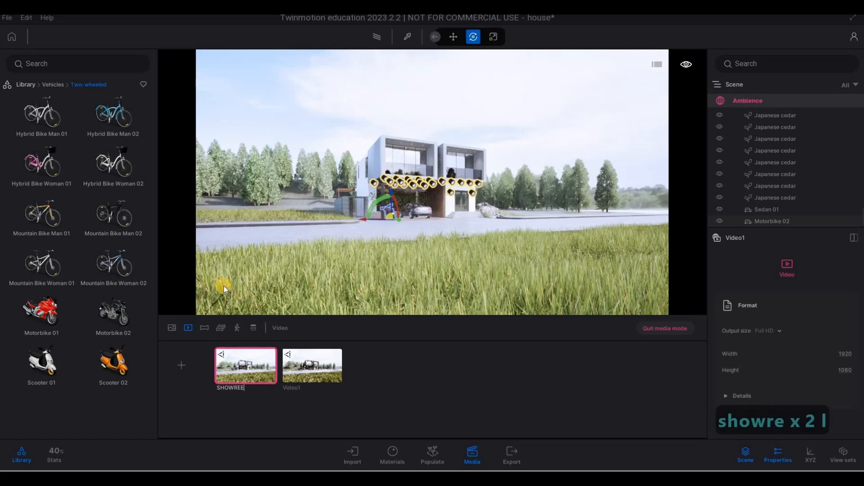
type("L")
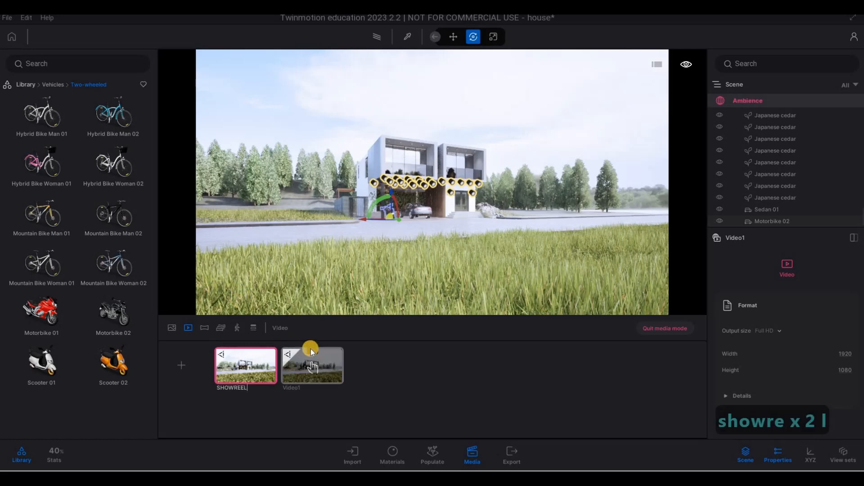
Rename the duplicated video SHORTS.
left_click(311, 350)
left_click(312, 350)
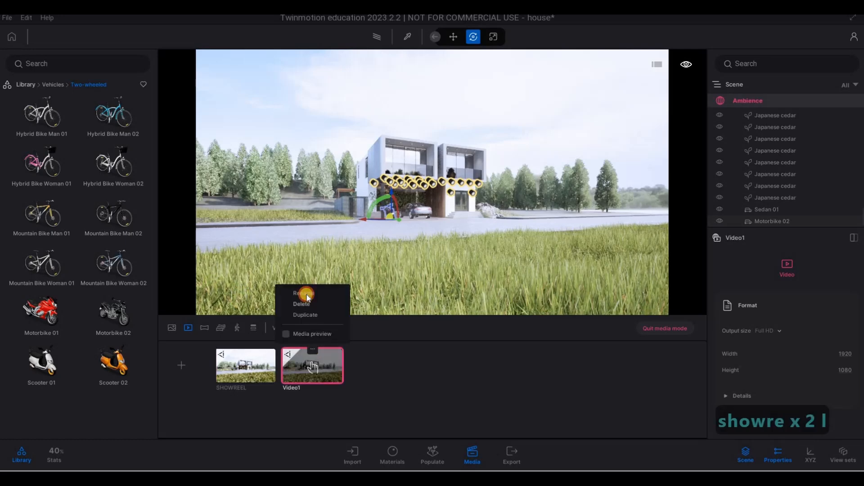
left_click(307, 293)
type("SH")
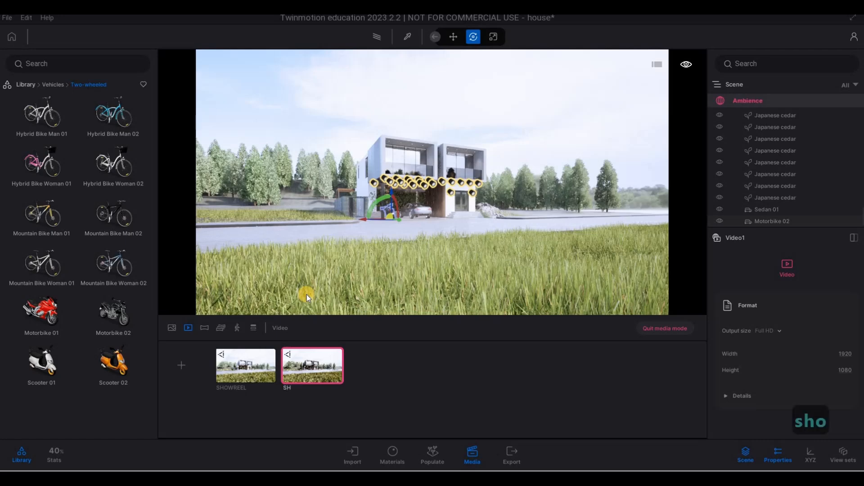
type("ORTS")
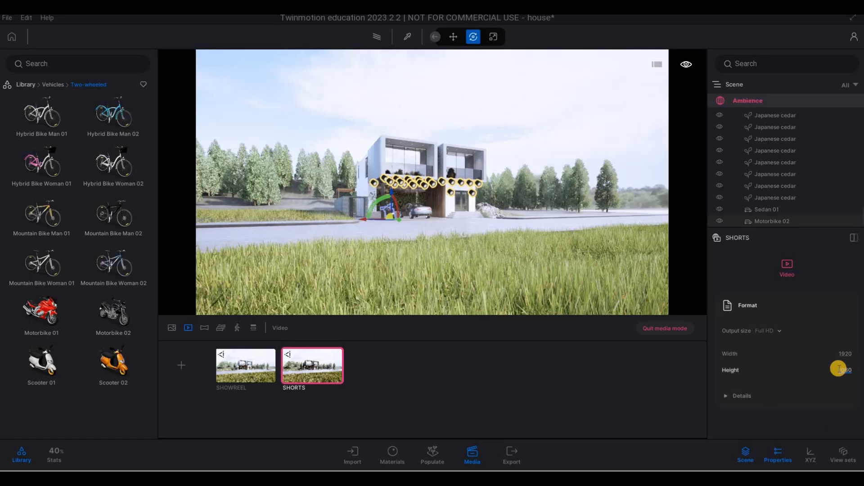
Set the SHORTS video's output size to a height of 1000 and a width of 700.
type("1000")
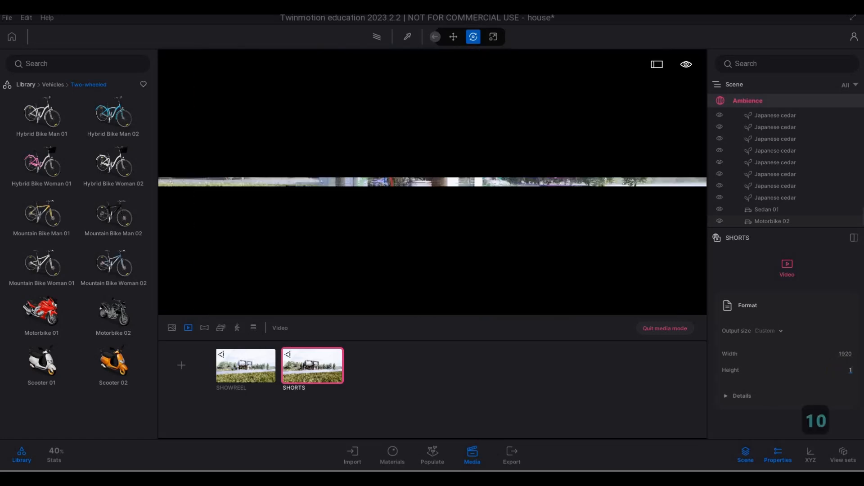
key("Return")
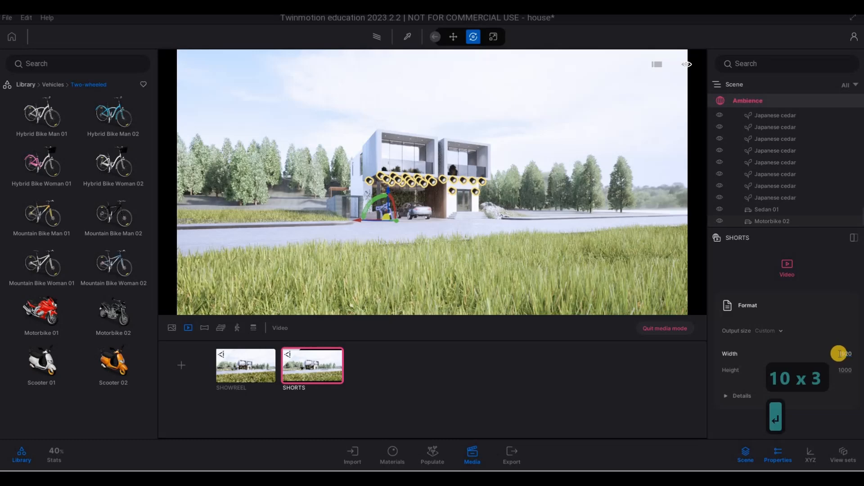
type("700")
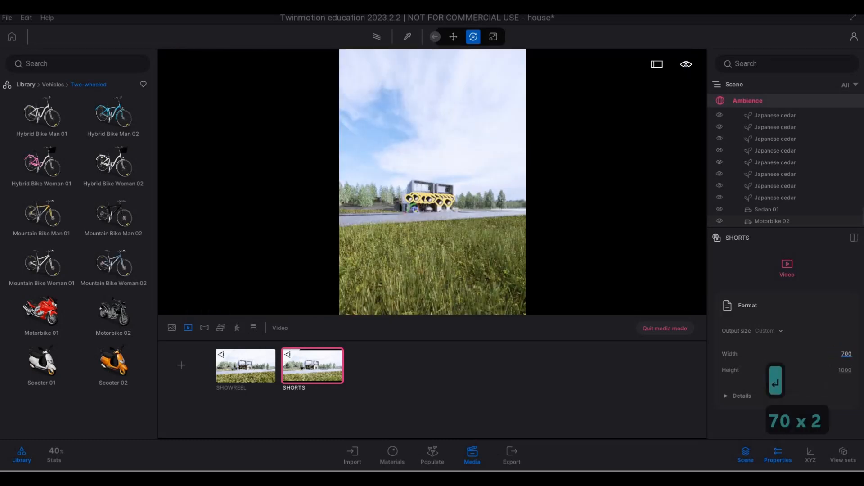
key("Return")
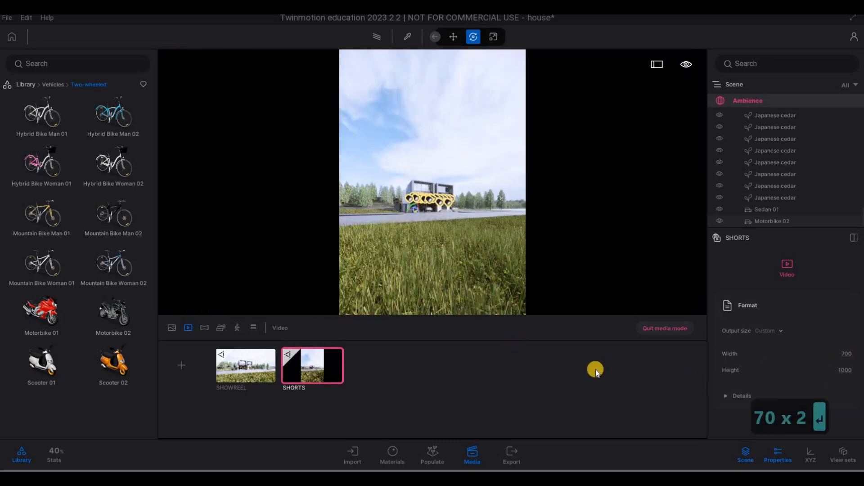
Open the SHORTS video and play through its parts to preview the vertical framing.
double_click(330, 372)
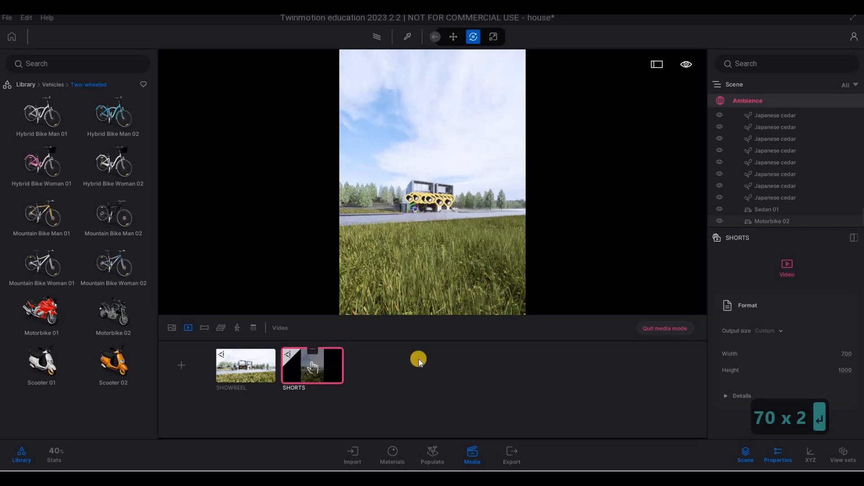
left_click(472, 331)
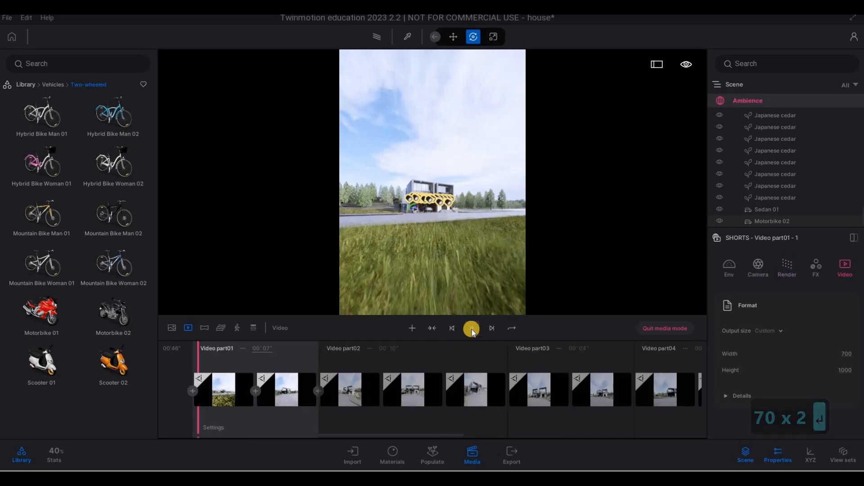
left_click(477, 330)
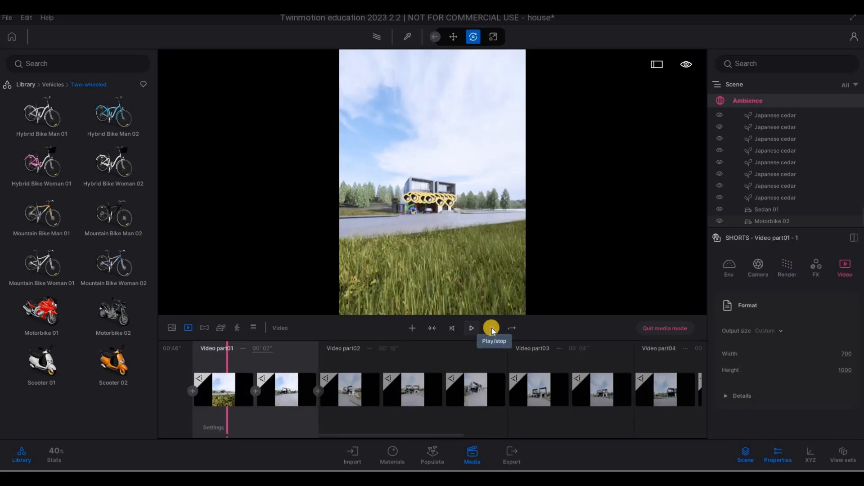
left_click(492, 328)
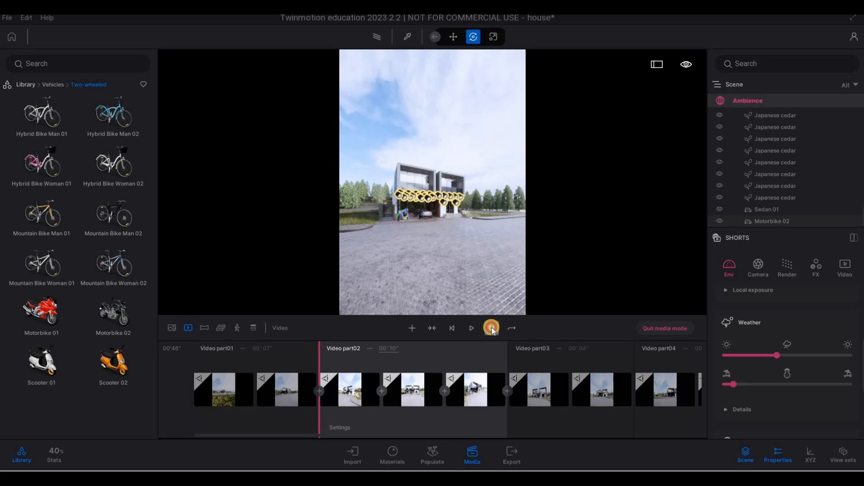
left_click(492, 329)
left_click(491, 329)
left_click(492, 329)
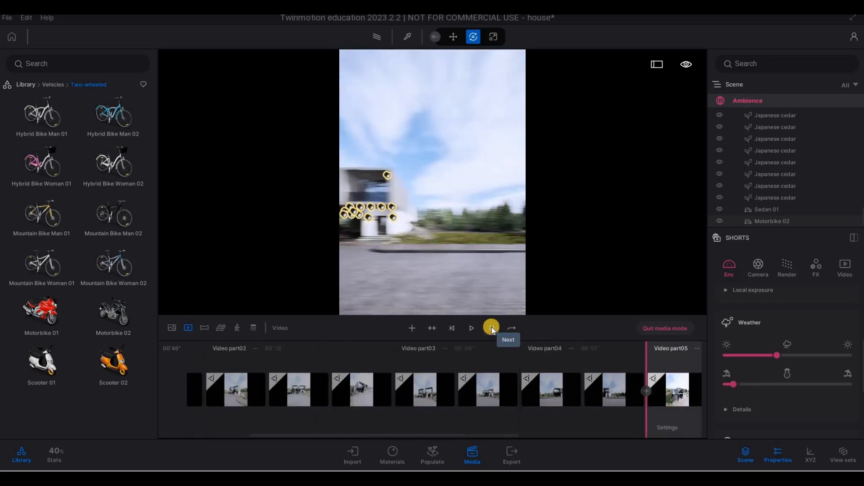
left_click(492, 329)
left_click(492, 328)
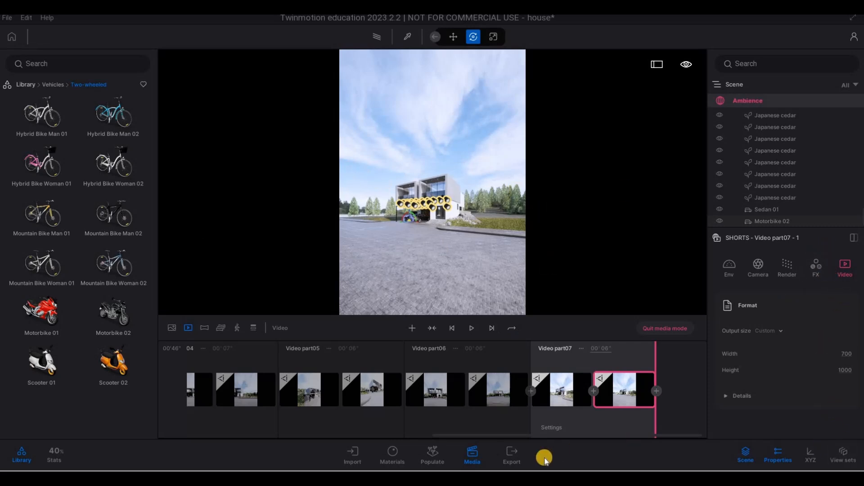
Open Export and select all images for local image export.
left_click(509, 455)
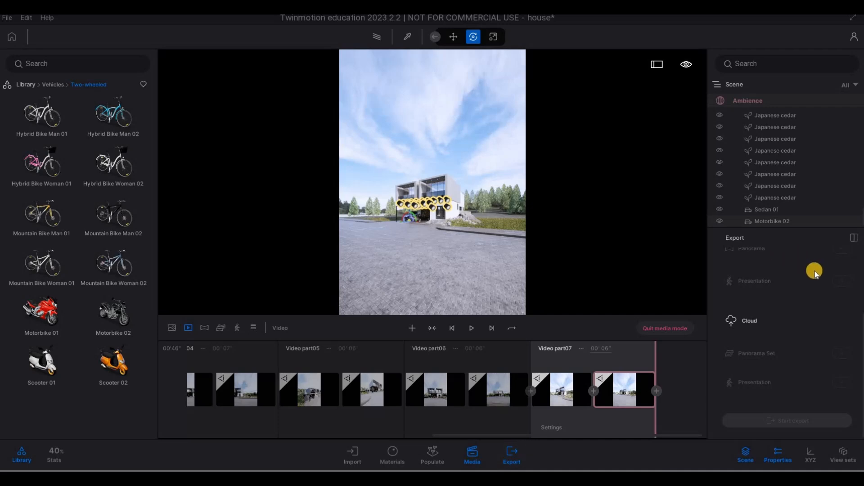
scroll(819, 316, "up", 3)
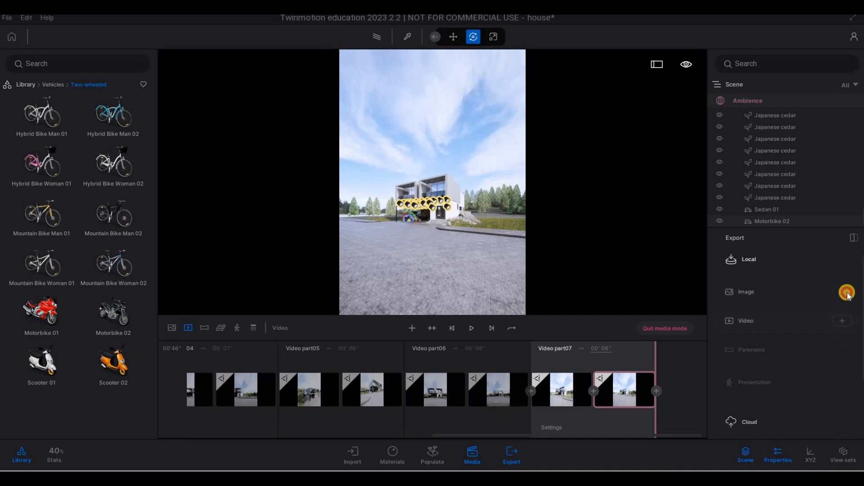
left_click(842, 292)
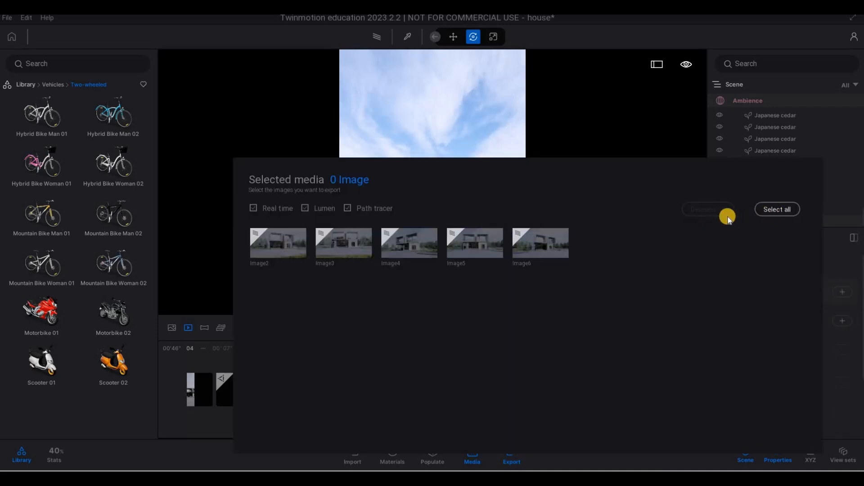
left_click(775, 210)
left_click(844, 347)
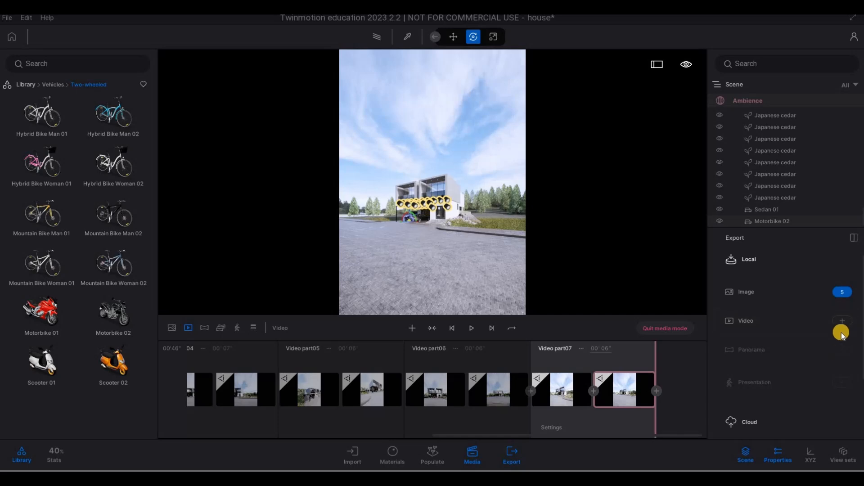
Select all videos, SHOWREEL and SHORTS, for local video export.
left_click(842, 321)
left_click(776, 212)
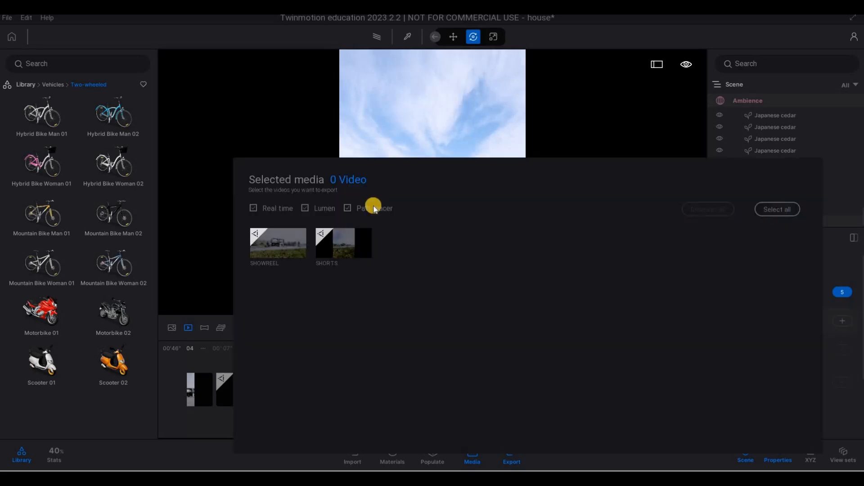
left_click(7, 18)
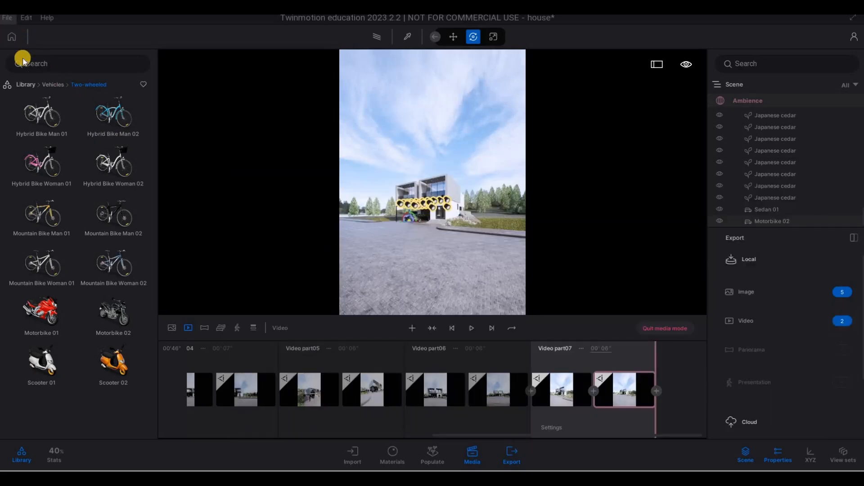
Save the project and start the export into the Twinmotion File folder of the 2060 House project.
key("ctrl+s")
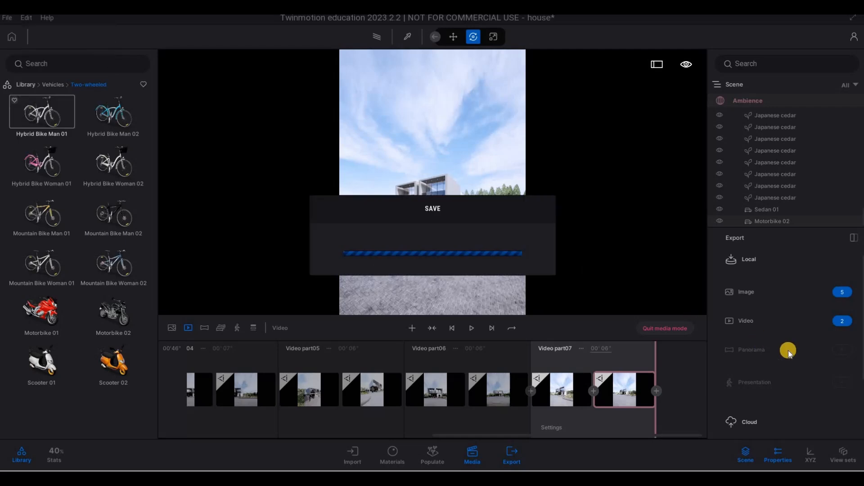
scroll(786, 367, "down", 3)
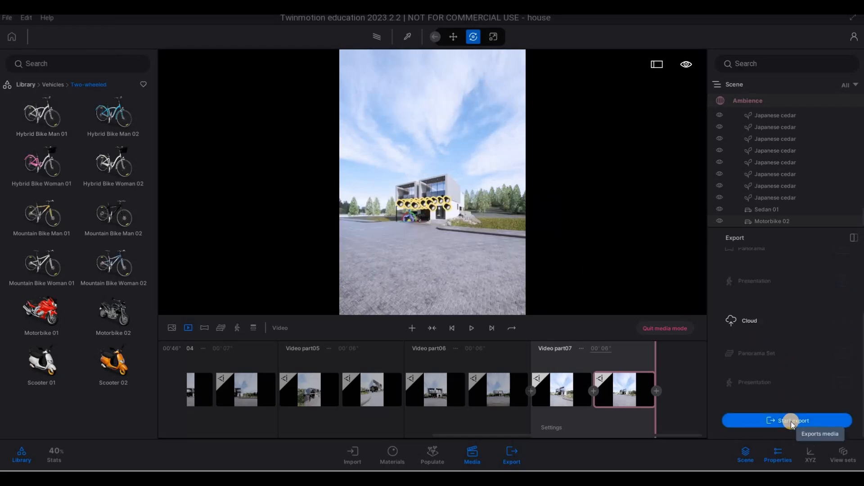
left_click(792, 421)
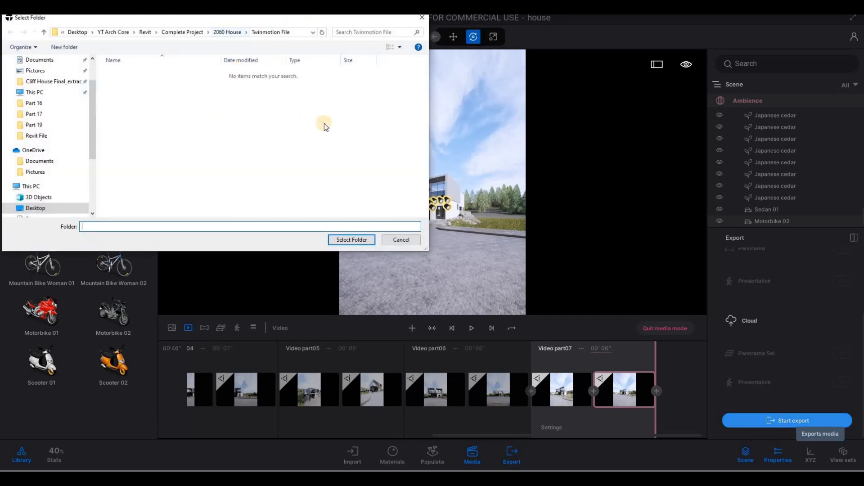
left_click(395, 270)
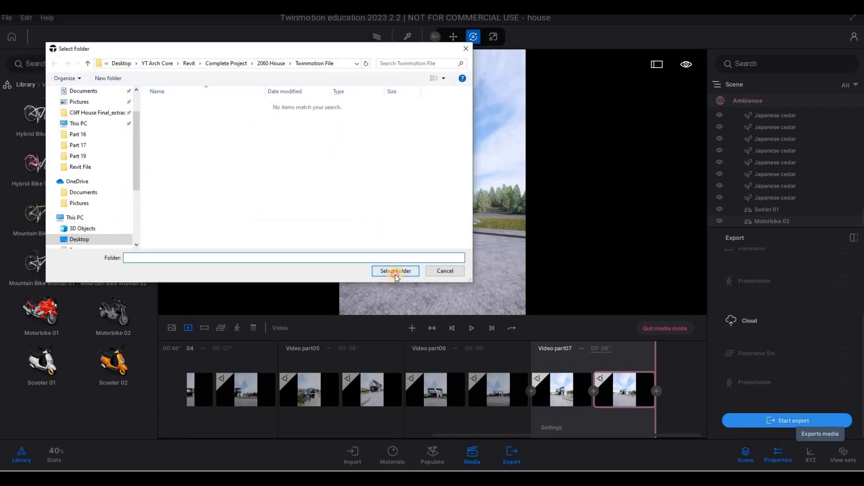